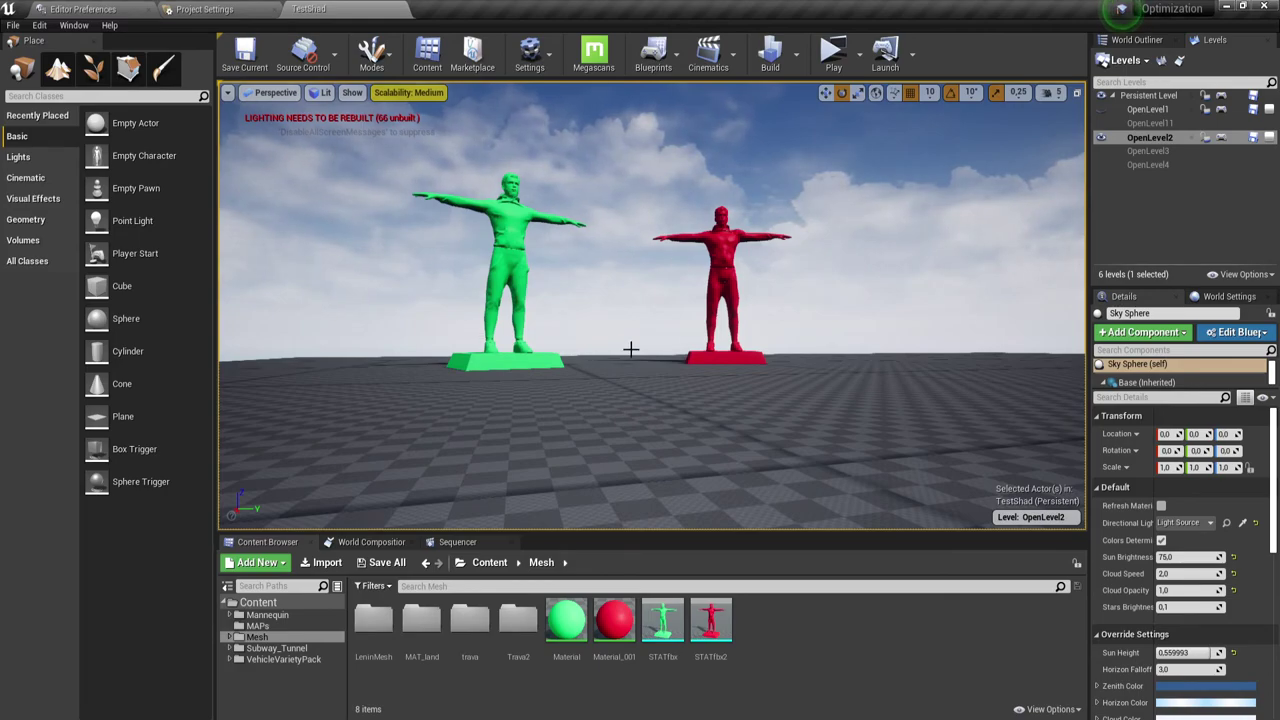
Turn on the viewport's Show FPS frame-rate readout.
{"action": "mouse_move", "coordinate": [633, 350]}
{"action": "right_mouse_down"}
{"action": "mouse_move", "coordinate": [610, 332]}
{"action": "mouse_move", "coordinate": [640, 332]}
{"action": "mouse_move", "coordinate": [600, 300]}
{"action": "mouse_move", "coordinate": [633, 347]}
{"action": "right_mouse_up"}
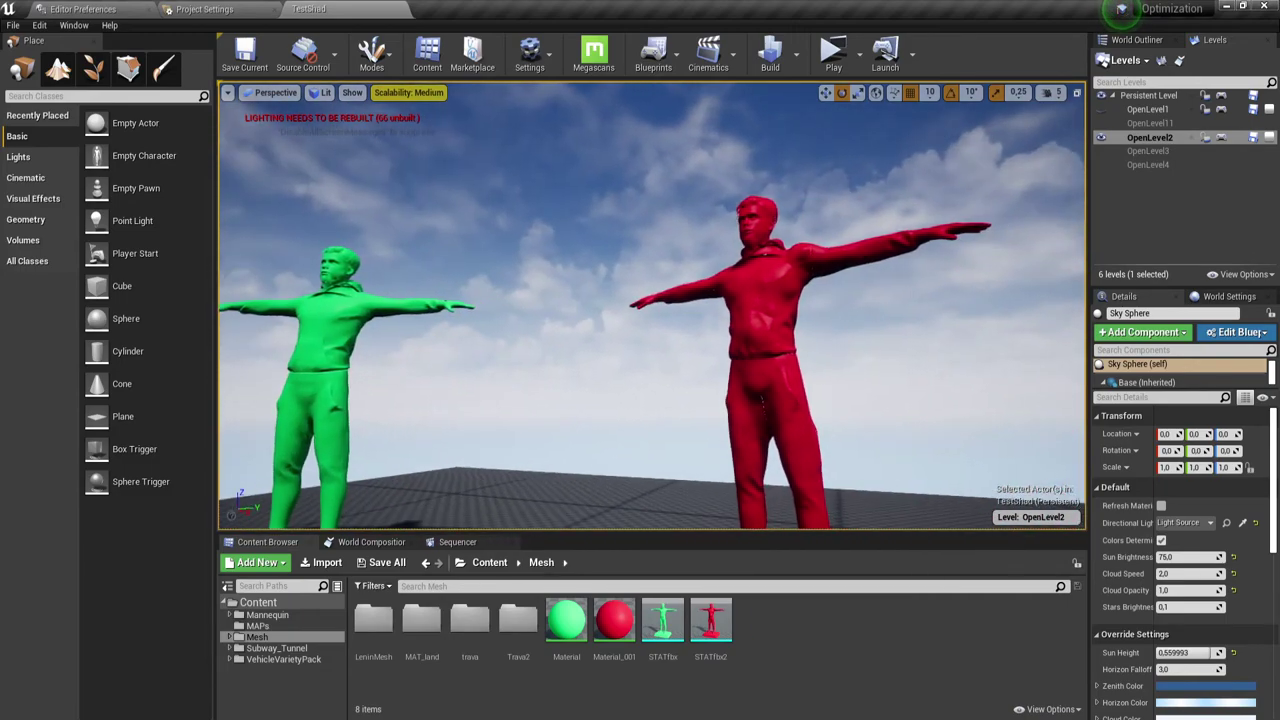
{"action": "left_click", "coordinate": [228, 92]}
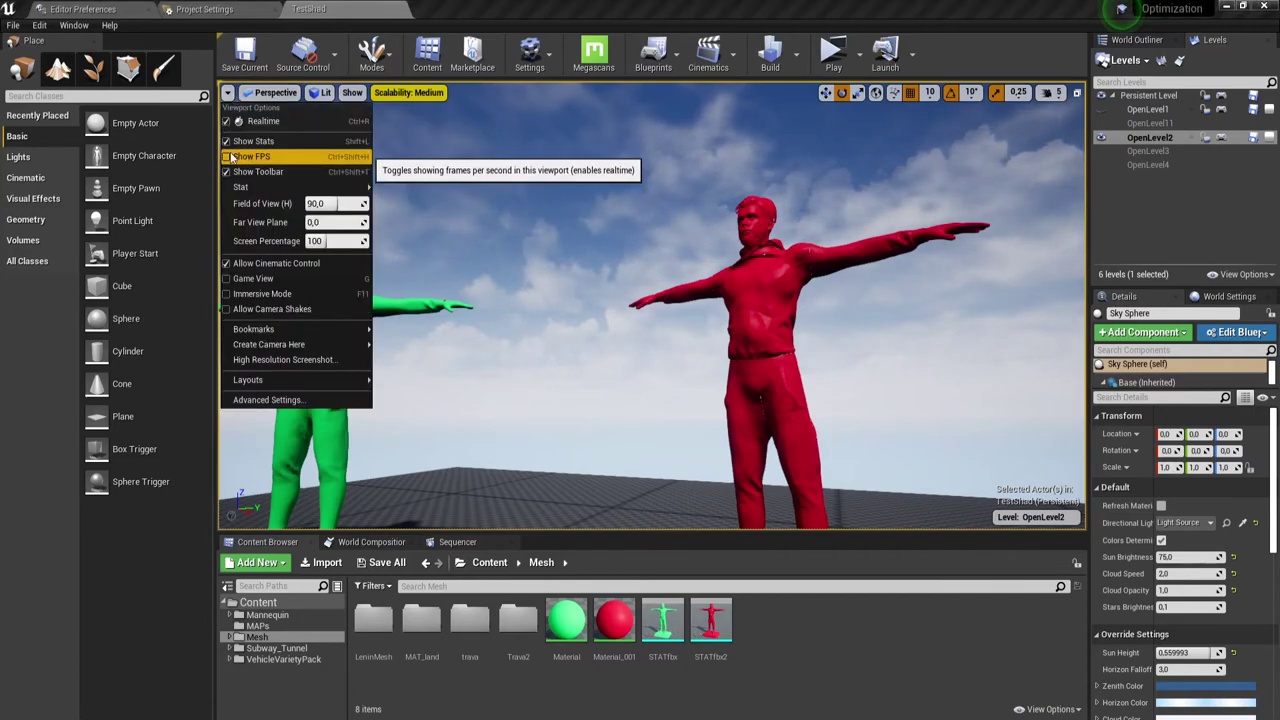
{"action": "left_click", "coordinate": [228, 157]}
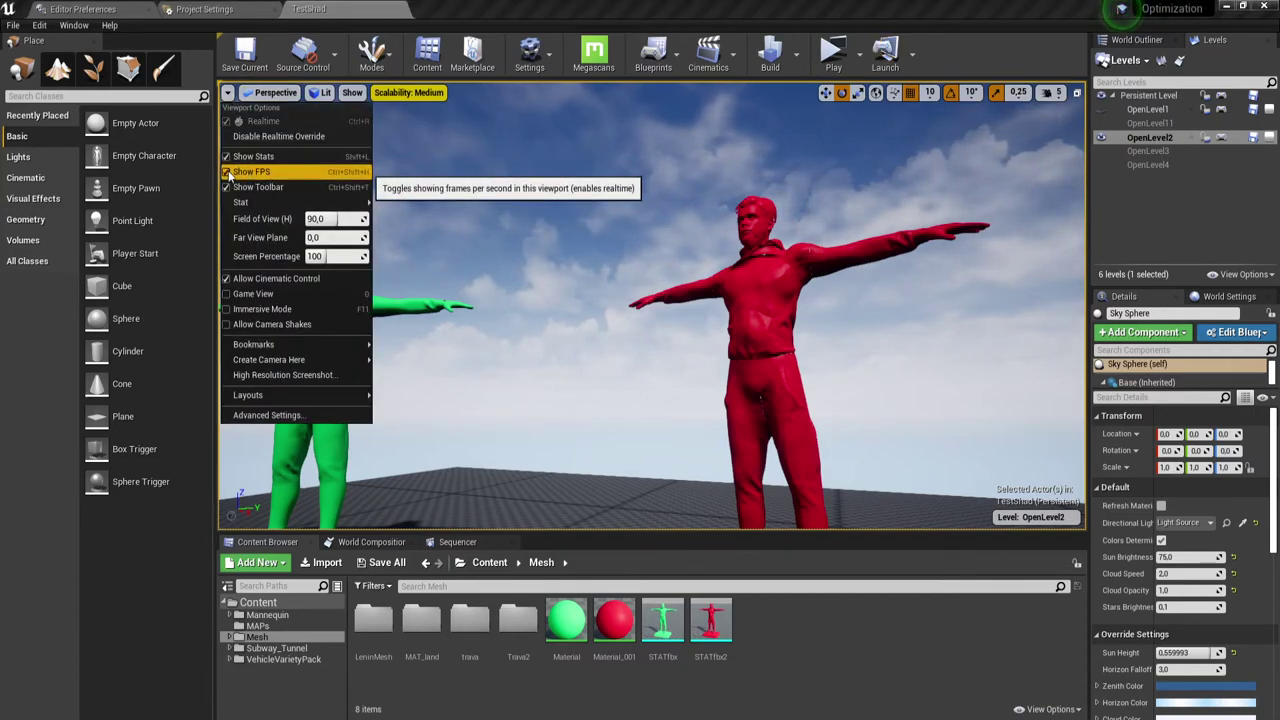
{"action": "left_click", "coordinate": [580, 263]}
Orbit and zoom the camera around the green and red statues to inspect both.
{"action": "mouse_move", "coordinate": [580, 263]}
{"action": "left_mouse_down"}
{"action": "mouse_move", "coordinate": [580, 220]}
{"action": "mouse_move", "coordinate": [560, 280]}
{"action": "left_mouse_up"}
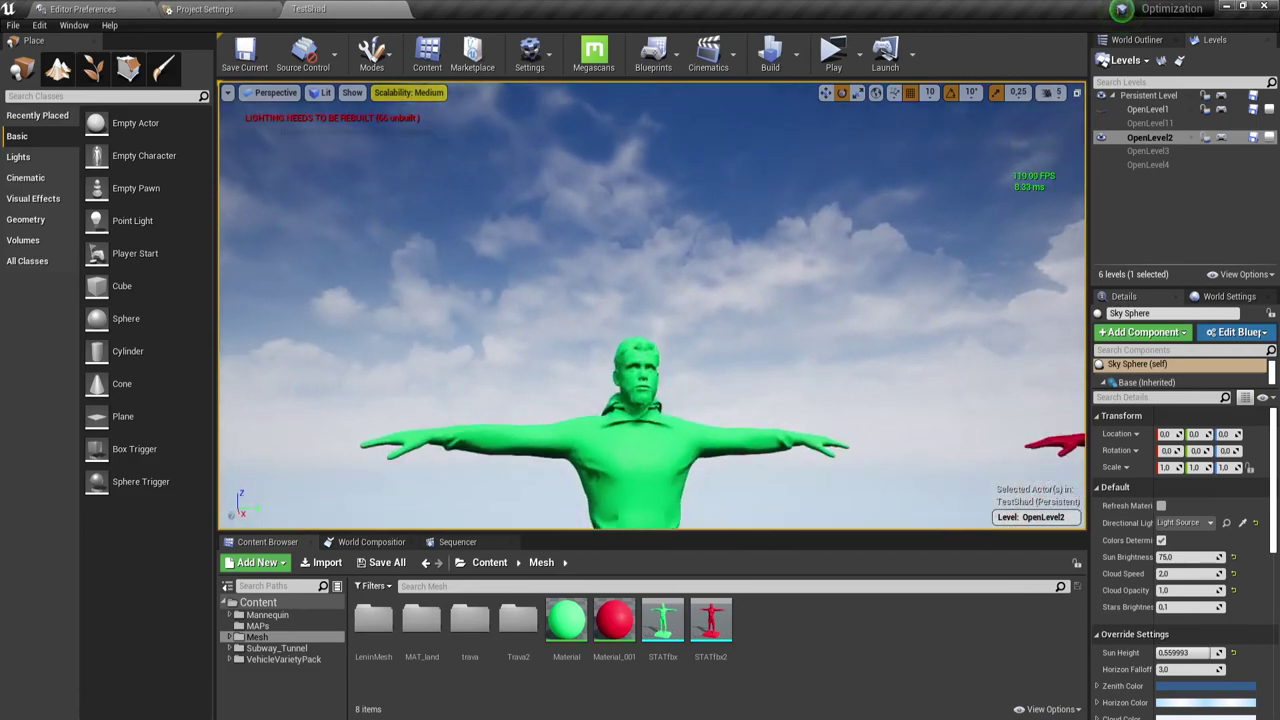
{"action": "mouse_move", "coordinate": [581, 262]}
{"action": "right_mouse_down"}
{"action": "mouse_move", "coordinate": [560, 300]}
{"action": "mouse_move", "coordinate": [600, 250]}
{"action": "mouse_move", "coordinate": [620, 260]}
{"action": "right_mouse_up"}
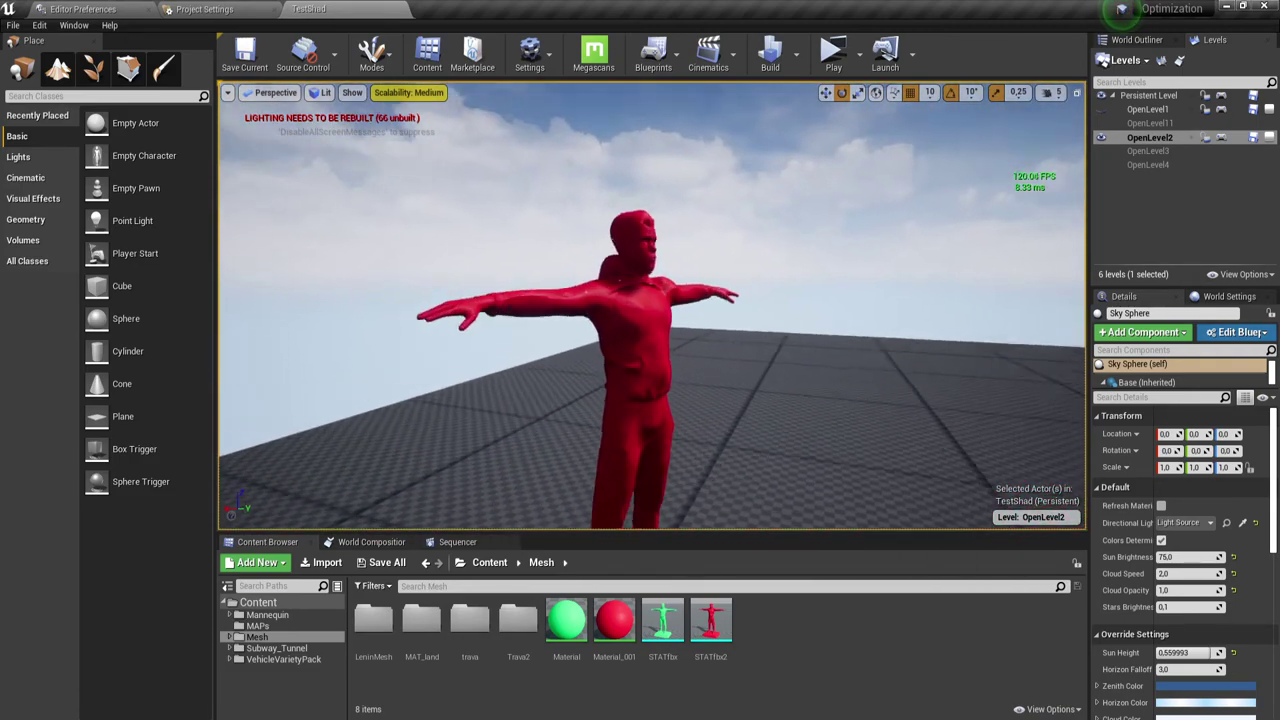
{"action": "scroll", "coordinate": [620, 300], "scroll_direction": "up", "scroll_amount": 3}
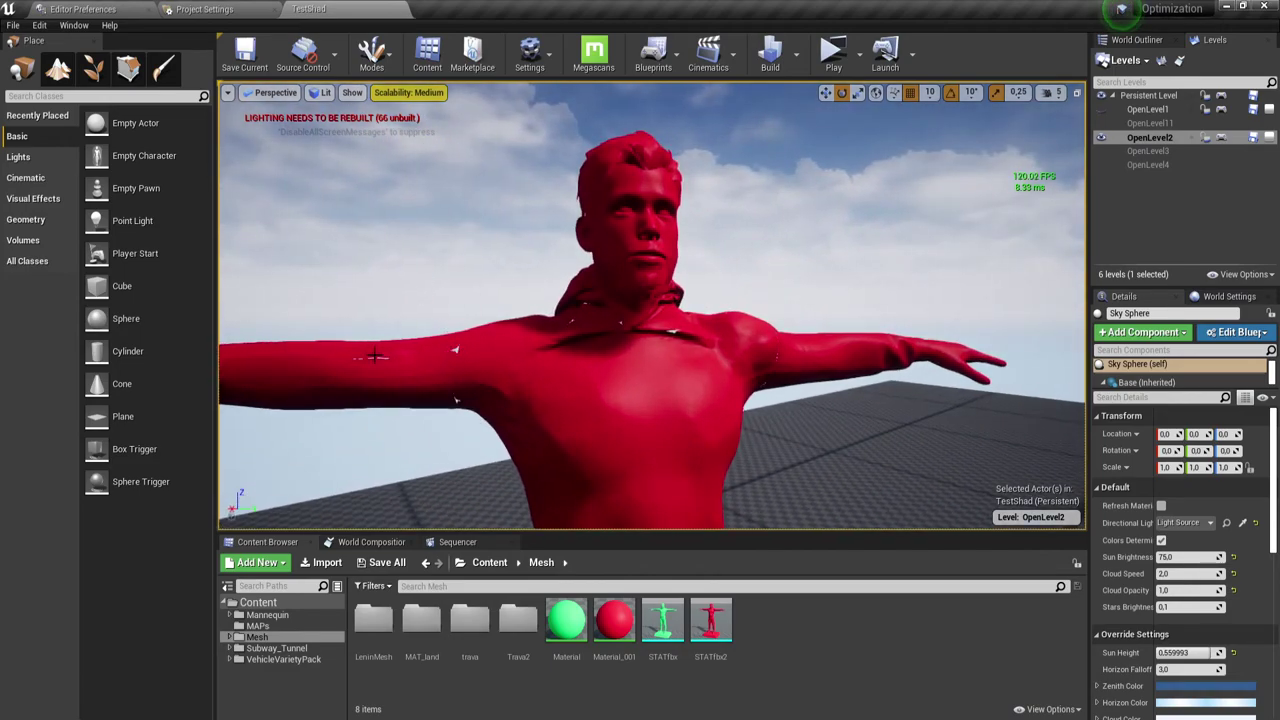
{"action": "right_click_drag", "start_coordinate": [455, 349], "coordinate": [300, 352]}
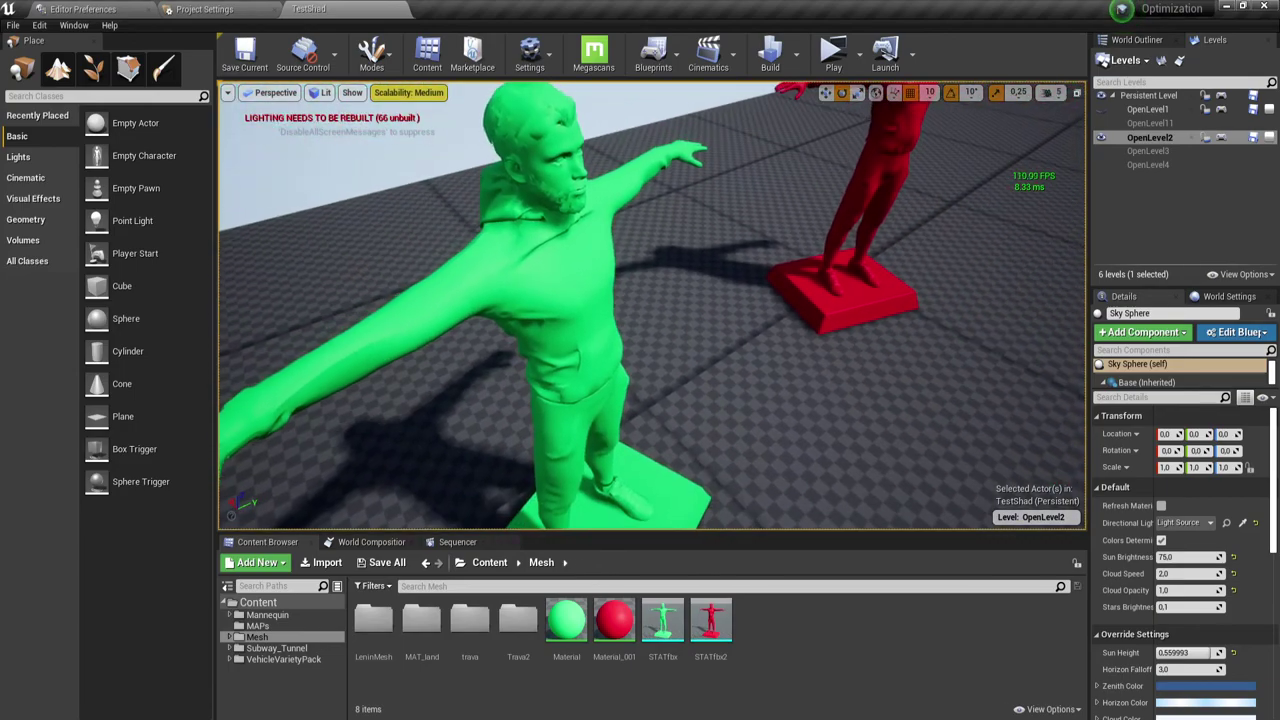
{"action": "right_click_drag", "start_coordinate": [688, 309], "coordinate": [688, 309]}
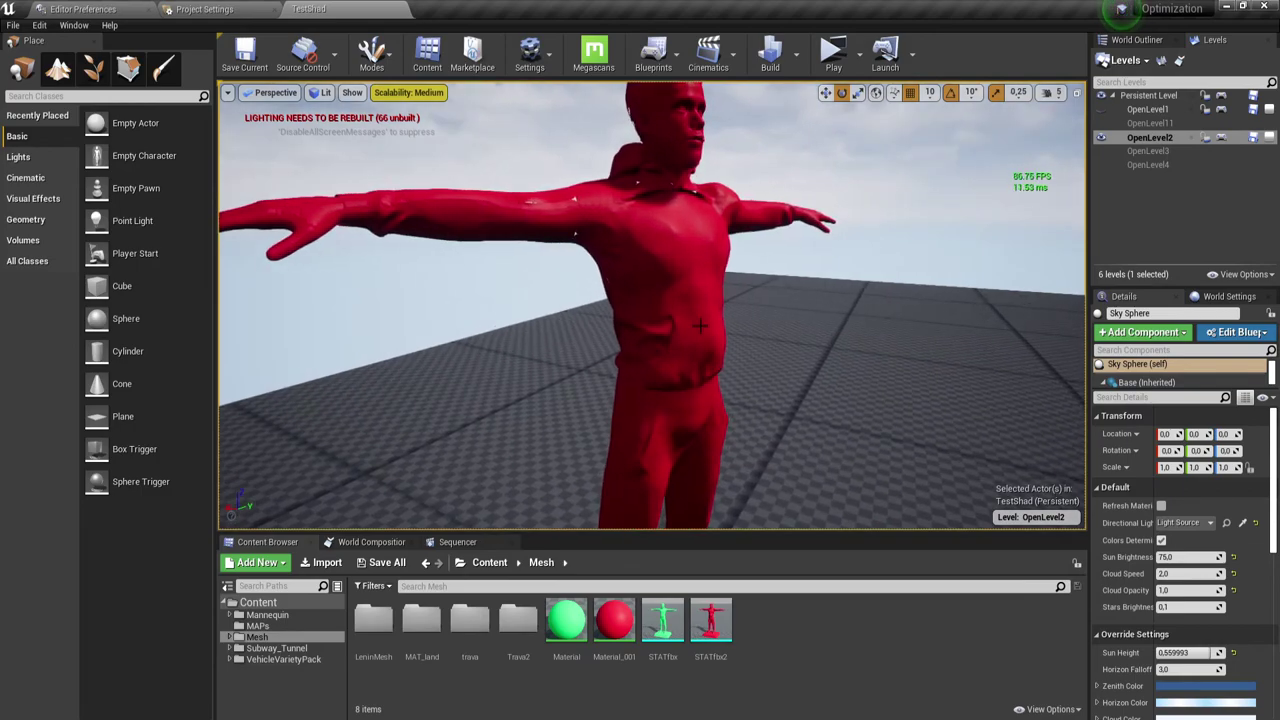
{"action": "right_click_drag", "start_coordinate": [363, 315], "coordinate": [363, 315]}
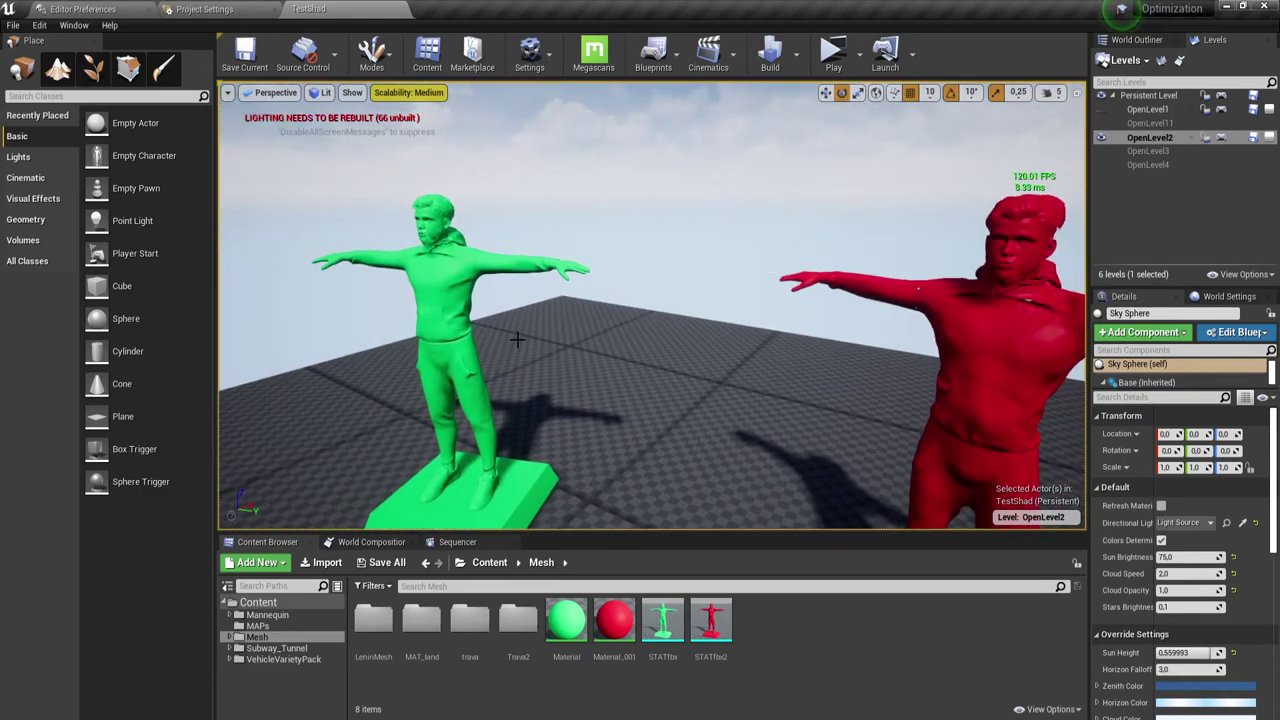
{"action": "right_click_drag", "start_coordinate": [522, 341], "coordinate": [522, 341]}
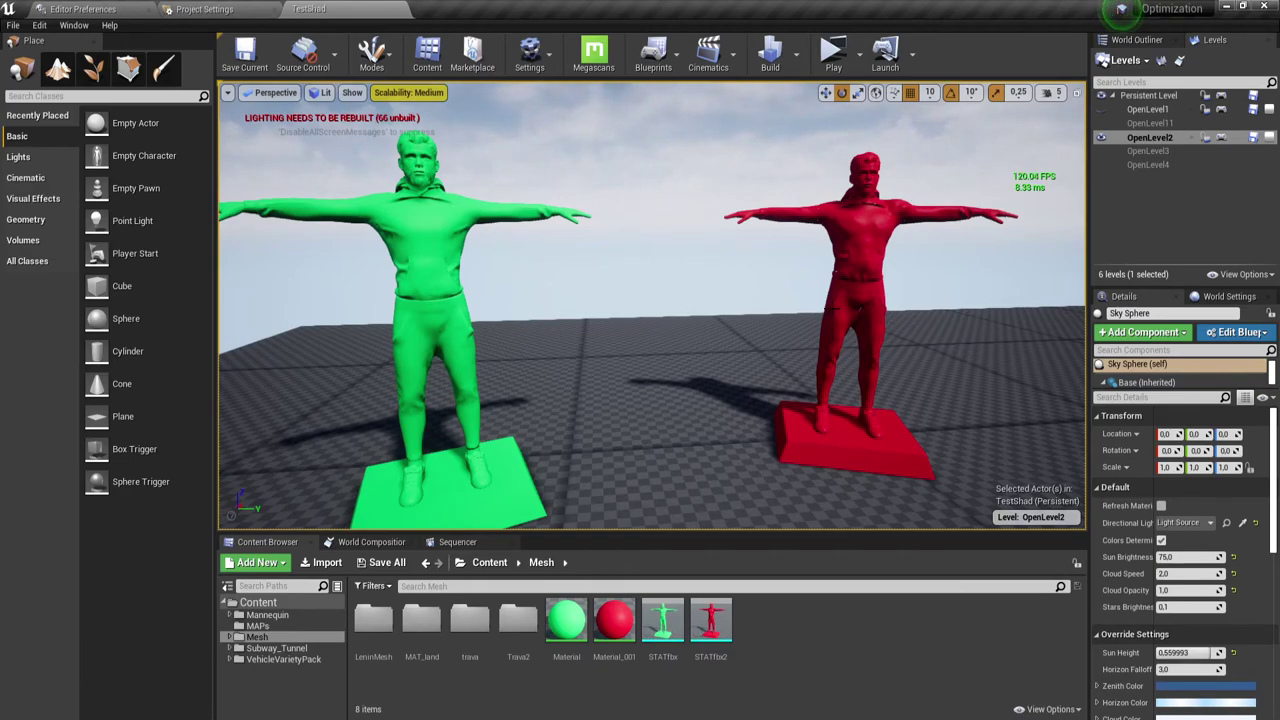
{"action": "right_click_drag", "start_coordinate": [850, 260], "coordinate": [850, 260]}
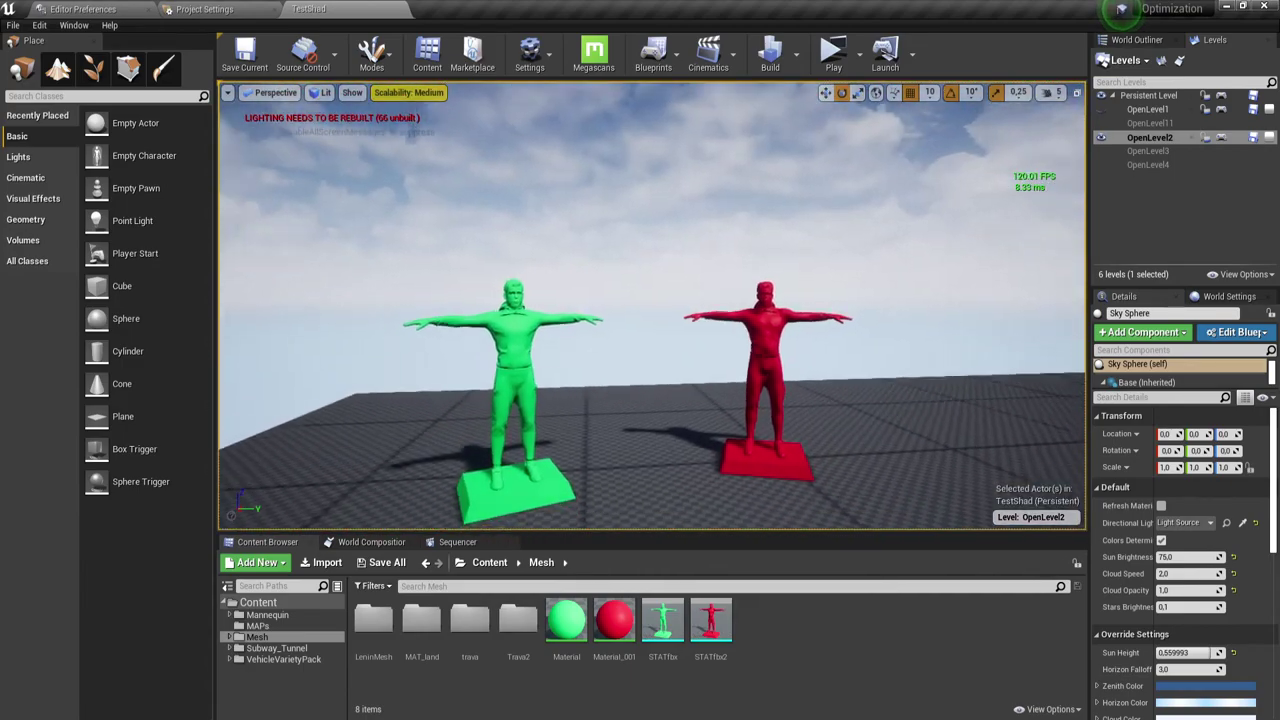
{"action": "right_click_drag", "start_coordinate": [808, 406], "coordinate": [808, 406]}
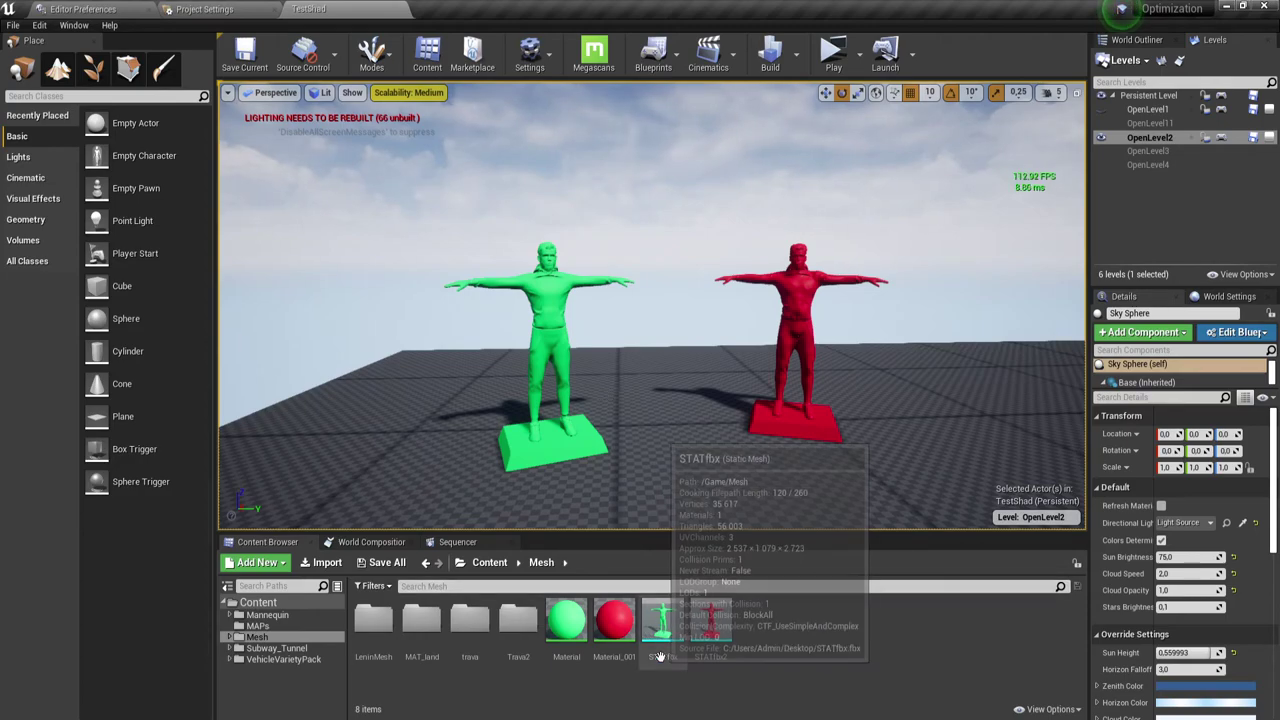
Inspect STATfbx's 56,003-triangle mesh in its editor, then go back to the TestShad level.
{"action": "double_click", "coordinate": [662, 618]}
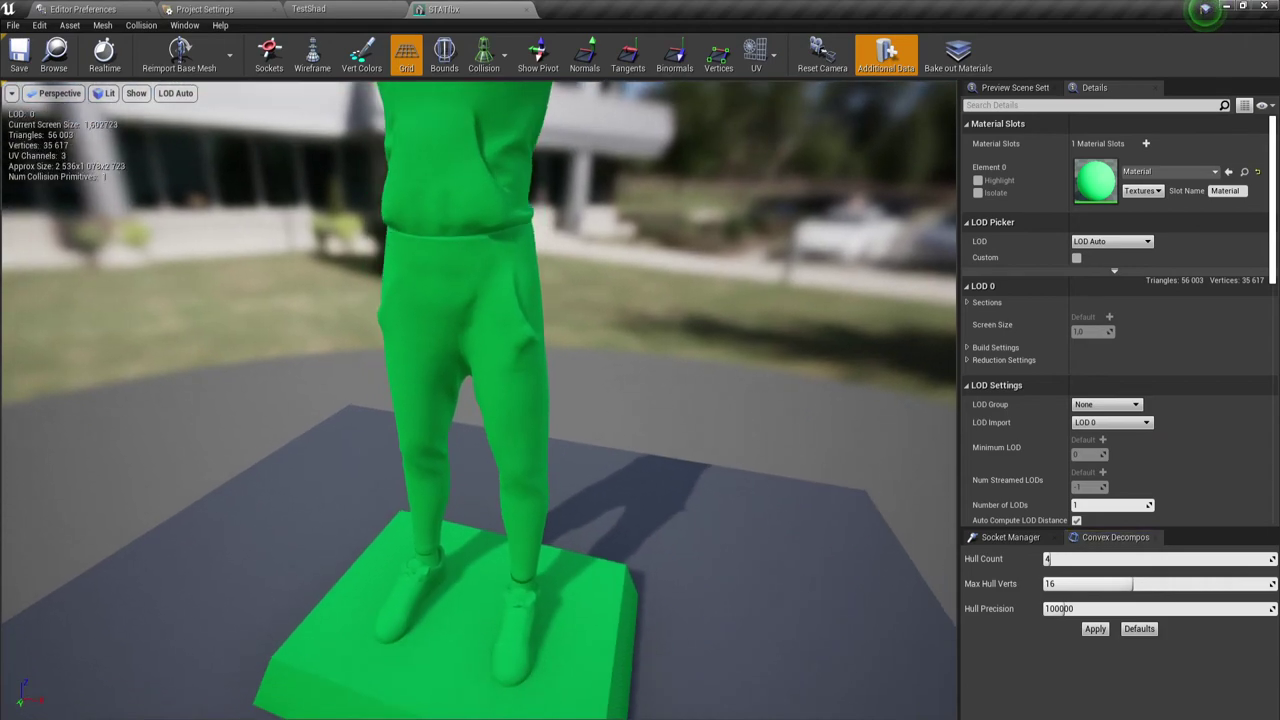
{"action": "mouse_move", "coordinate": [571, 377]}
{"action": "left_mouse_down"}
{"action": "mouse_move", "coordinate": [480, 380]}
{"action": "mouse_move", "coordinate": [563, 363]}
{"action": "left_mouse_up"}
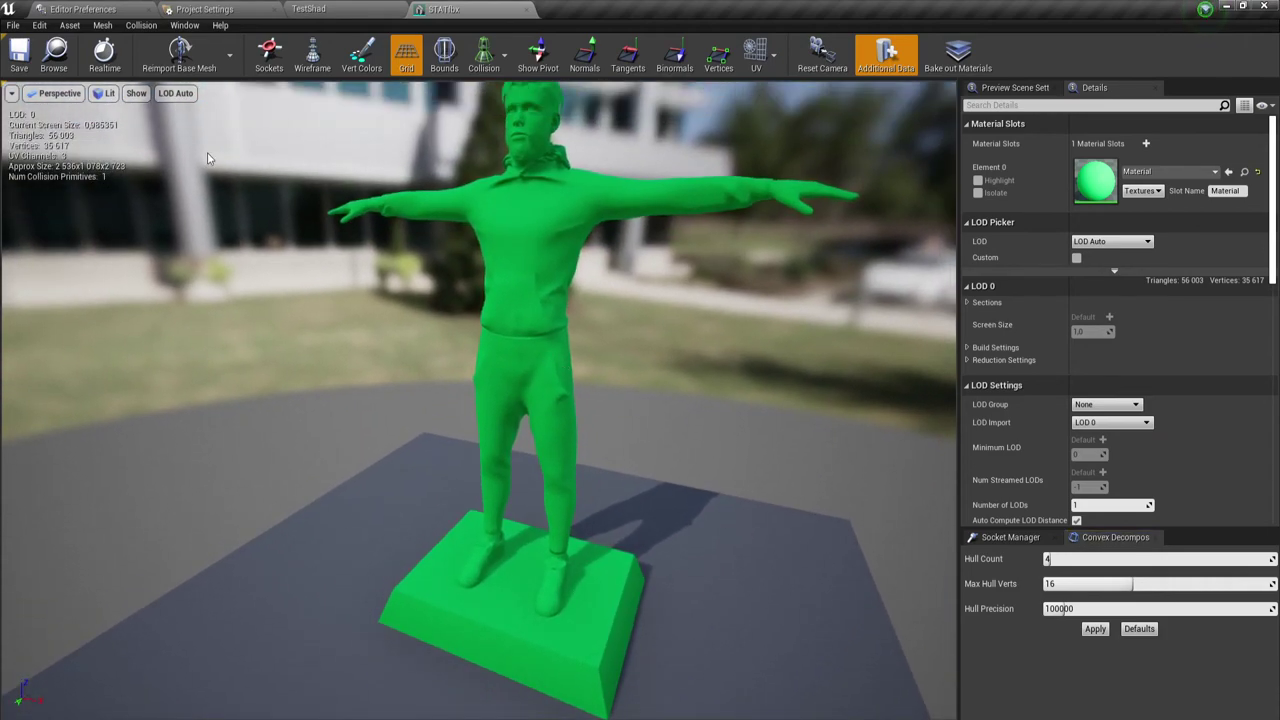
{"action": "mouse_move", "coordinate": [207, 152]}
{"action": "left_mouse_down"}
{"action": "mouse_move", "coordinate": [230, 200]}
{"action": "mouse_move", "coordinate": [281, 232]}
{"action": "left_mouse_up"}
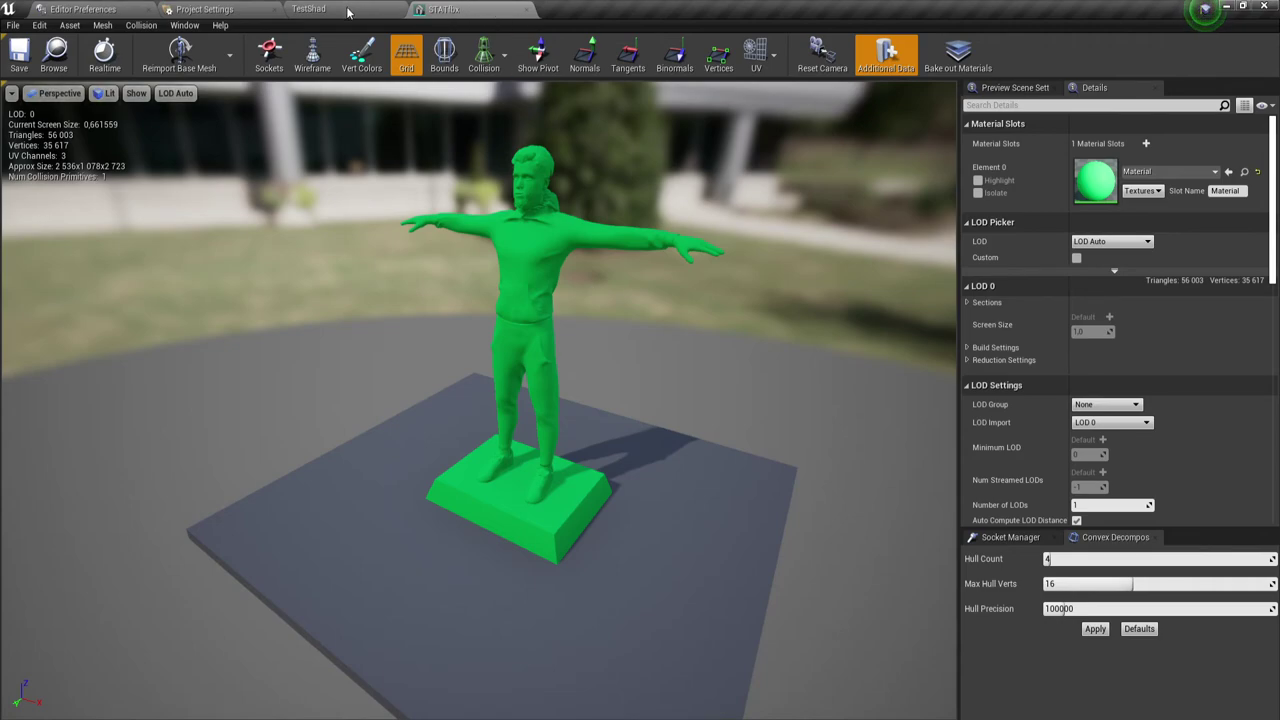
{"action": "left_click", "coordinate": [348, 12]}
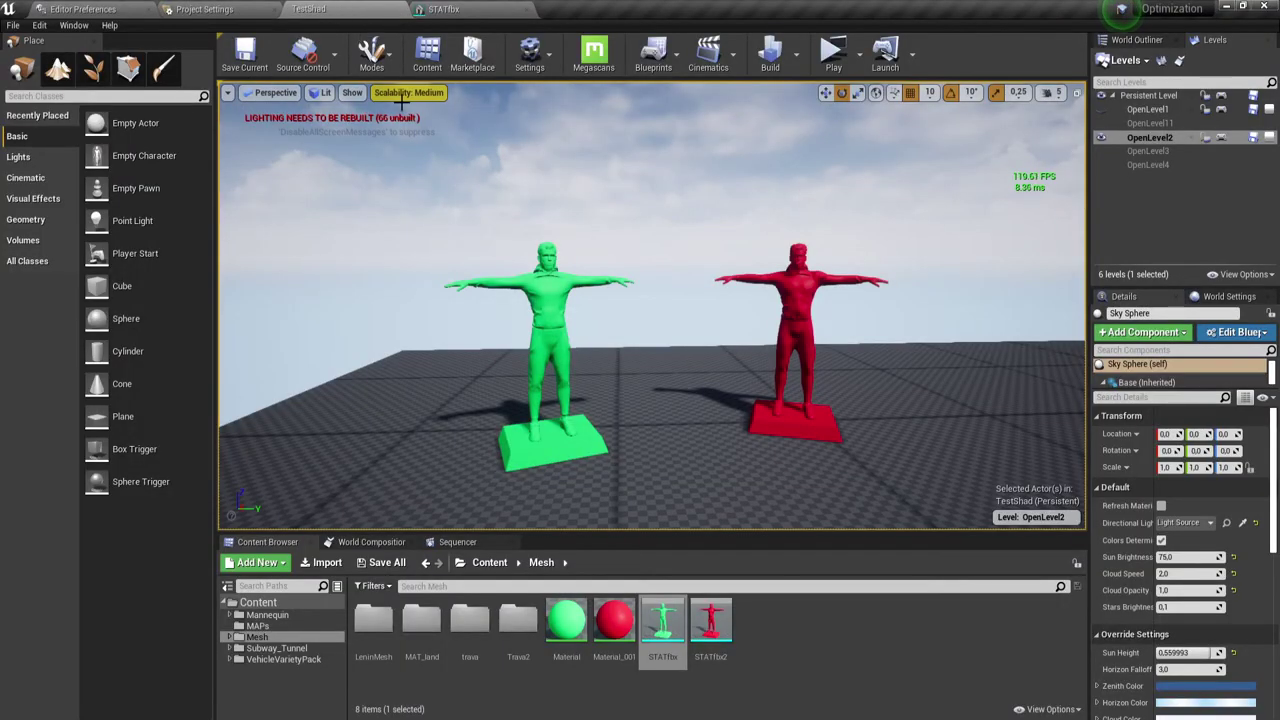
Open STATfbx2 and orbit the red character, reviewing its 718,434 triangles and 1,378,930 vertices.
{"action": "double_click", "coordinate": [706, 630]}
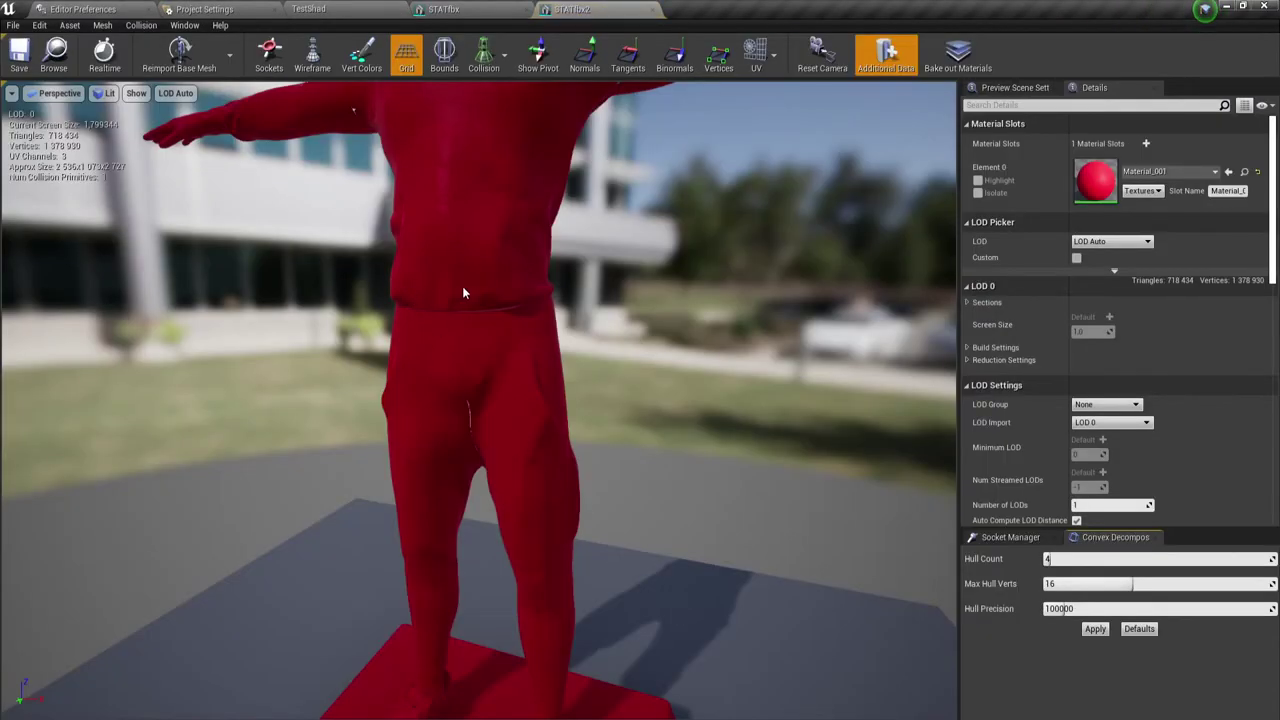
{"action": "left_click_drag", "start_coordinate": [462, 286], "coordinate": [463, 292]}
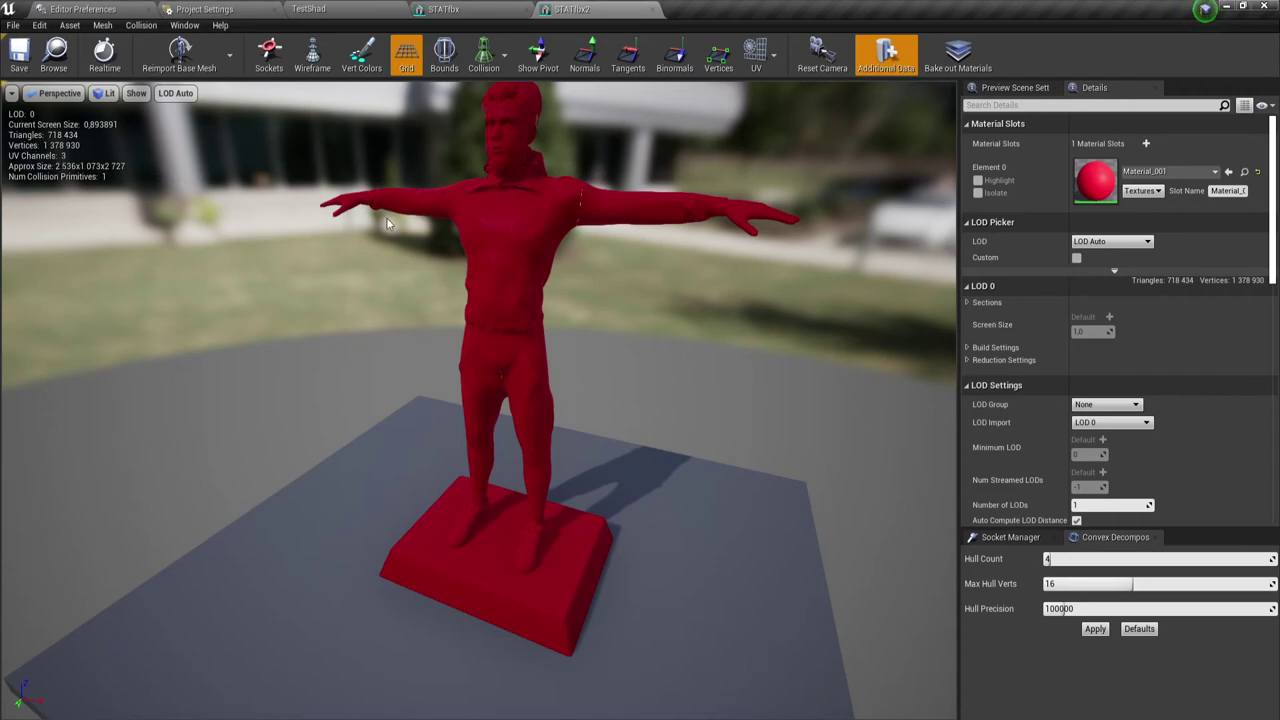
{"action": "left_click_drag", "start_coordinate": [523, 232], "coordinate": [570, 238]}
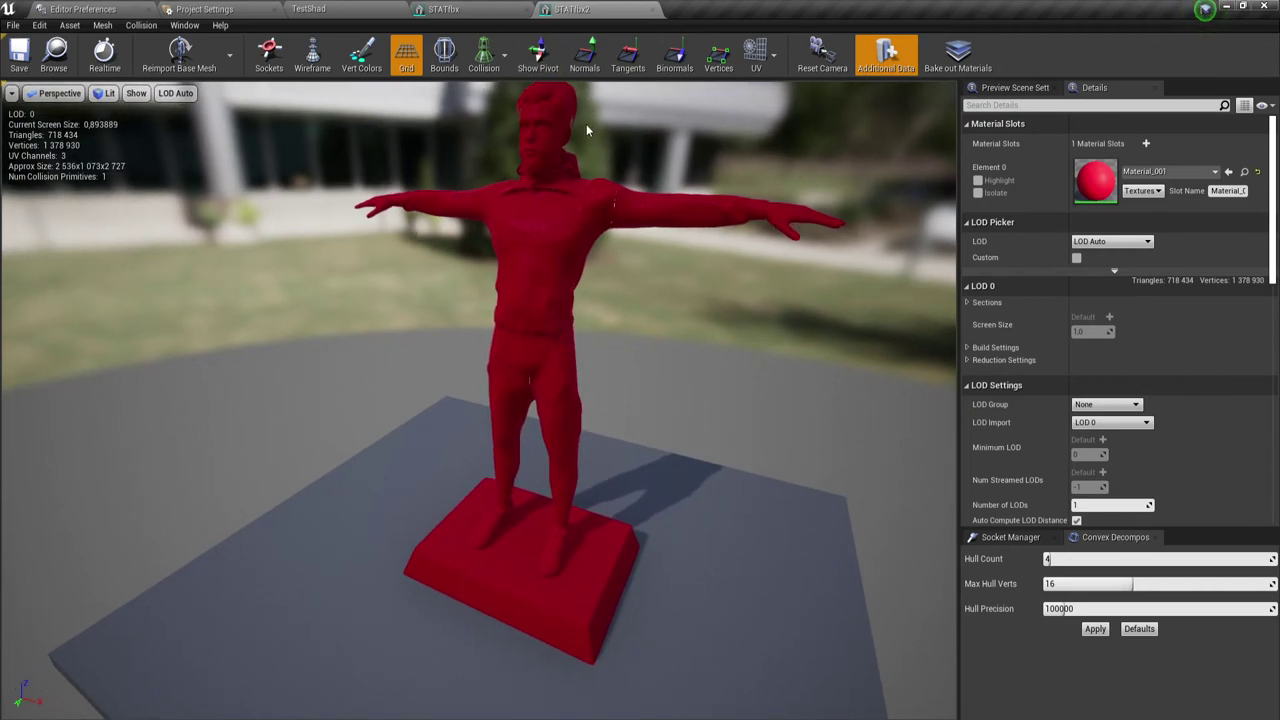
{"action": "left_click_drag", "start_coordinate": [390, 140], "coordinate": [400, 170]}
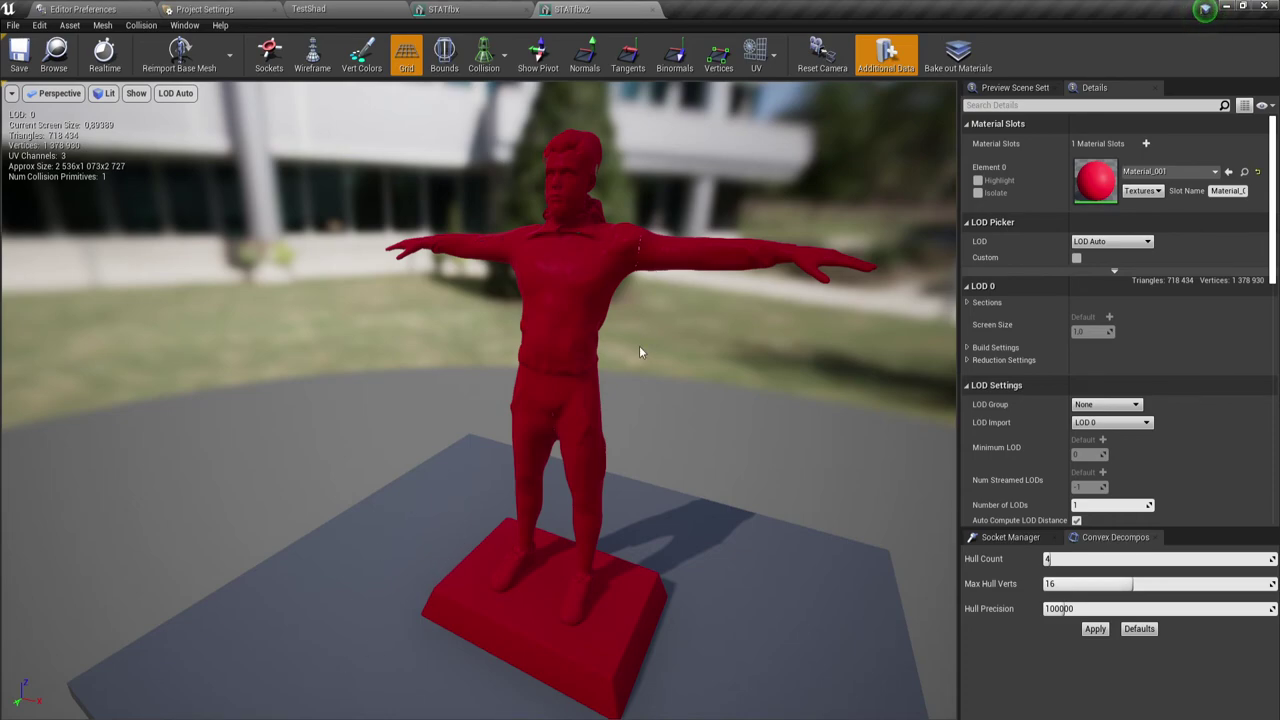
{"action": "left_click_drag", "start_coordinate": [639, 345], "coordinate": [660, 348]}
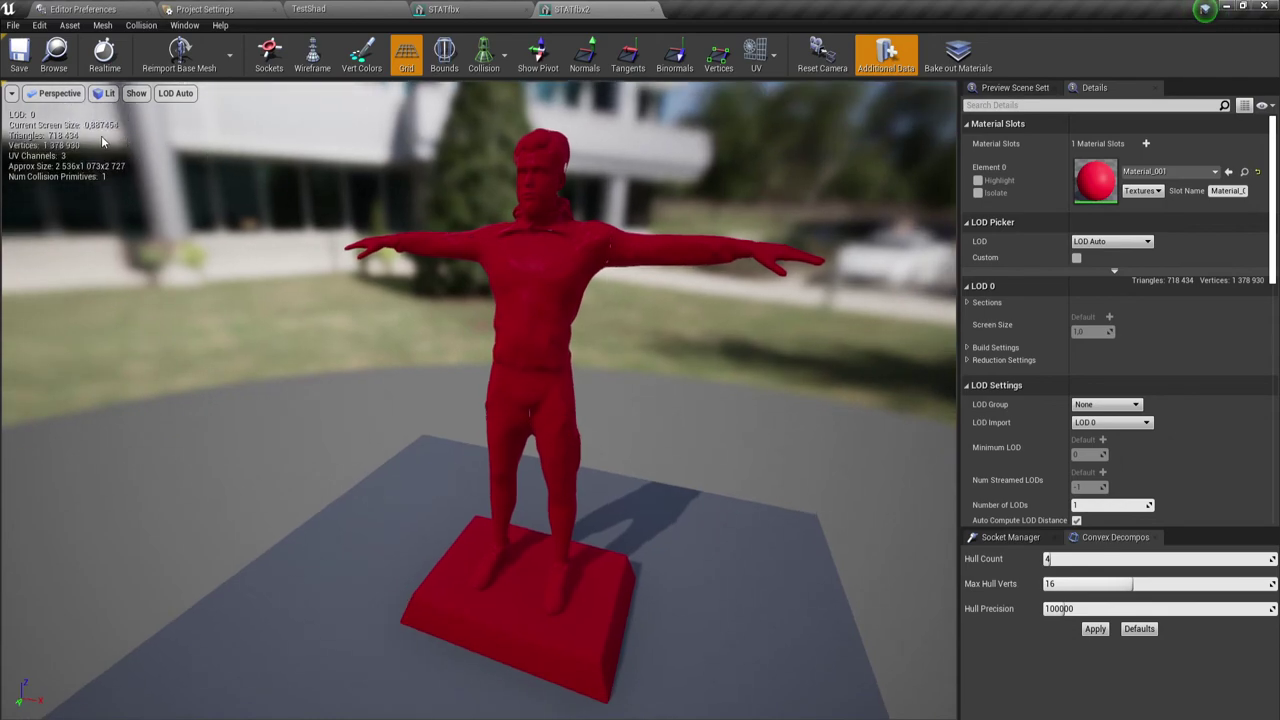
{"action": "mouse_move", "coordinate": [89, 130]}
{"action": "left_mouse_down"}
{"action": "mouse_move", "coordinate": [60, 132]}
{"action": "mouse_move", "coordinate": [71, 129]}
{"action": "left_mouse_up"}
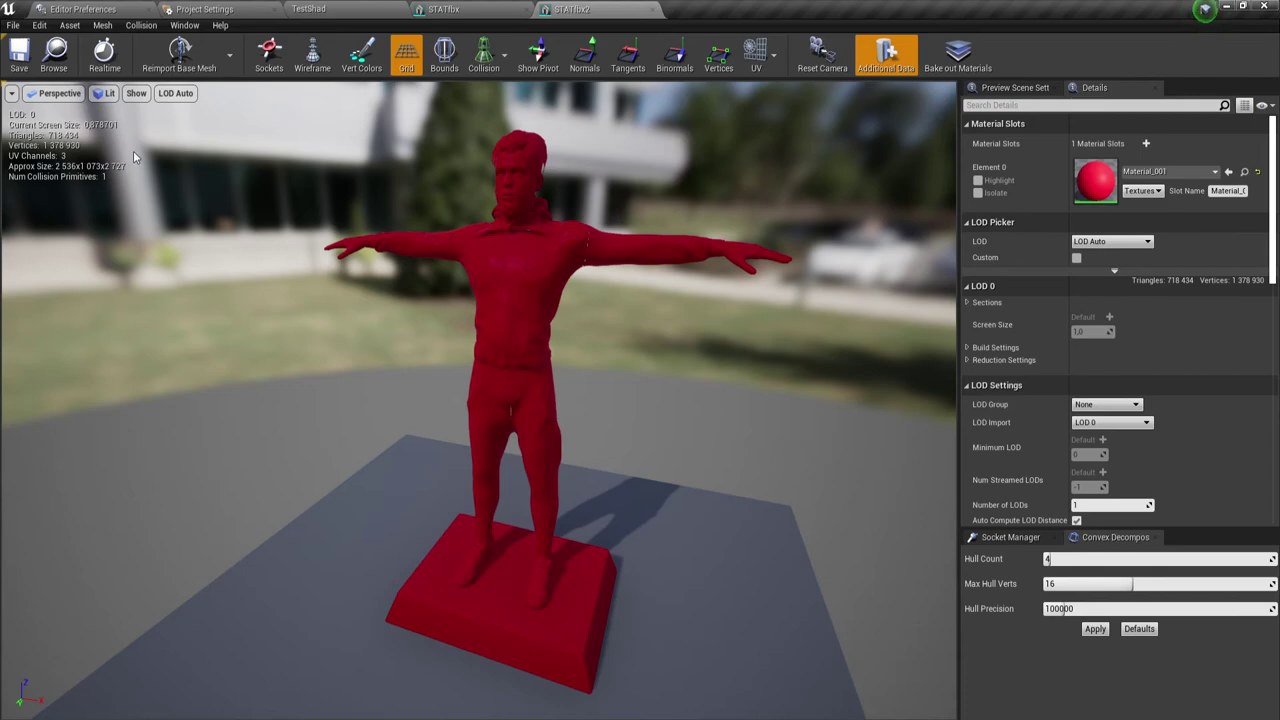
{"action": "left_click_drag", "start_coordinate": [133, 150], "coordinate": [155, 148]}
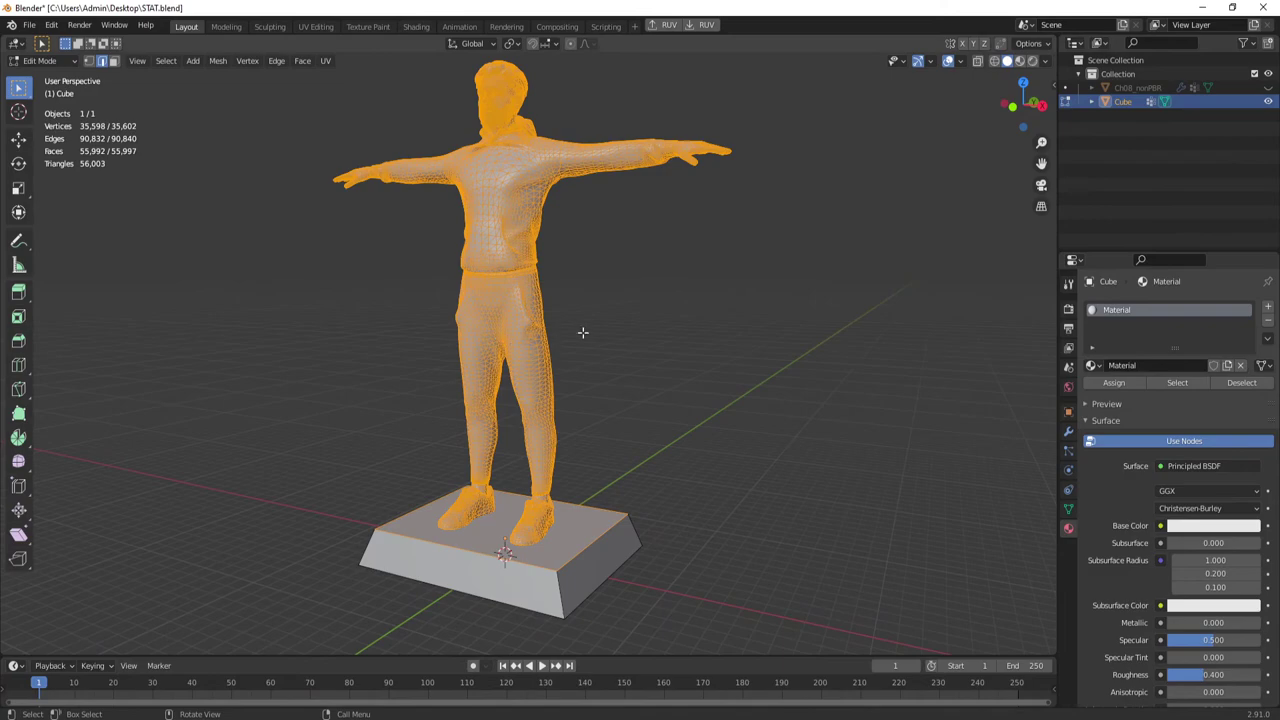
Orbit around the Cube character in Edit Mode and clear its mesh selection.
{"action": "right_click", "coordinate": [612, 322]}
{"action": "key", "text": "Escape"}
{"action": "mouse_move", "coordinate": [626, 283]}
{"action": "middle_mouse_down"}
{"action": "mouse_move", "coordinate": [637, 358]}
{"action": "mouse_move", "coordinate": [634, 330]}
{"action": "middle_mouse_up"}
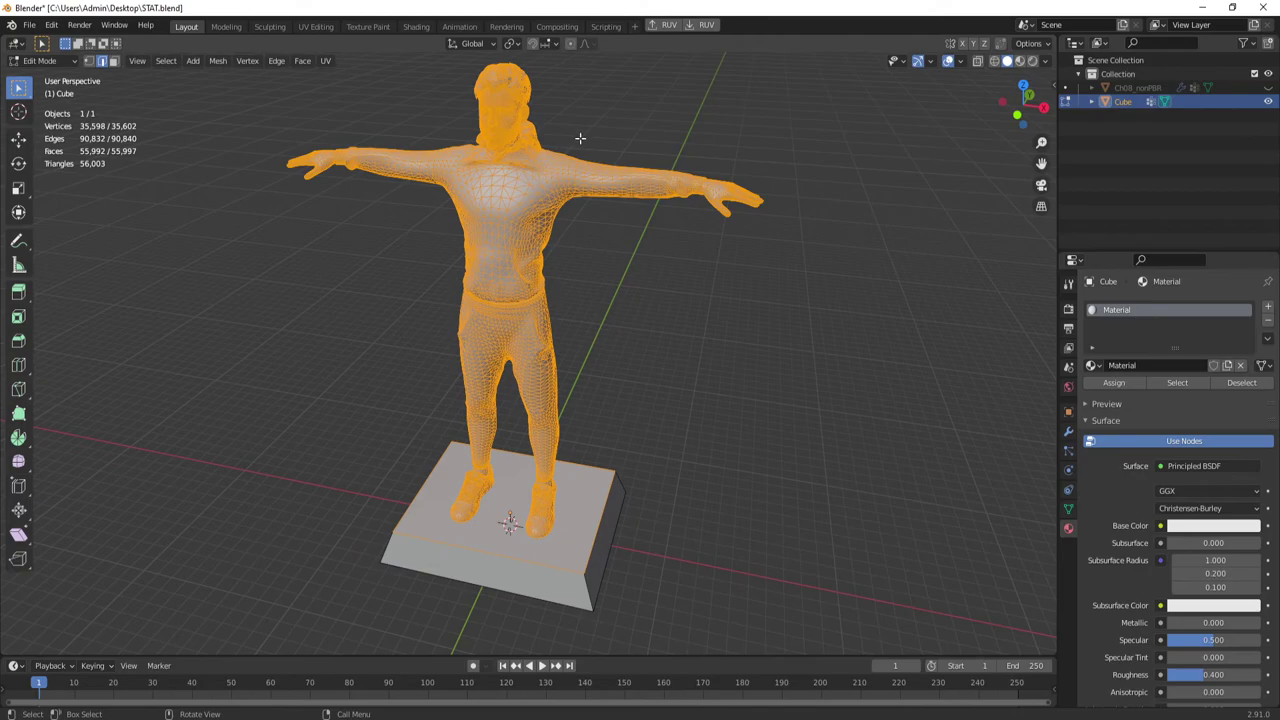
{"action": "mouse_move", "coordinate": [580, 139]}
{"action": "middle_mouse_down"}
{"action": "mouse_move", "coordinate": [603, 212]}
{"action": "mouse_move", "coordinate": [498, 213]}
{"action": "mouse_move", "coordinate": [567, 187]}
{"action": "middle_mouse_up"}
{"action": "left_click", "coordinate": [537, 178]}
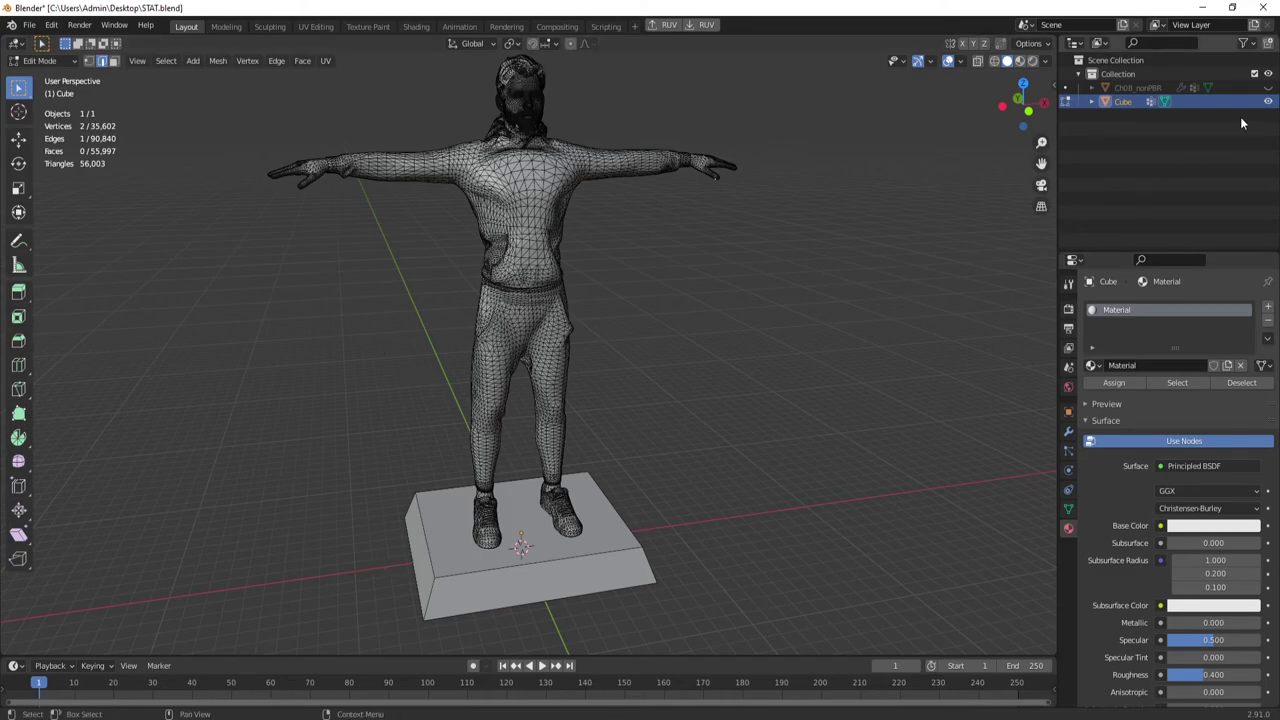
Hide the Cube, show Ch08_nonPBR, and return to Object Mode.
{"action": "left_click", "coordinate": [1268, 101]}
{"action": "left_click", "coordinate": [1268, 88]}
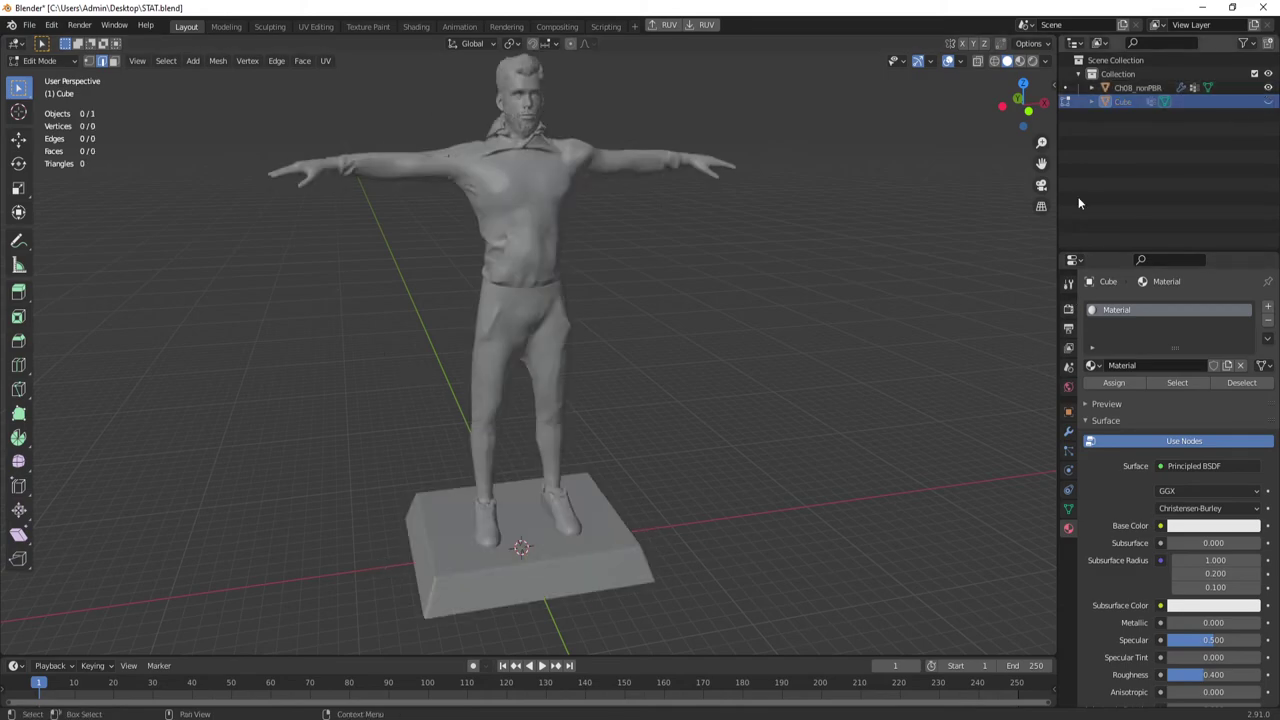
{"action": "key", "text": "Tab"}
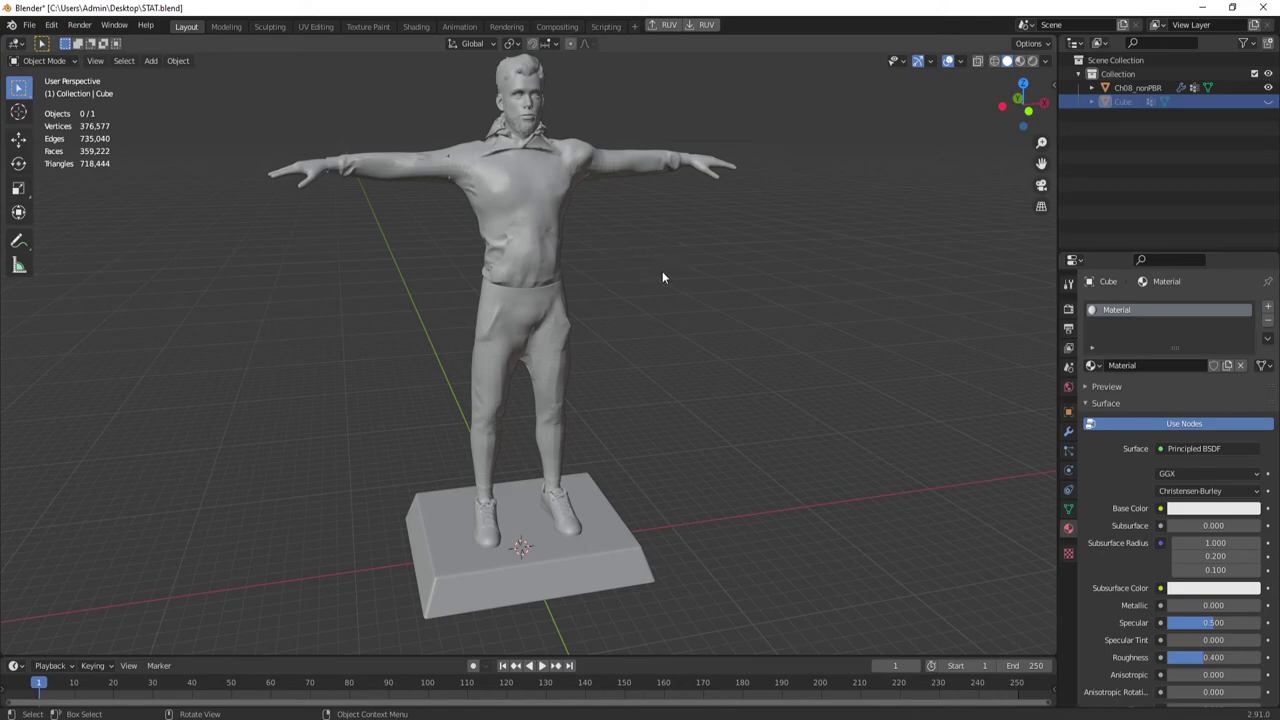
Select Ch08_nonPBR, enter Edit Mode, and orbit around its torso and legs.
{"action": "left_click", "coordinate": [1160, 89]}
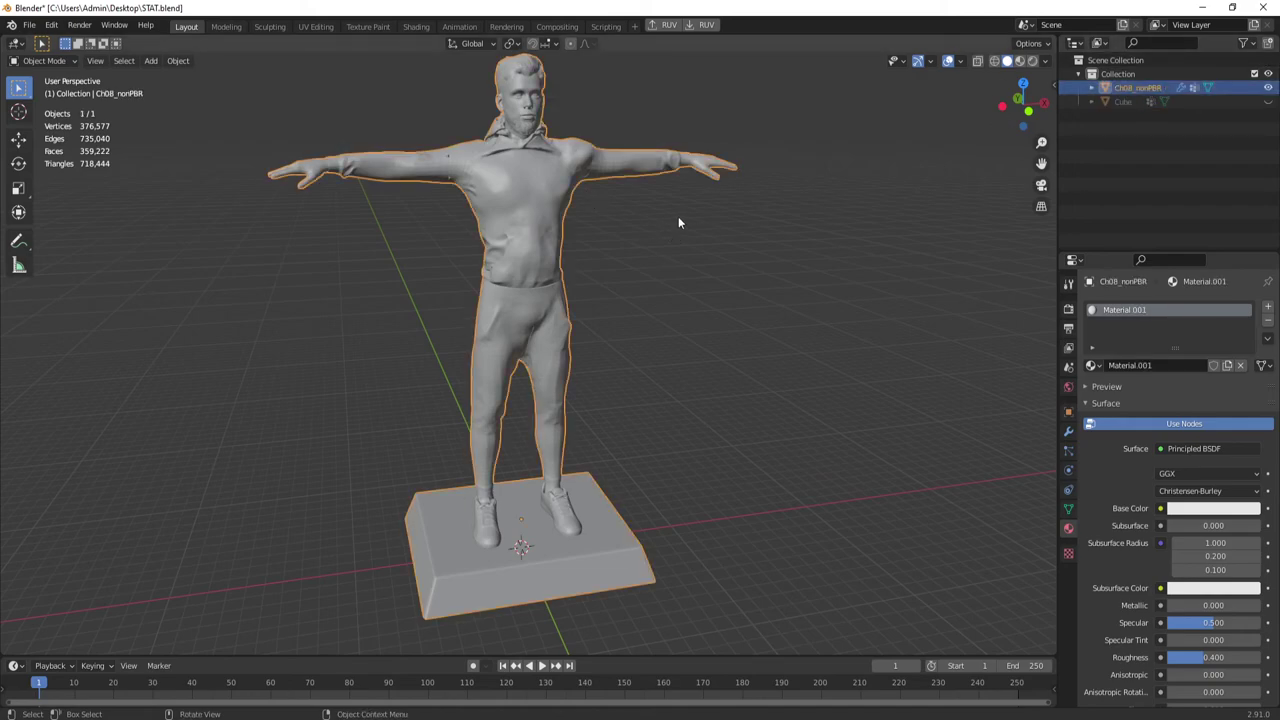
{"action": "middle_click_drag", "start_coordinate": [659, 231], "coordinate": [616, 250]}
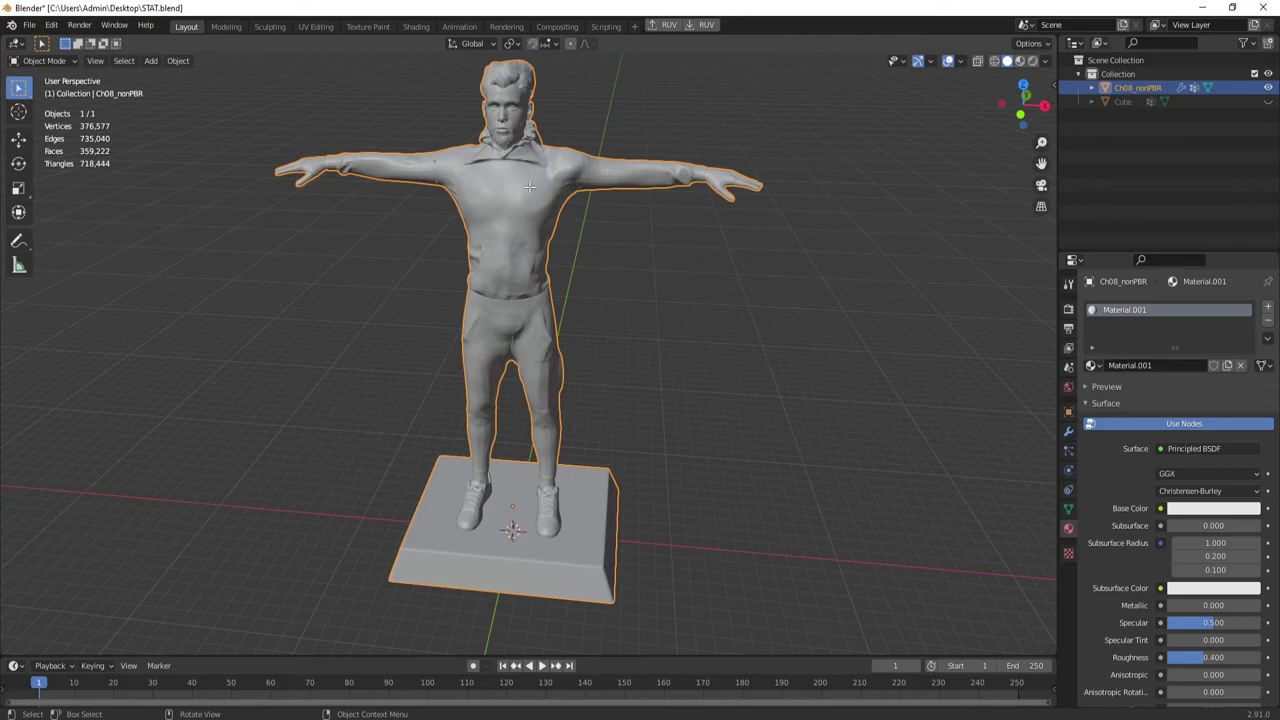
{"action": "key", "text": "Tab"}
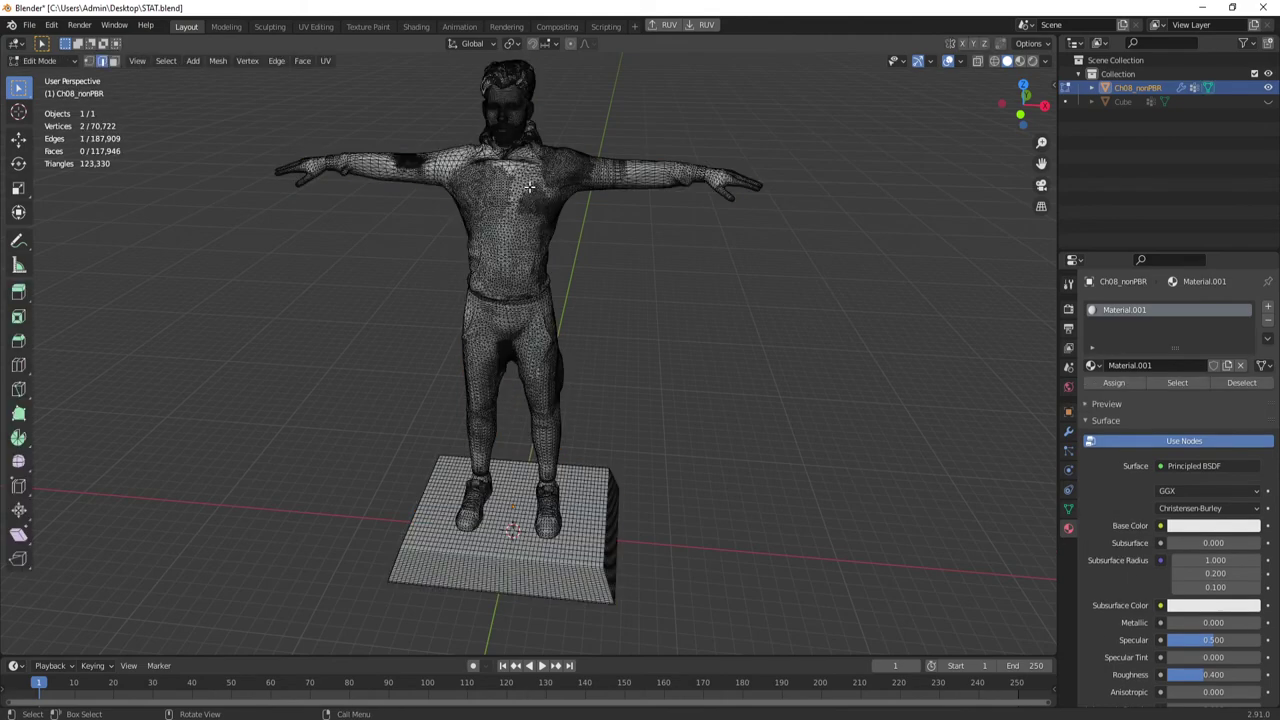
{"action": "mouse_move", "coordinate": [516, 195]}
{"action": "middle_mouse_down"}
{"action": "mouse_move", "coordinate": [505, 160]}
{"action": "mouse_move", "coordinate": [546, 162]}
{"action": "middle_mouse_up"}
{"action": "scroll", "coordinate": [505, 155], "scroll_direction": "up", "scroll_amount": 2}
{"action": "scroll", "coordinate": [505, 152], "scroll_direction": "up", "scroll_amount": 2}
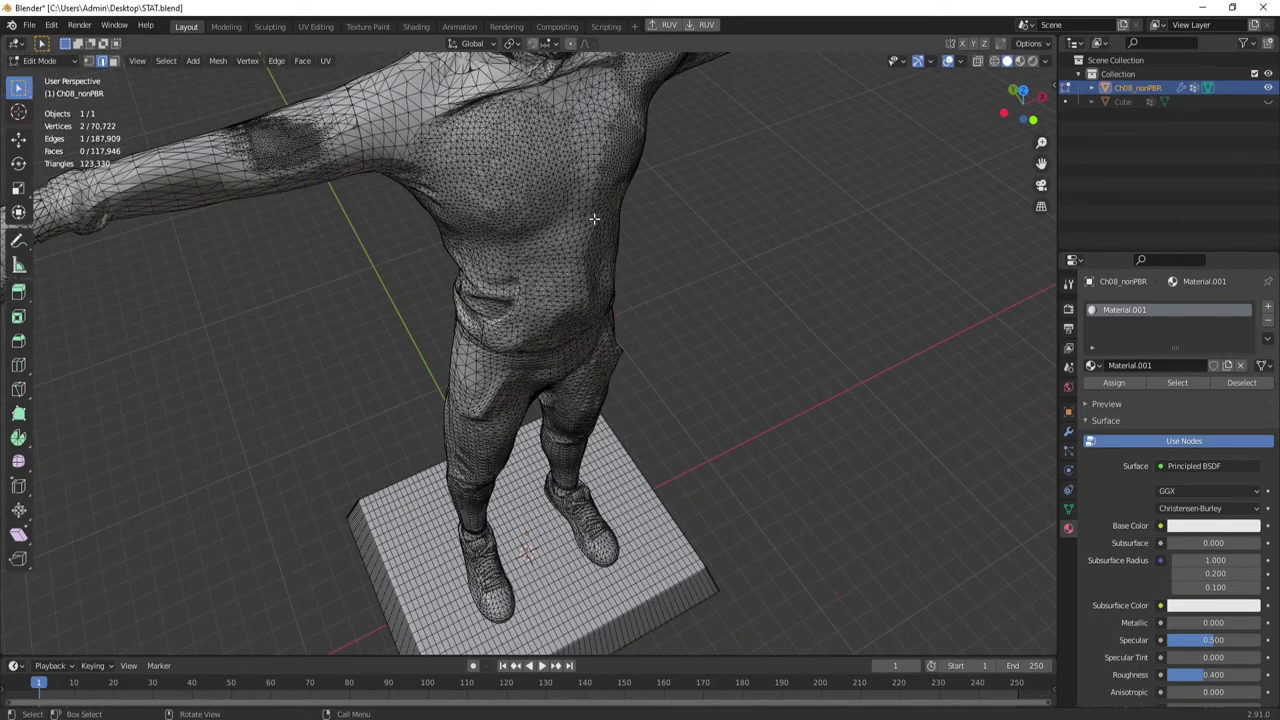
{"action": "middle_click_drag", "start_coordinate": [594, 218], "coordinate": [496, 136]}
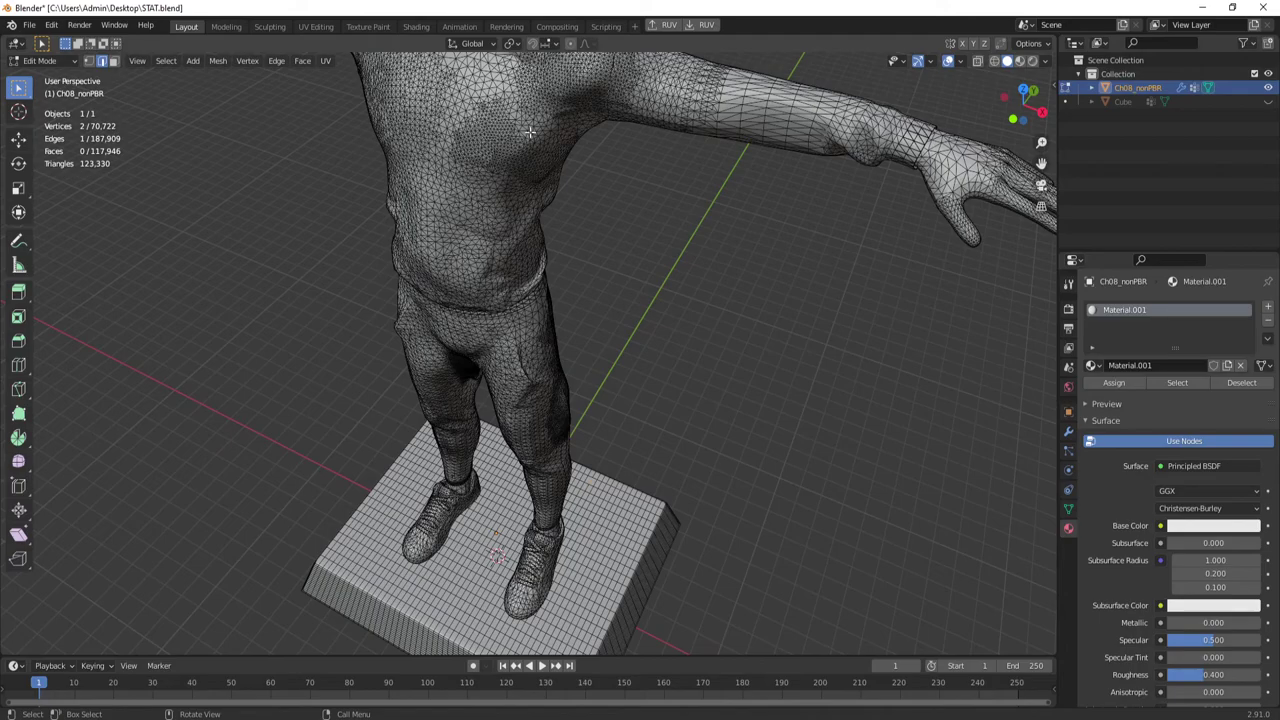
{"action": "mouse_move", "coordinate": [545, 78]}
{"action": "middle_mouse_down"}
{"action": "mouse_move", "coordinate": [626, 120]}
{"action": "mouse_move", "coordinate": [603, 149]}
{"action": "mouse_move", "coordinate": [606, 191]}
{"action": "middle_mouse_up"}
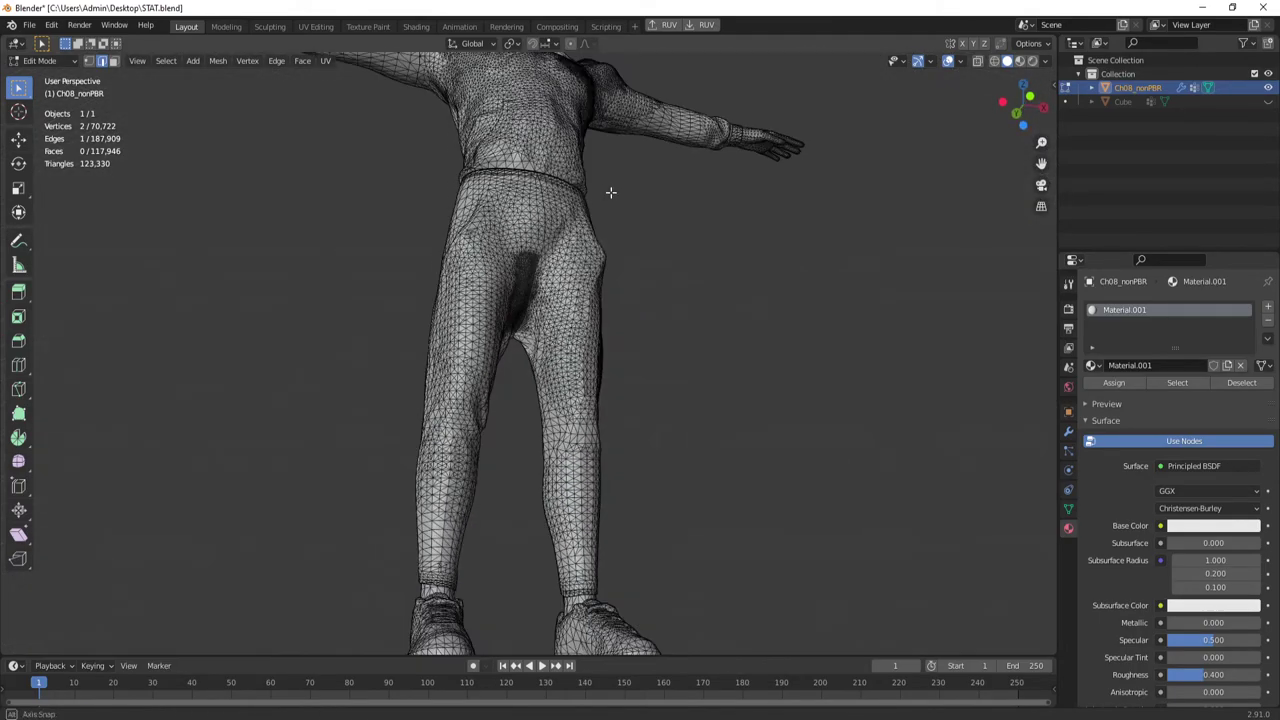
{"action": "middle_click_drag", "start_coordinate": [541, 384], "coordinate": [854, 309]}
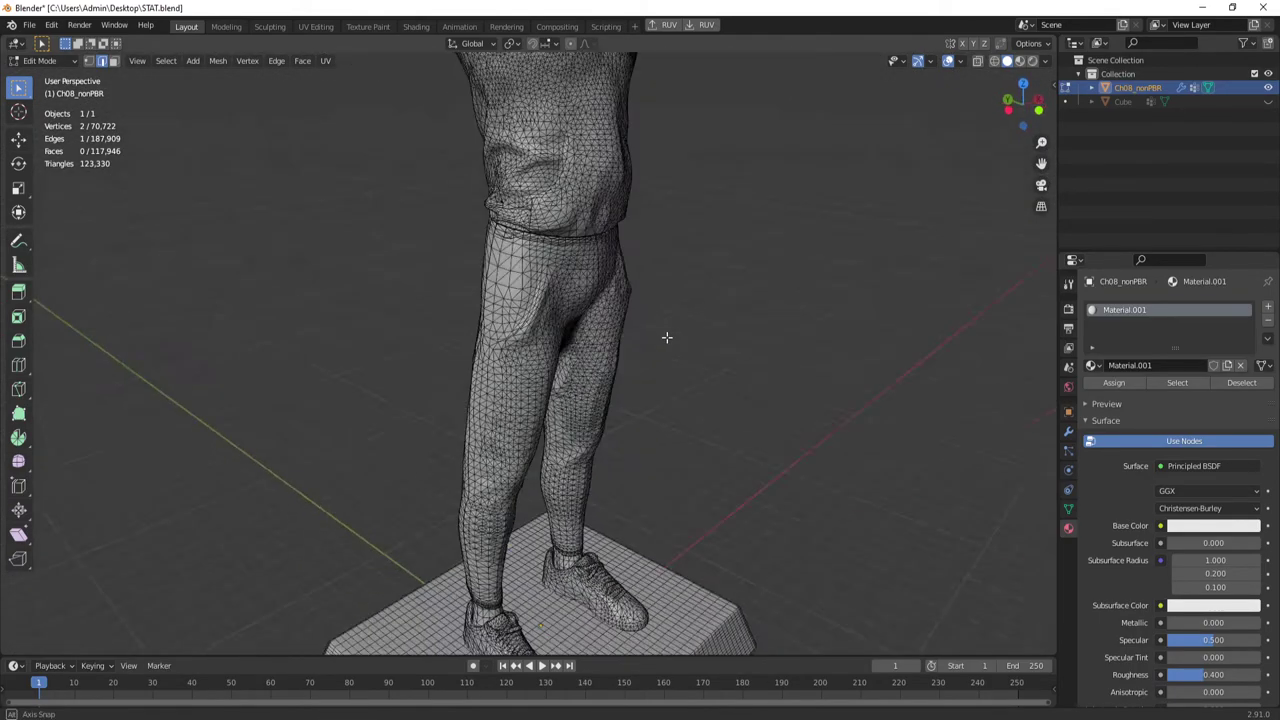
{"action": "mouse_move", "coordinate": [580, 270]}
{"action": "middle_mouse_down"}
{"action": "mouse_move", "coordinate": [614, 309]}
{"action": "mouse_move", "coordinate": [544, 241]}
{"action": "middle_mouse_up"}
Zoom around the legs on the base plate, then hide Ch08_nonPBR and minimize Blender.
{"action": "scroll", "coordinate": [447, 244], "scroll_direction": "up", "scroll_amount": 3}
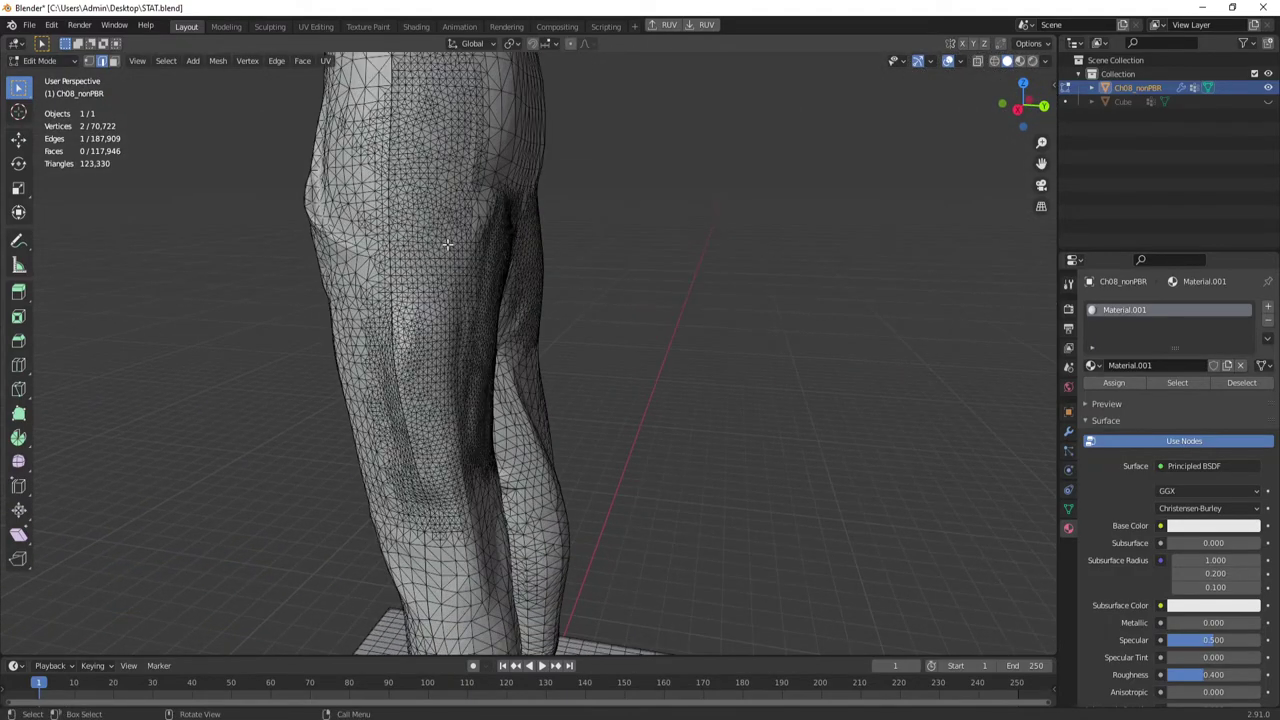
{"action": "middle_click_drag", "start_coordinate": [447, 244], "coordinate": [457, 274]}
{"action": "scroll", "coordinate": [423, 178], "scroll_direction": "up", "scroll_amount": 2}
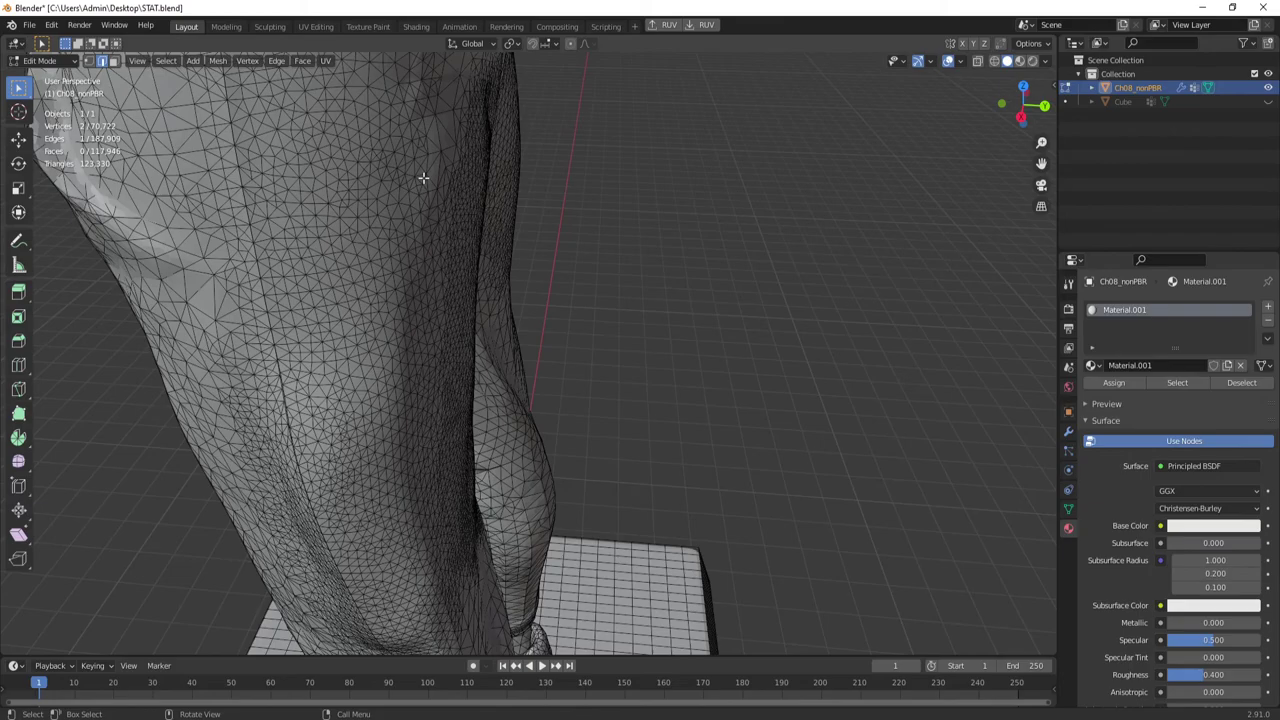
{"action": "scroll", "coordinate": [423, 178], "scroll_direction": "down", "scroll_amount": 2}
{"action": "scroll", "coordinate": [423, 178], "scroll_direction": "down", "scroll_amount": 2}
{"action": "scroll", "coordinate": [418, 188], "scroll_direction": "down", "scroll_amount": 1}
{"action": "mouse_move", "coordinate": [400, 265]}
{"action": "middle_mouse_down"}
{"action": "mouse_move", "coordinate": [528, 248]}
{"action": "mouse_move", "coordinate": [511, 259]}
{"action": "middle_mouse_up"}
{"action": "scroll", "coordinate": [525, 250], "scroll_direction": "down", "scroll_amount": 3}
{"action": "scroll", "coordinate": [520, 253], "scroll_direction": "down", "scroll_amount": 3}
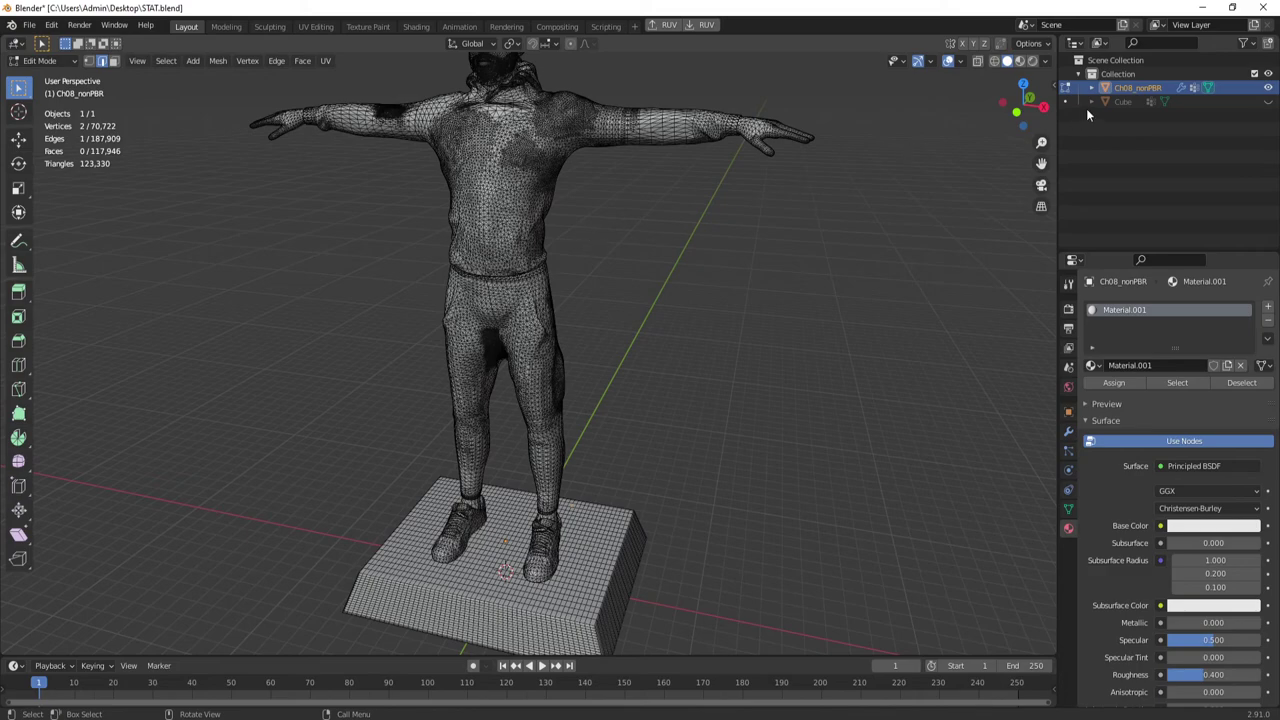
{"action": "left_click", "coordinate": [1268, 88]}
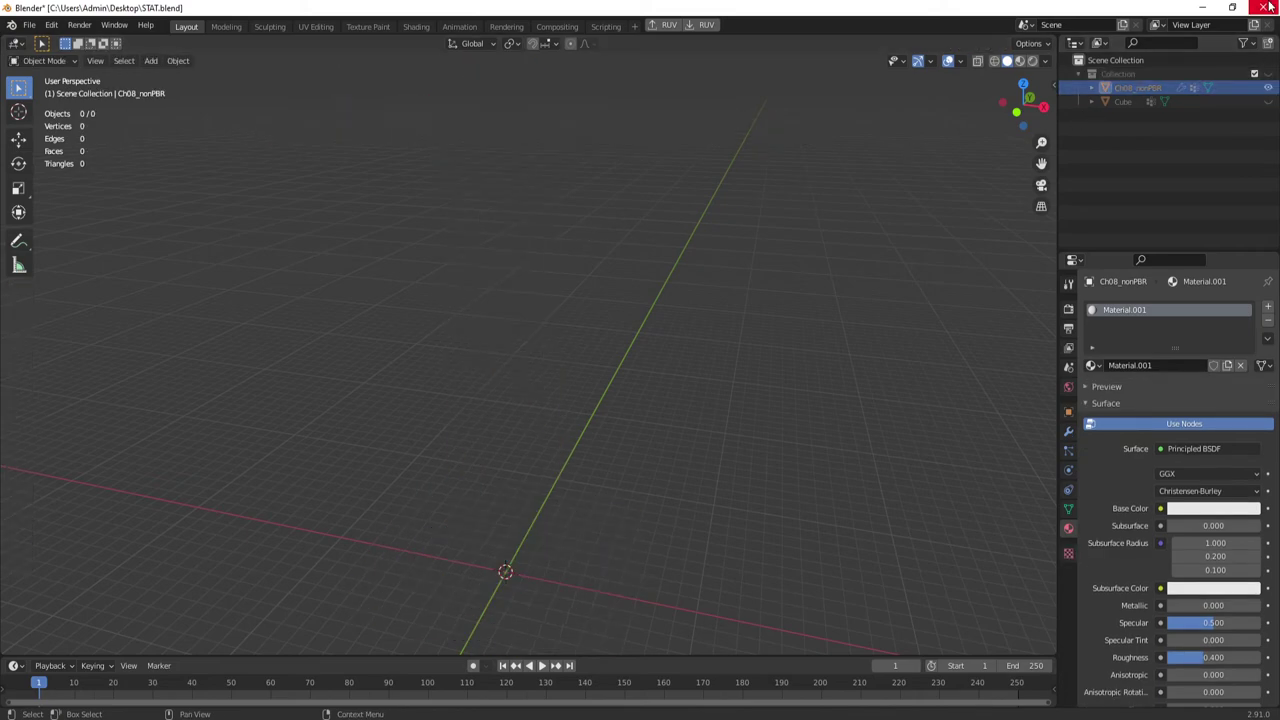
{"action": "left_click", "coordinate": [1205, 8]}
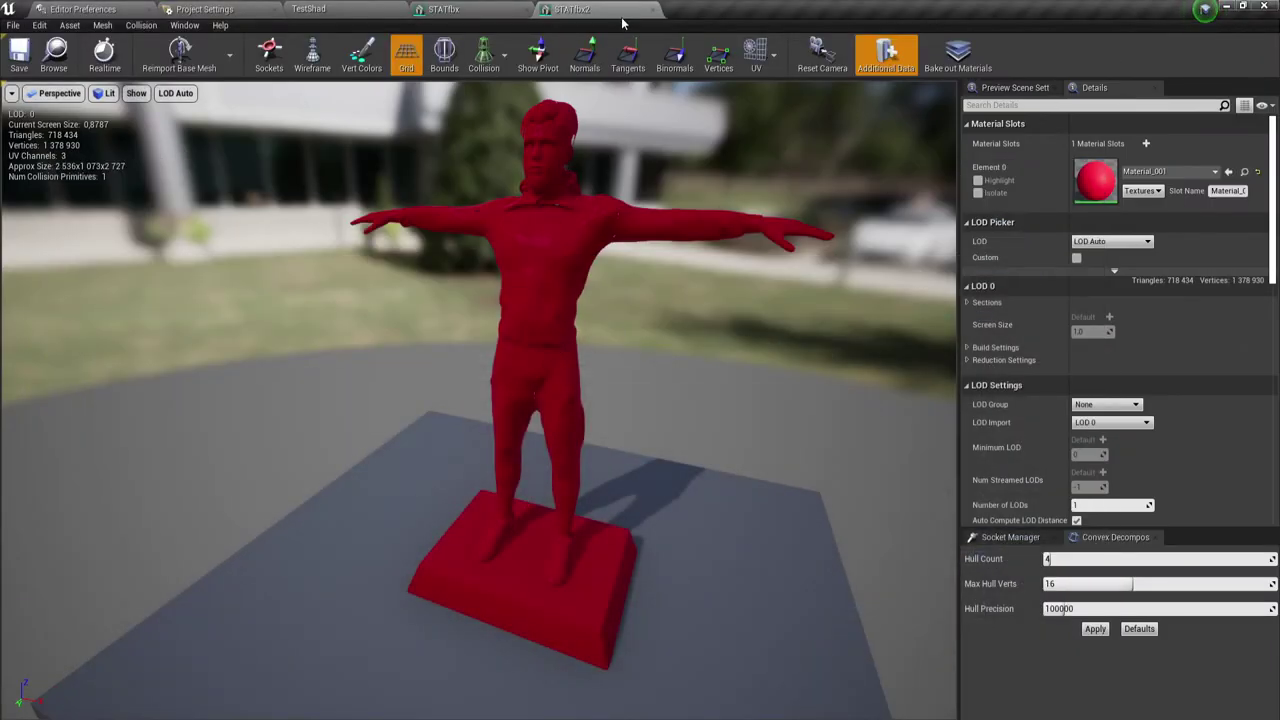
Close the STATfbx2 and STATfbx editors, view both characters in the level, and reopen STATfbx.
{"action": "left_click", "coordinate": [654, 9]}
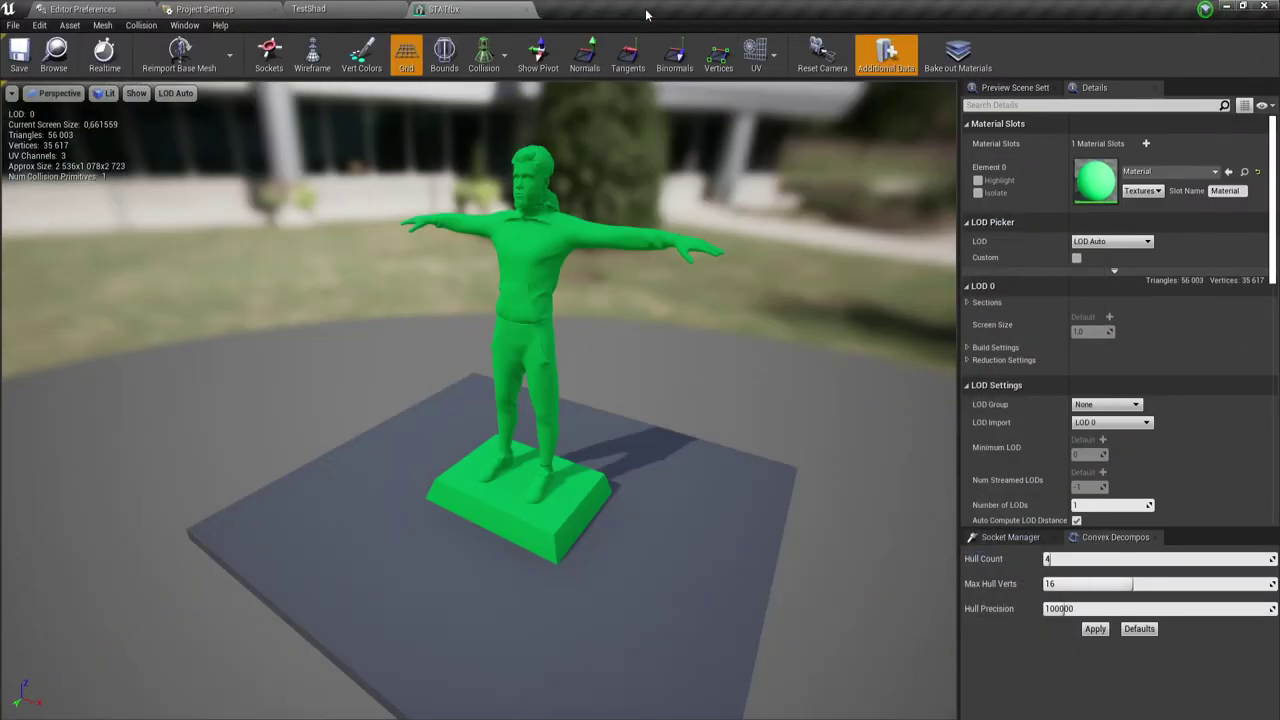
{"action": "left_click", "coordinate": [526, 10]}
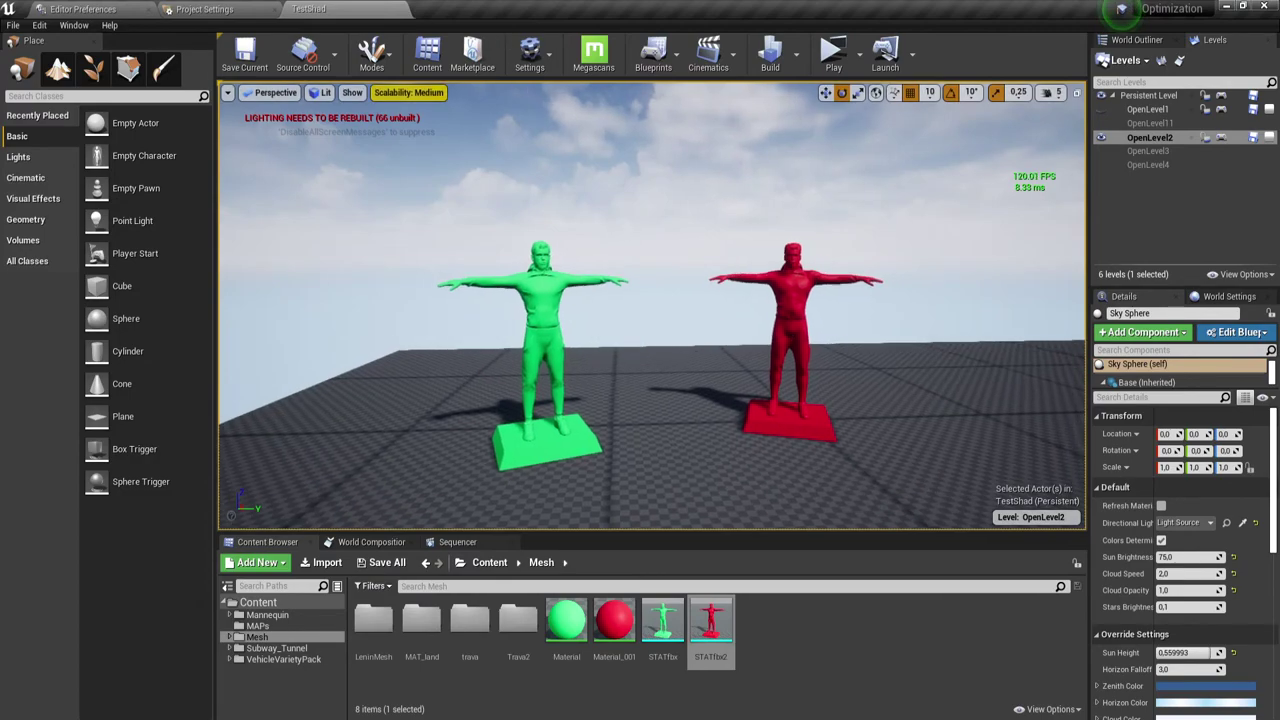
{"action": "mouse_move", "coordinate": [650, 300]}
{"action": "right_mouse_down"}
{"action": "mouse_move", "coordinate": [700, 300]}
{"action": "mouse_move", "coordinate": [643, 320]}
{"action": "right_mouse_up"}
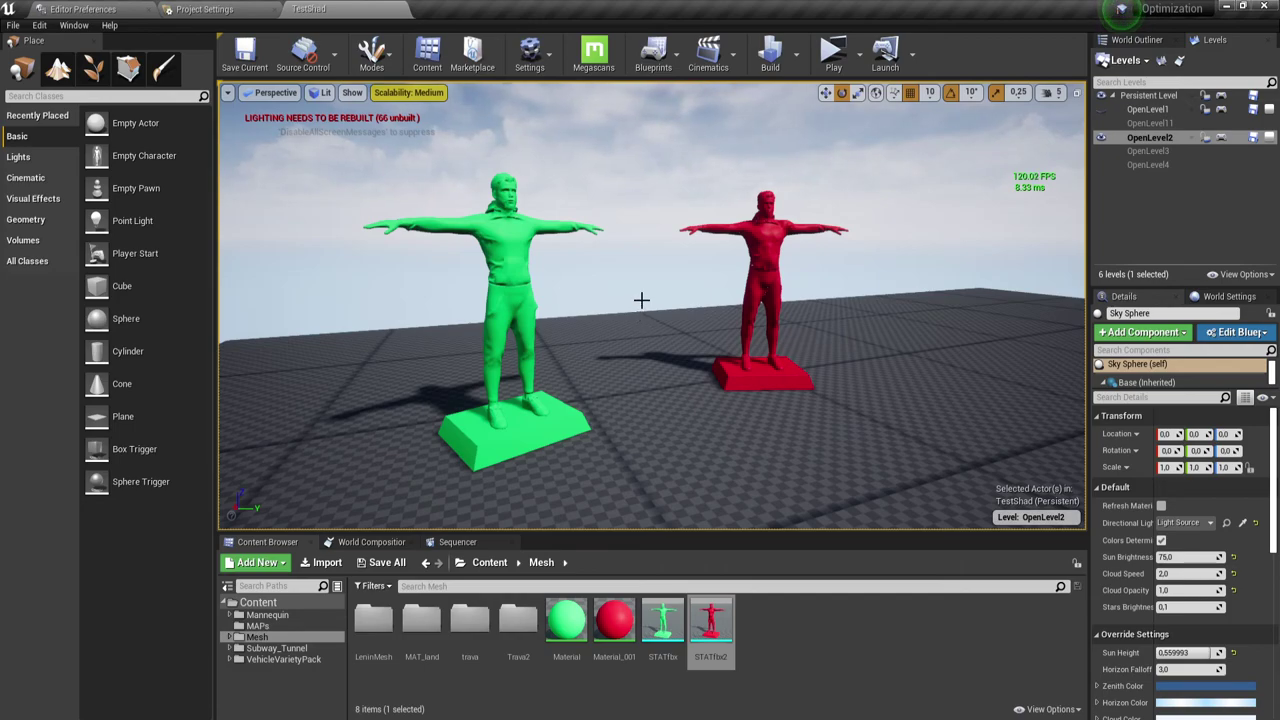
{"action": "right_click_drag", "start_coordinate": [643, 299], "coordinate": [630, 310]}
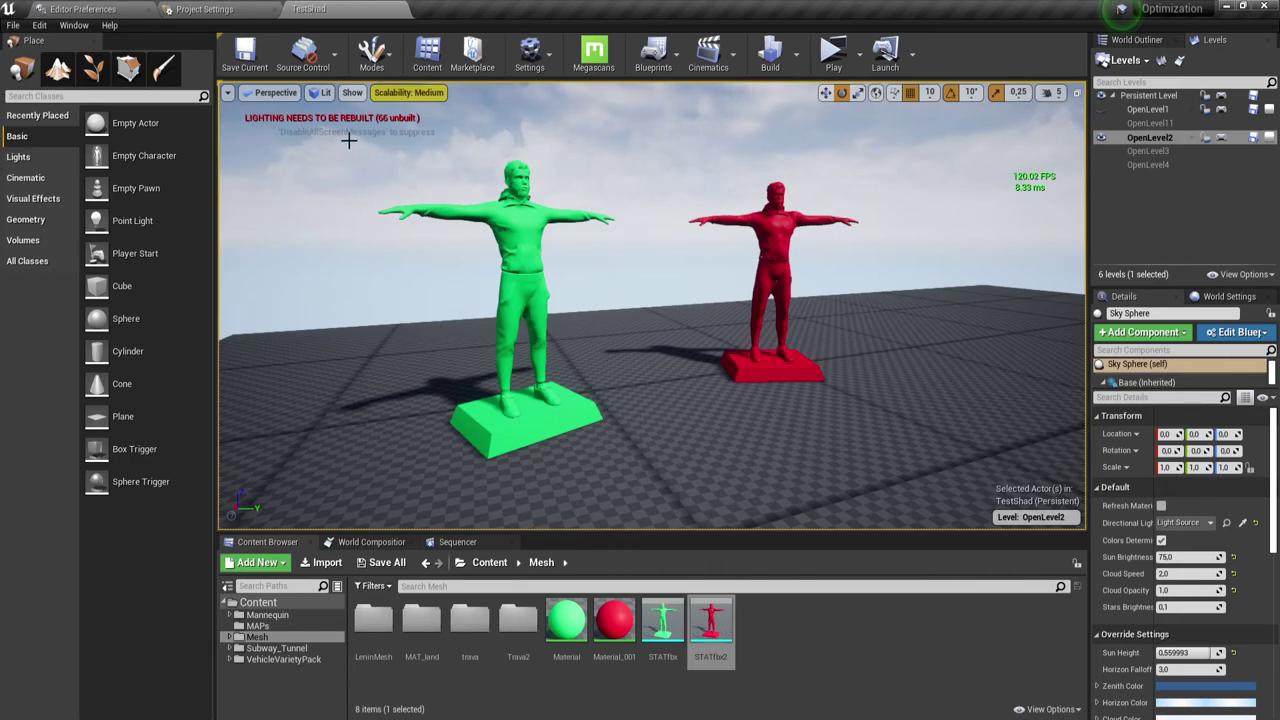
{"action": "double_click", "coordinate": [663, 620]}
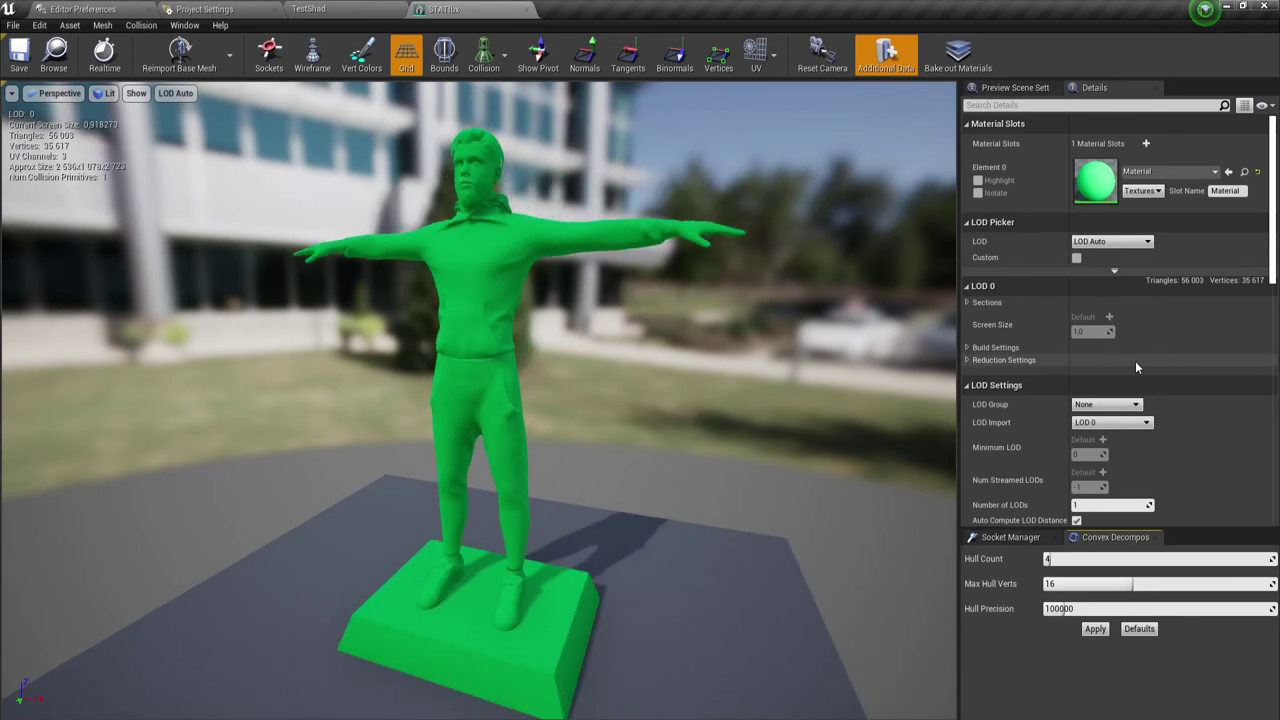
Enable Custom LOD preview for STATfbx and scroll through its General, Collision and Import Settings.
{"action": "left_click", "coordinate": [1076, 258]}
{"action": "left_click", "coordinate": [1077, 259]}
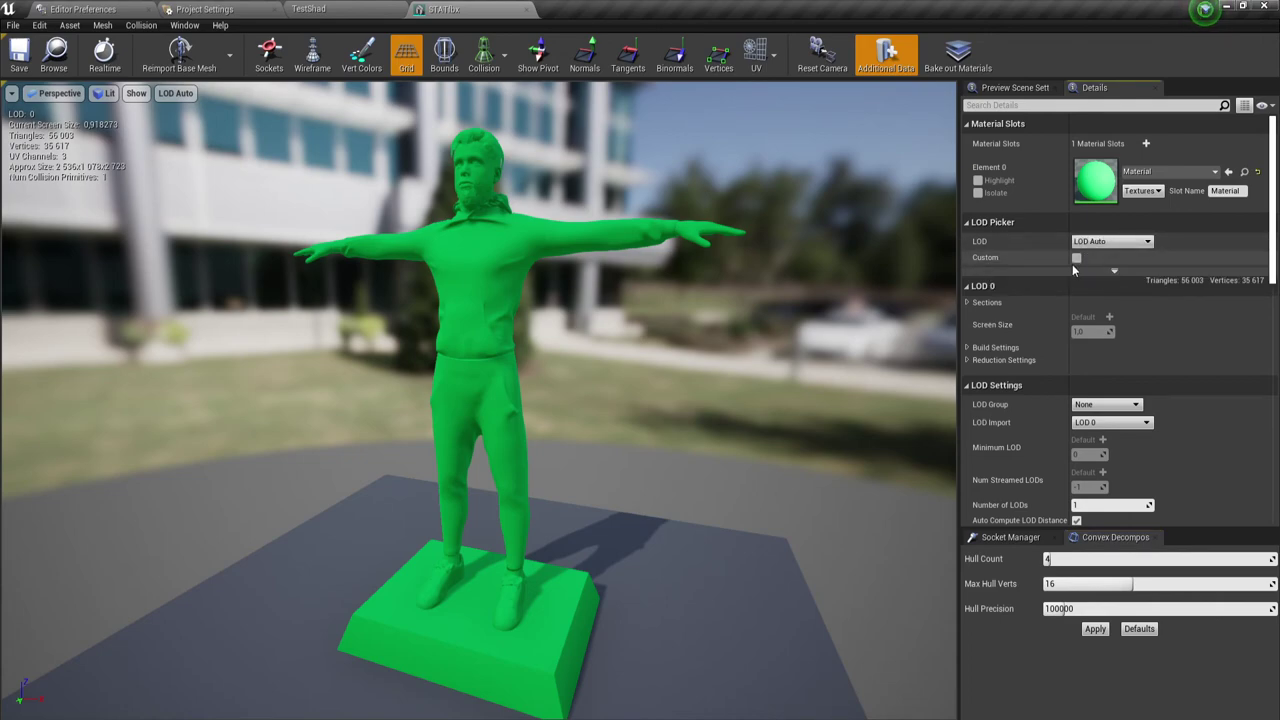
{"action": "left_click", "coordinate": [1076, 258]}
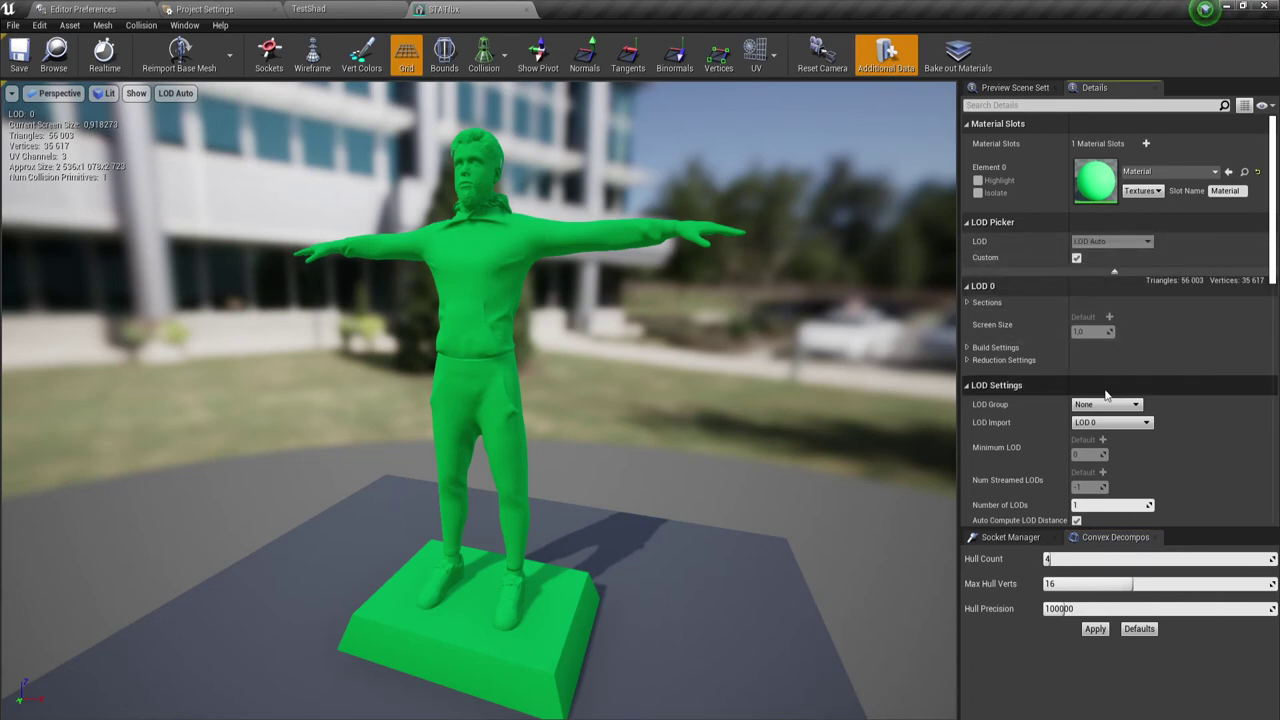
{"action": "scroll", "coordinate": [1010, 392], "scroll_direction": "down", "scroll_amount": 2}
{"action": "scroll", "coordinate": [1010, 392], "scroll_direction": "down", "scroll_amount": 2}
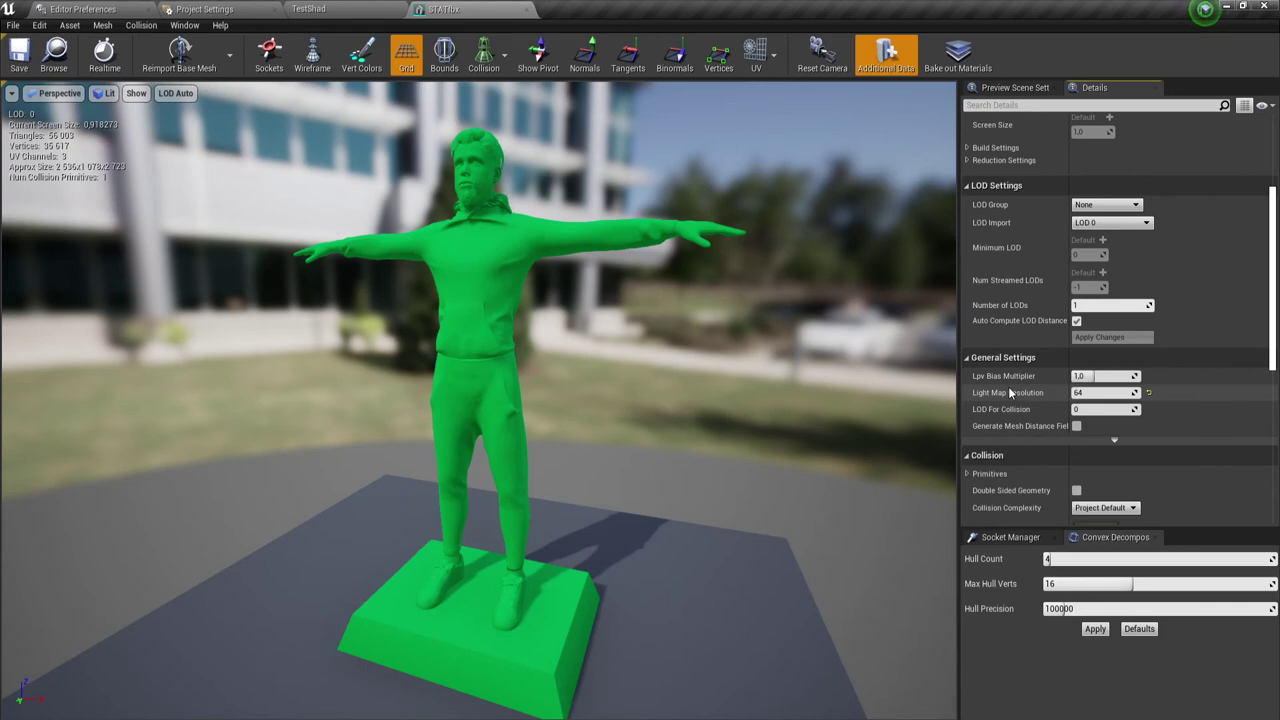
{"action": "scroll", "coordinate": [1010, 392], "scroll_direction": "down", "scroll_amount": 2}
{"action": "scroll", "coordinate": [1010, 392], "scroll_direction": "down", "scroll_amount": 3}
{"action": "scroll", "coordinate": [1010, 392], "scroll_direction": "down", "scroll_amount": 2}
{"action": "scroll", "coordinate": [1010, 392], "scroll_direction": "down", "scroll_amount": 1}
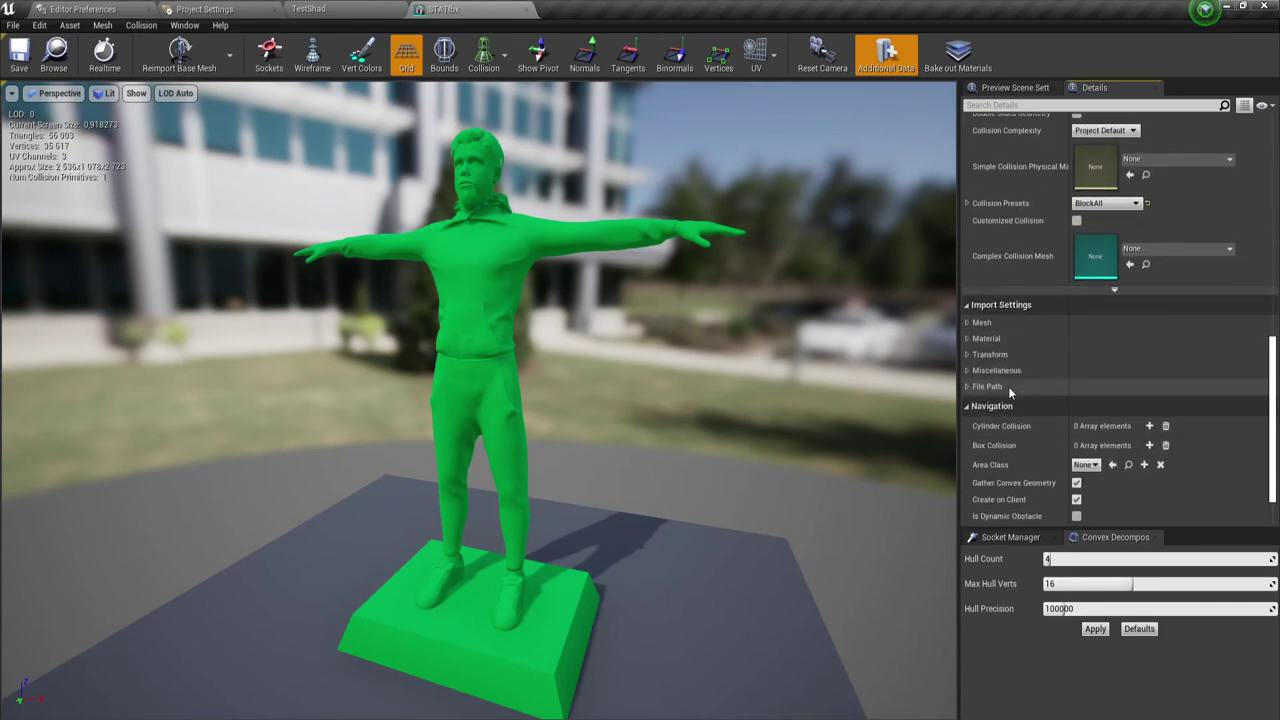
{"action": "scroll", "coordinate": [1012, 385], "scroll_direction": "down", "scroll_amount": 1}
{"action": "scroll", "coordinate": [1018, 366], "scroll_direction": "up", "scroll_amount": 6}
{"action": "scroll", "coordinate": [1025, 370], "scroll_direction": "up", "scroll_amount": 2}
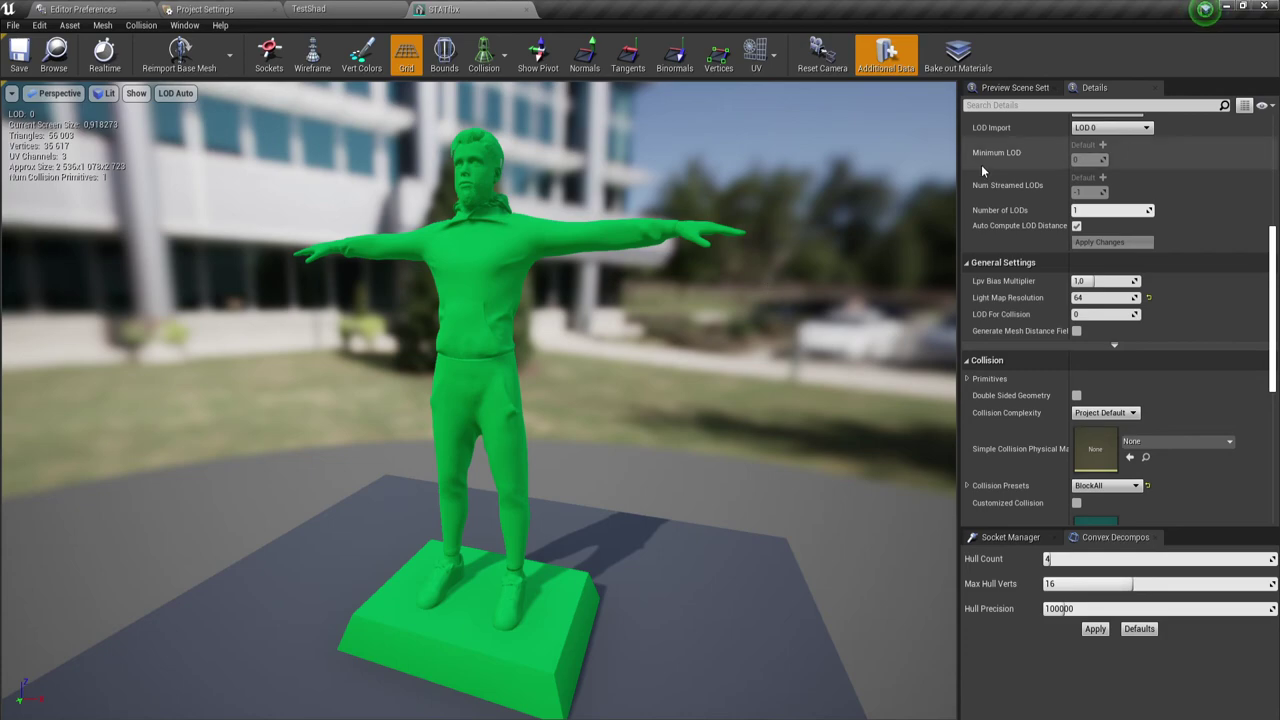
Reopen STATfbx and zoom the preview out so the green character appears small on screen.
{"action": "left_click", "coordinate": [527, 10]}
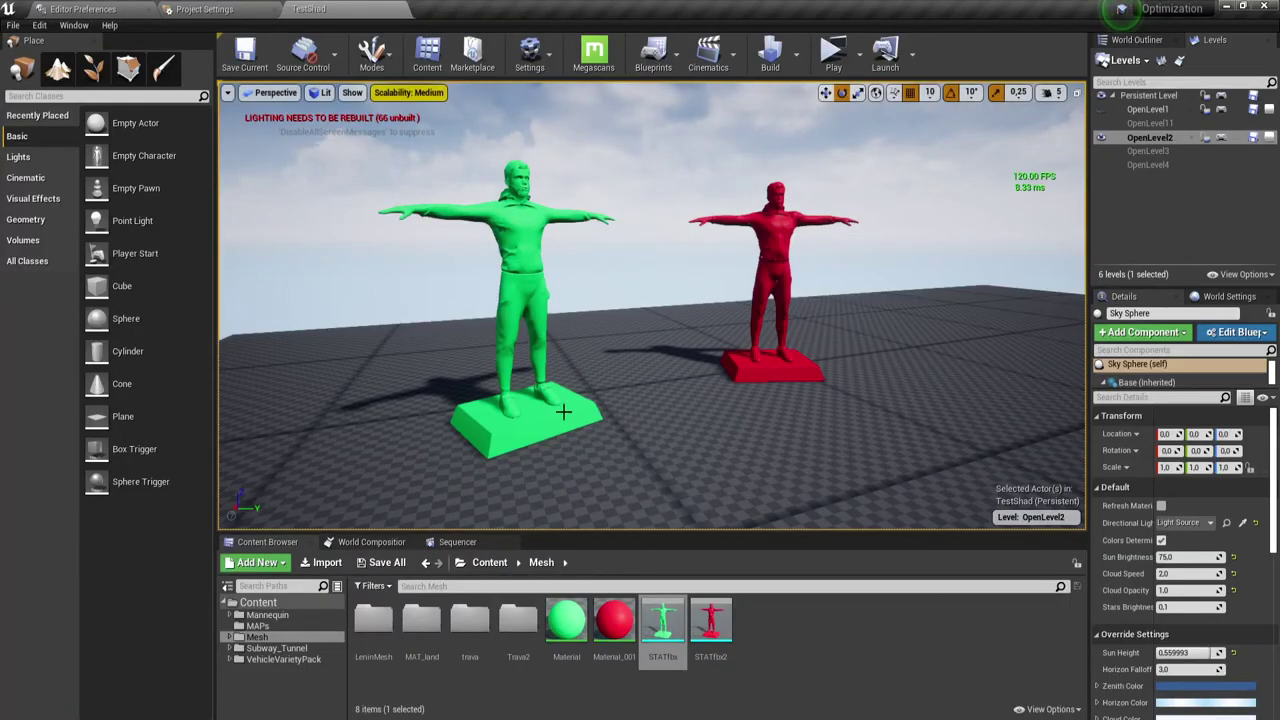
{"action": "double_click", "coordinate": [660, 622]}
{"action": "left_click_drag", "start_coordinate": [569, 399], "coordinate": [560, 380]}
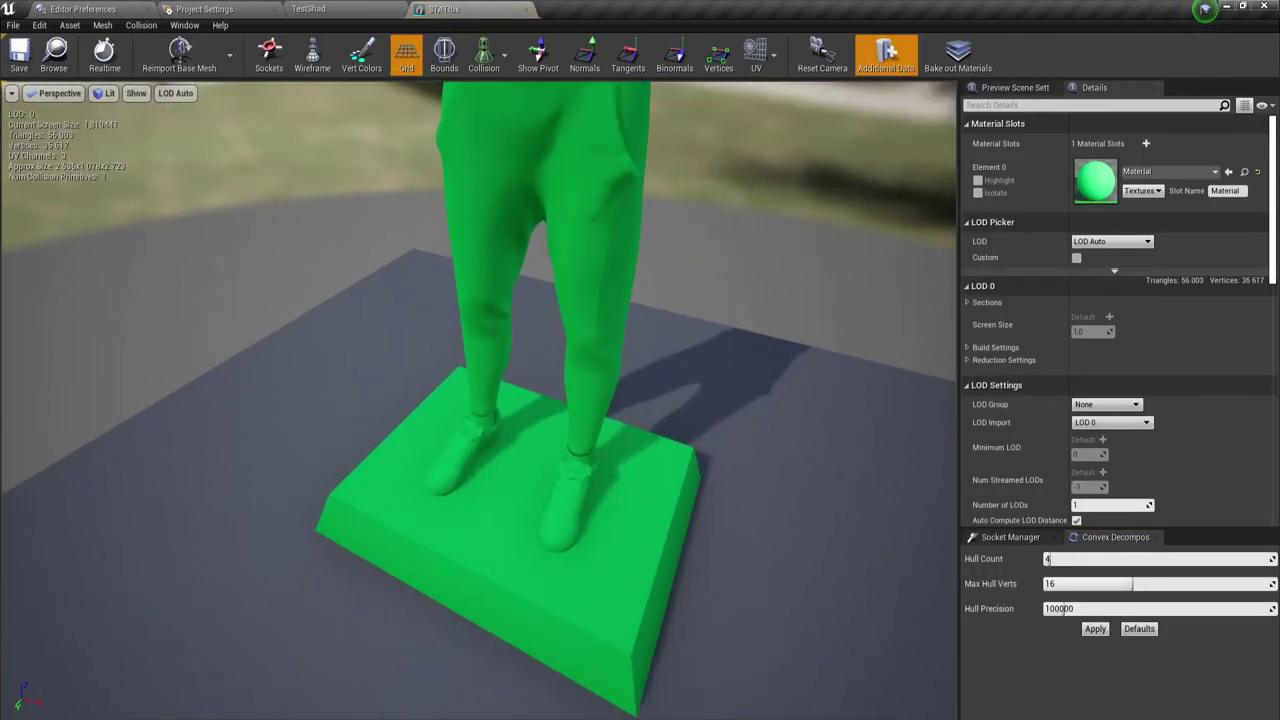
{"action": "scroll", "coordinate": [478, 400], "scroll_direction": "down", "scroll_amount": 5}
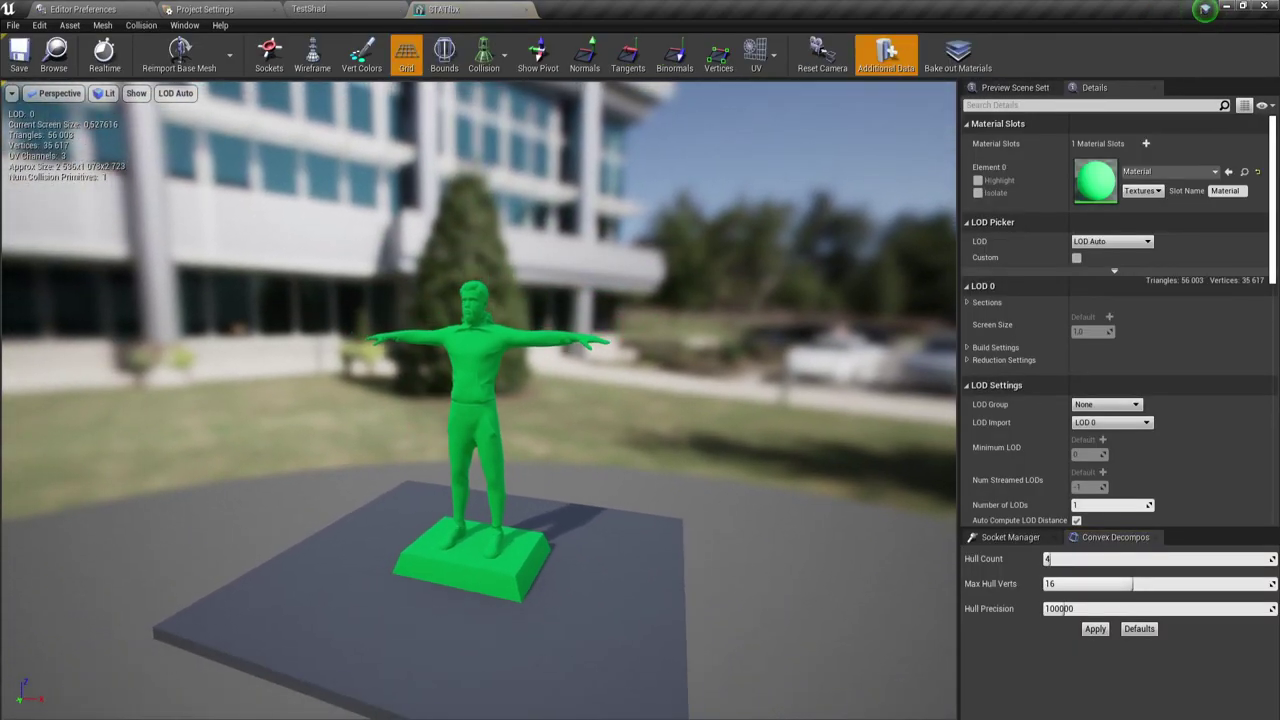
{"action": "scroll", "coordinate": [478, 400], "scroll_direction": "down", "scroll_amount": 1}
{"action": "scroll", "coordinate": [478, 400], "scroll_direction": "down", "scroll_amount": 1}
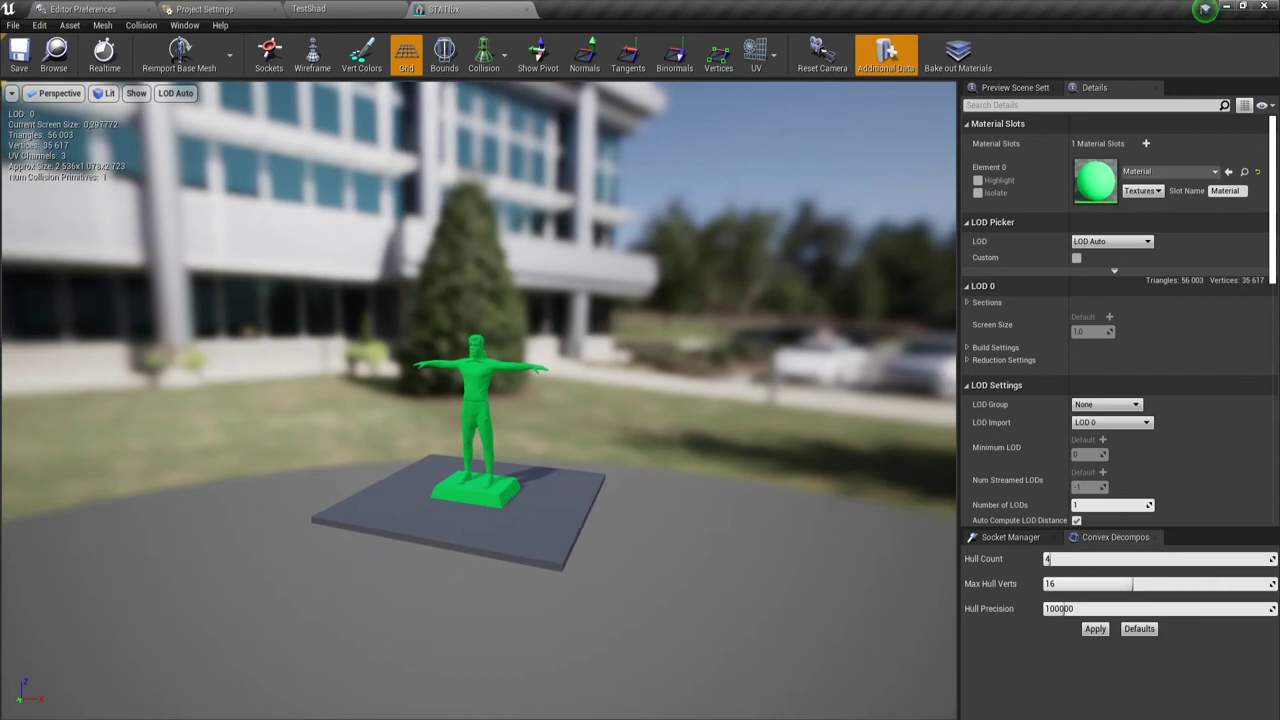
{"action": "scroll", "coordinate": [478, 400], "scroll_direction": "down", "scroll_amount": 1}
{"action": "scroll", "coordinate": [478, 400], "scroll_direction": "down", "scroll_amount": 1}
{"action": "left_click_drag", "start_coordinate": [583, 364], "coordinate": [620, 364]}
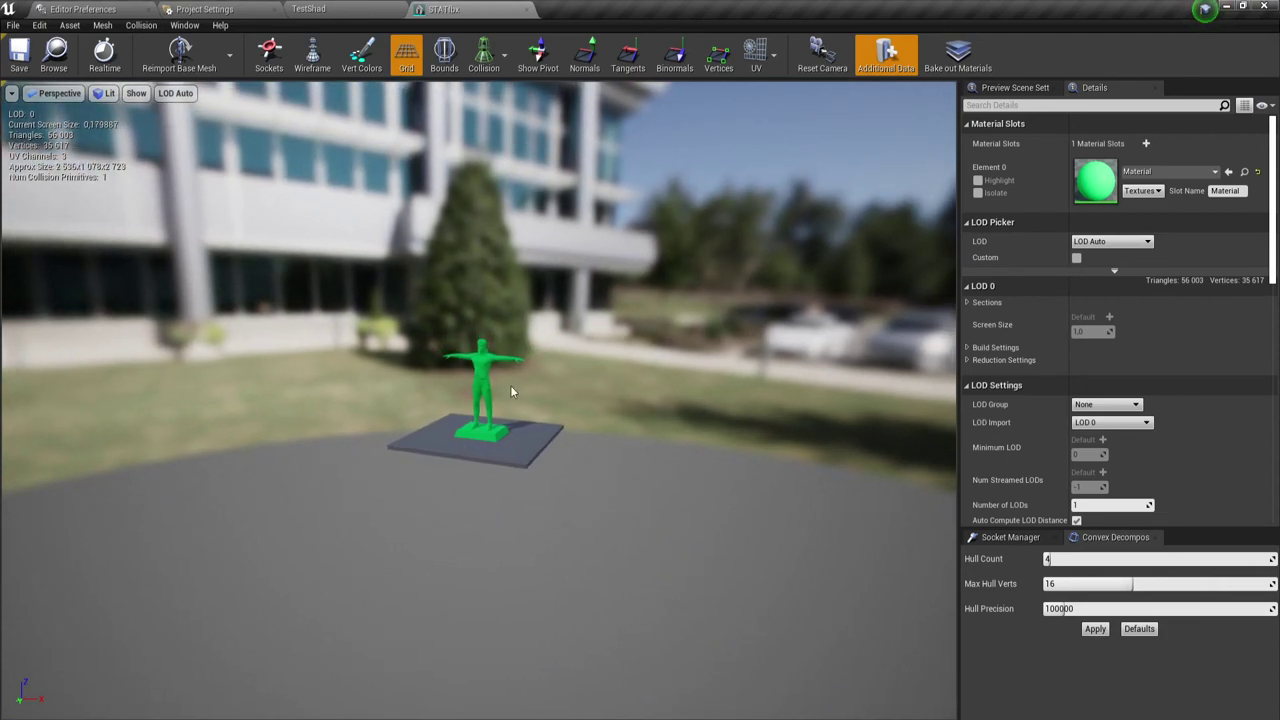
{"action": "mouse_move", "coordinate": [510, 385]}
{"action": "left_mouse_down"}
{"action": "mouse_move", "coordinate": [505, 430]}
{"action": "mouse_move", "coordinate": [500, 370]}
{"action": "mouse_move", "coordinate": [519, 372]}
{"action": "left_mouse_up"}
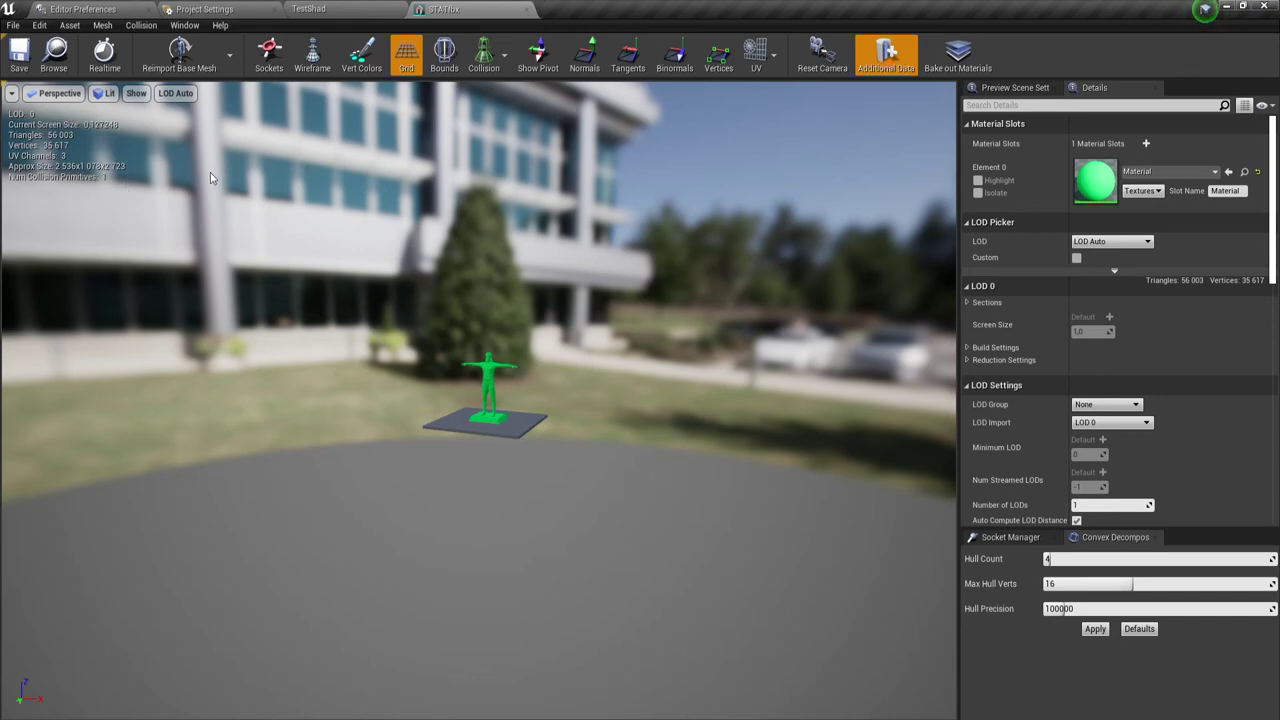
{"action": "mouse_move", "coordinate": [502, 369]}
{"action": "left_mouse_down"}
{"action": "mouse_move", "coordinate": [480, 400]}
{"action": "mouse_move", "coordinate": [498, 375]}
{"action": "left_mouse_up"}
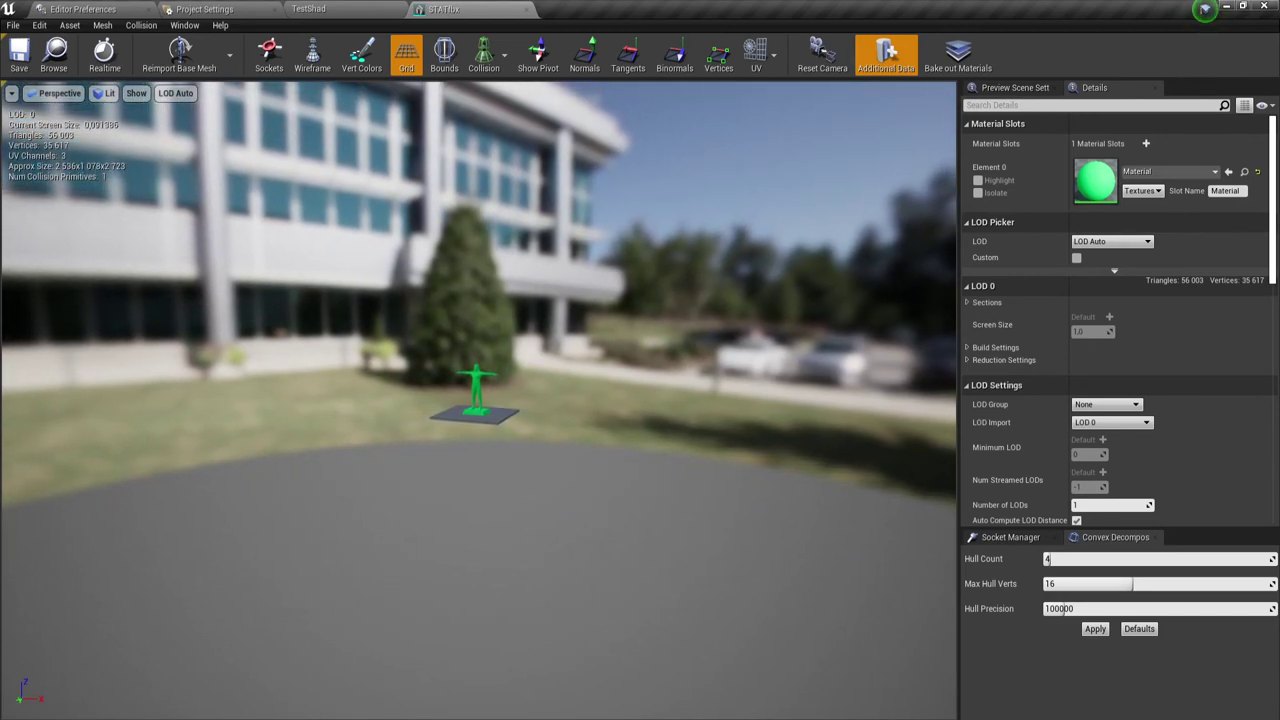
{"action": "mouse_move", "coordinate": [498, 375]}
{"action": "left_mouse_down"}
{"action": "mouse_move", "coordinate": [540, 426]}
{"action": "mouse_move", "coordinate": [520, 400]}
{"action": "mouse_move", "coordinate": [540, 420]}
{"action": "mouse_move", "coordinate": [515, 430]}
{"action": "mouse_move", "coordinate": [515, 400]}
{"action": "left_mouse_up"}
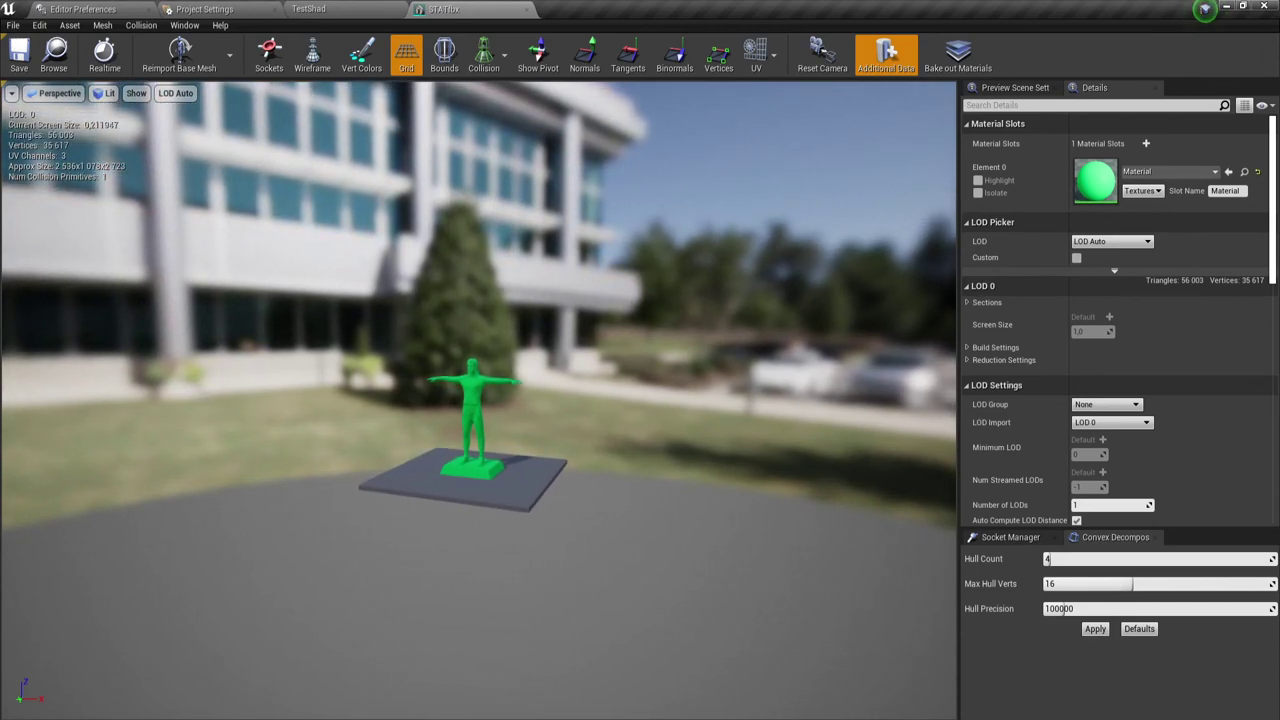
{"action": "left_click_drag", "start_coordinate": [515, 400], "coordinate": [515, 340]}
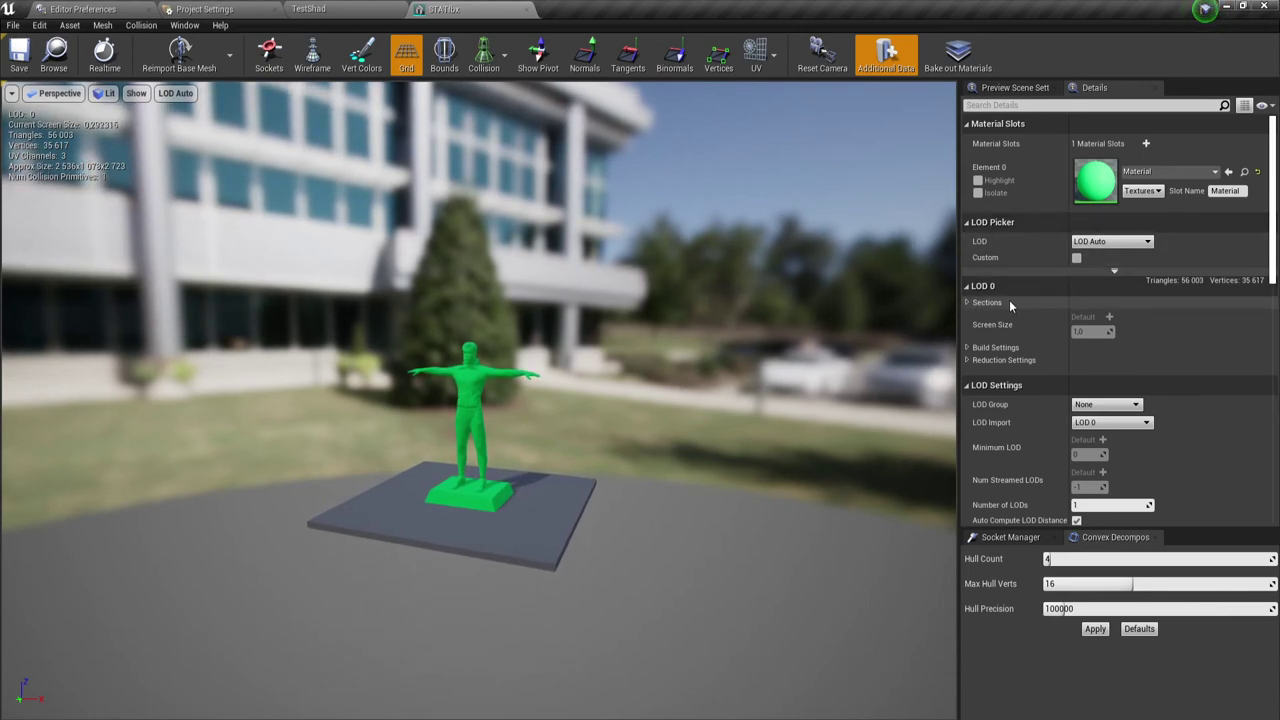
Keep LOD Group at None and LOD Import at LOD 0, checking the LOD 0 sections.
{"action": "scroll", "coordinate": [977, 341], "scroll_direction": "down", "scroll_amount": 1}
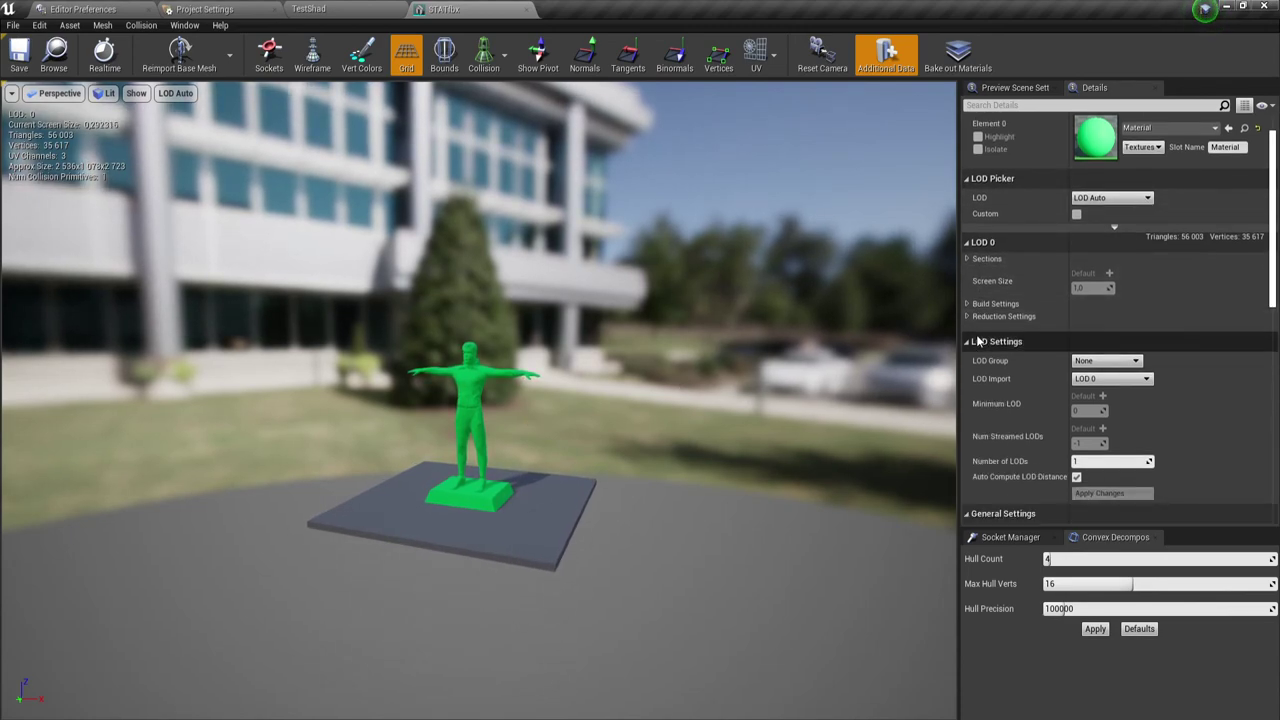
{"action": "left_click", "coordinate": [1097, 363]}
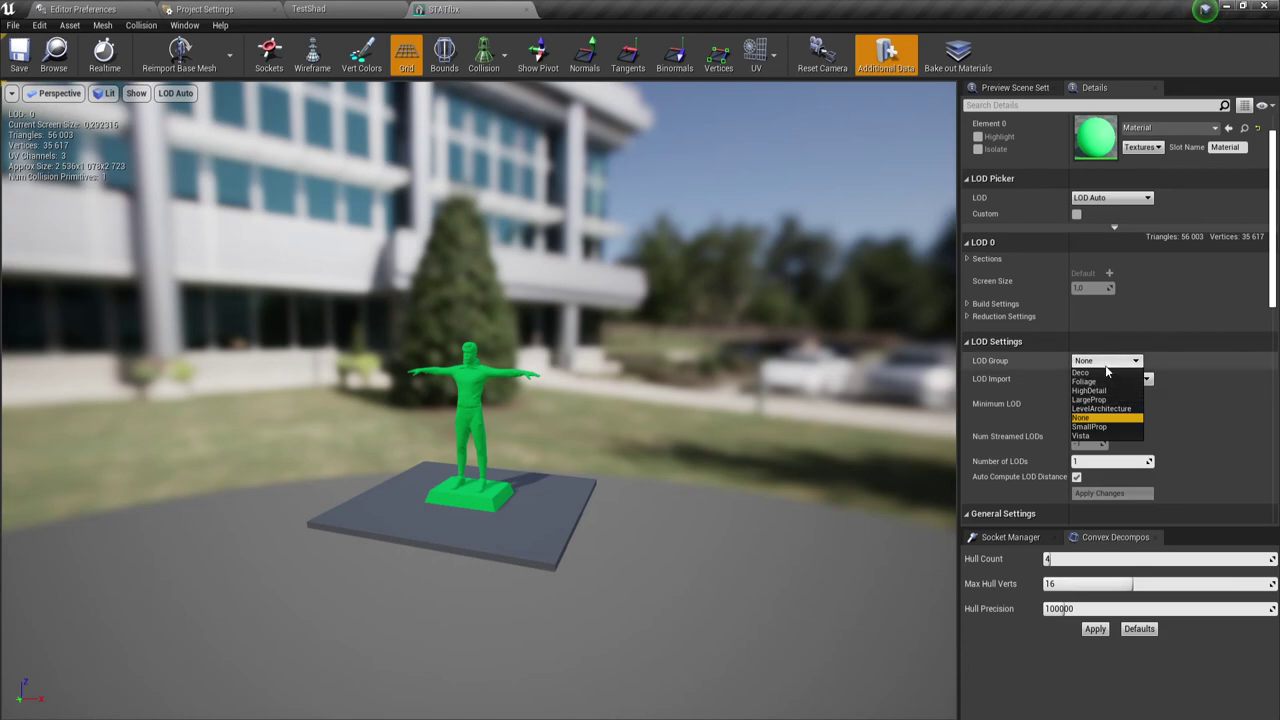
{"action": "left_click", "coordinate": [1106, 368]}
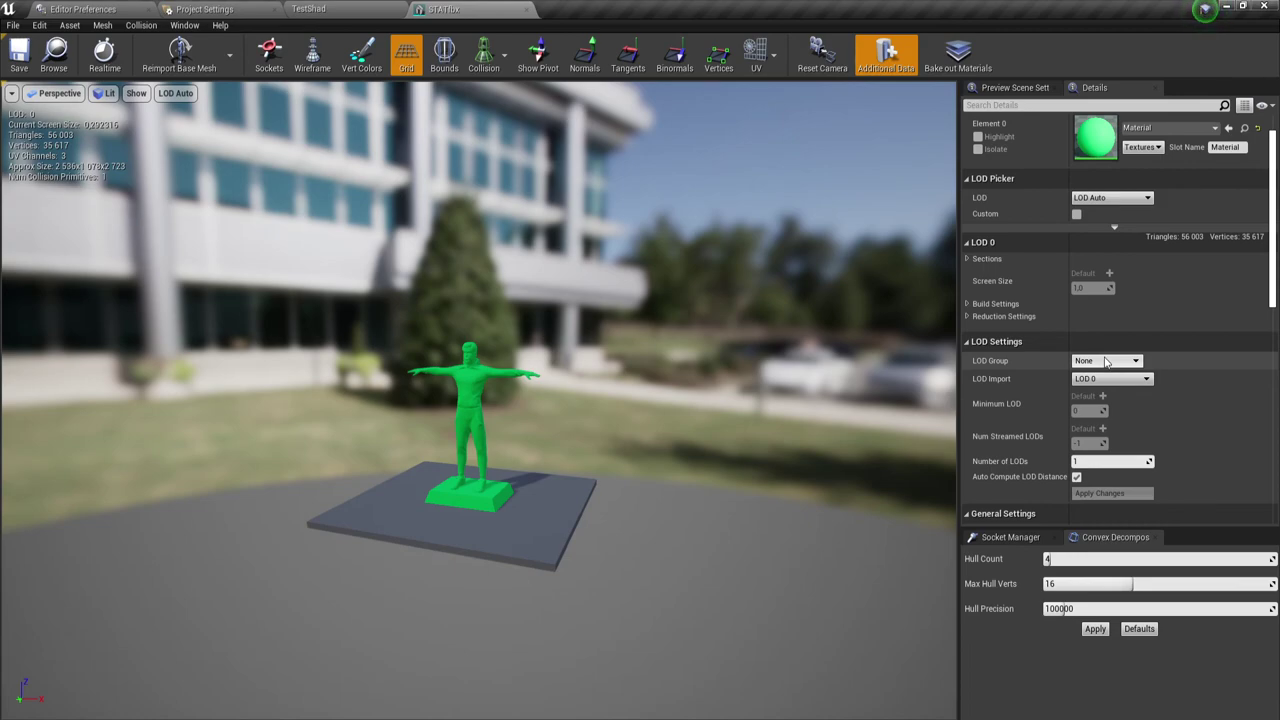
{"action": "left_click", "coordinate": [1108, 380]}
{"action": "left_click", "coordinate": [1110, 386]}
{"action": "scroll", "coordinate": [1111, 372], "scroll_direction": "down", "scroll_amount": 2}
{"action": "scroll", "coordinate": [1111, 370], "scroll_direction": "up", "scroll_amount": 1}
{"action": "scroll", "coordinate": [1090, 335], "scroll_direction": "up", "scroll_amount": 1}
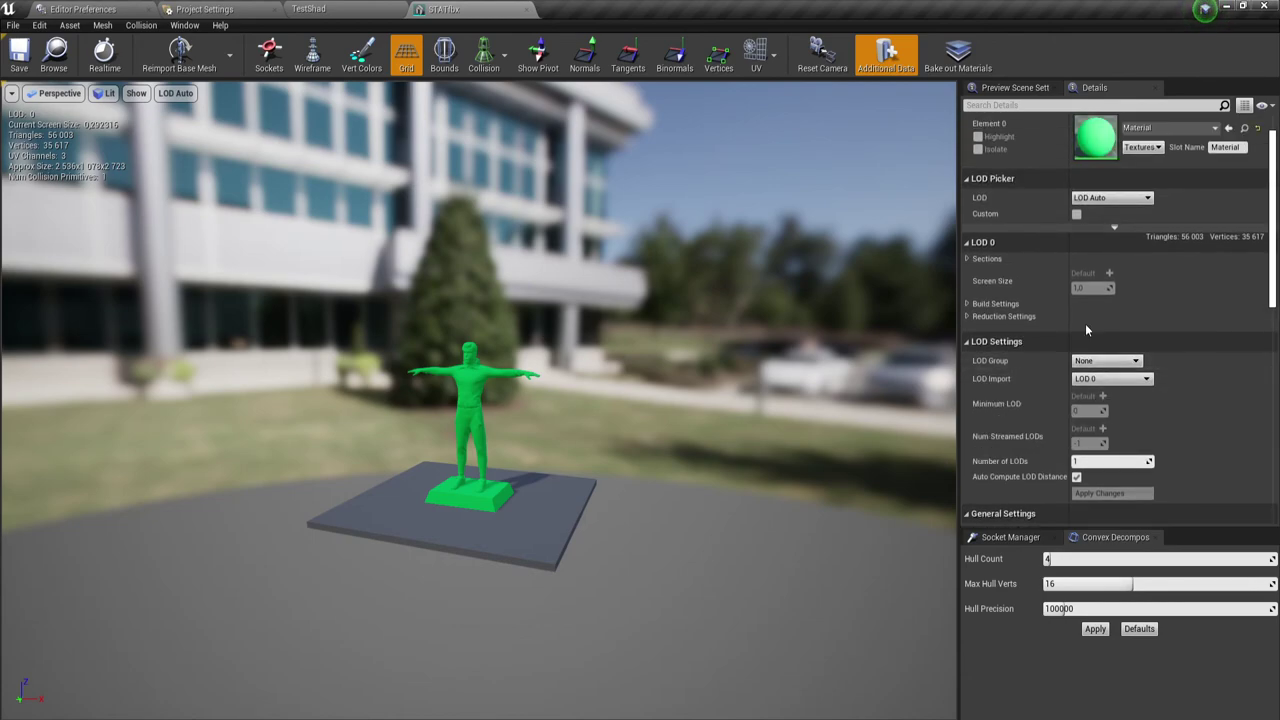
{"action": "left_click", "coordinate": [967, 260]}
{"action": "left_click", "coordinate": [967, 260]}
{"action": "scroll", "coordinate": [1120, 230], "scroll_direction": "up", "scroll_amount": 1}
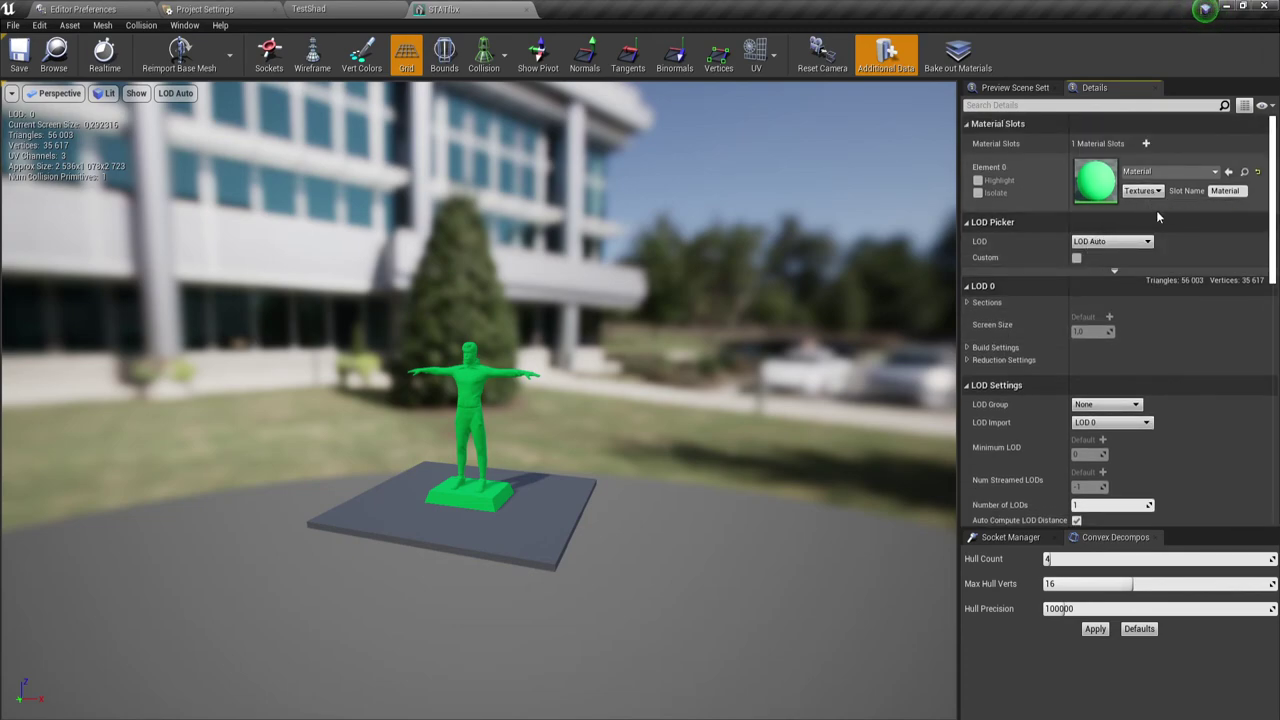
Turn on the custom LOD preview and set Number of LODs to 4.
{"action": "left_click", "coordinate": [1076, 259]}
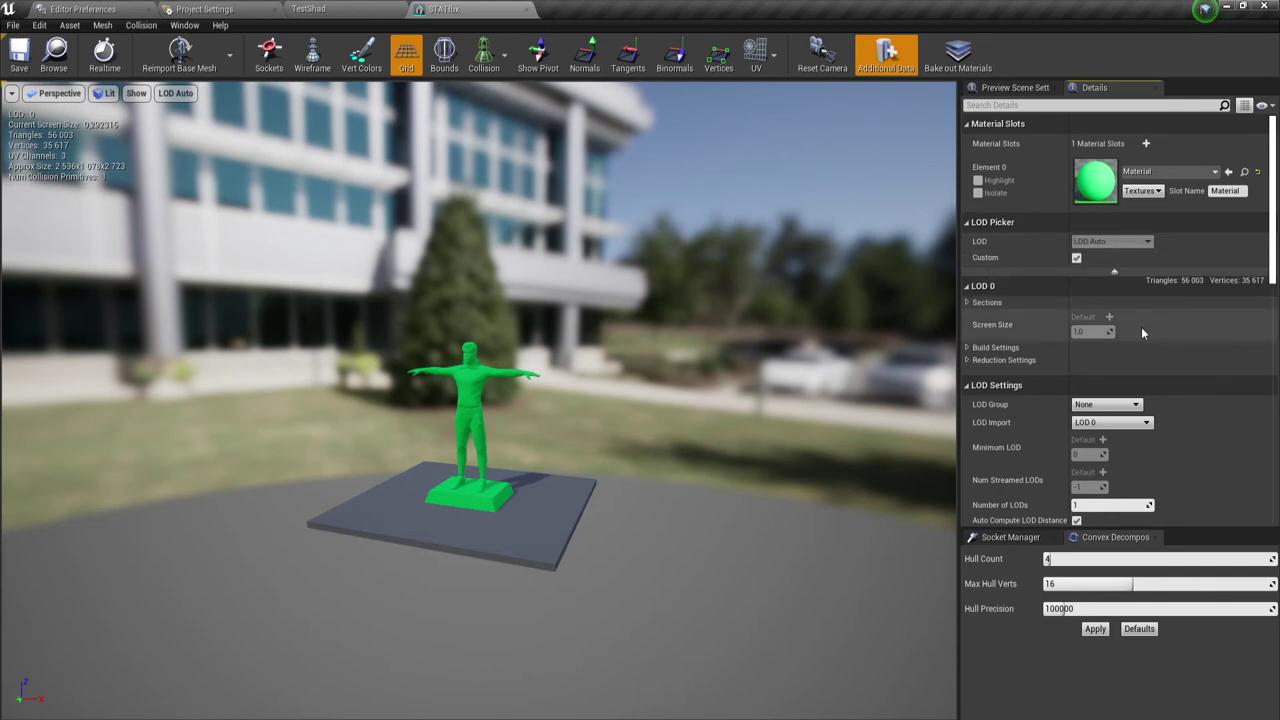
{"action": "scroll", "coordinate": [1141, 327], "scroll_direction": "down", "scroll_amount": 2}
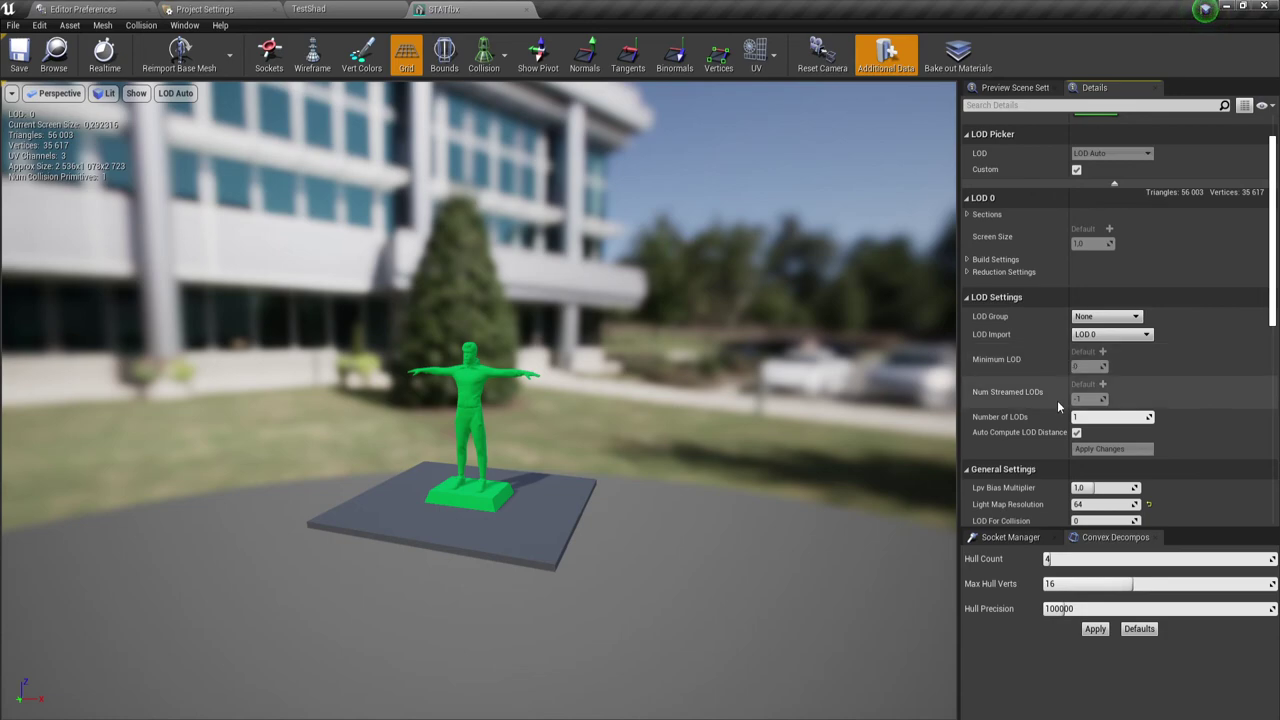
{"action": "left_click", "coordinate": [1110, 418]}
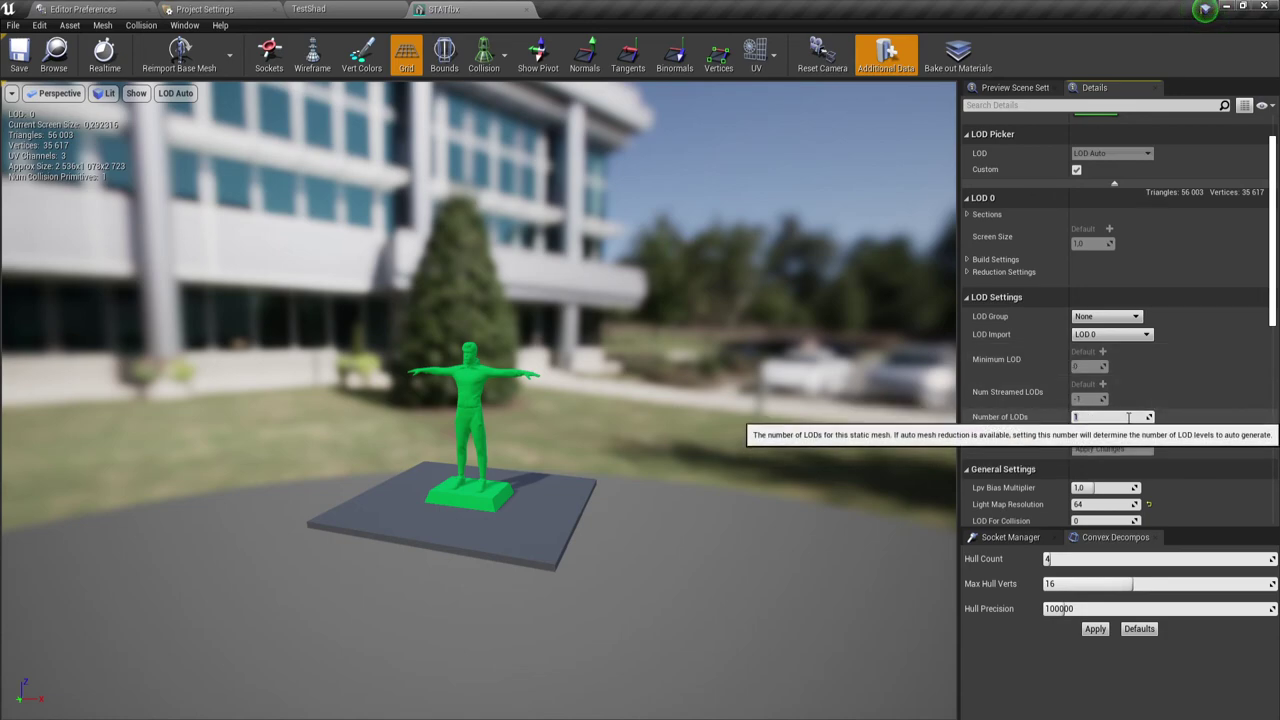
{"action": "key", "text": "BackSpace"}
{"action": "type", "text": "2"}
{"action": "key", "text": "Return"}
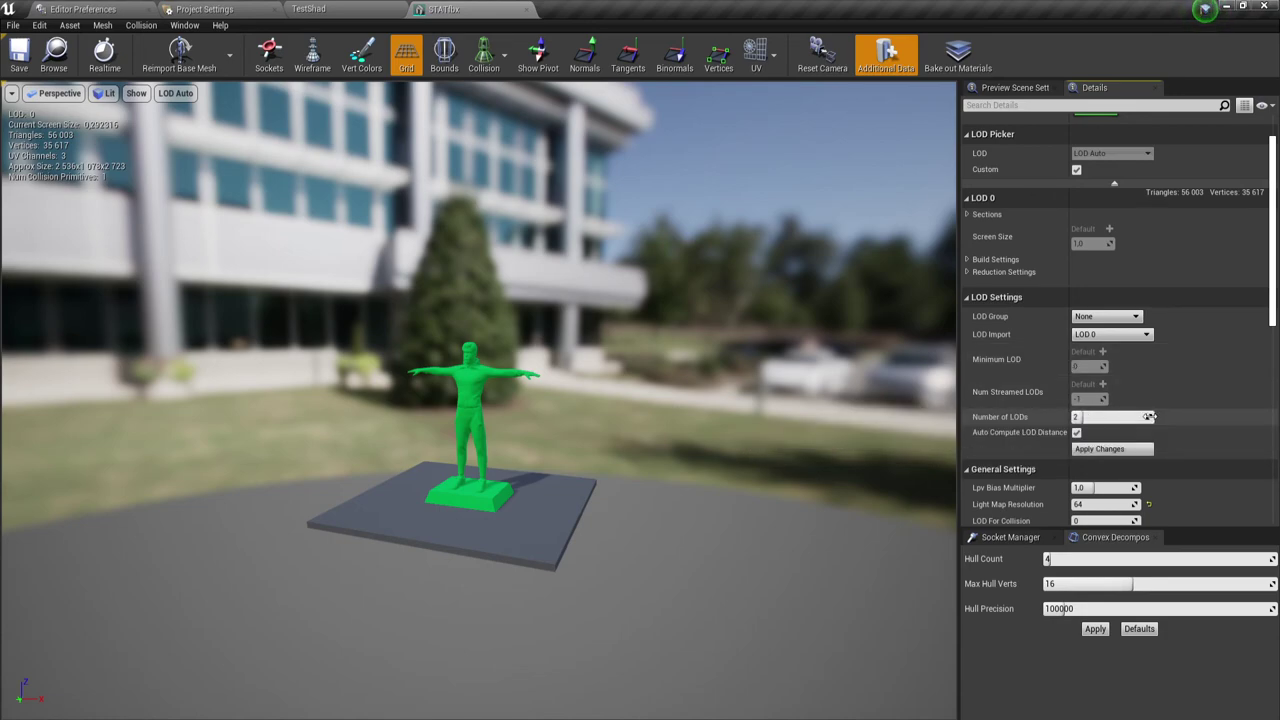
{"action": "scroll", "coordinate": [1130, 404], "scroll_direction": "down", "scroll_amount": 5}
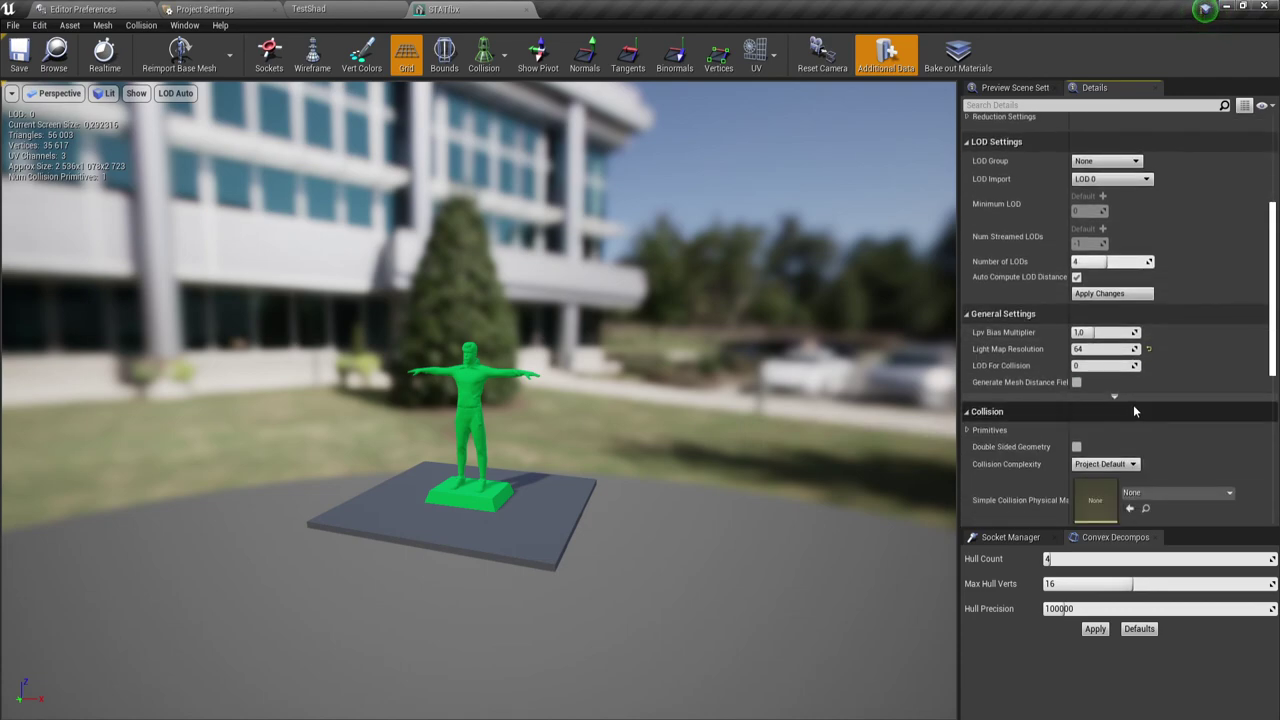
{"action": "scroll", "coordinate": [1106, 360], "scroll_direction": "up", "scroll_amount": 5}
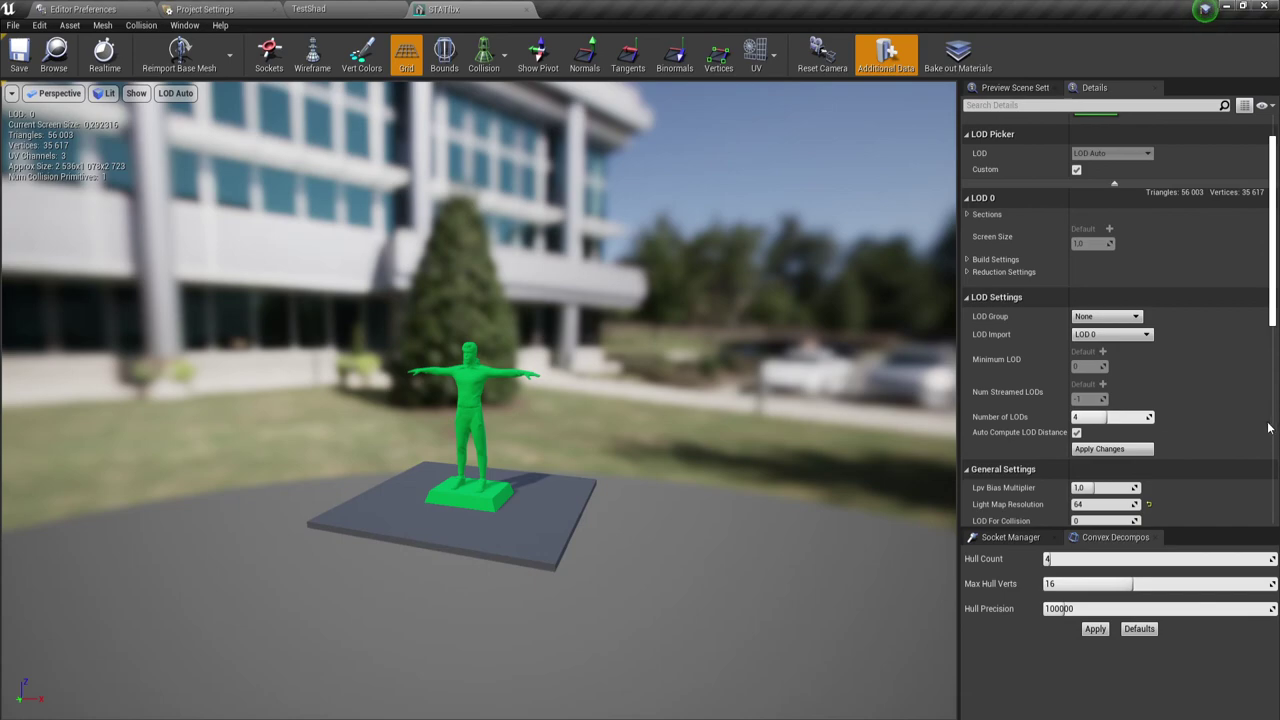
{"action": "scroll", "coordinate": [1190, 368], "scroll_direction": "down", "scroll_amount": 8}
{"action": "scroll", "coordinate": [1190, 370], "scroll_direction": "up", "scroll_amount": 3}
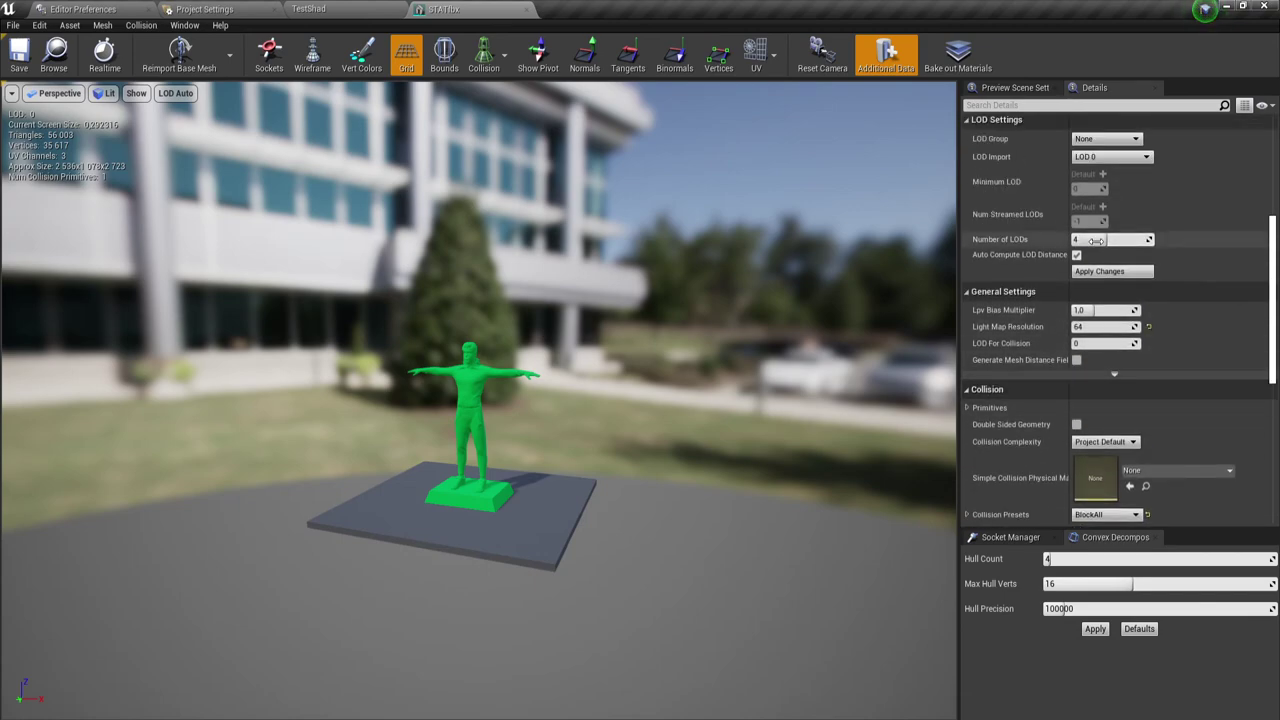
{"action": "scroll", "coordinate": [1104, 228], "scroll_direction": "up", "scroll_amount": 2}
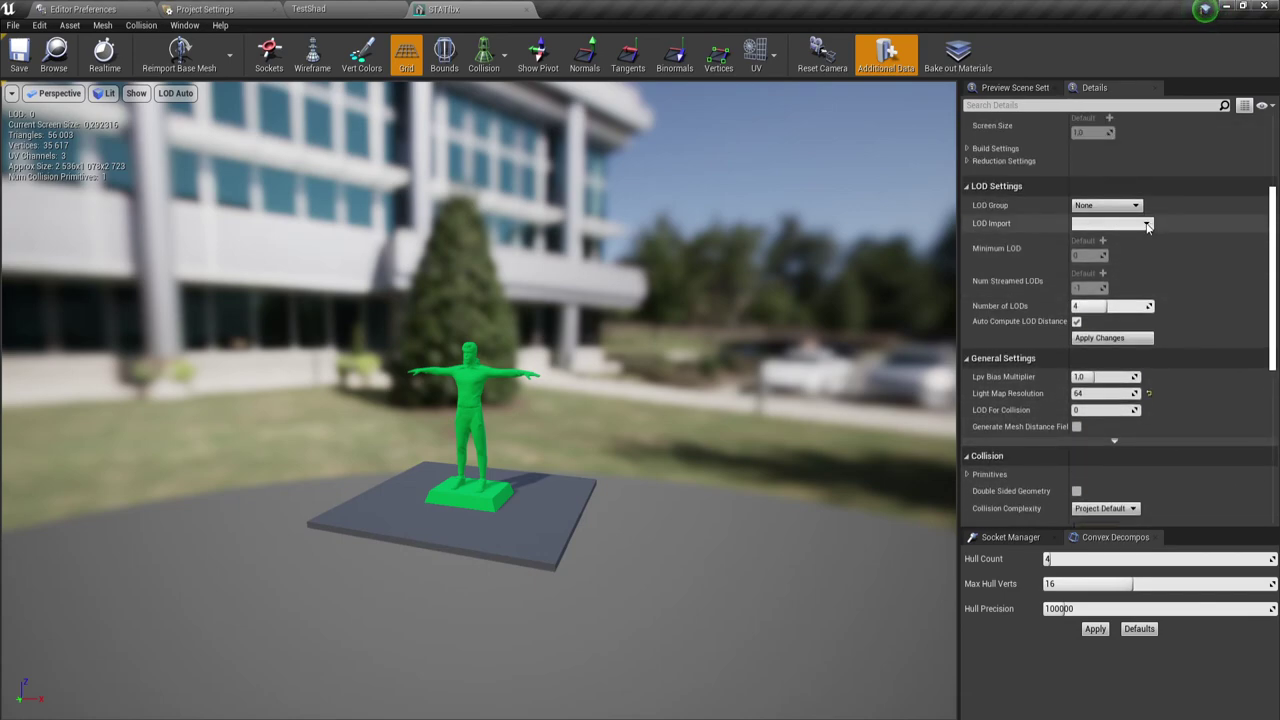
Close the STATfbx editor and apply the LOD changes.
{"action": "left_click", "coordinate": [1148, 226]}
{"action": "left_click", "coordinate": [1148, 226]}
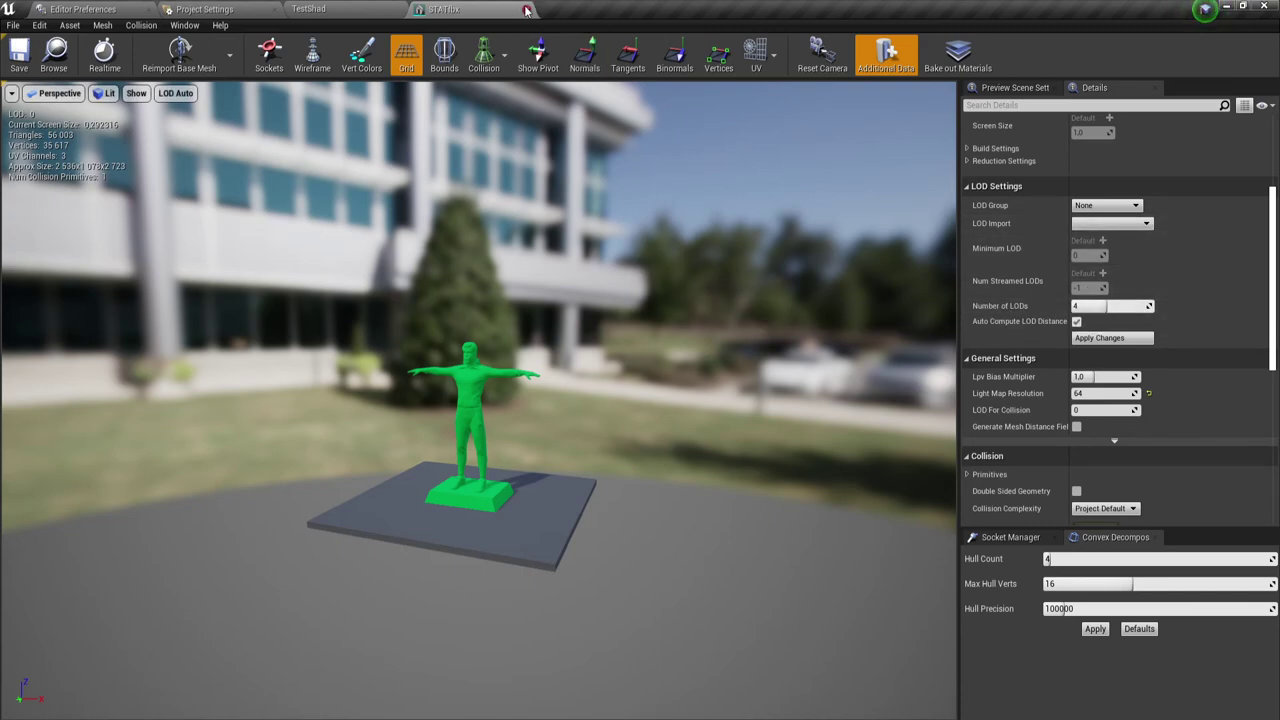
{"action": "scroll", "coordinate": [618, 305], "scroll_direction": "down", "scroll_amount": 4}
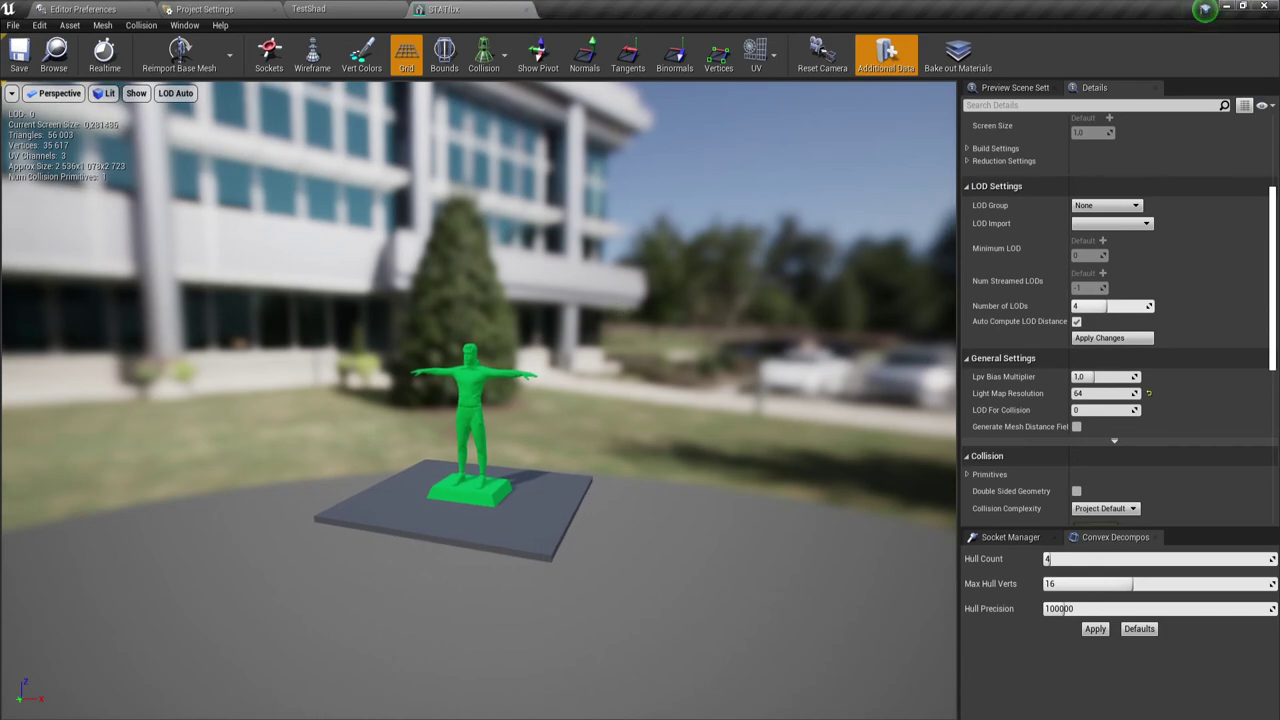
{"action": "left_click", "coordinate": [524, 9]}
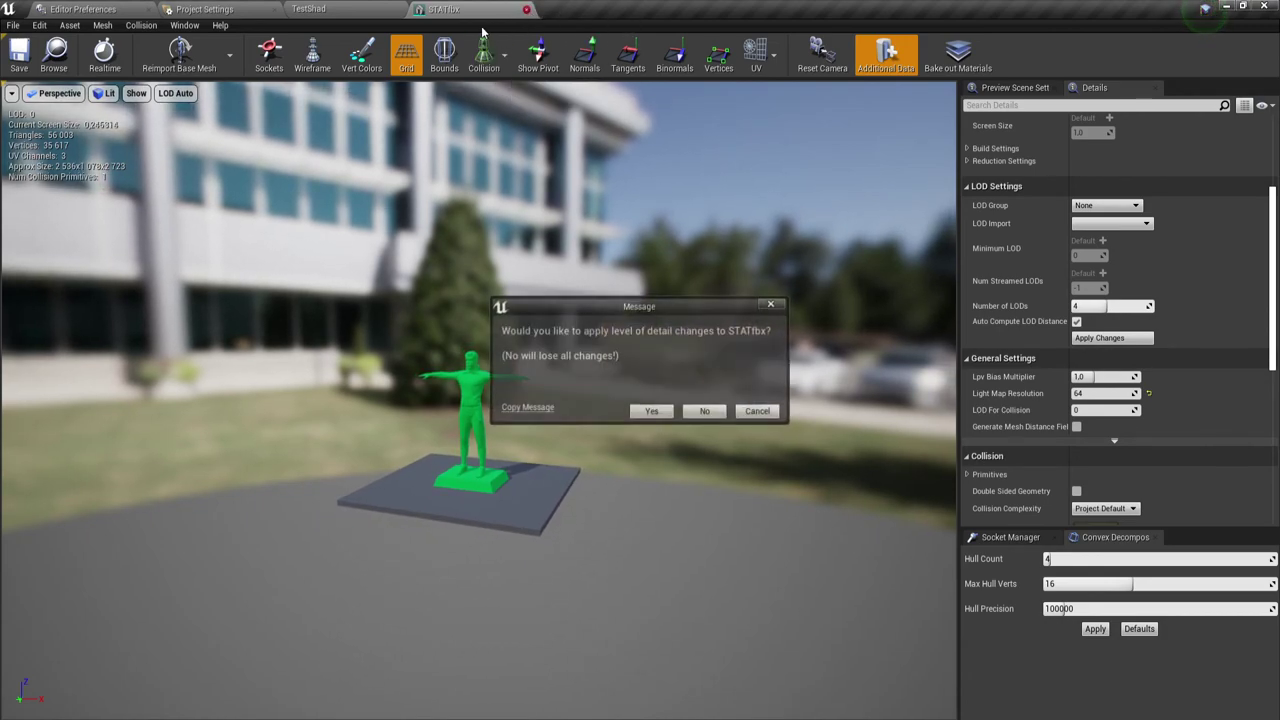
{"action": "left_click", "coordinate": [660, 412]}
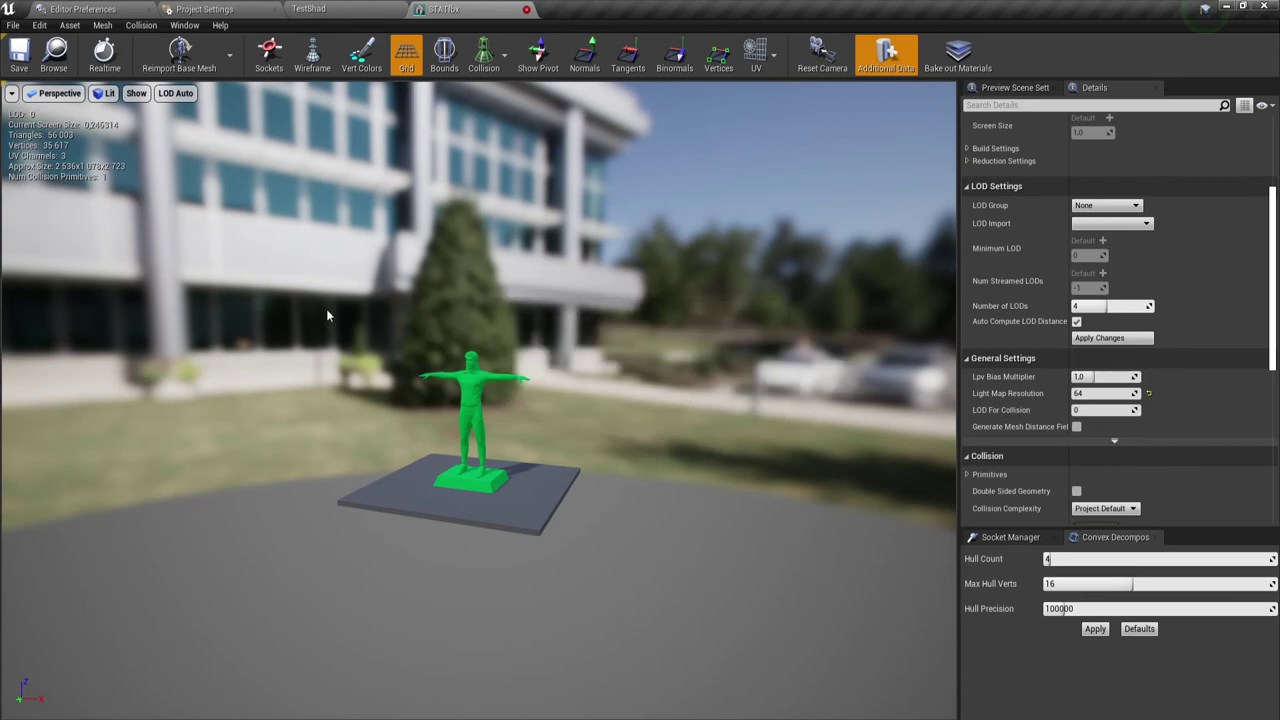
{"action": "key", "text": "f"}
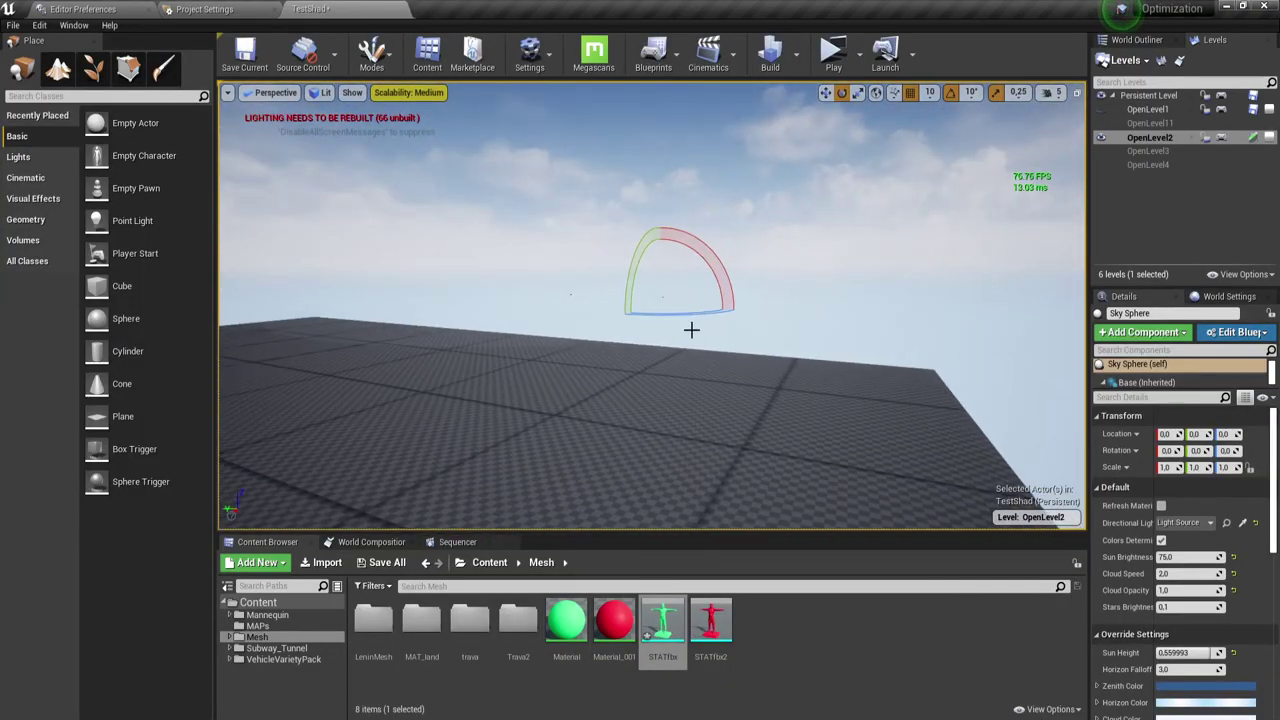
Make the OpenLevel1 grass terrain visible and select the ThirdPersonCharacter.
{"action": "left_click", "coordinate": [1101, 109]}
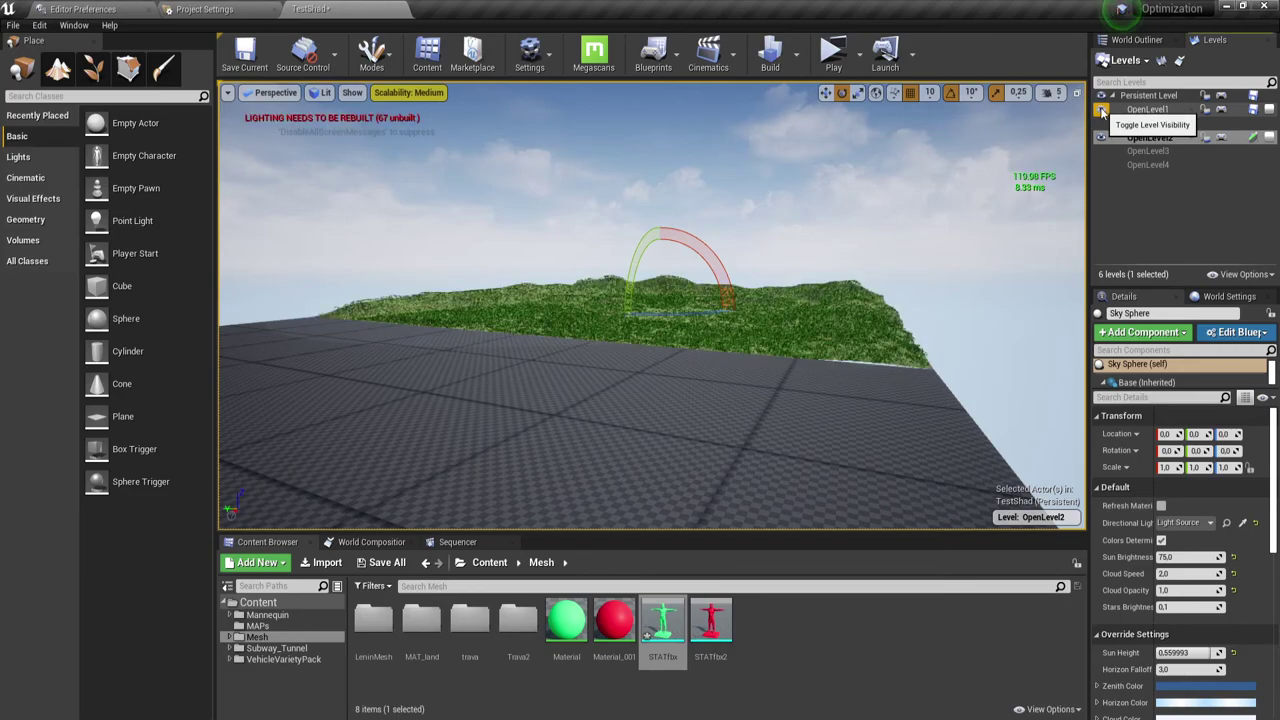
{"action": "right_click_drag", "start_coordinate": [650, 300], "coordinate": [572, 322]}
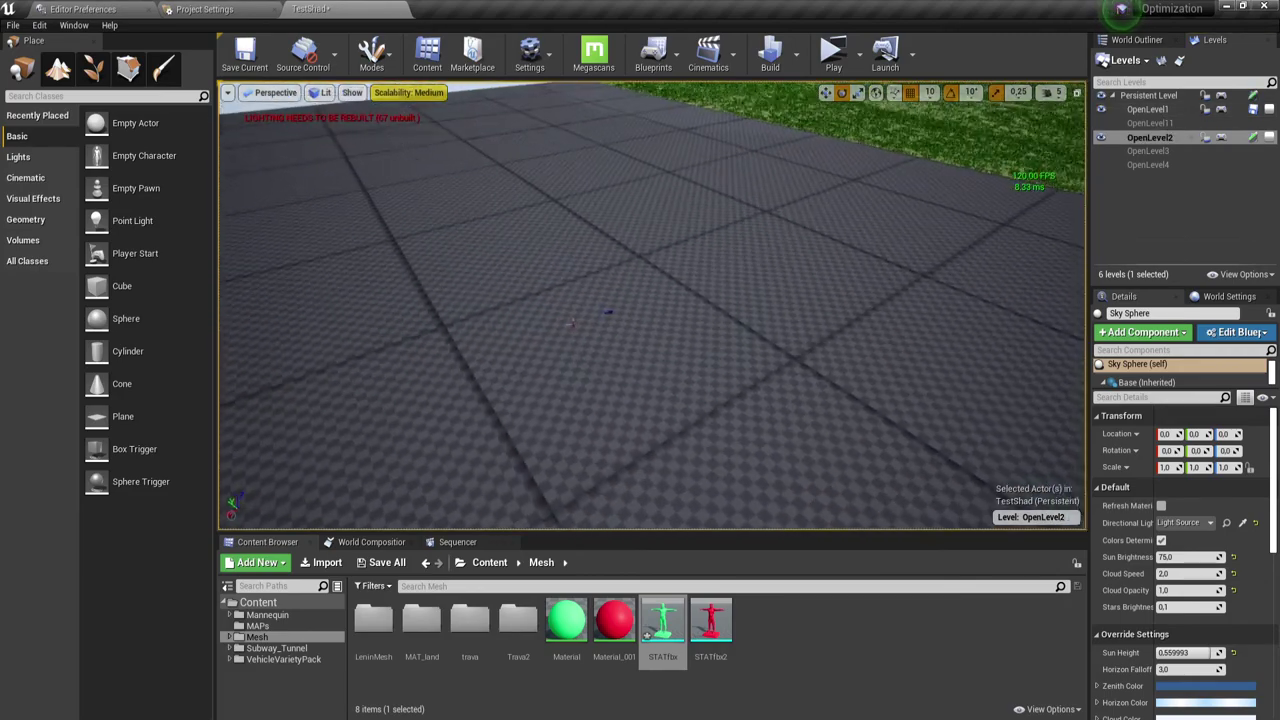
{"action": "left_click", "coordinate": [577, 321]}
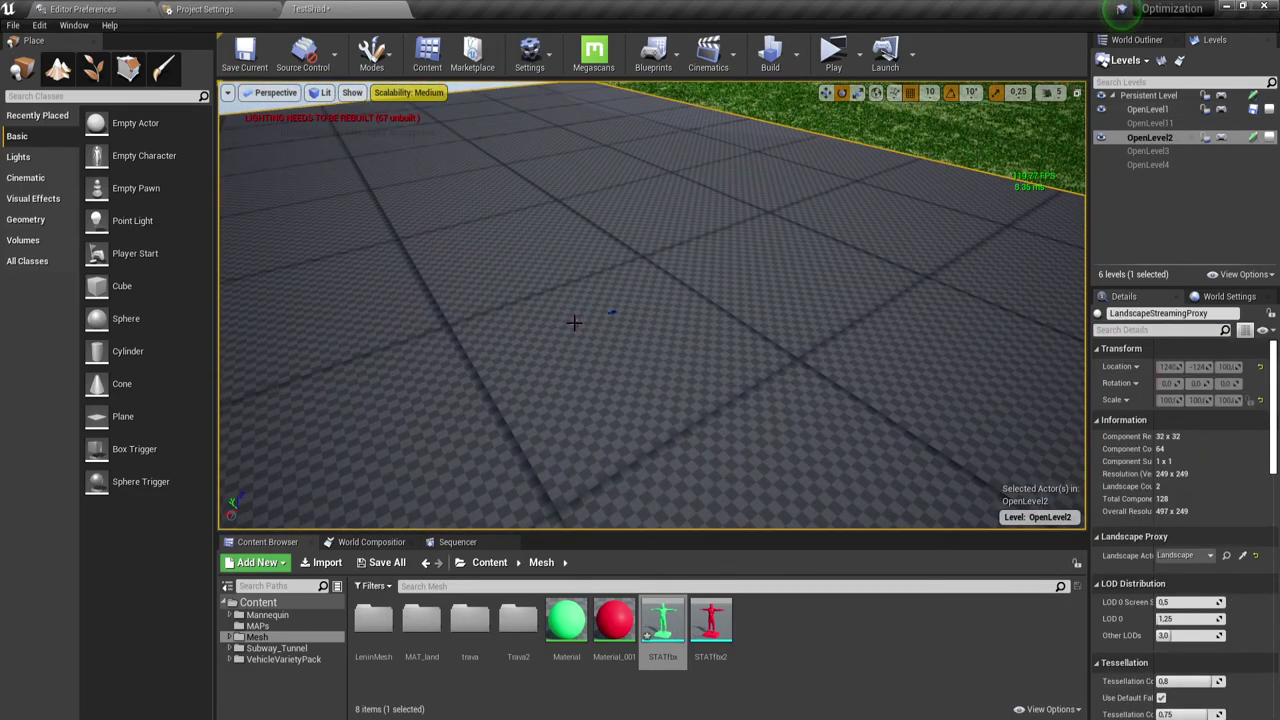
{"action": "left_click", "coordinate": [575, 322]}
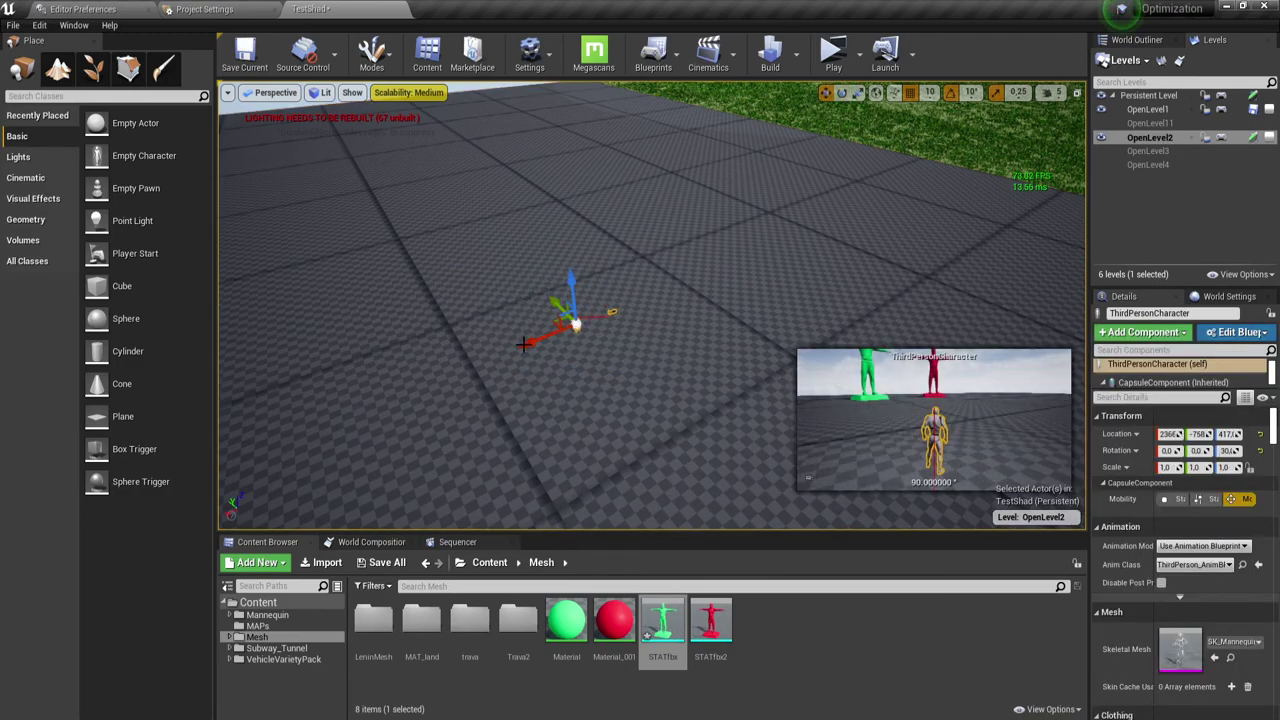
{"action": "mouse_move", "coordinate": [522, 344]}
{"action": "right_mouse_down"}
{"action": "mouse_move", "coordinate": [530, 300]}
{"action": "mouse_move", "coordinate": [336, 503]}
{"action": "right_mouse_up"}
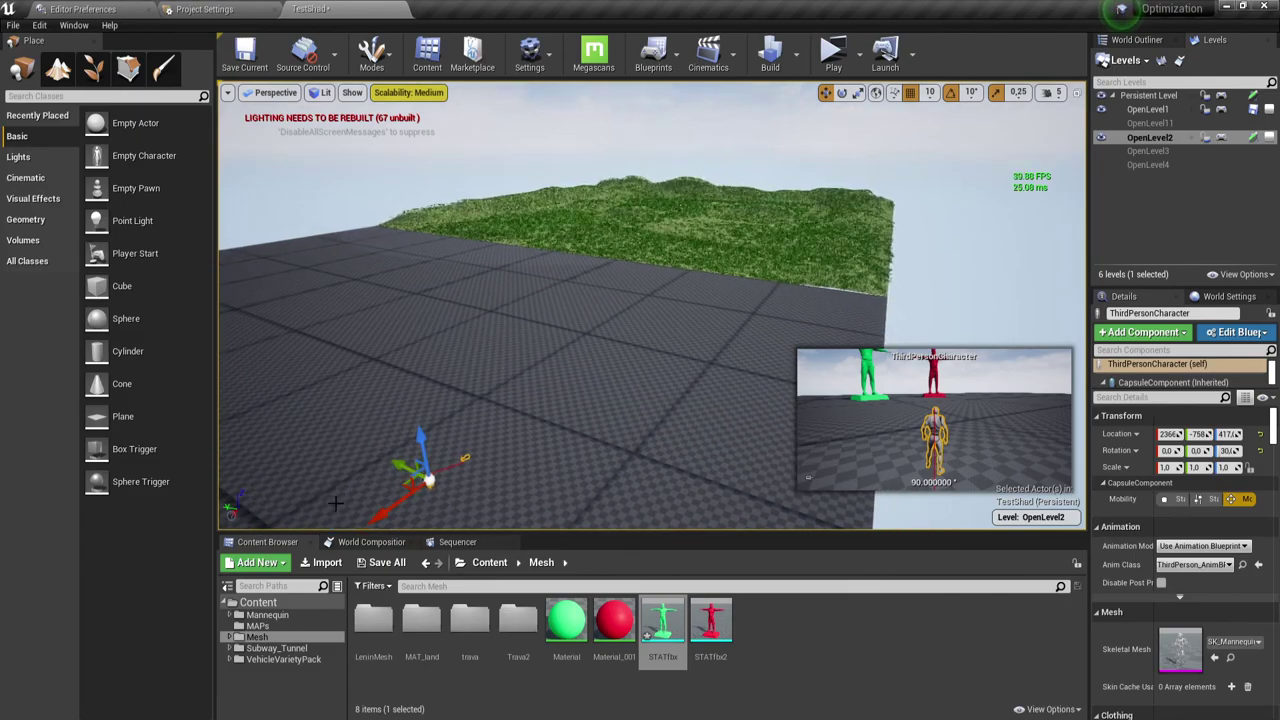
Move the ThirdPersonCharacter onto the grass terrain and raise it above the grass.
{"action": "left_click_drag", "start_coordinate": [428, 480], "coordinate": [830, 233]}
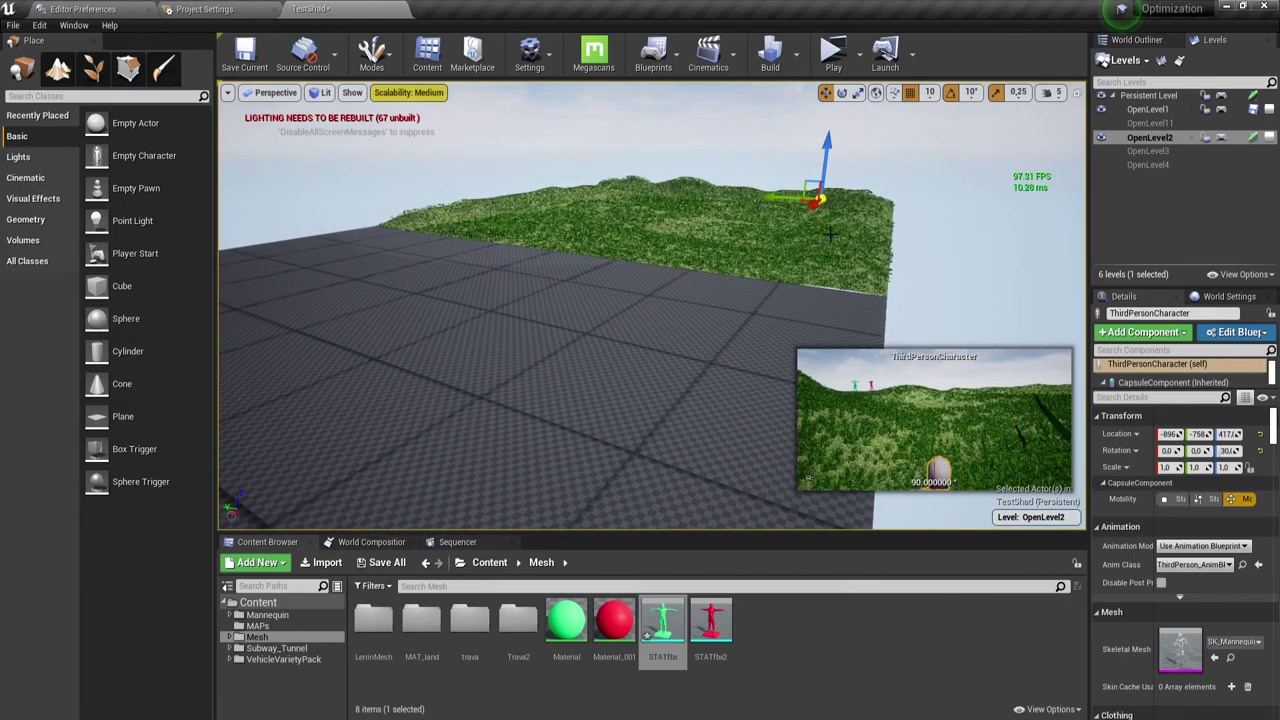
{"action": "mouse_move", "coordinate": [830, 233]}
{"action": "right_mouse_down"}
{"action": "mouse_move", "coordinate": [826, 150]}
{"action": "mouse_move", "coordinate": [860, 164]}
{"action": "mouse_move", "coordinate": [870, 262]}
{"action": "right_mouse_up"}
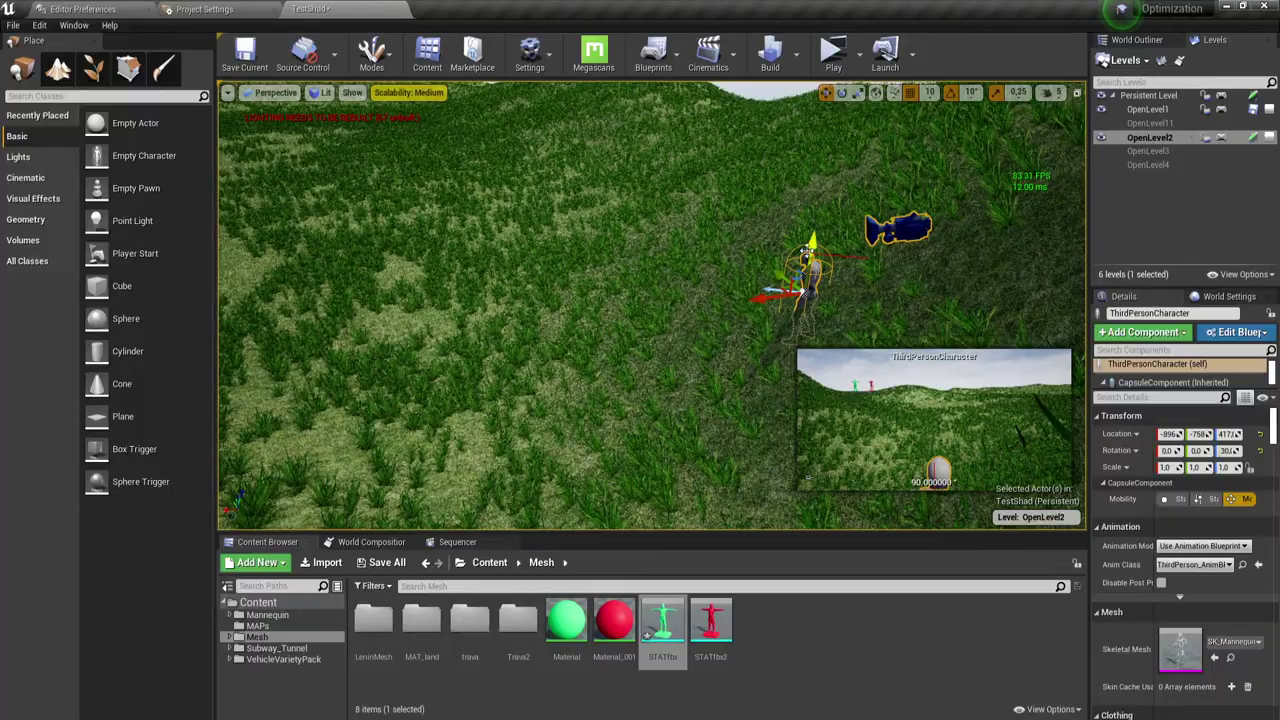
{"action": "left_click_drag", "start_coordinate": [815, 247], "coordinate": [824, 158]}
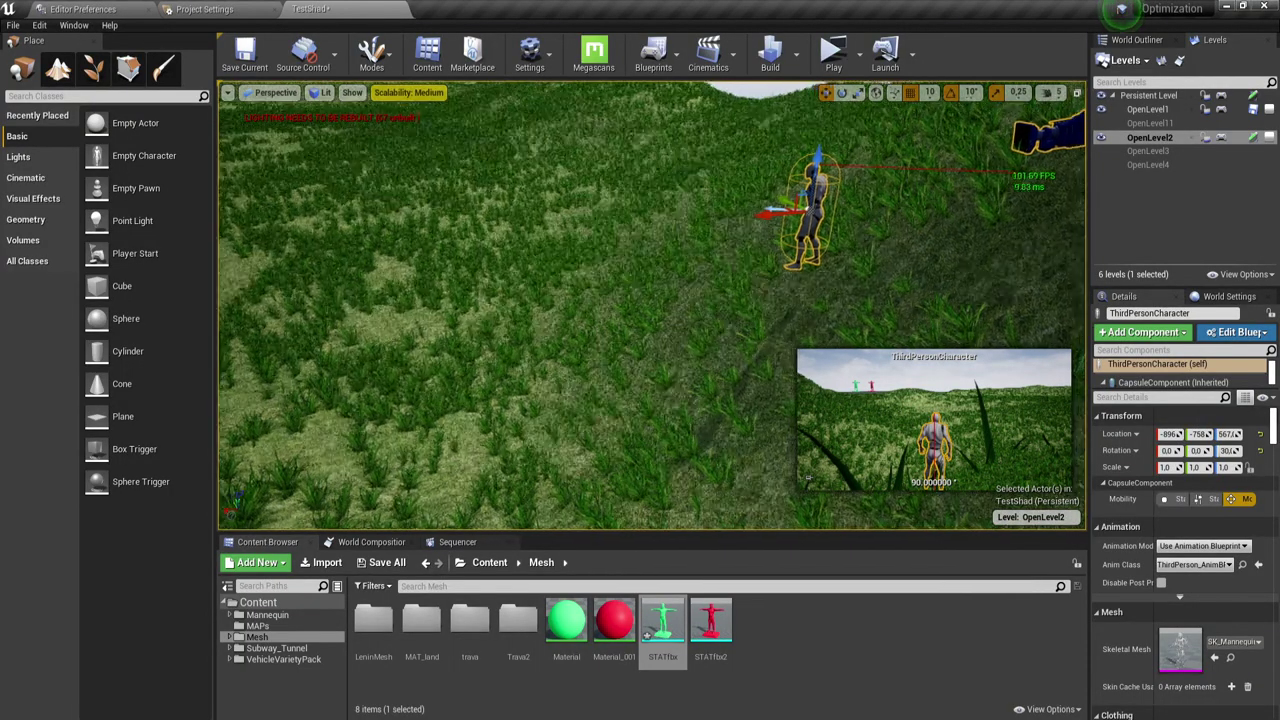
{"action": "right_click_drag", "start_coordinate": [830, 252], "coordinate": [832, 255]}
{"action": "right_click_drag", "start_coordinate": [638, 327], "coordinate": [638, 327]}
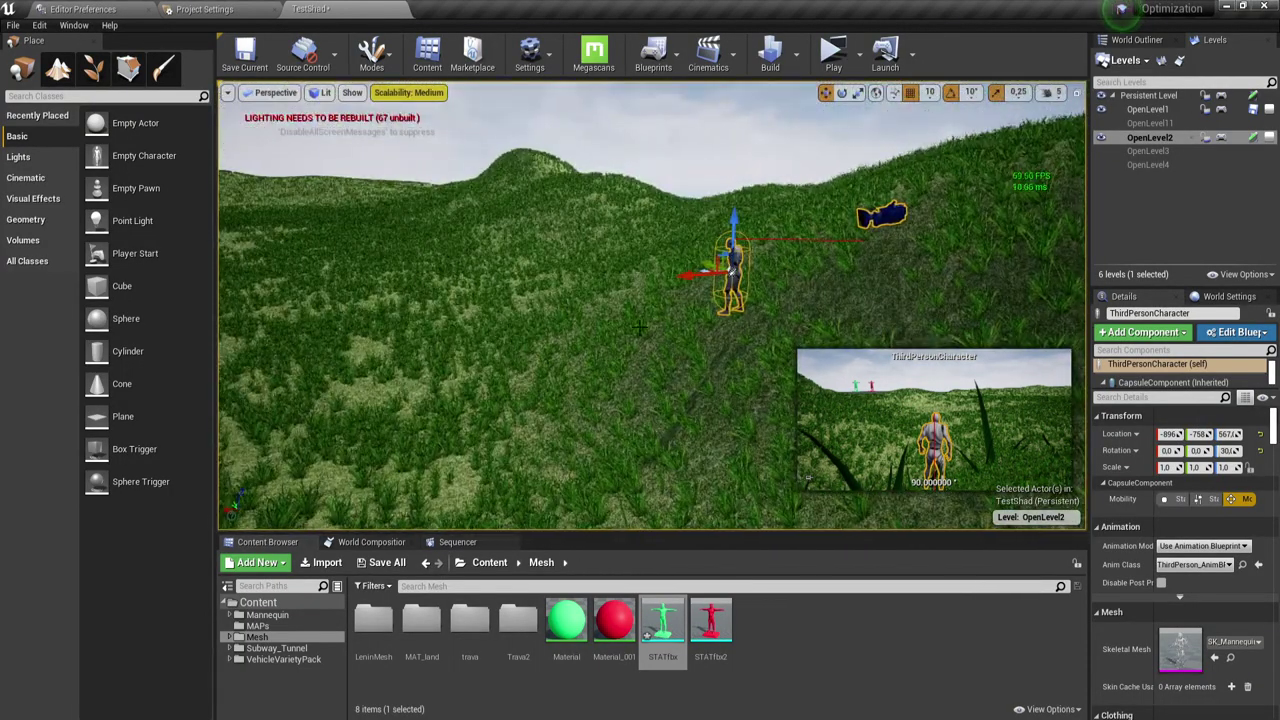
{"action": "right_click_drag", "start_coordinate": [497, 305], "coordinate": [487, 315]}
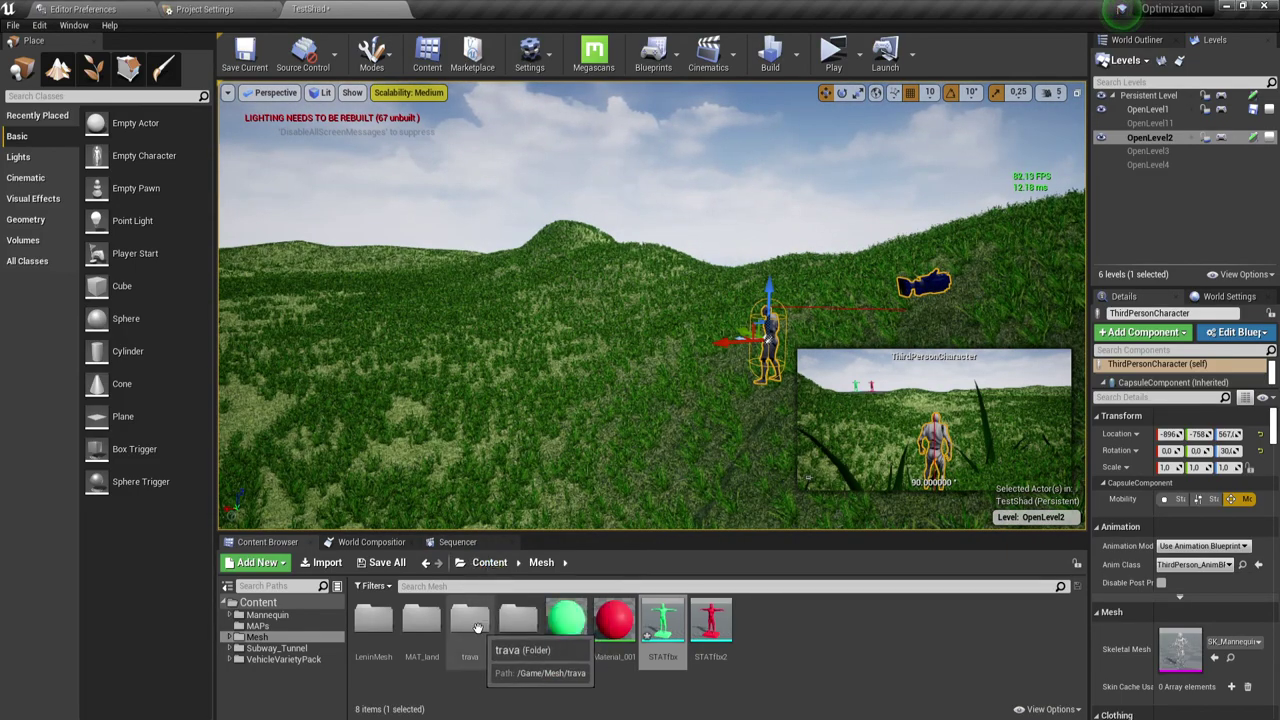
Open the trava folder under Content > Mesh and its Trava grass mesh.
{"action": "double_click", "coordinate": [470, 622]}
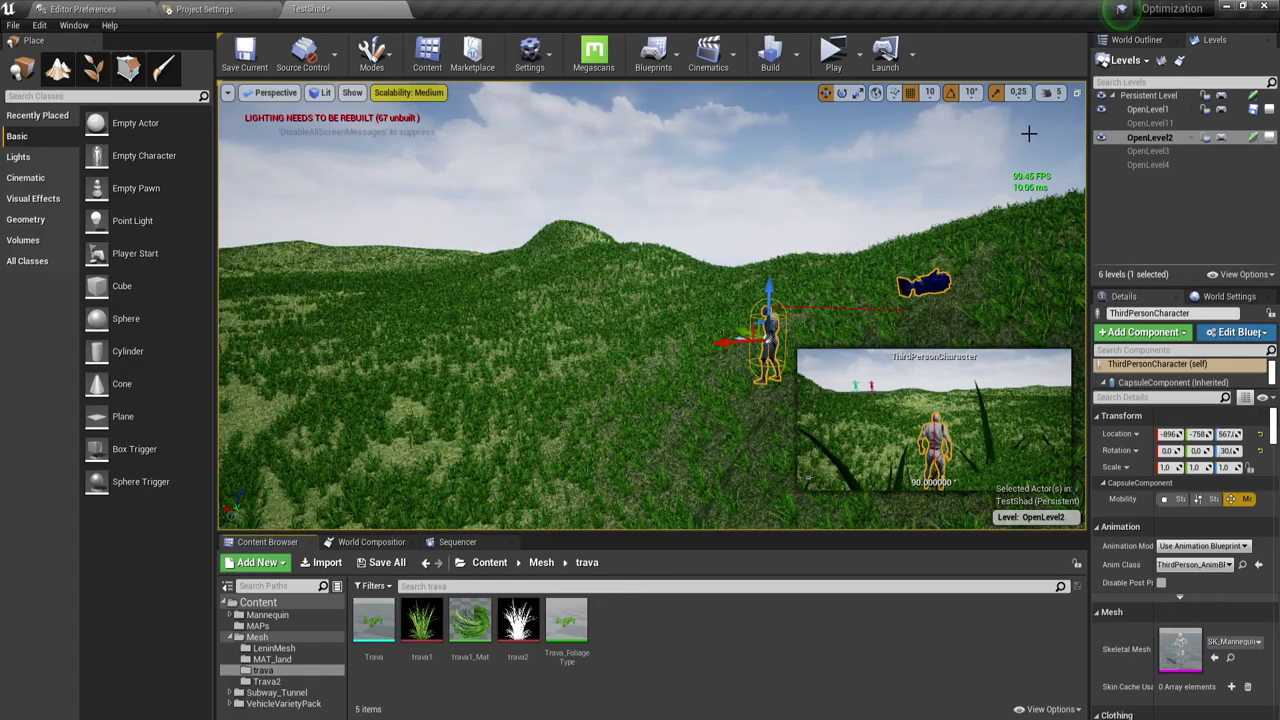
{"action": "mouse_move", "coordinate": [879, 184]}
{"action": "right_mouse_down"}
{"action": "mouse_move", "coordinate": [879, 268]}
{"action": "mouse_move", "coordinate": [879, 210]}
{"action": "right_mouse_up"}
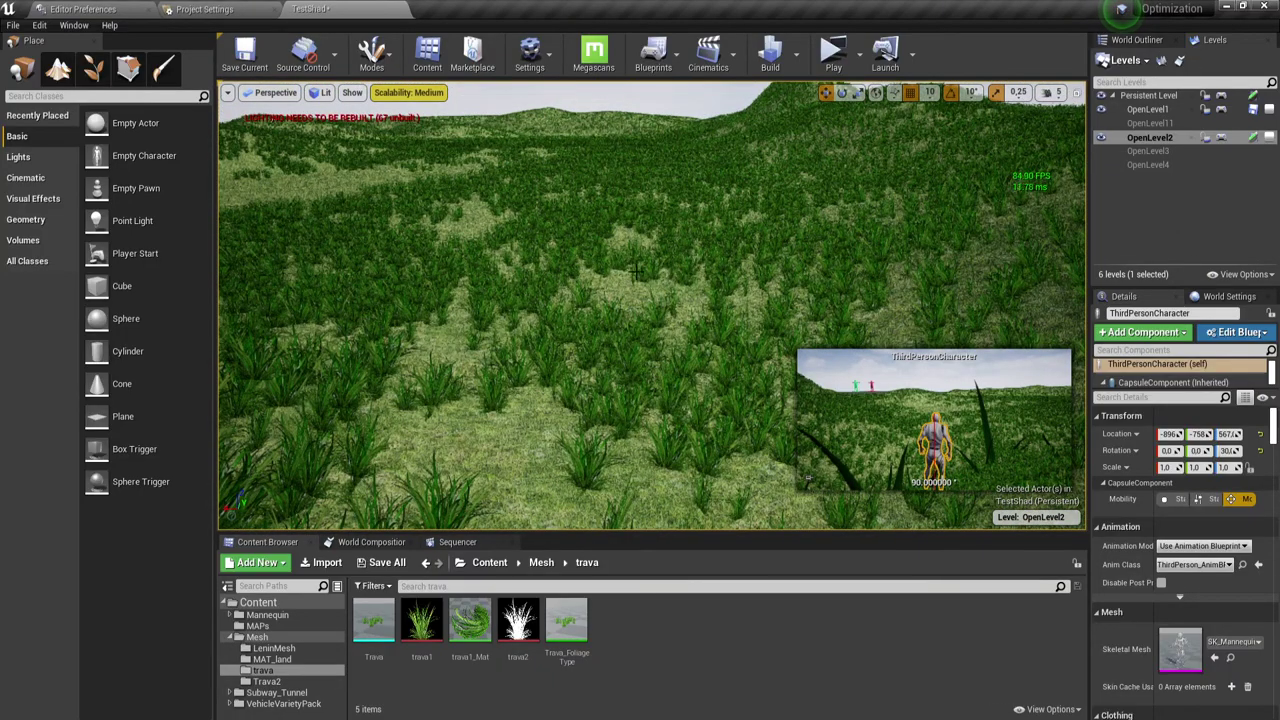
{"action": "double_click", "coordinate": [362, 636]}
Change the Trava mesh's Element 0 material from trava1_Mat to M_SUV_Body.
{"action": "mouse_move", "coordinate": [545, 427]}
{"action": "left_mouse_down"}
{"action": "mouse_move", "coordinate": [545, 460]}
{"action": "mouse_move", "coordinate": [578, 467]}
{"action": "left_mouse_up"}
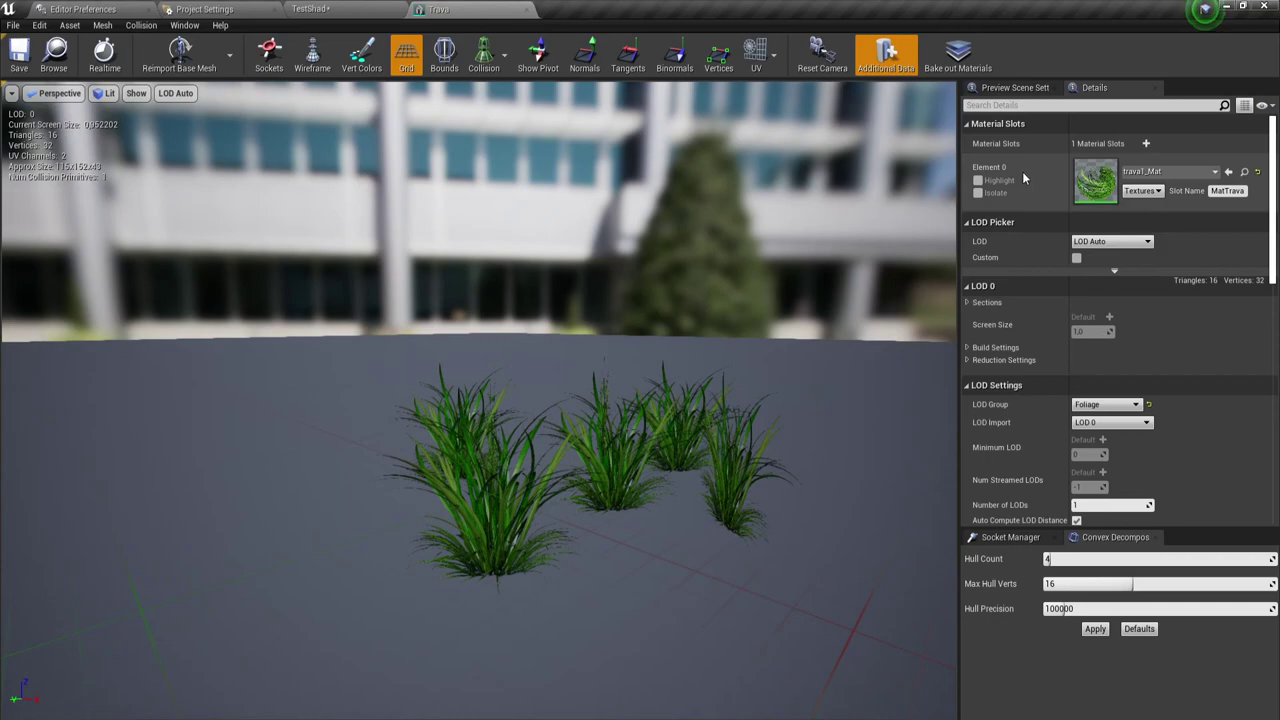
{"action": "left_click", "coordinate": [1216, 172]}
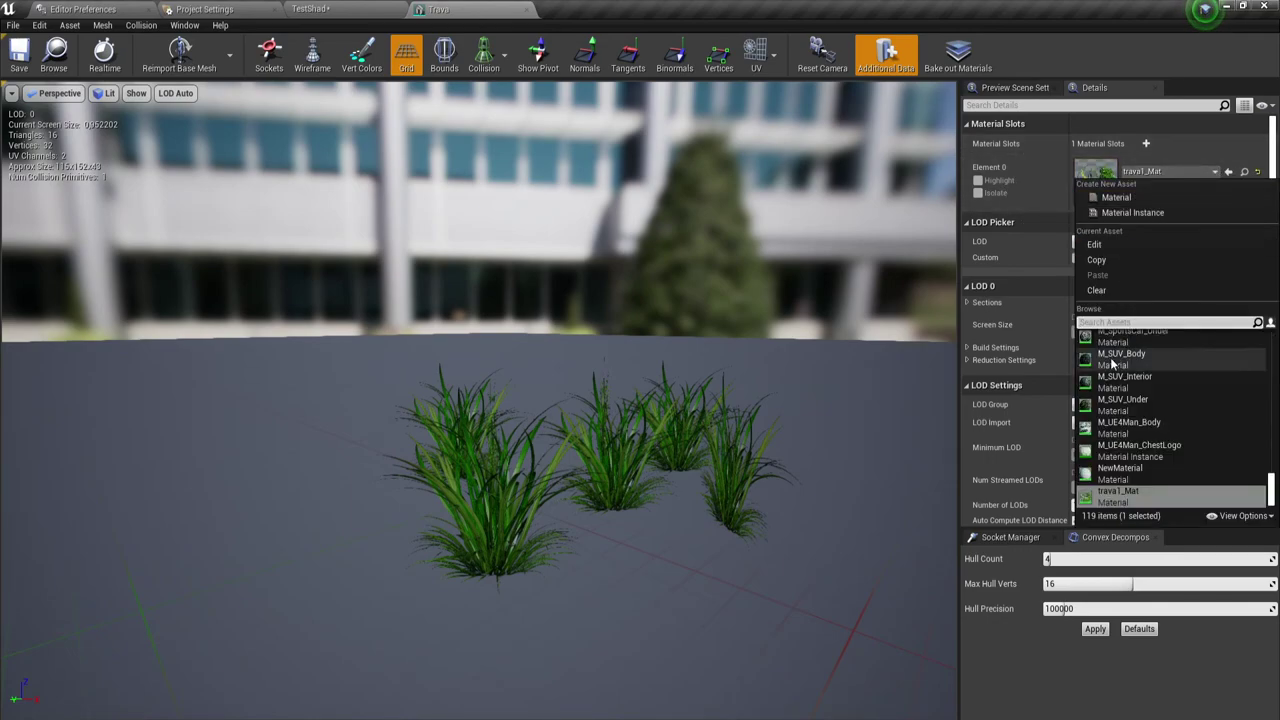
{"action": "key", "text": "Escape"}
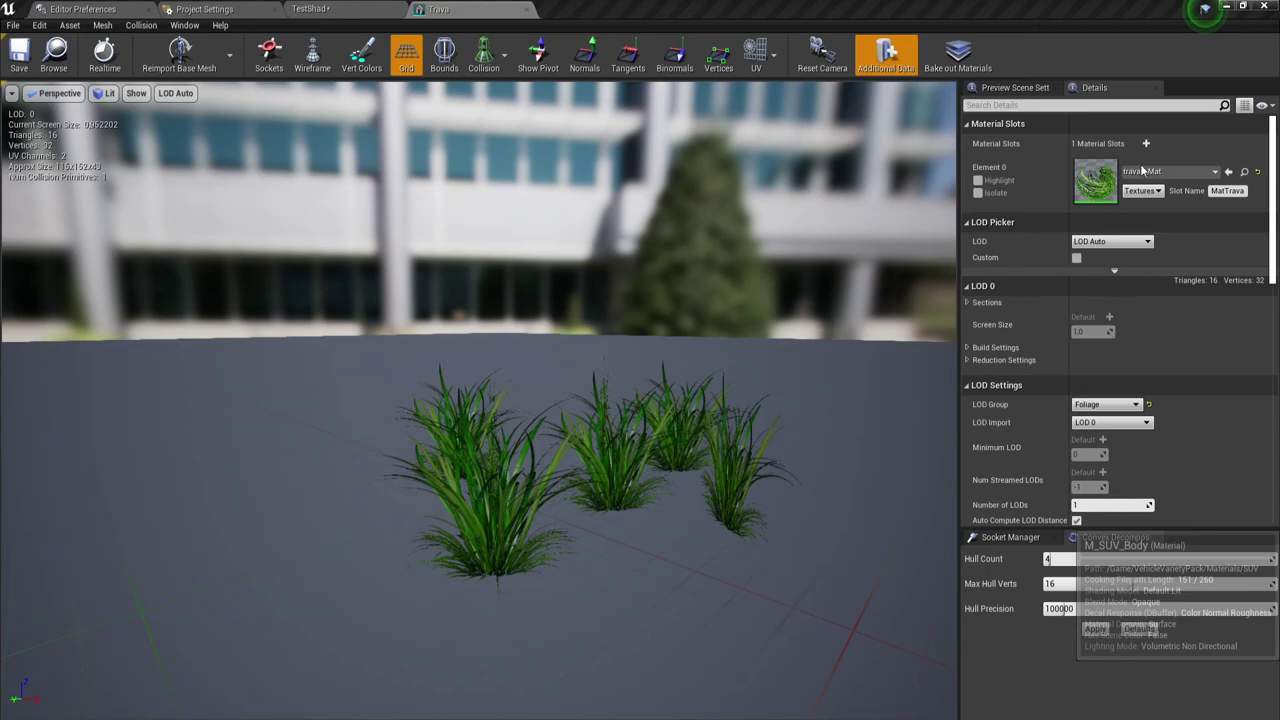
{"action": "mouse_move", "coordinate": [846, 445]}
{"action": "left_mouse_down"}
{"action": "mouse_move", "coordinate": [700, 450]}
{"action": "mouse_move", "coordinate": [600, 400]}
{"action": "mouse_move", "coordinate": [560, 420]}
{"action": "mouse_move", "coordinate": [620, 440]}
{"action": "left_mouse_up"}
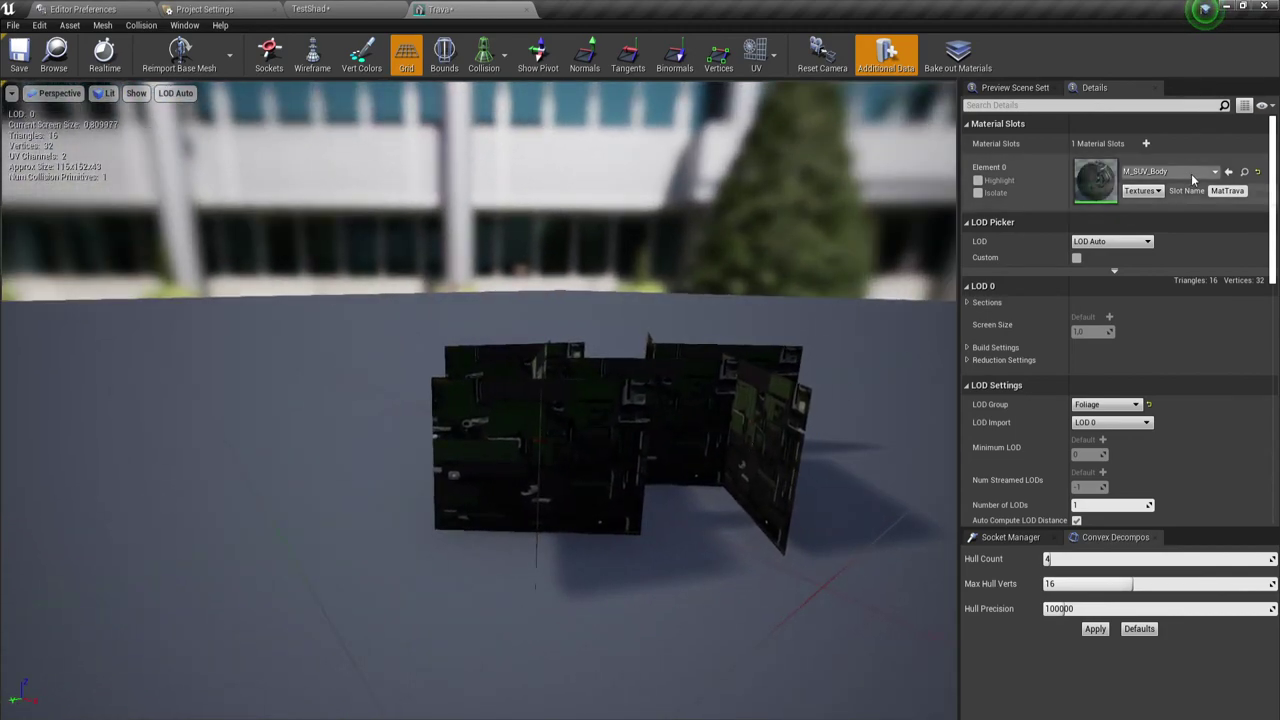
Search the Element 0 material picker for 'trava' and assign trava1_Mat to the Trava mesh.
{"action": "left_click", "coordinate": [1190, 171]}
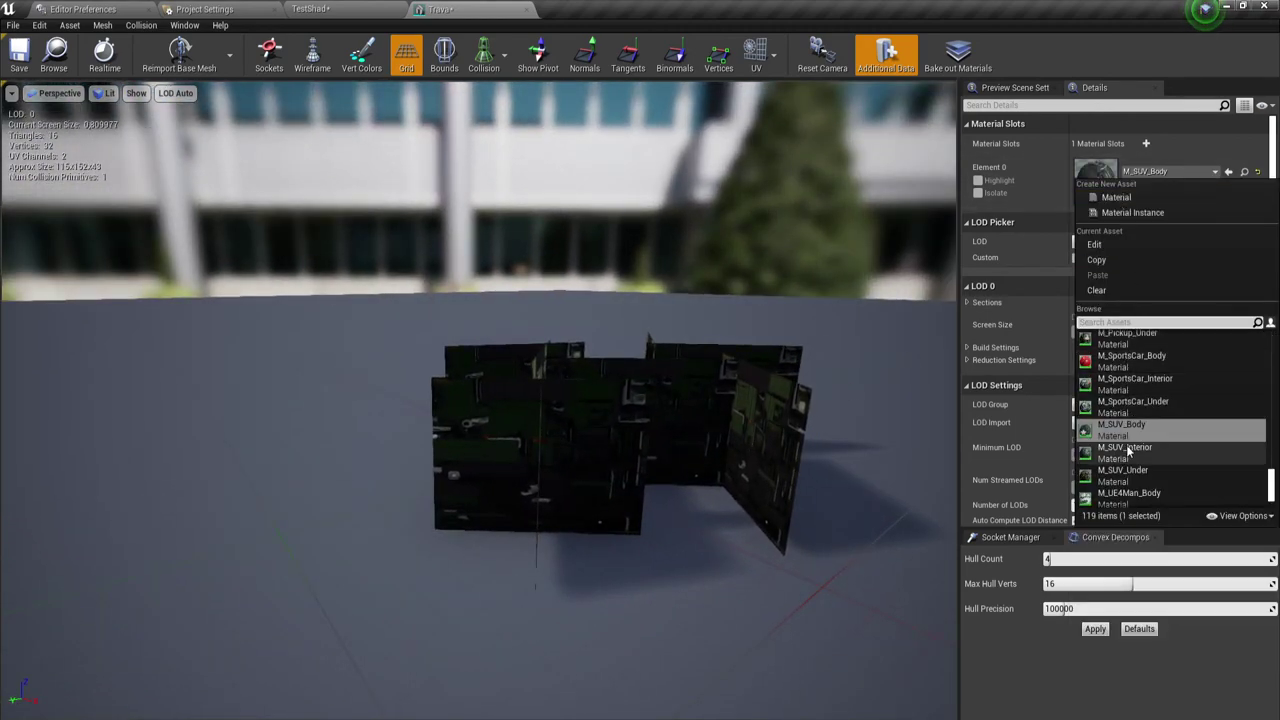
{"action": "scroll", "coordinate": [1140, 480], "scroll_direction": "down", "scroll_amount": 2}
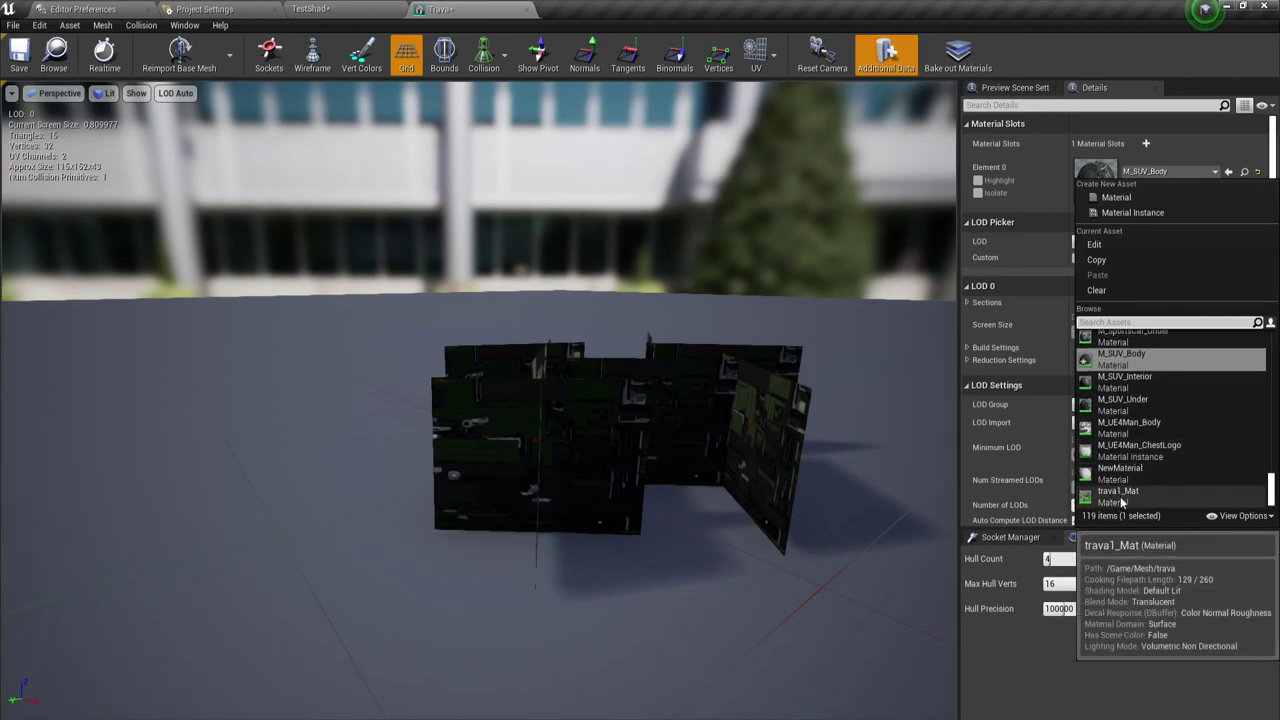
{"action": "scroll", "coordinate": [1125, 492], "scroll_direction": "up", "scroll_amount": 2}
{"action": "scroll", "coordinate": [1125, 492], "scroll_direction": "up", "scroll_amount": 1}
{"action": "scroll", "coordinate": [1125, 492], "scroll_direction": "up", "scroll_amount": 1}
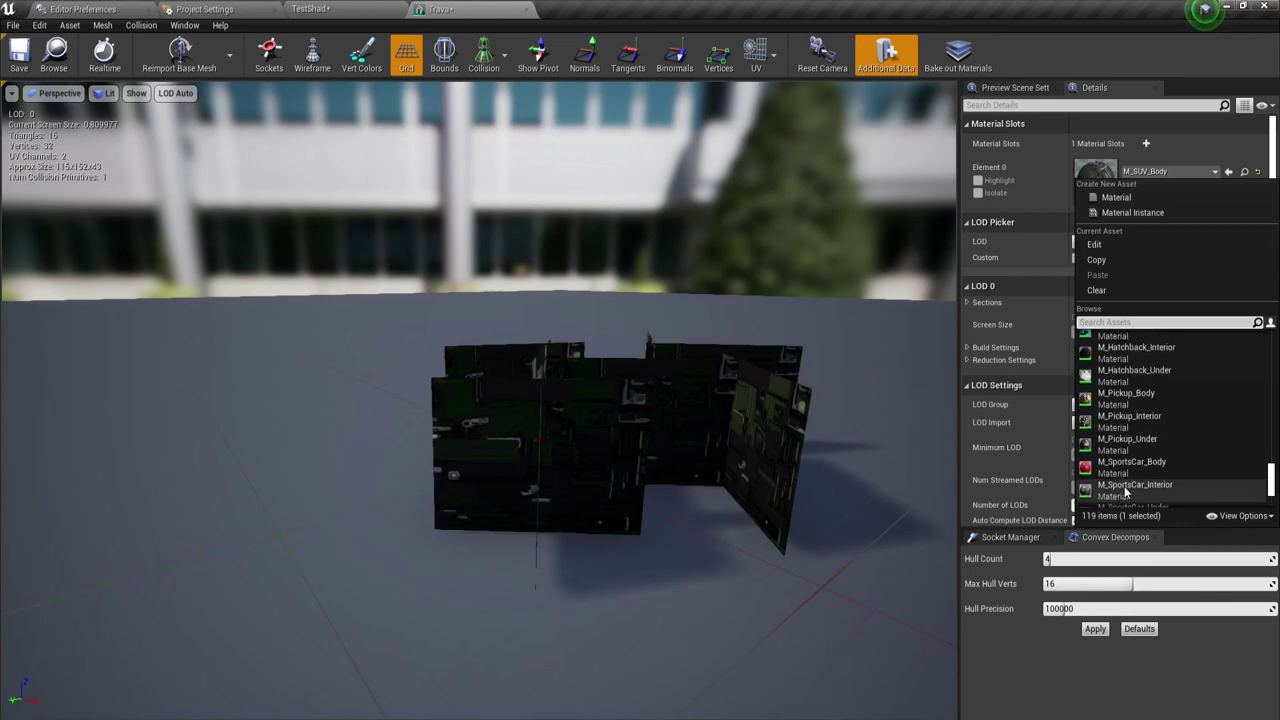
{"action": "scroll", "coordinate": [1125, 492], "scroll_direction": "up", "scroll_amount": 1}
{"action": "scroll", "coordinate": [1125, 492], "scroll_direction": "up", "scroll_amount": 2}
{"action": "scroll", "coordinate": [1125, 492], "scroll_direction": "up", "scroll_amount": 2}
{"action": "scroll", "coordinate": [1125, 492], "scroll_direction": "up", "scroll_amount": 2}
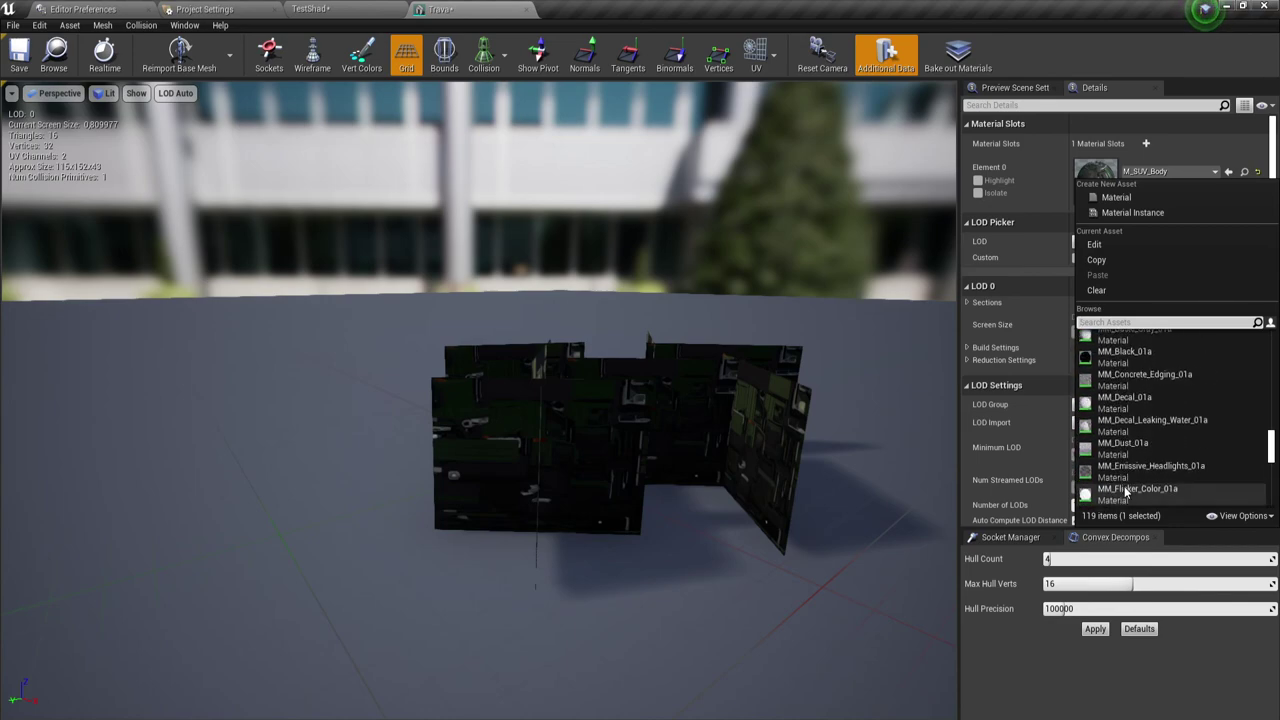
{"action": "scroll", "coordinate": [1125, 492], "scroll_direction": "up", "scroll_amount": 2}
{"action": "scroll", "coordinate": [1125, 492], "scroll_direction": "up", "scroll_amount": 2}
{"action": "scroll", "coordinate": [1125, 492], "scroll_direction": "up", "scroll_amount": 2}
{"action": "scroll", "coordinate": [1125, 492], "scroll_direction": "up", "scroll_amount": 2}
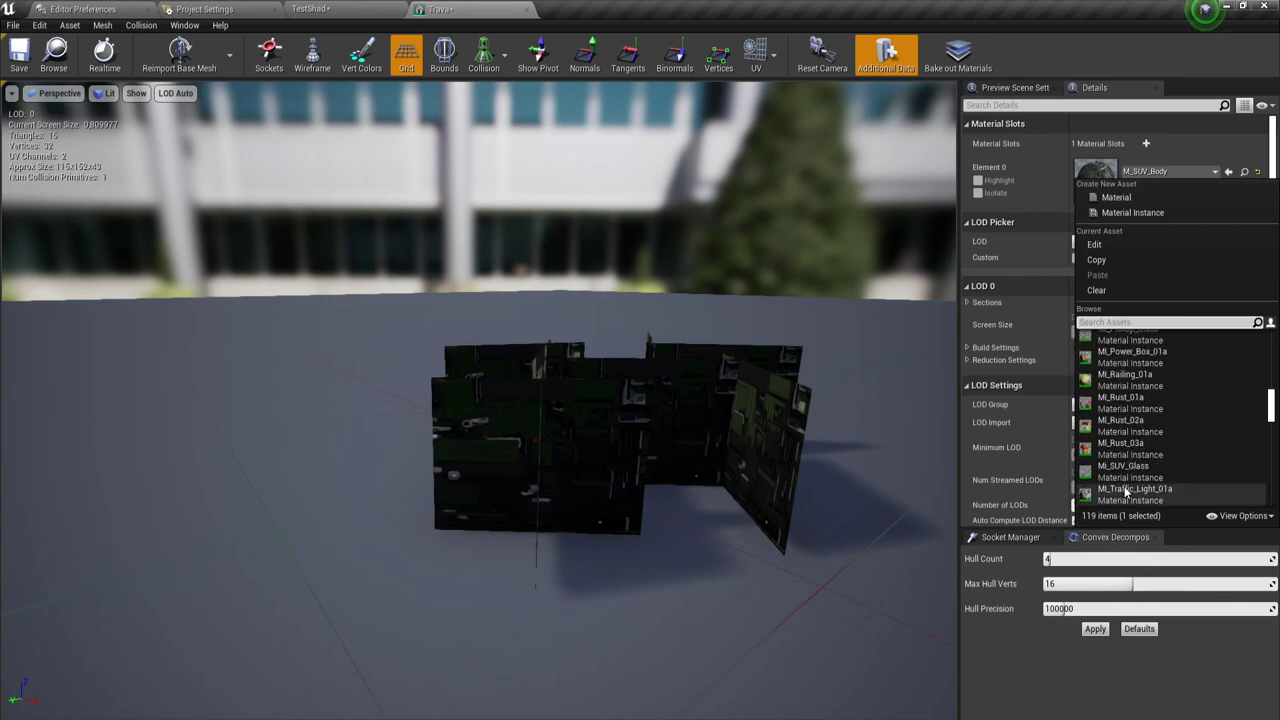
{"action": "scroll", "coordinate": [1125, 492], "scroll_direction": "up", "scroll_amount": 2}
{"action": "scroll", "coordinate": [1125, 492], "scroll_direction": "up", "scroll_amount": 2}
{"action": "scroll", "coordinate": [1125, 490], "scroll_direction": "up", "scroll_amount": 2}
{"action": "scroll", "coordinate": [1127, 488], "scroll_direction": "up", "scroll_amount": 2}
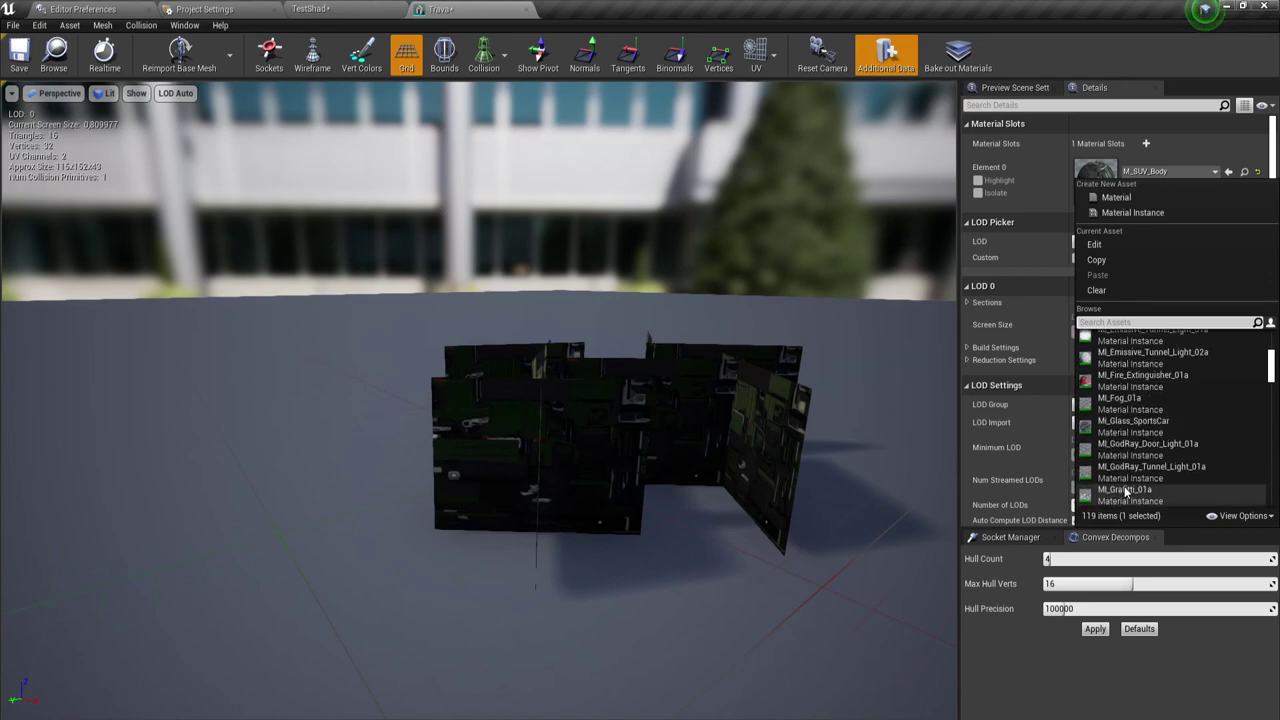
{"action": "scroll", "coordinate": [1128, 486], "scroll_direction": "up", "scroll_amount": 2}
{"action": "type", "text": "trav"}
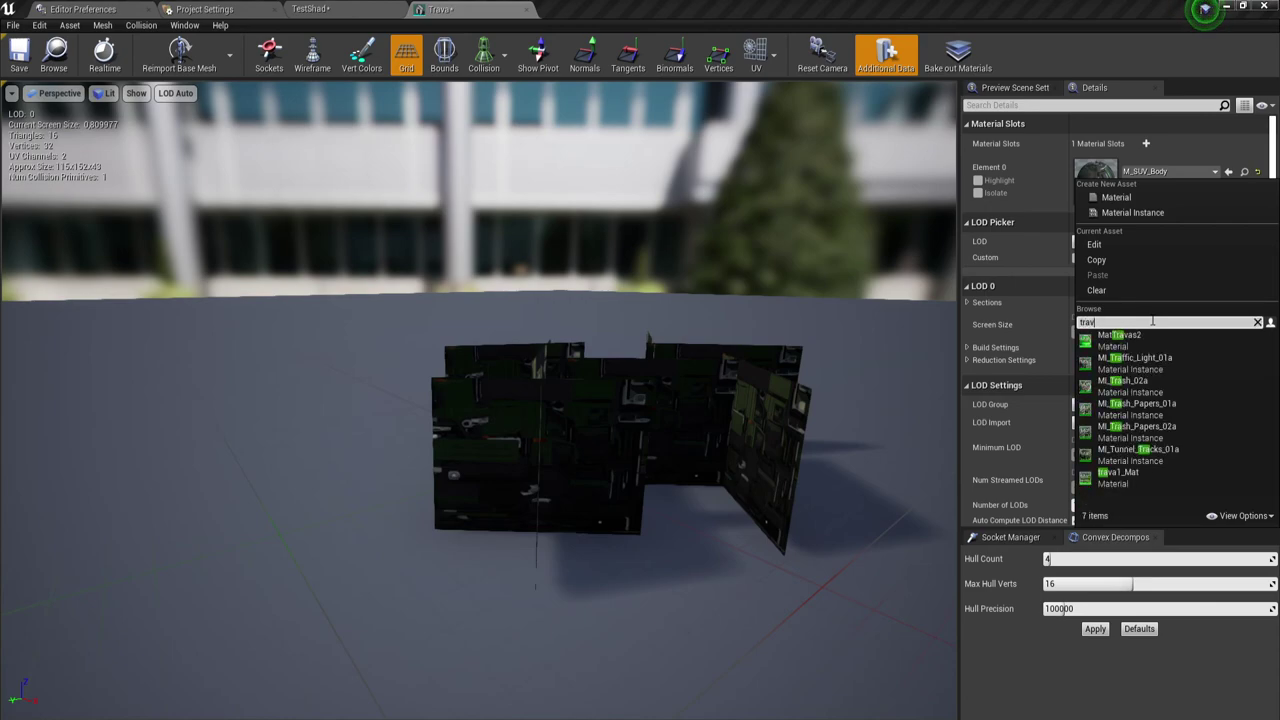
{"action": "type", "text": "a"}
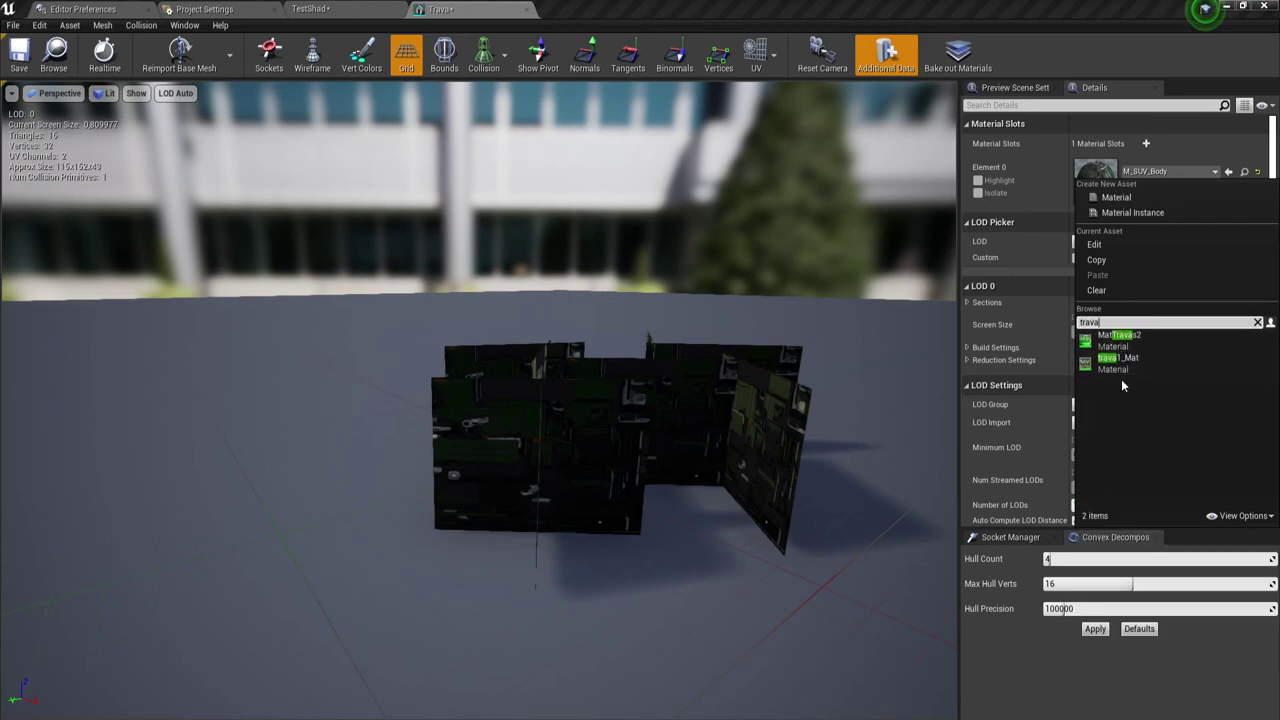
{"action": "left_click", "coordinate": [1120, 364]}
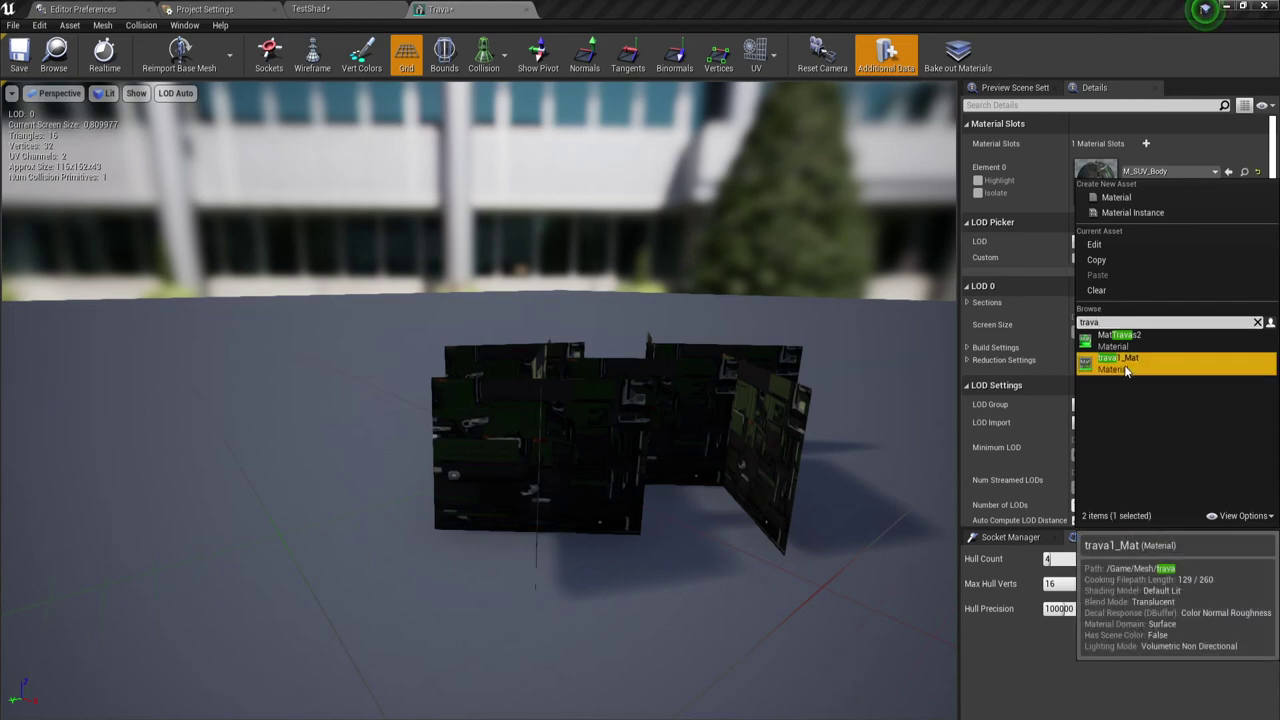
{"action": "scroll", "coordinate": [636, 324], "scroll_direction": "down", "scroll_amount": 2}
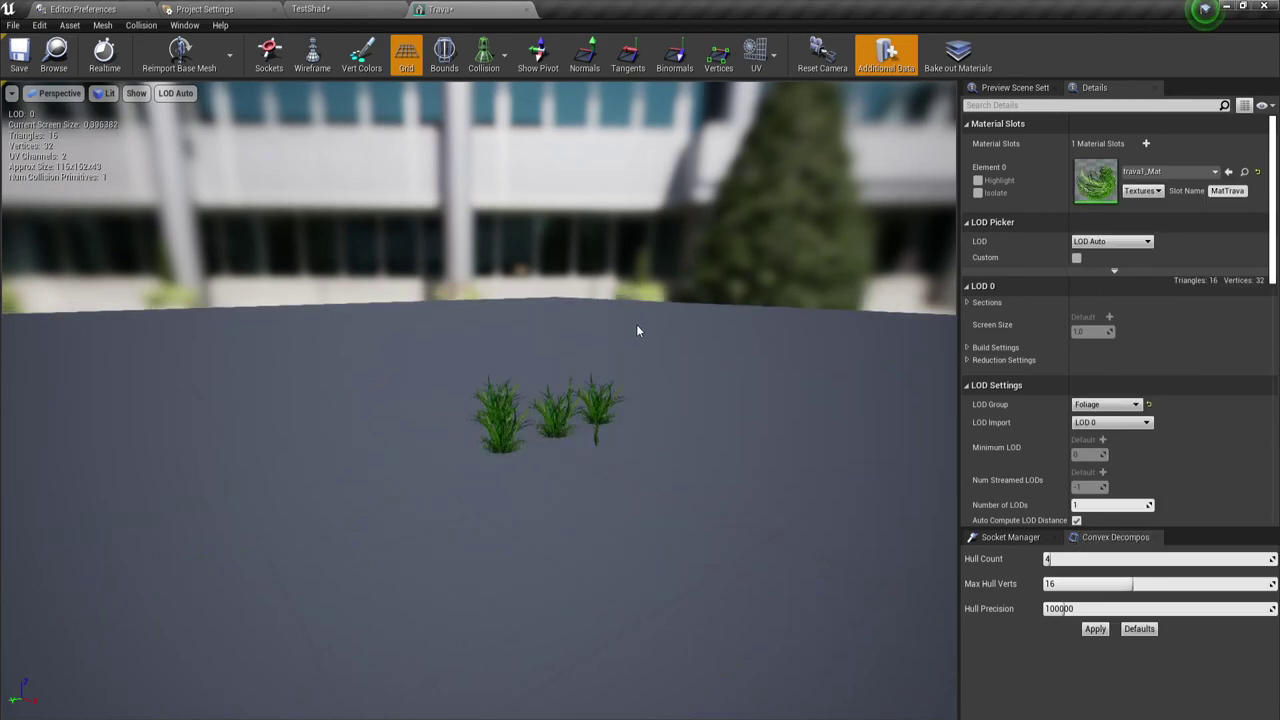
{"action": "scroll", "coordinate": [641, 345], "scroll_direction": "up", "scroll_amount": 2}
Keep Foliage as the Trava mesh's LOD group, save the asset, and close its editor.
{"action": "mouse_move", "coordinate": [641, 345]}
{"action": "left_mouse_down"}
{"action": "mouse_move", "coordinate": [700, 330]}
{"action": "mouse_move", "coordinate": [778, 384]}
{"action": "left_mouse_up"}
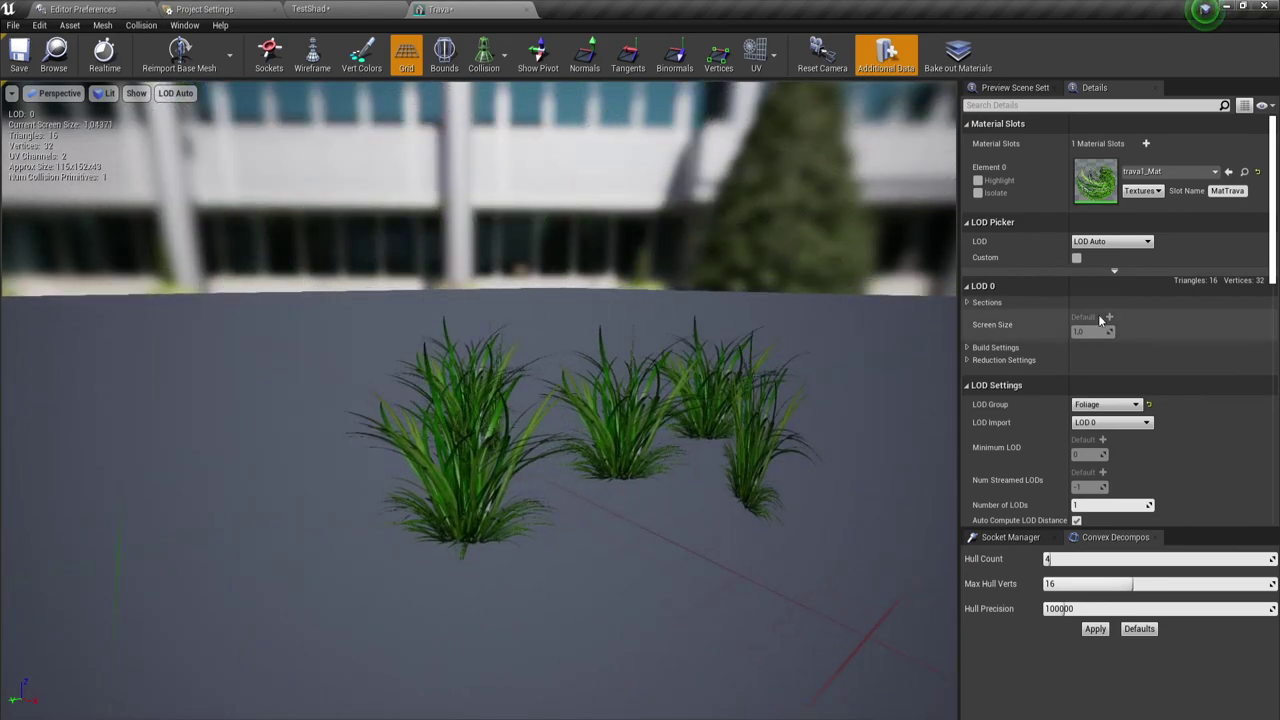
{"action": "left_click", "coordinate": [1104, 406]}
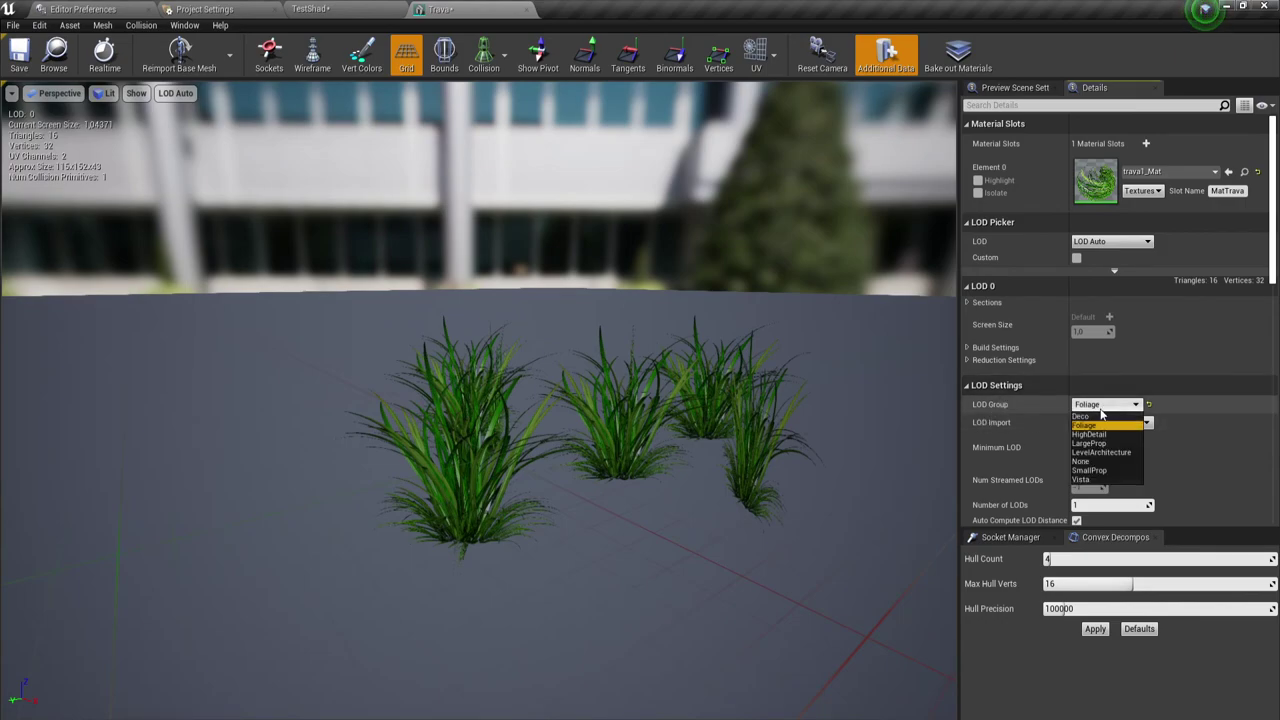
{"action": "left_click", "coordinate": [1105, 426]}
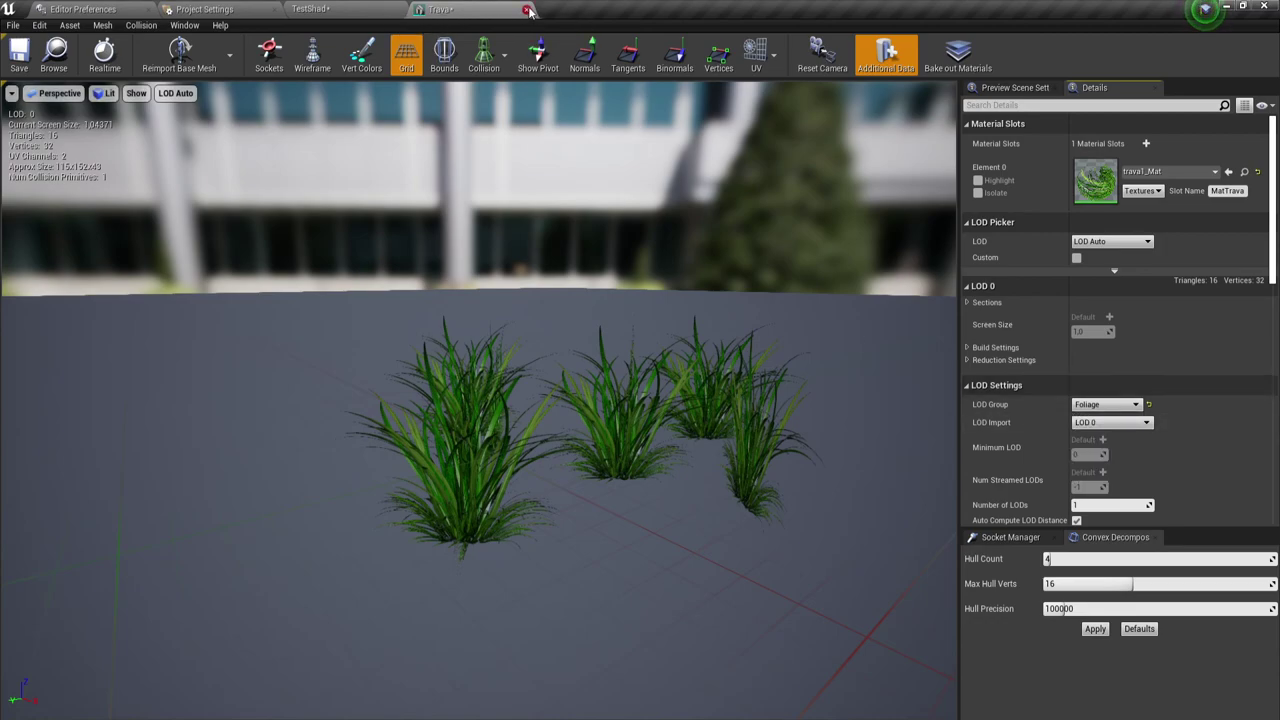
{"action": "left_click", "coordinate": [18, 52]}
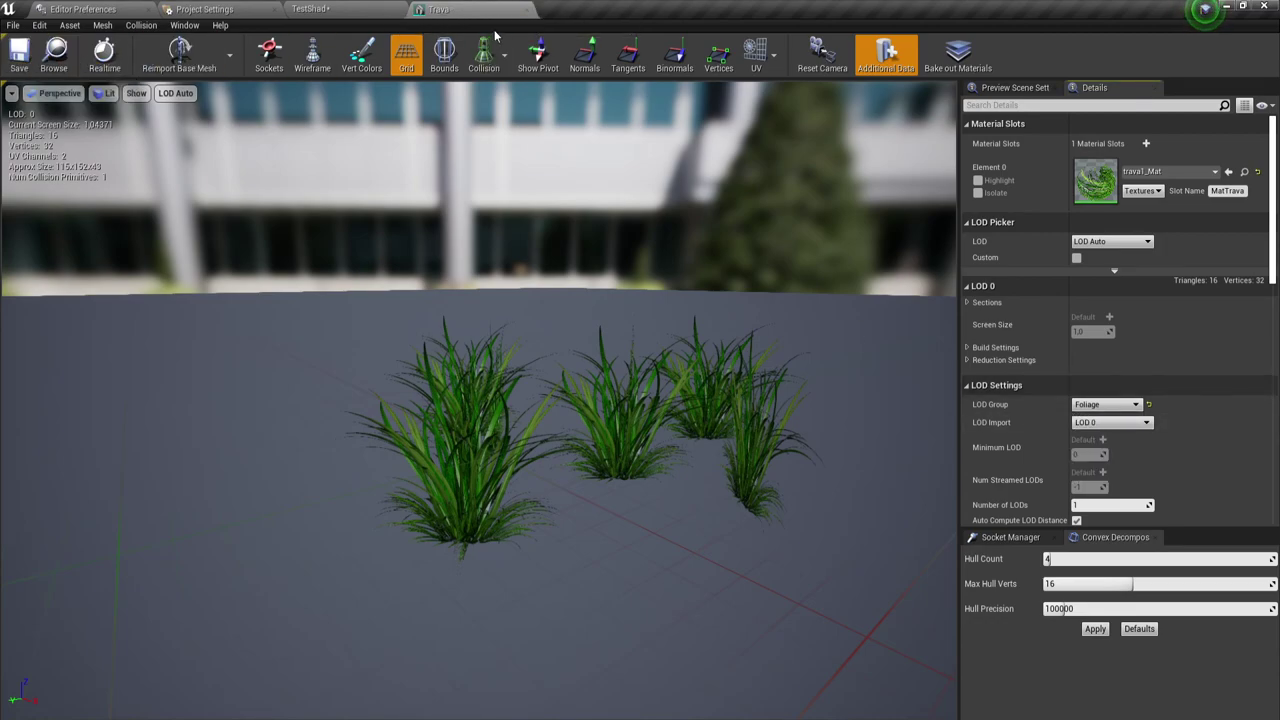
{"action": "left_click", "coordinate": [527, 9]}
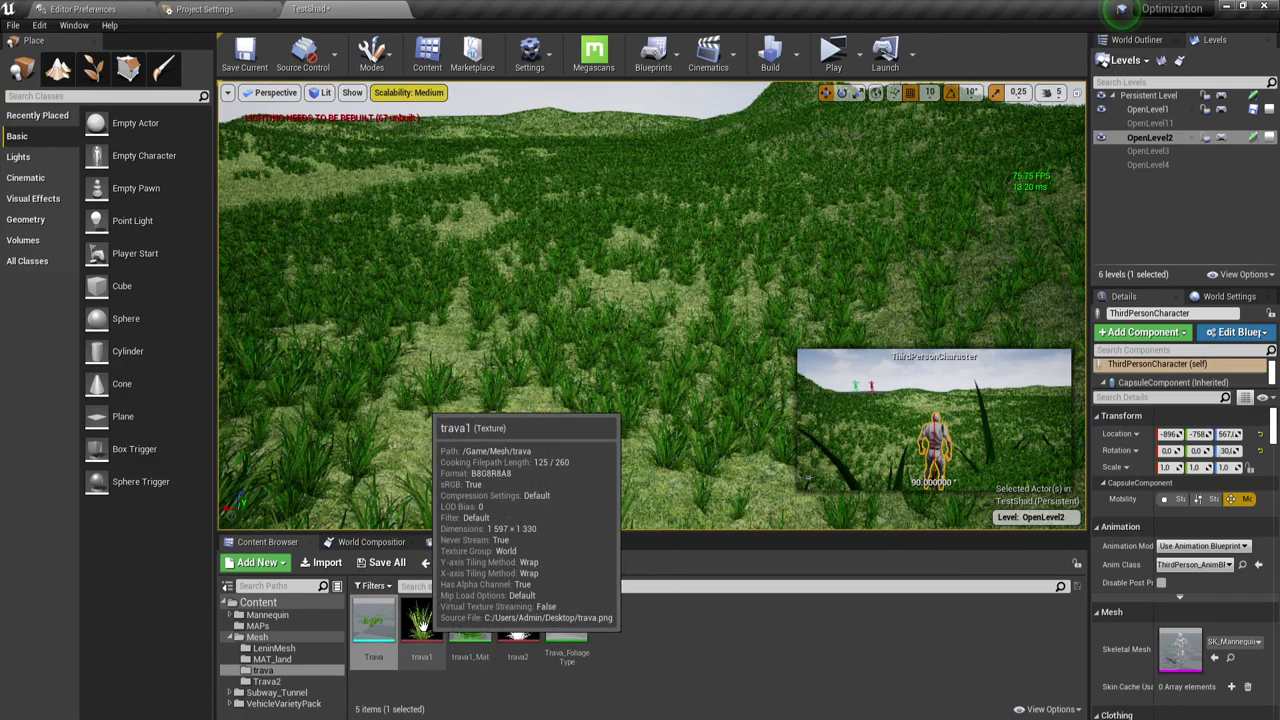
Reopen the Trava mesh to view the grass from above, then return to the TestShad level.
{"action": "double_click", "coordinate": [373, 625]}
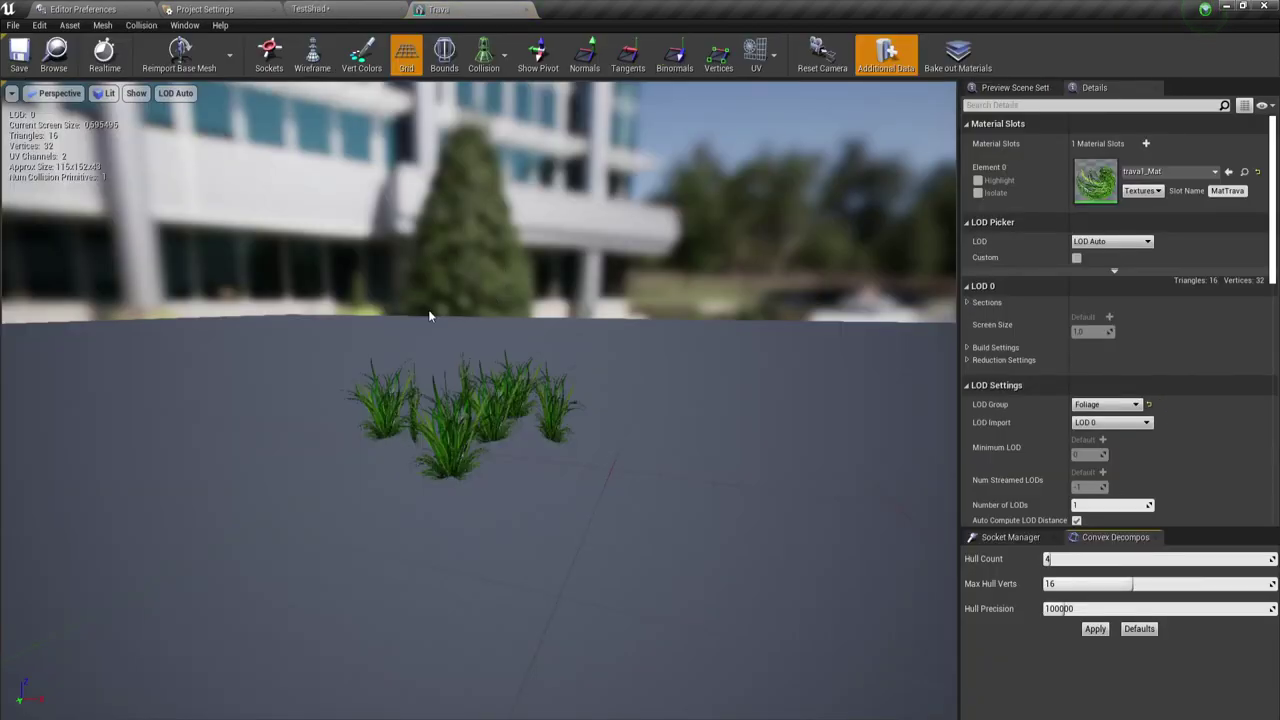
{"action": "left_click_drag", "start_coordinate": [92, 177], "coordinate": [92, 177]}
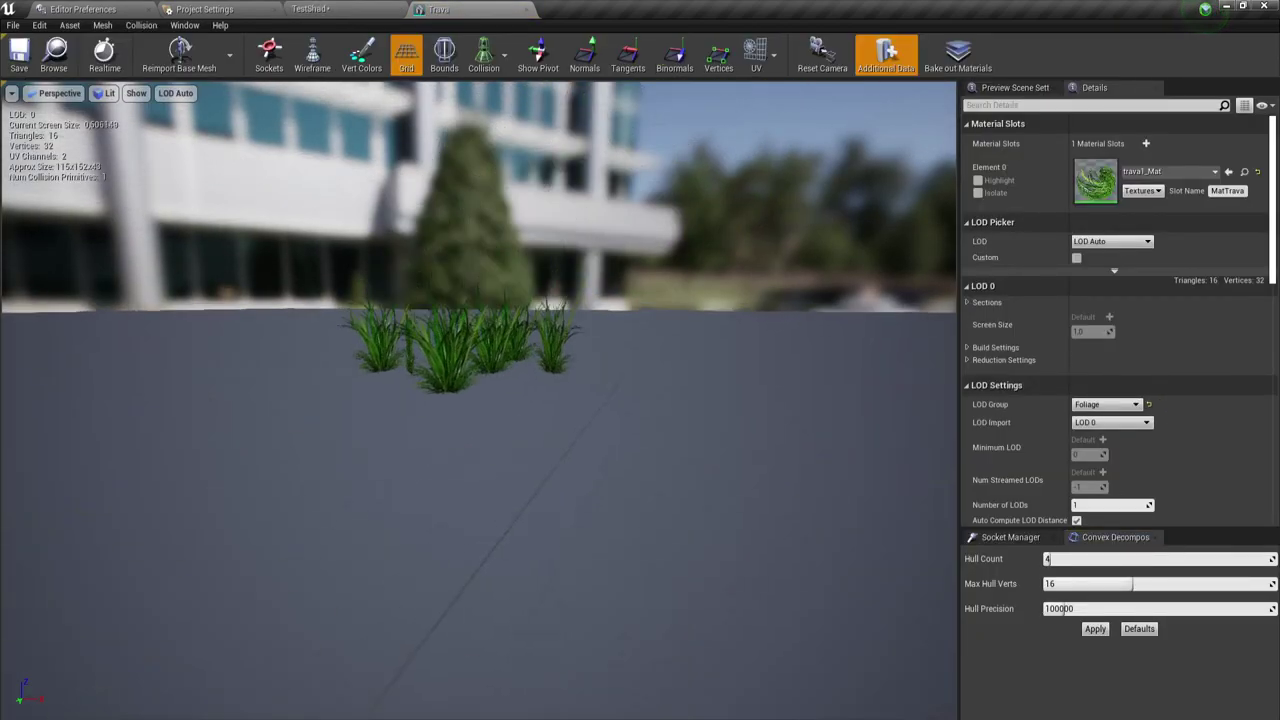
{"action": "left_click_drag", "start_coordinate": [3, 113], "coordinate": [3, 113]}
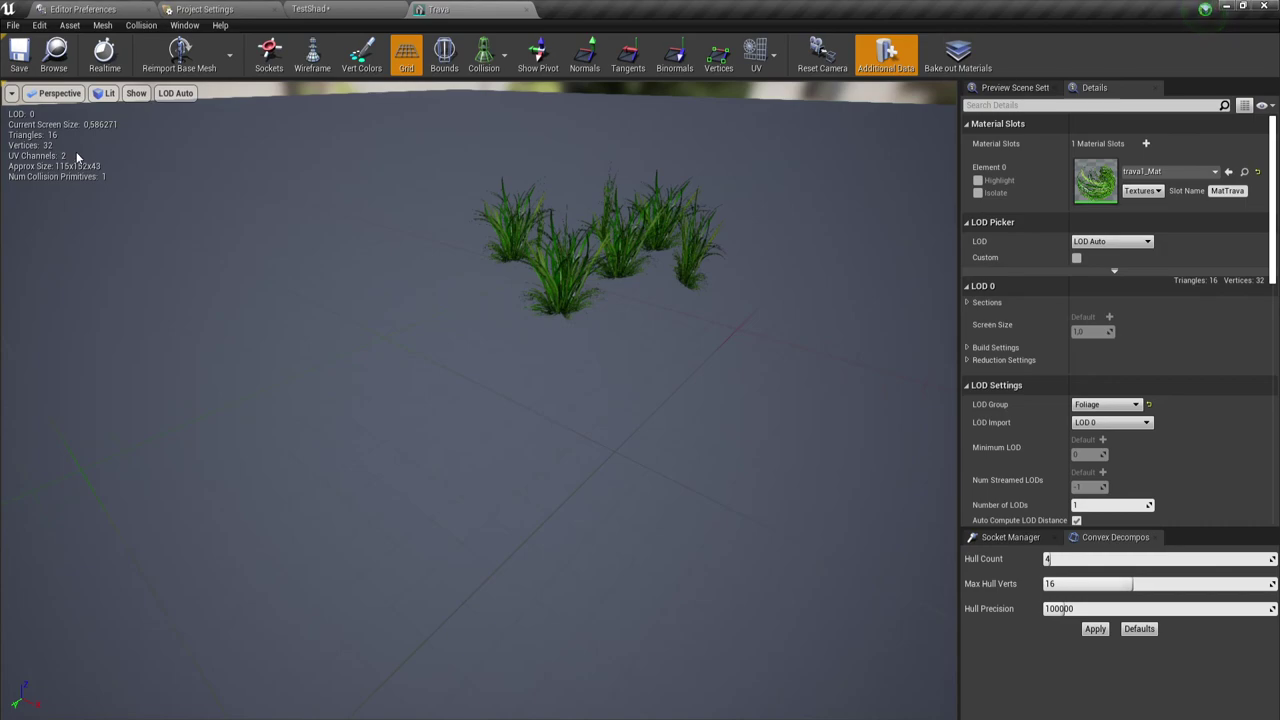
{"action": "left_click", "coordinate": [346, 11]}
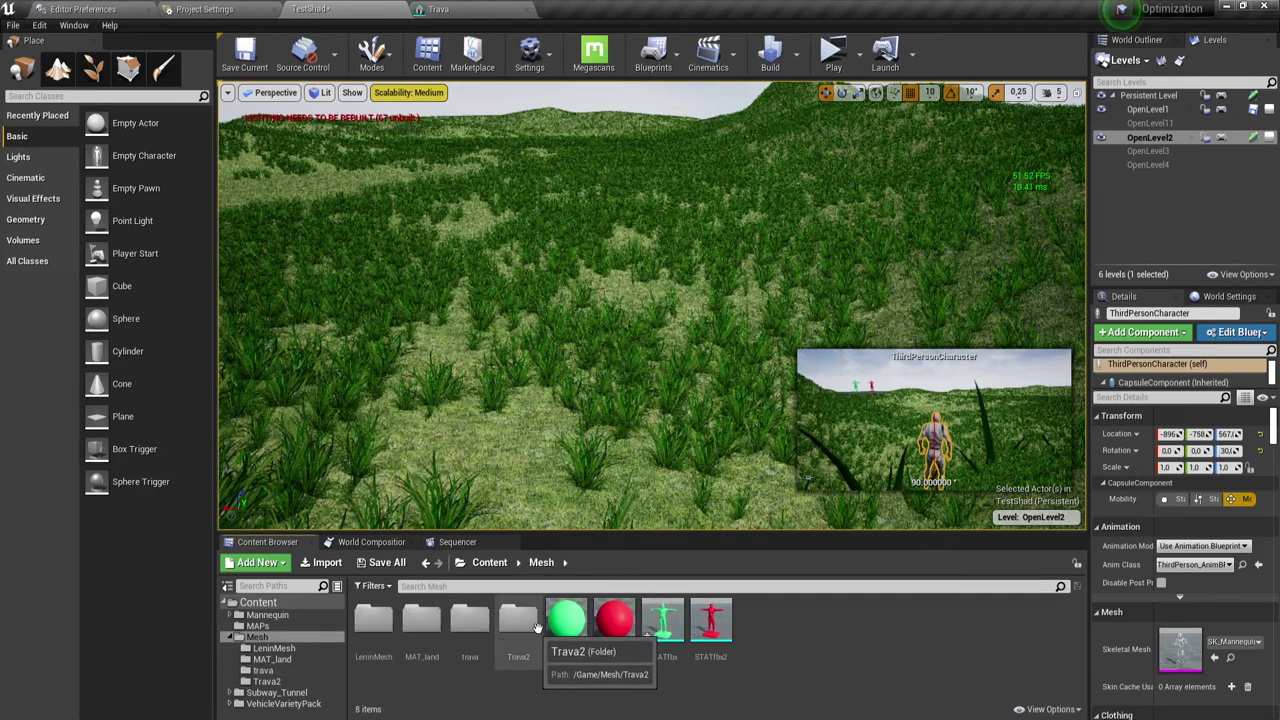
Open Trava2_Plane from the Trava2 folder, inspect it from several angles, then return to the Trava mesh.
{"action": "double_click", "coordinate": [520, 623]}
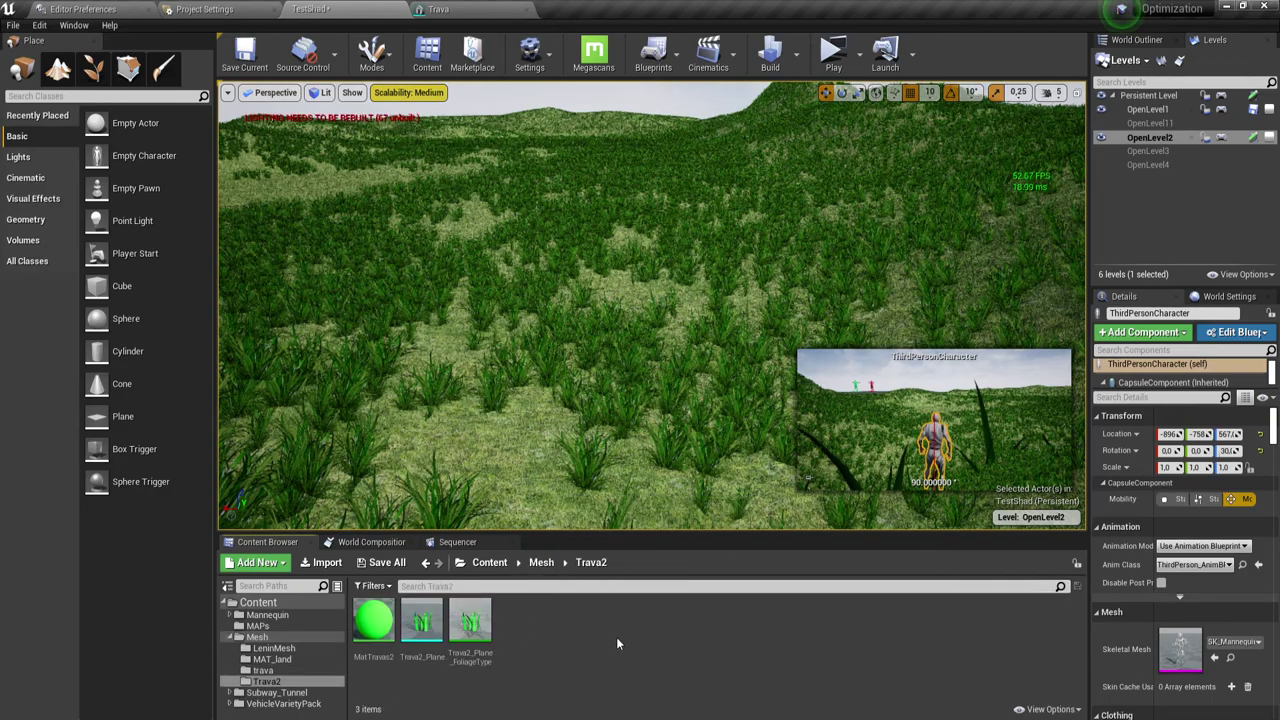
{"action": "double_click", "coordinate": [435, 622]}
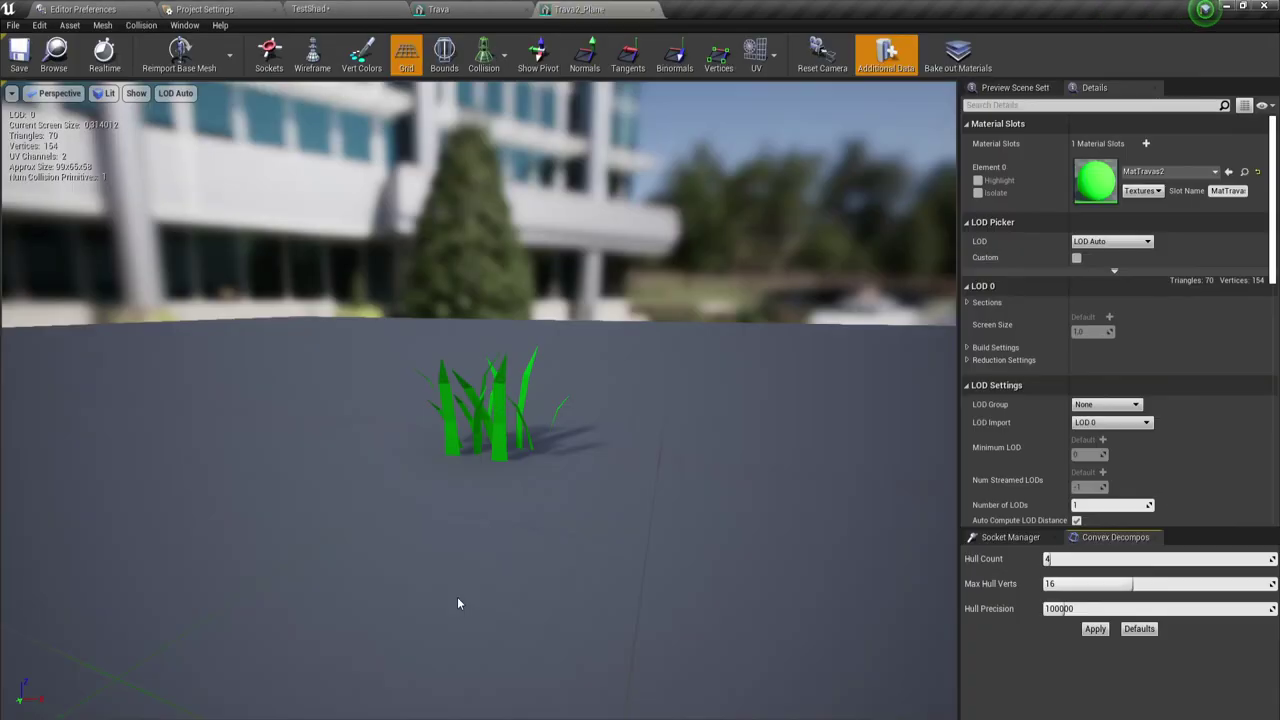
{"action": "left_click_drag", "start_coordinate": [454, 374], "coordinate": [457, 365]}
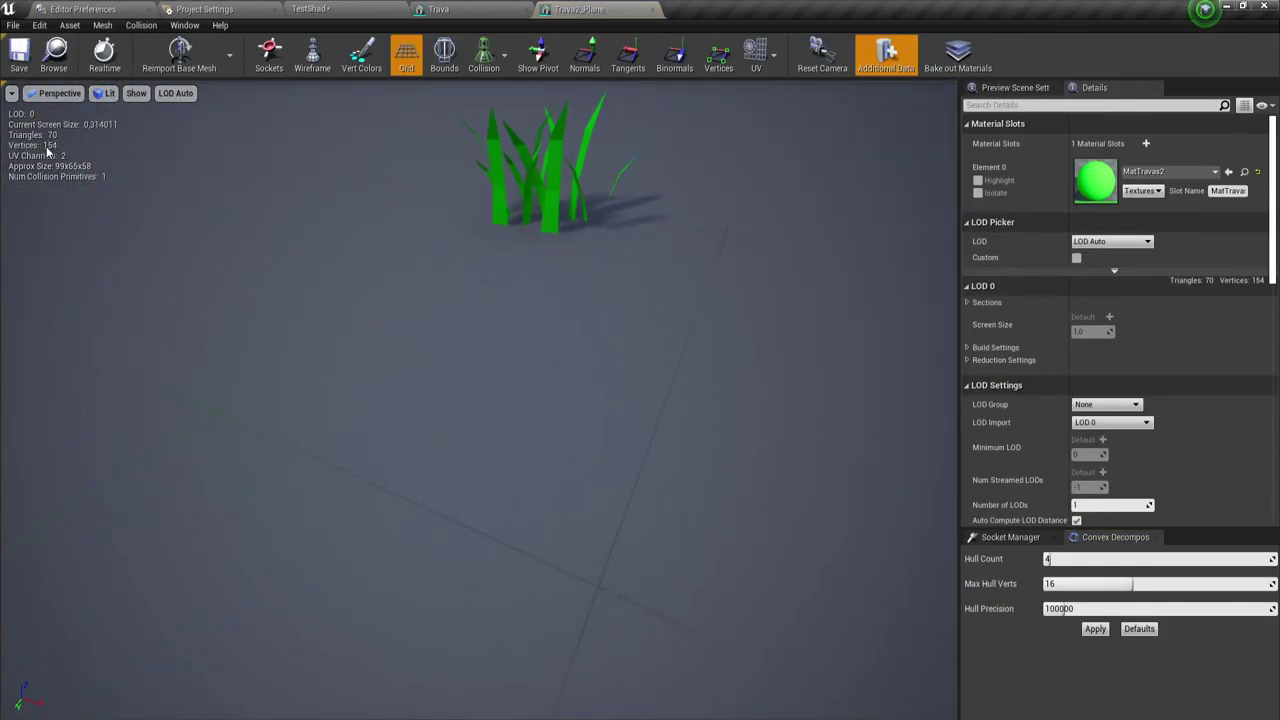
{"action": "mouse_move", "coordinate": [606, 236]}
{"action": "left_mouse_down"}
{"action": "mouse_move", "coordinate": [620, 340]}
{"action": "mouse_move", "coordinate": [620, 300]}
{"action": "left_mouse_up"}
{"action": "scroll", "coordinate": [606, 300], "scroll_direction": "up", "scroll_amount": 5}
{"action": "scroll", "coordinate": [606, 300], "scroll_direction": "down", "scroll_amount": 5}
{"action": "scroll", "coordinate": [620, 340], "scroll_direction": "up", "scroll_amount": 5}
{"action": "scroll", "coordinate": [620, 300], "scroll_direction": "down", "scroll_amount": 5}
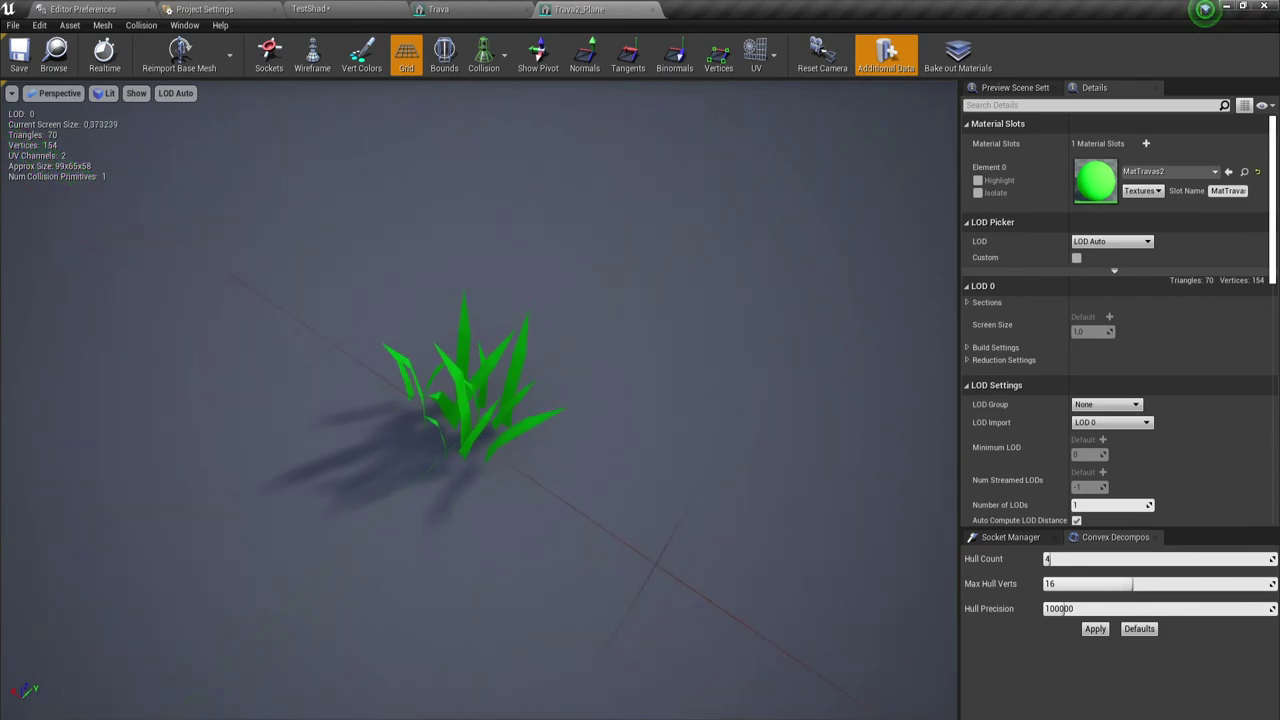
{"action": "left_click_drag", "start_coordinate": [600, 231], "coordinate": [700, 231]}
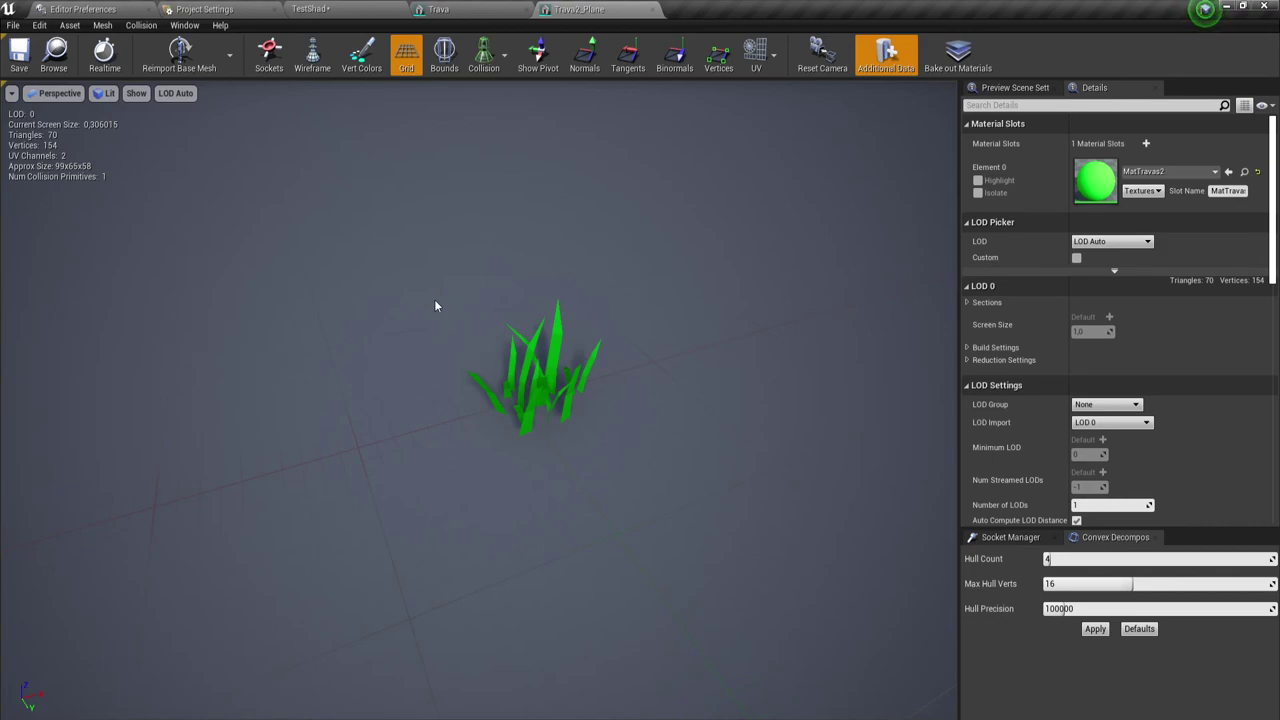
{"action": "left_click_drag", "start_coordinate": [533, 363], "coordinate": [533, 250]}
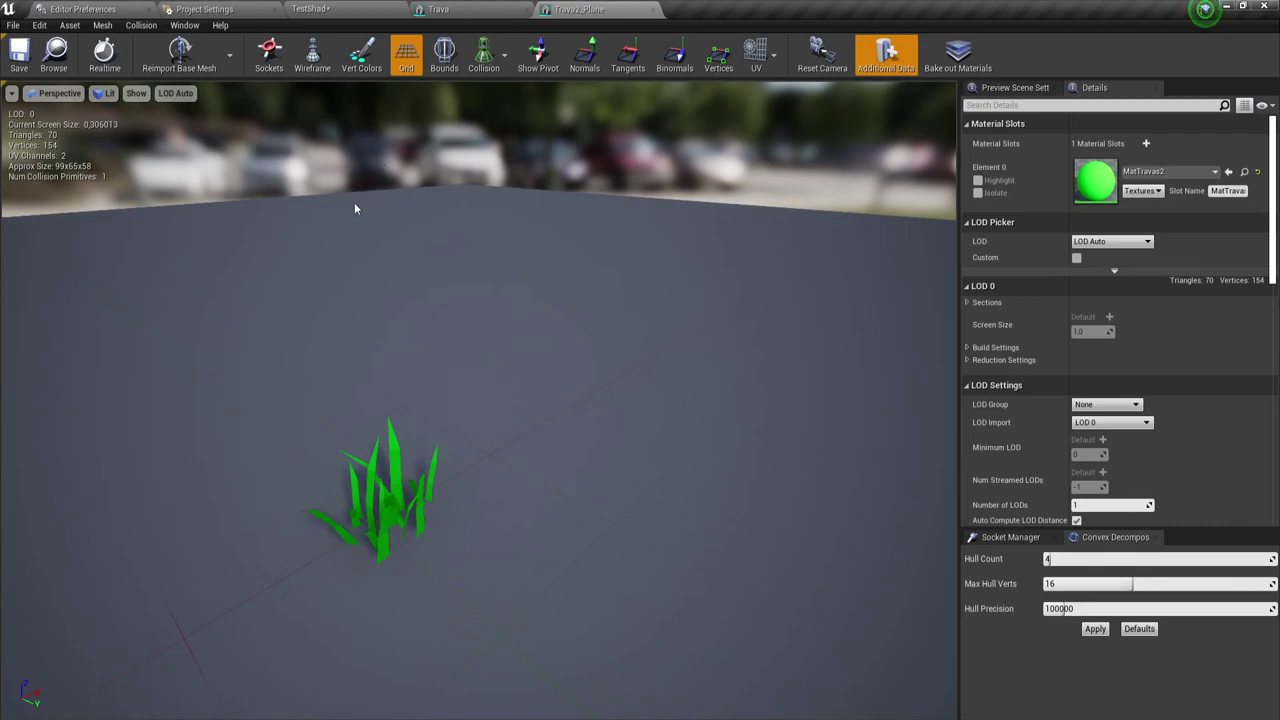
{"action": "left_click", "coordinate": [482, 9]}
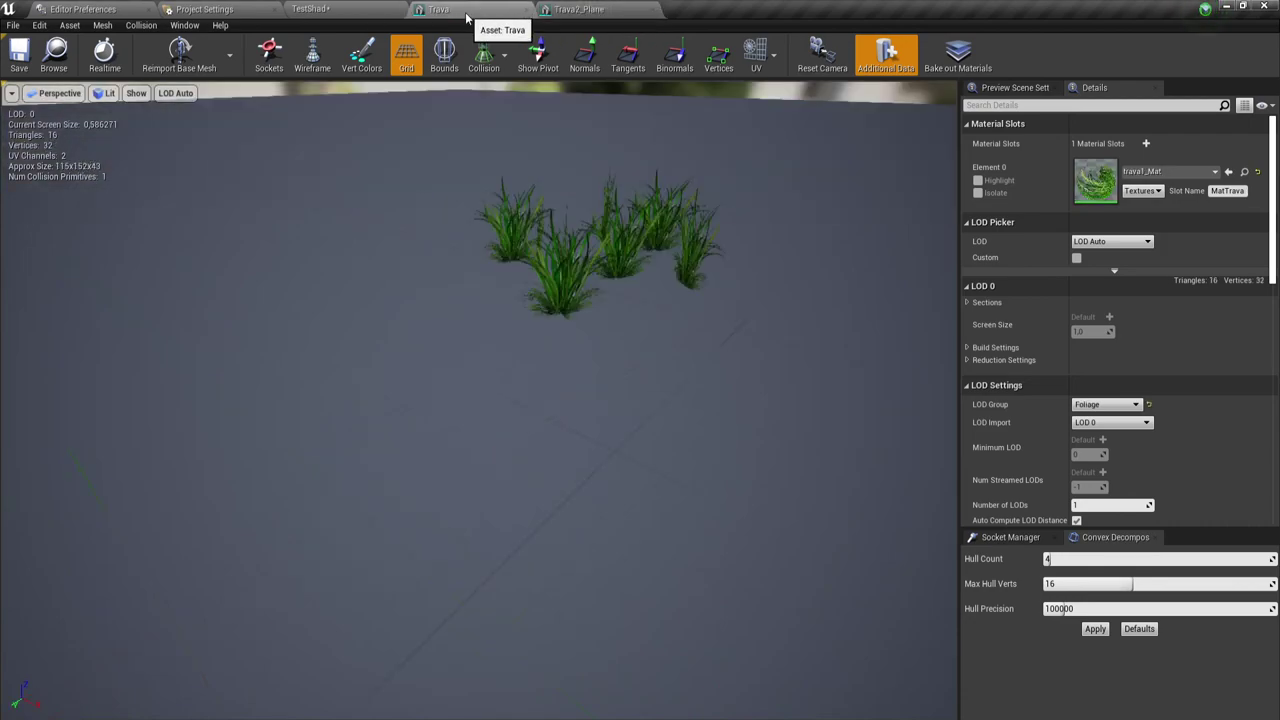
Make OpenLevel11 visible and current, frame the ThirdPersonCharacter, and run it forward in the preview.
{"action": "left_click", "coordinate": [333, 8]}
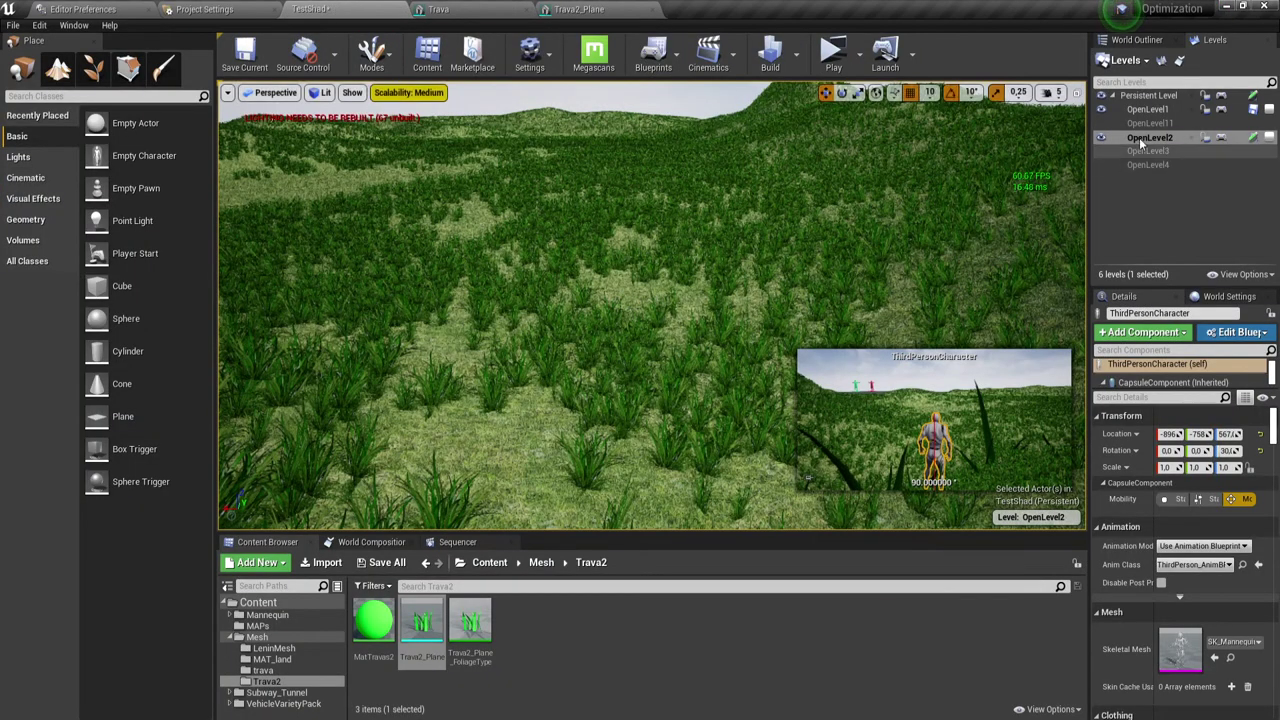
{"action": "left_click", "coordinate": [1101, 123]}
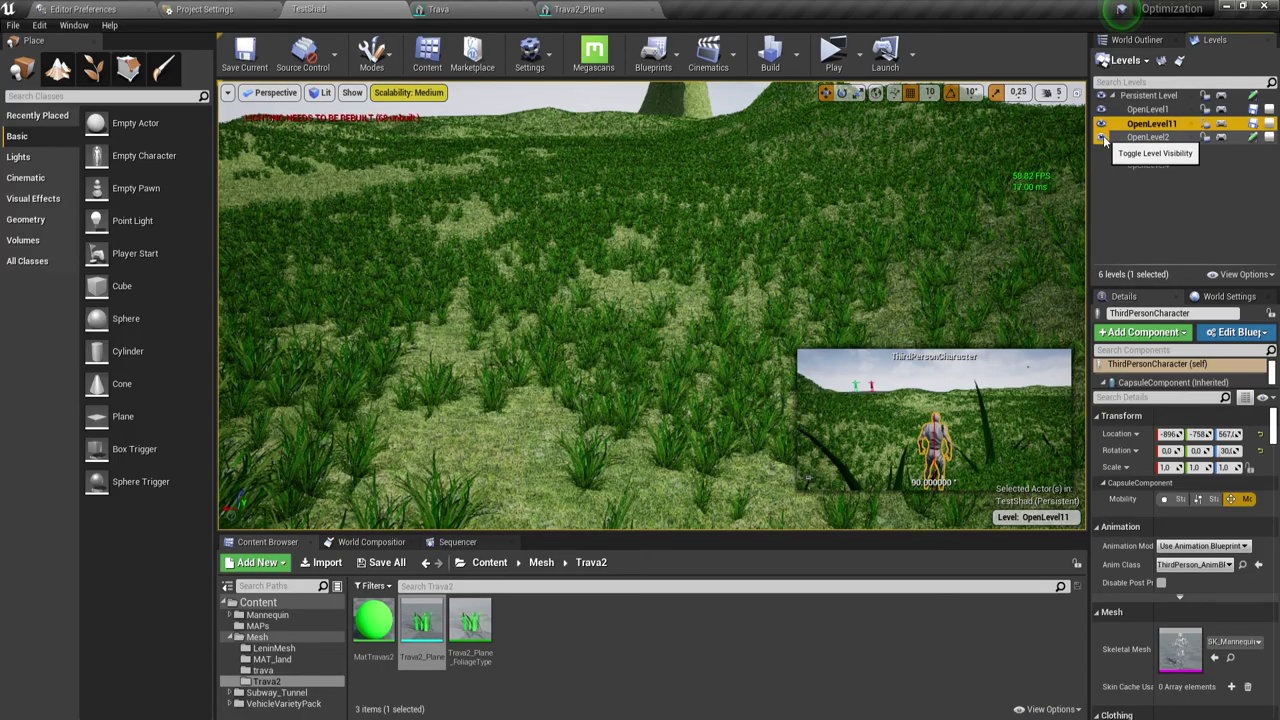
{"action": "double_click", "coordinate": [1140, 123]}
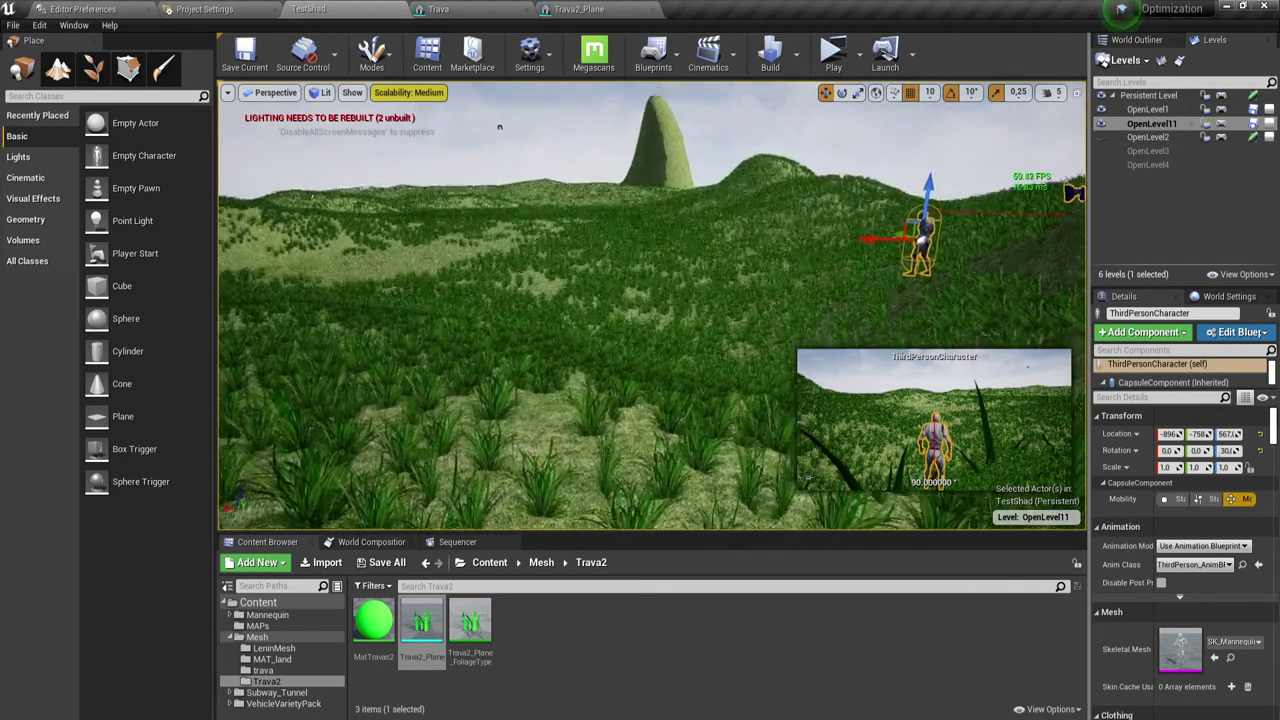
{"action": "key", "text": "f"}
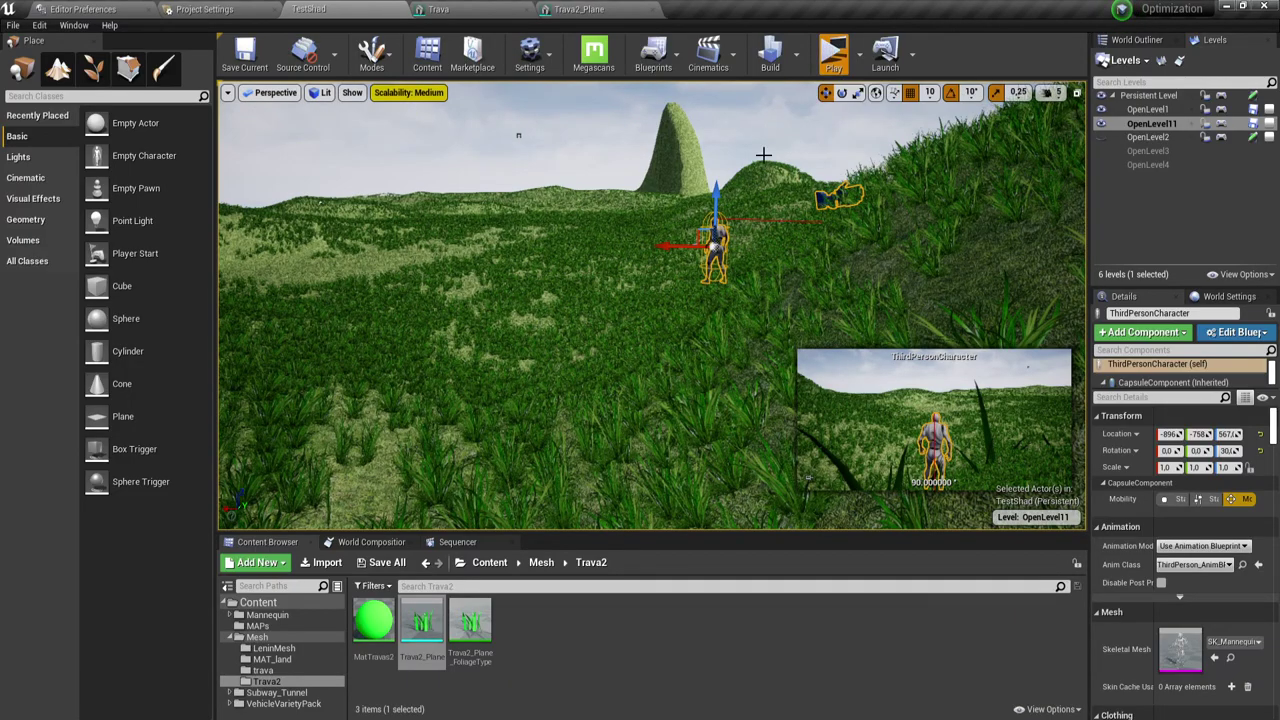
{"action": "key", "text": "w"}
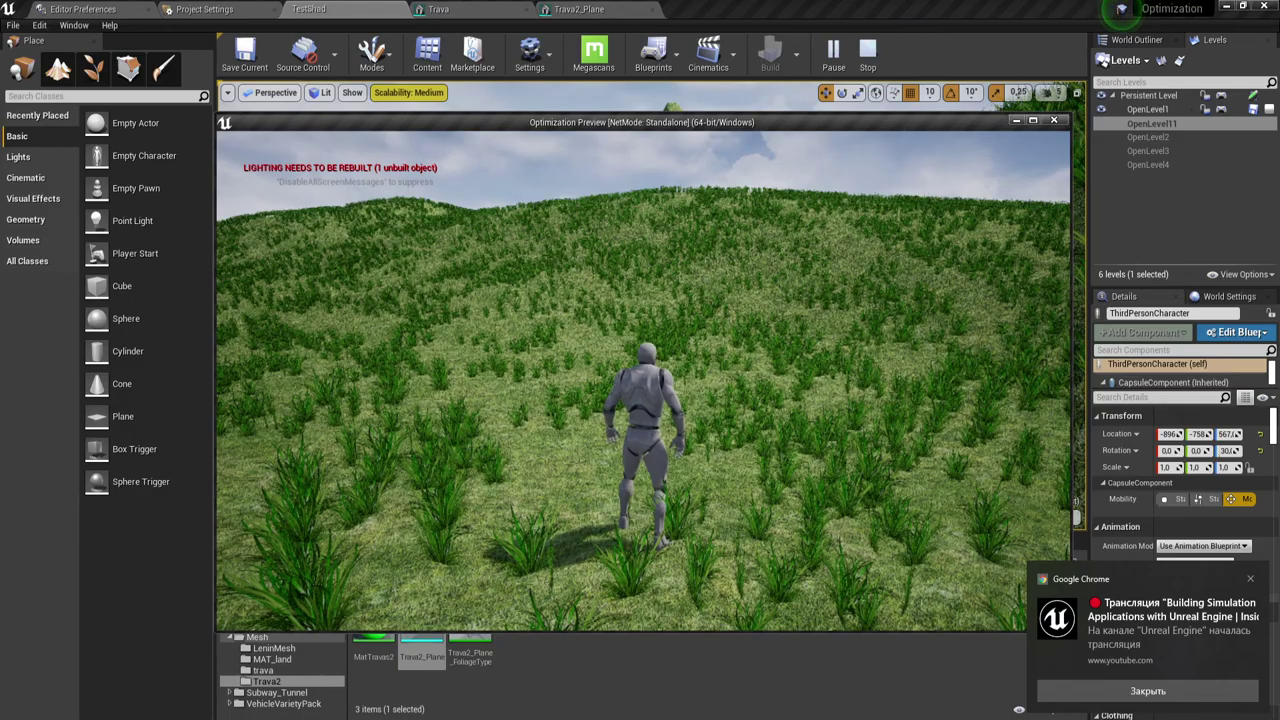
Dismiss the Chrome notification, run the character toward the hill, then stop the preview with Esc.
{"action": "key", "text": "shift+F1"}
{"action": "key", "text": "super"}
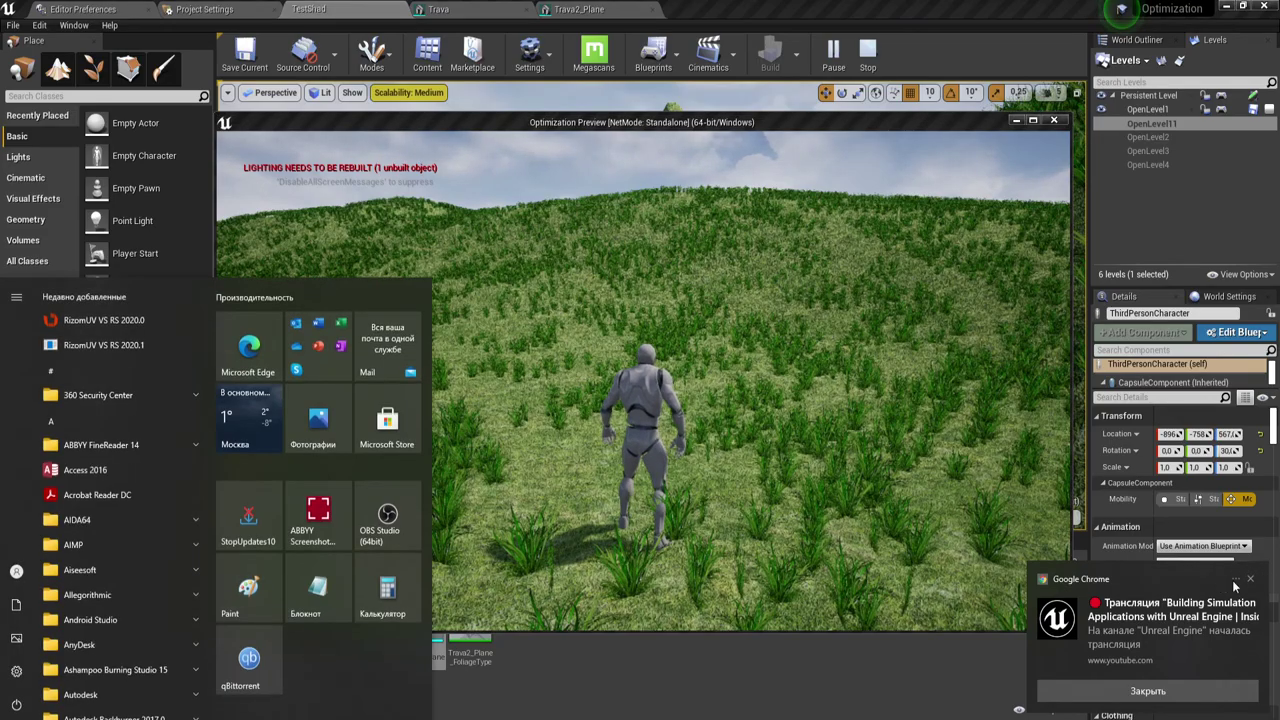
{"action": "left_click", "coordinate": [1252, 581]}
{"action": "left_click", "coordinate": [848, 388]}
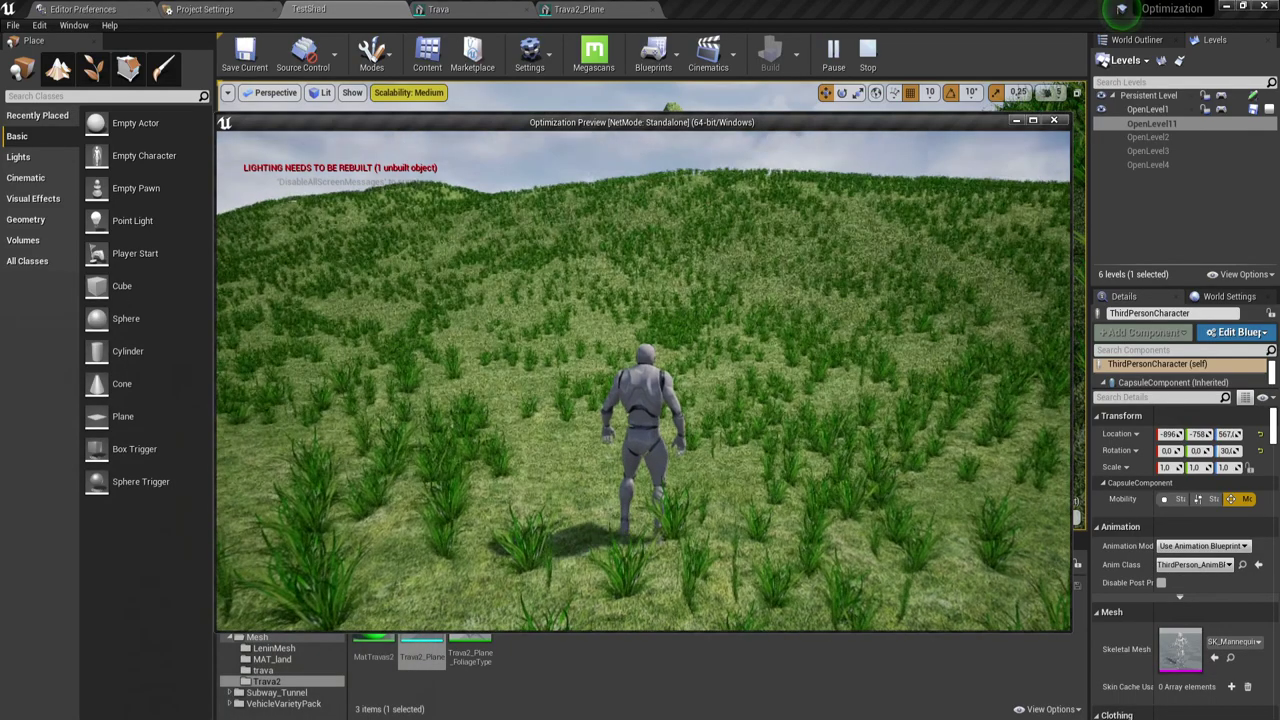
{"action": "key", "text": "w"}
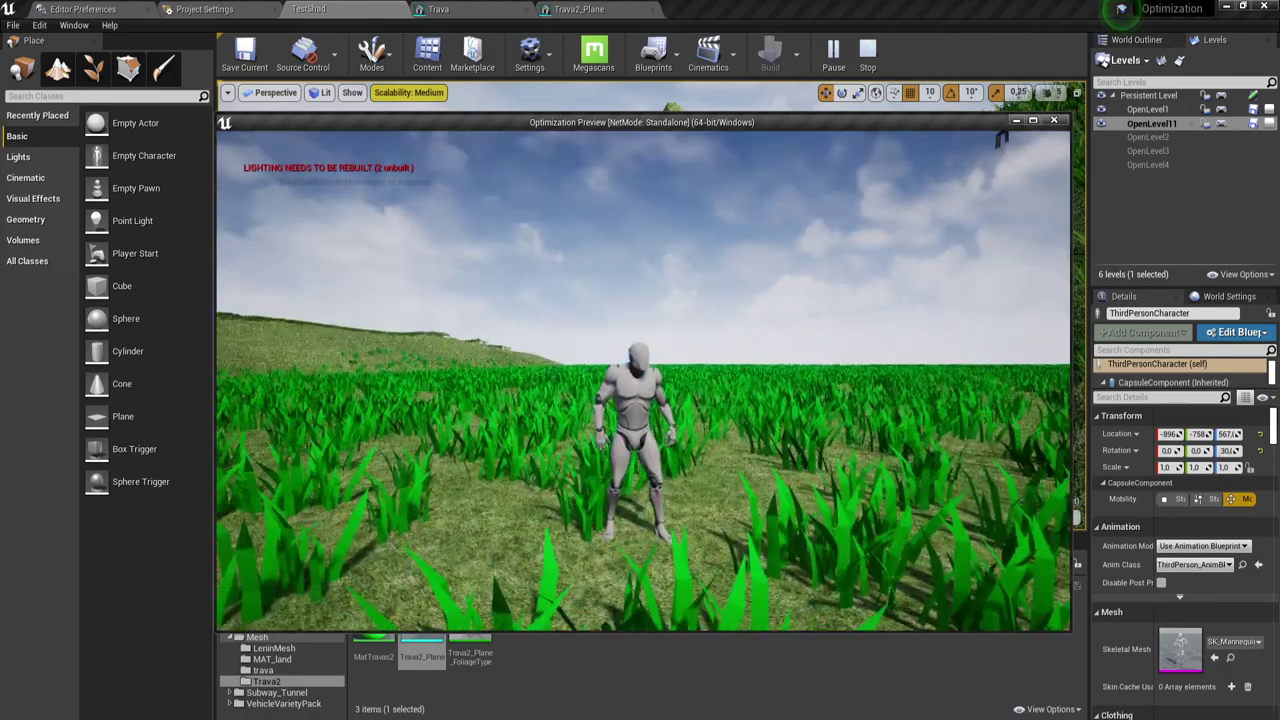
{"action": "key", "text": "Escape"}
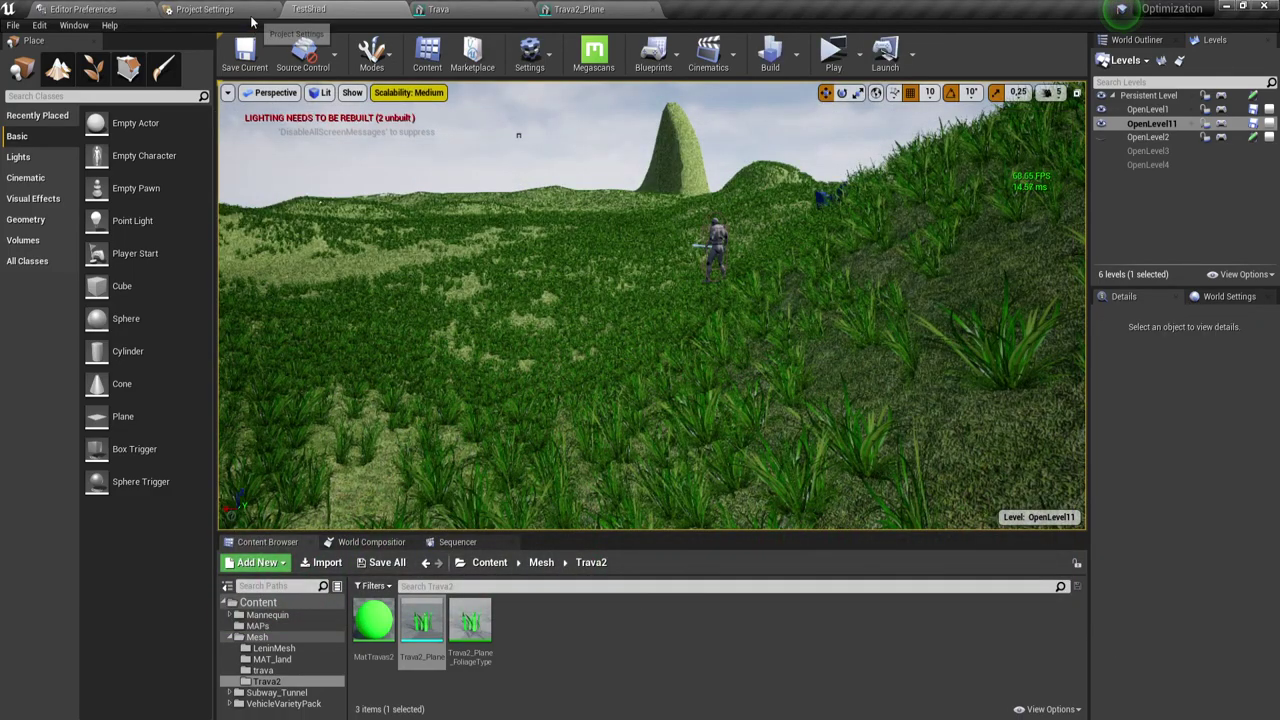
{"action": "left_click", "coordinate": [546, 58]}
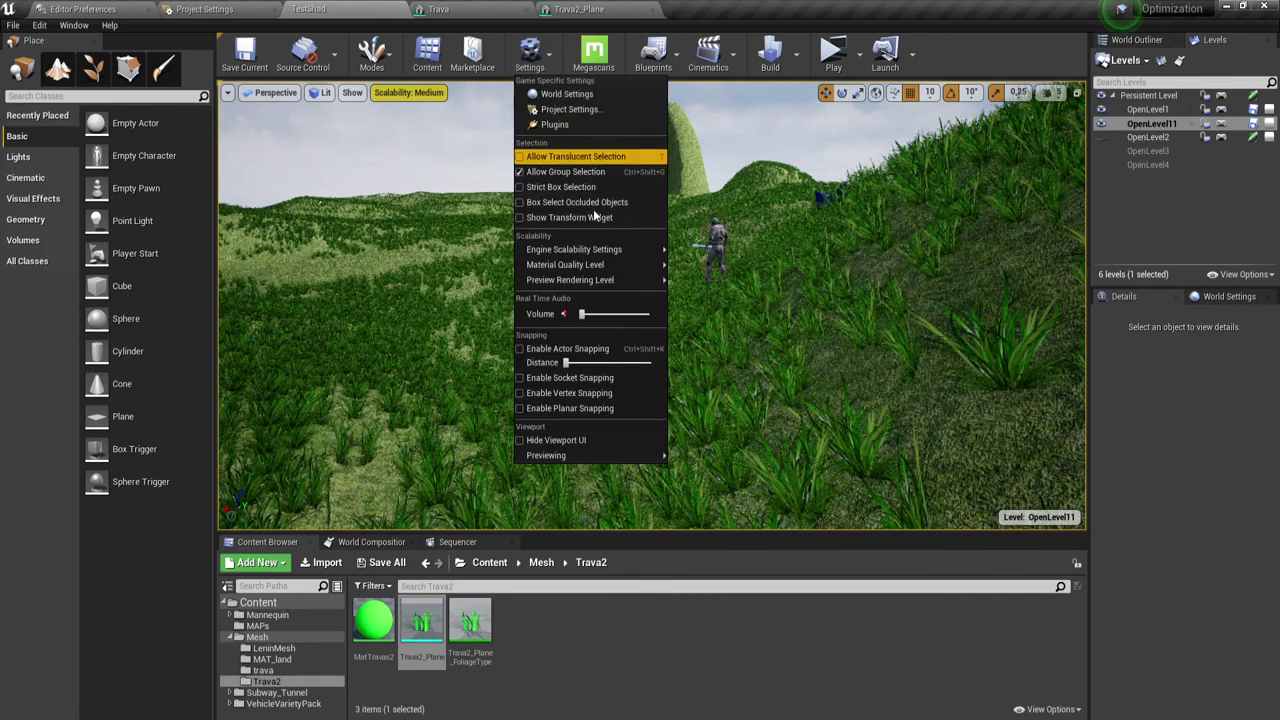
{"action": "mouse_move", "coordinate": [595, 250]}
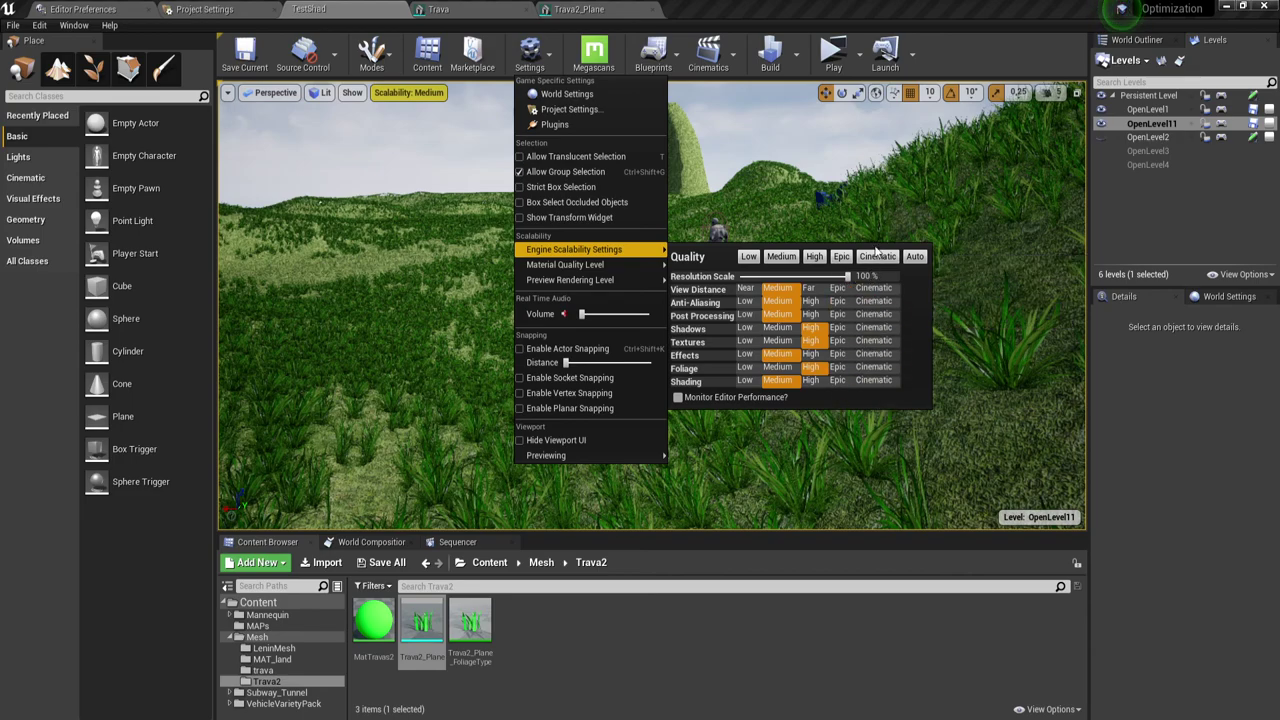
{"action": "left_click", "coordinate": [830, 160]}
{"action": "left_click", "coordinate": [830, 160]}
{"action": "key", "text": "f"}
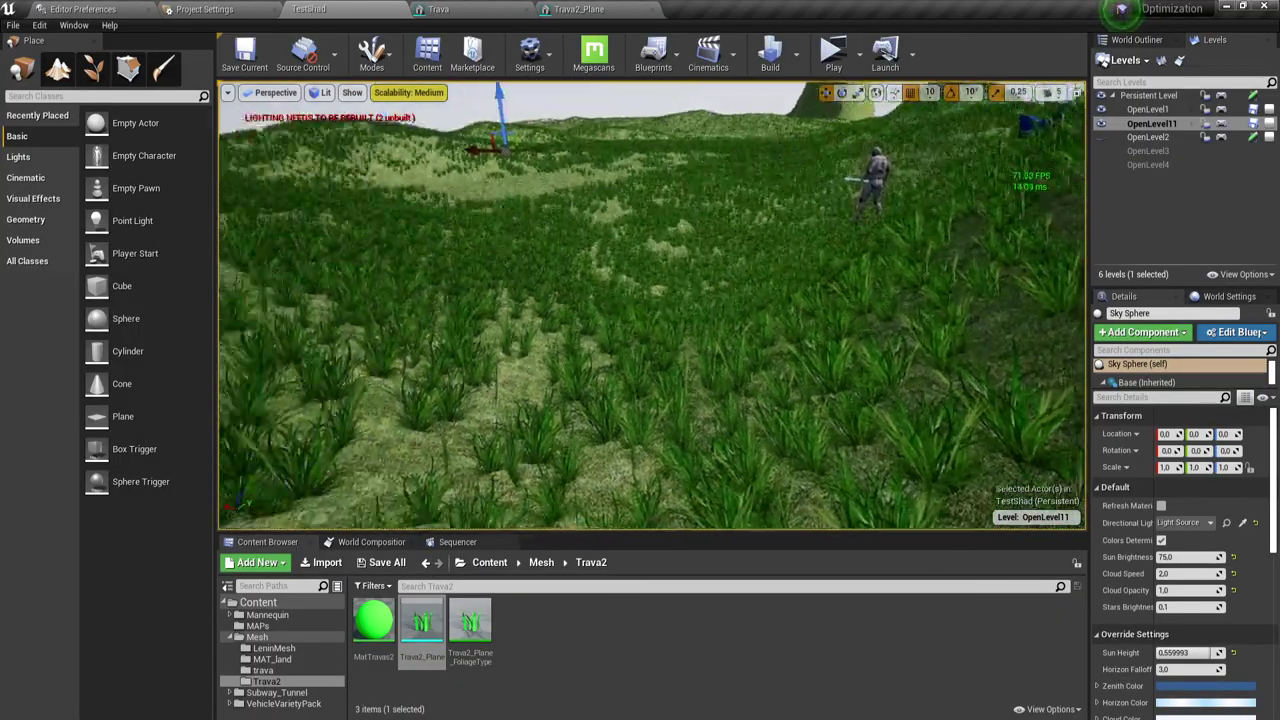
{"action": "right_click_drag", "start_coordinate": [809, 148], "coordinate": [697, 258]}
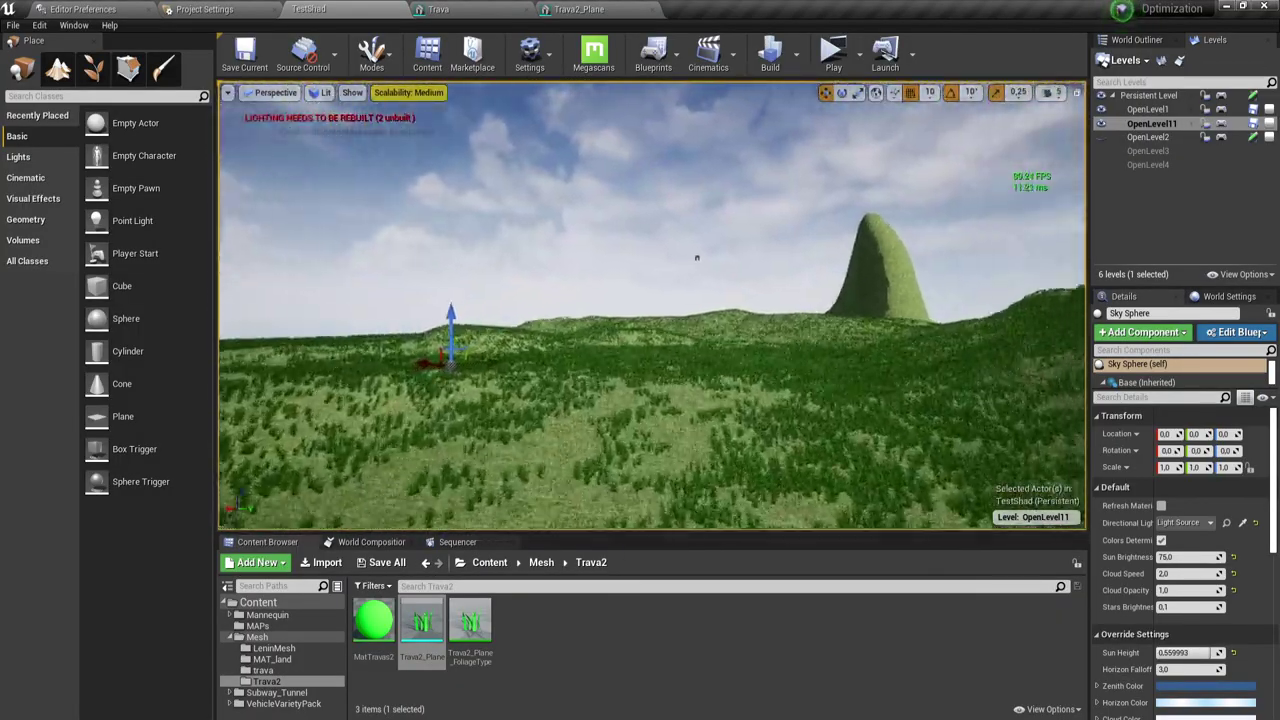
{"action": "mouse_move", "coordinate": [697, 258]}
{"action": "left_mouse_down"}
{"action": "mouse_move", "coordinate": [509, 109]}
{"action": "mouse_move", "coordinate": [440, 110]}
{"action": "left_mouse_up"}
{"action": "mouse_move", "coordinate": [440, 110]}
{"action": "right_mouse_down"}
{"action": "mouse_move", "coordinate": [440, 150]}
{"action": "mouse_move", "coordinate": [420, 110]}
{"action": "mouse_move", "coordinate": [470, 112]}
{"action": "mouse_move", "coordinate": [472, 90]}
{"action": "mouse_move", "coordinate": [480, 120]}
{"action": "mouse_move", "coordinate": [520, 120]}
{"action": "mouse_move", "coordinate": [520, 100]}
{"action": "mouse_move", "coordinate": [520, 125]}
{"action": "mouse_move", "coordinate": [837, 117]}
{"action": "mouse_move", "coordinate": [737, 91]}
{"action": "right_mouse_up"}
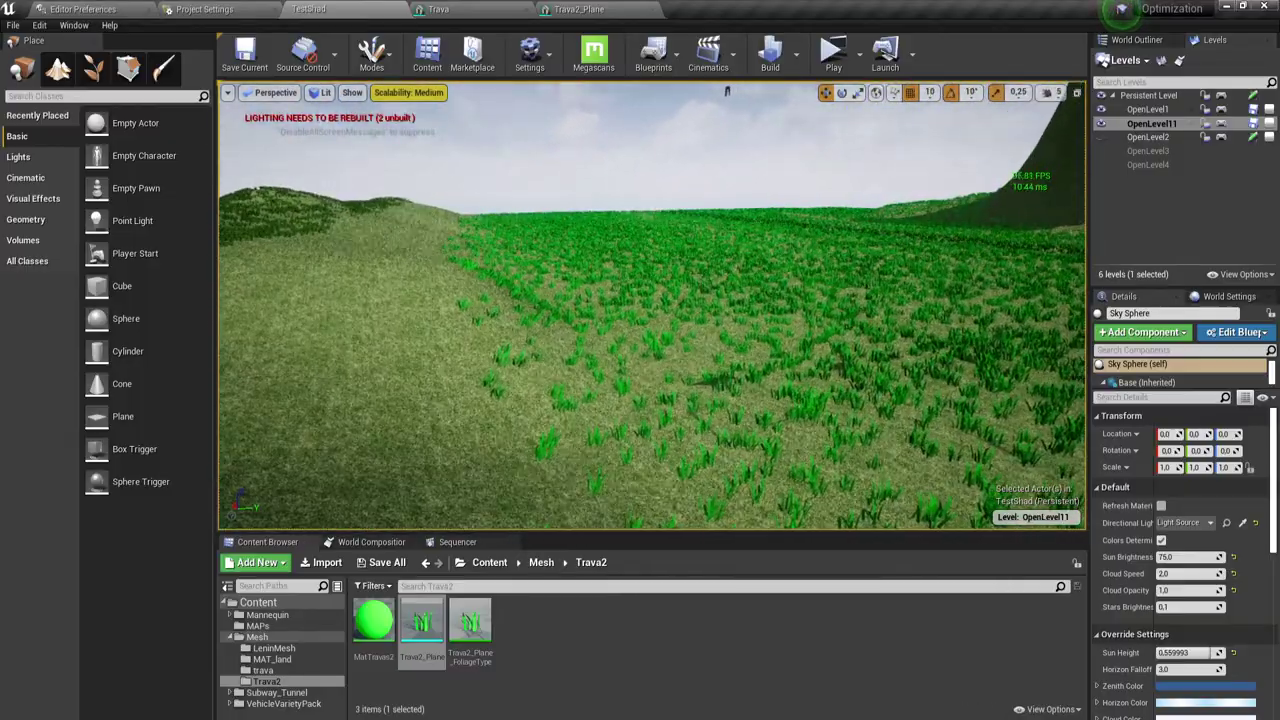
{"action": "left_click", "coordinate": [557, 627]}
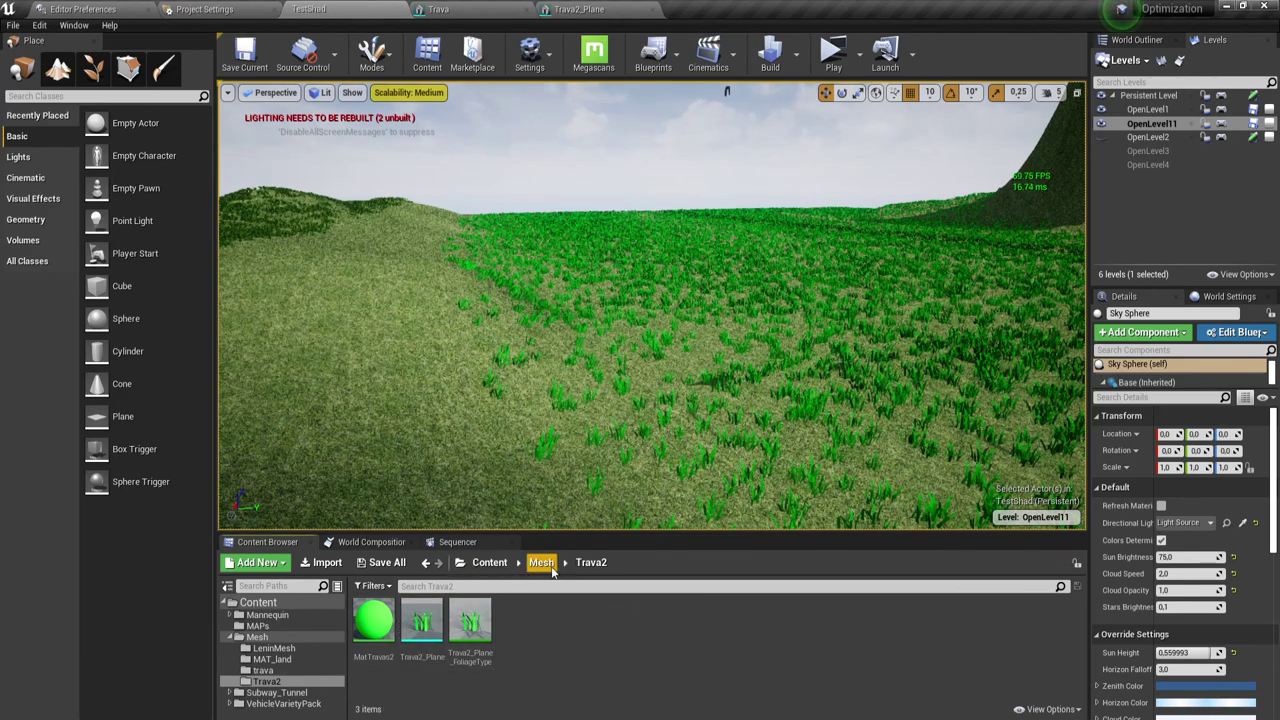
{"action": "mouse_move", "coordinate": [677, 380]}
{"action": "right_mouse_down"}
{"action": "mouse_move", "coordinate": [660, 330]}
{"action": "mouse_move", "coordinate": [585, 356]}
{"action": "mouse_move", "coordinate": [682, 354]}
{"action": "right_mouse_up"}
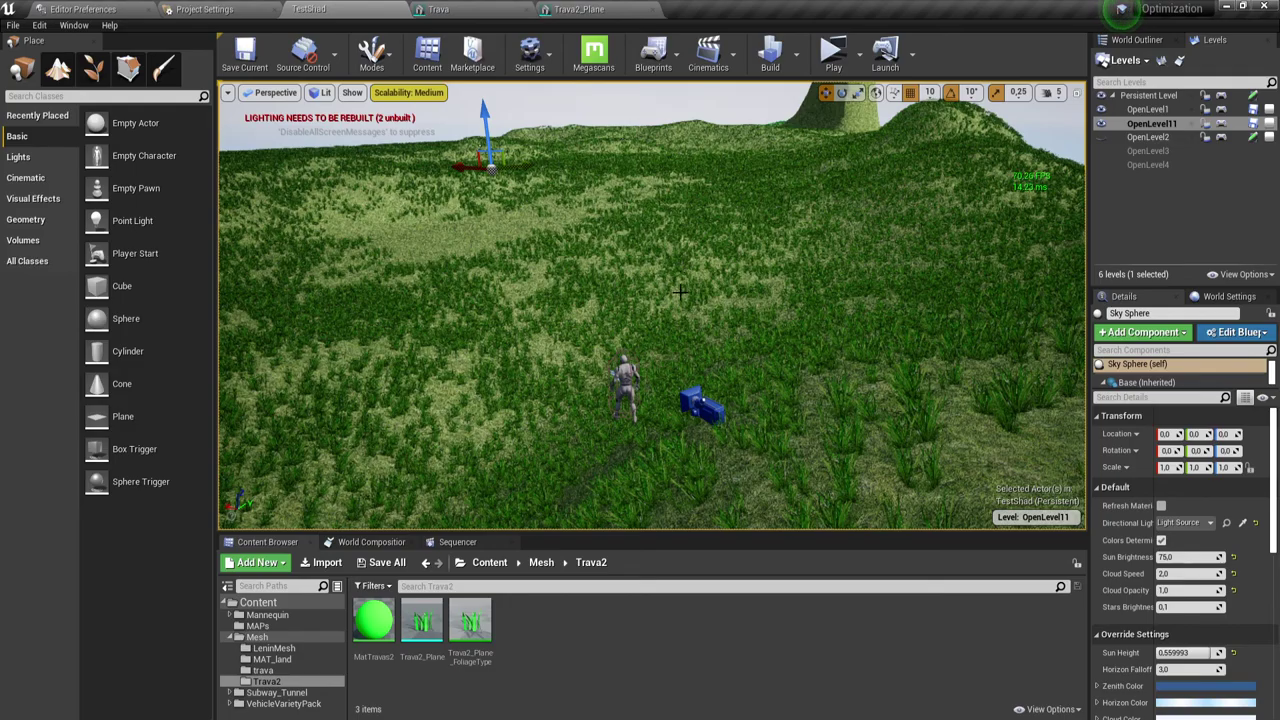
Run a short Play test, then select the landscape and enter Foliage mode with Shift+3.
{"action": "left_click", "coordinate": [835, 55]}
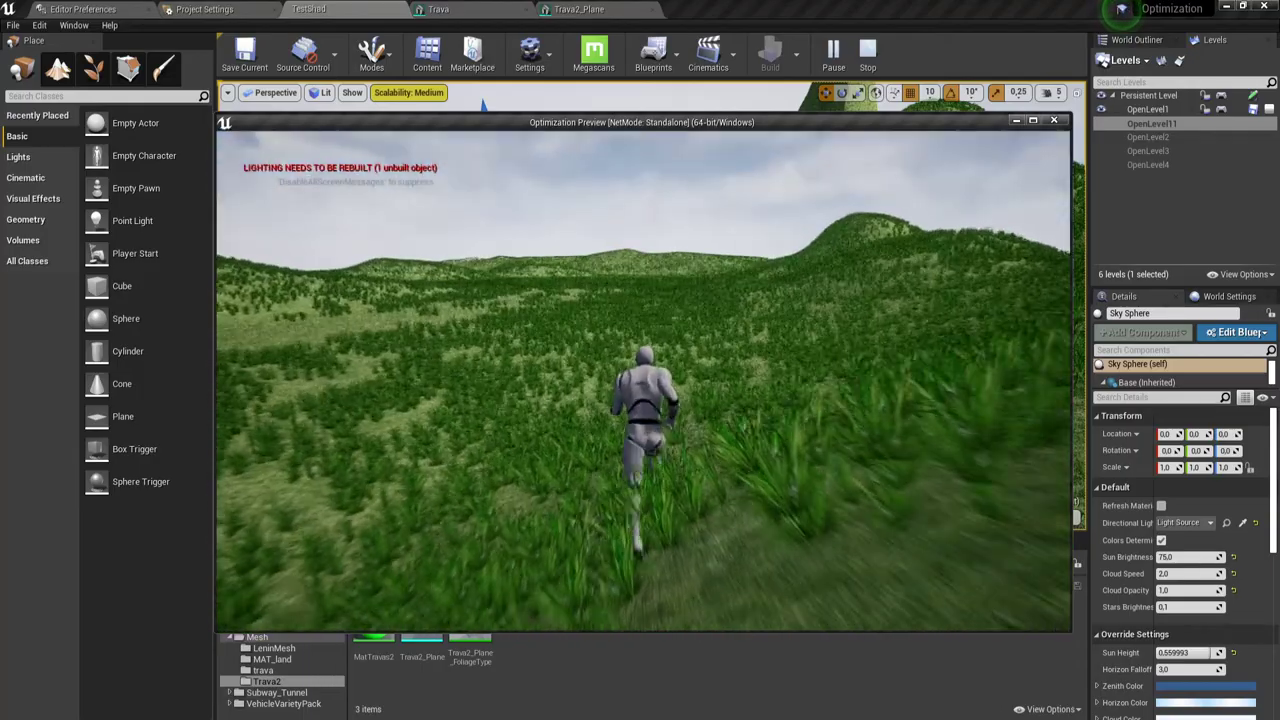
{"action": "key", "text": "Escape"}
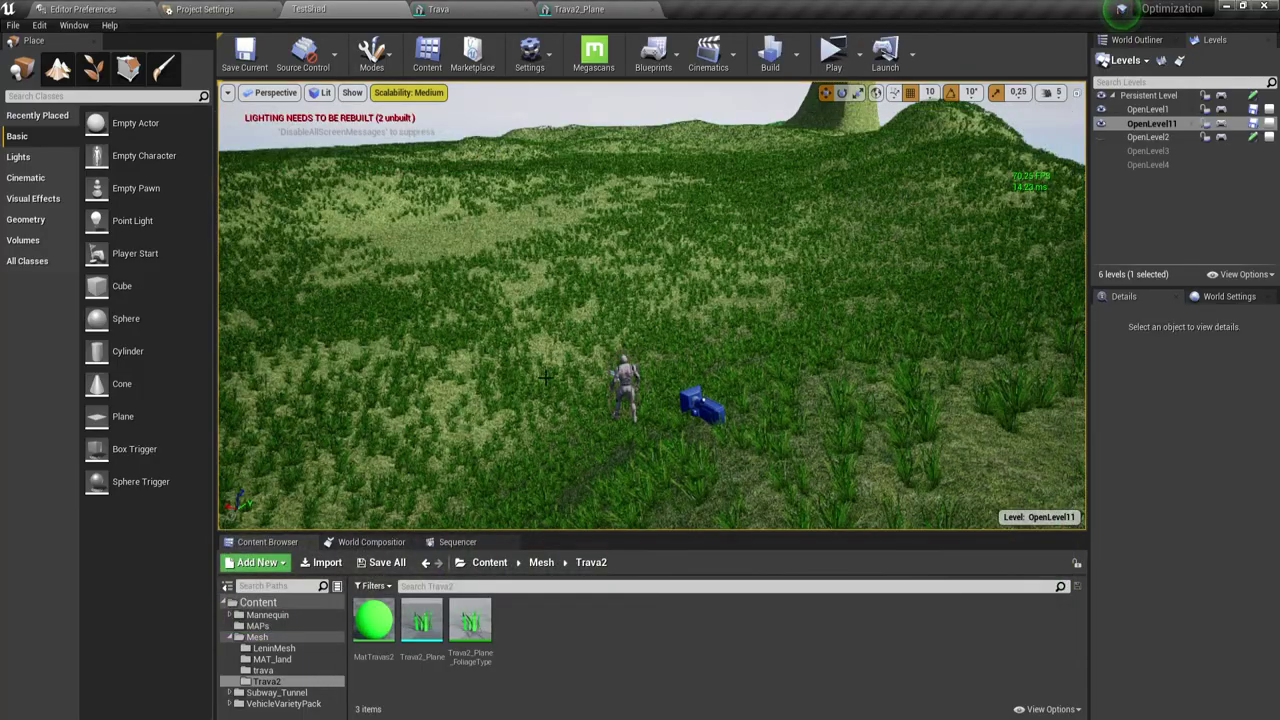
{"action": "left_click", "coordinate": [570, 280]}
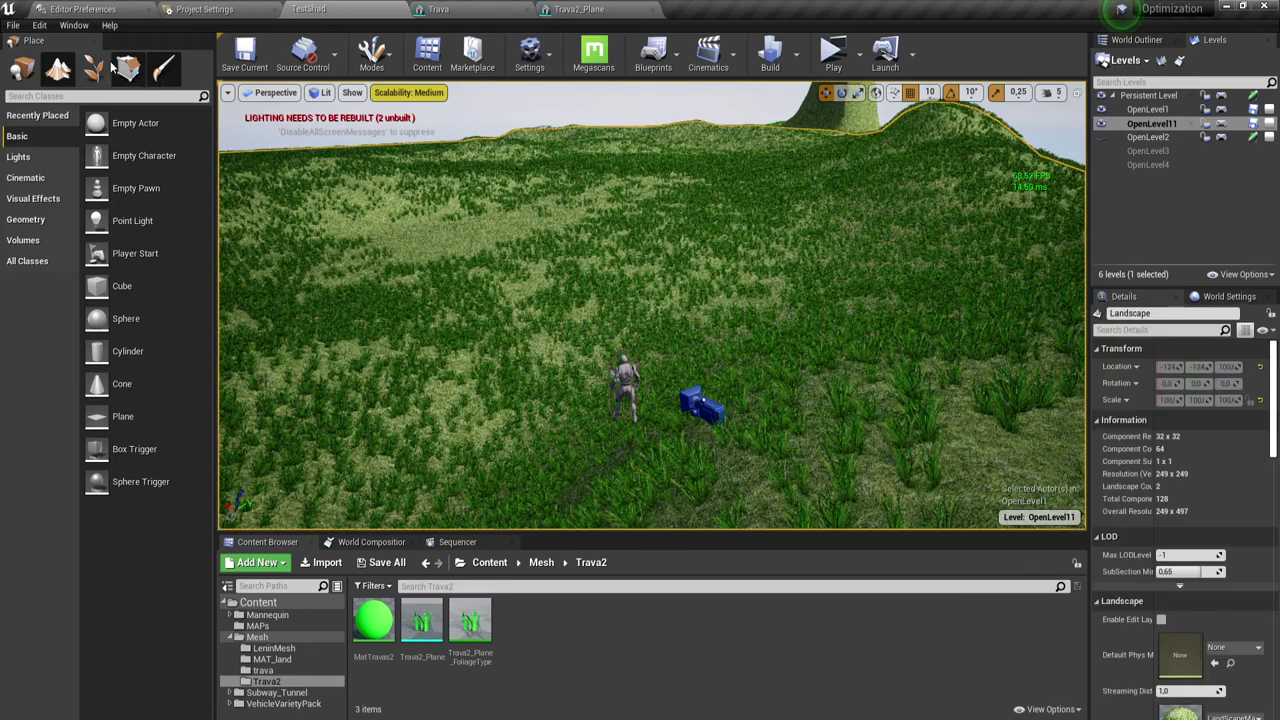
{"action": "key", "text": "shift+3"}
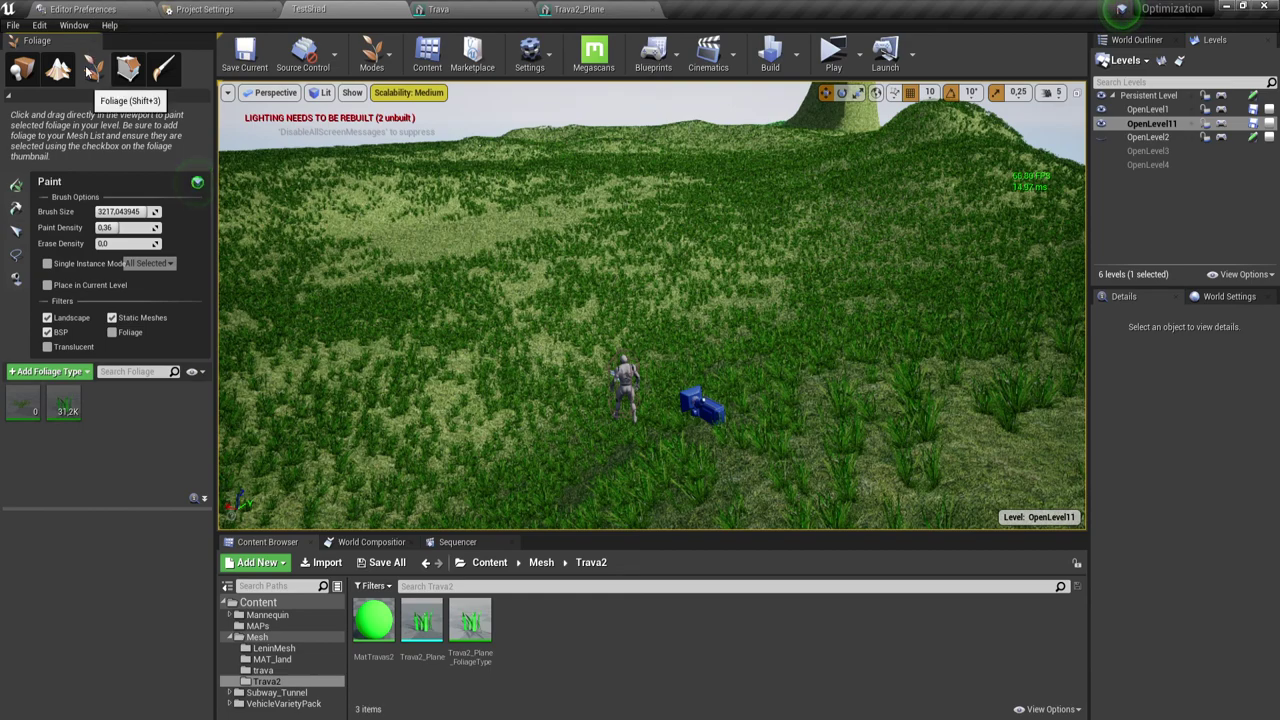
Uncheck Cast Shadow in Trava_FoliageType's Instance Settings, then return to Place mode.
{"action": "left_click", "coordinate": [22, 403]}
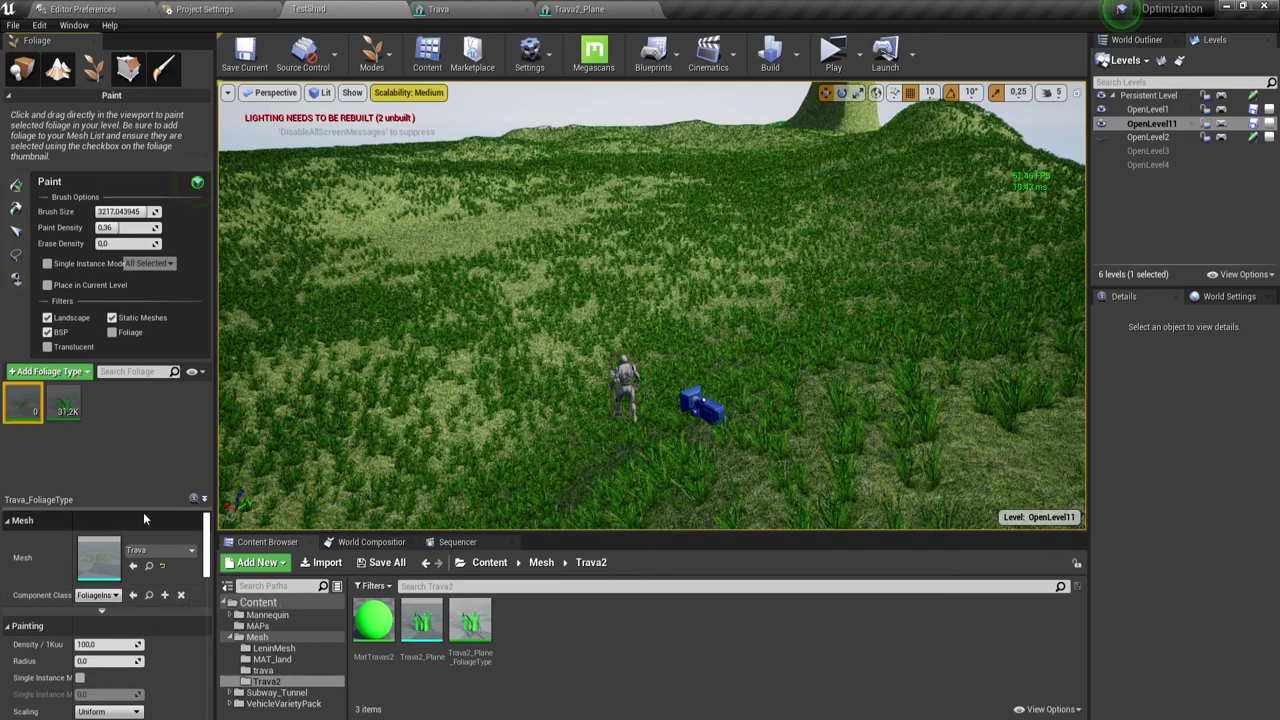
{"action": "left_click", "coordinate": [28, 520]}
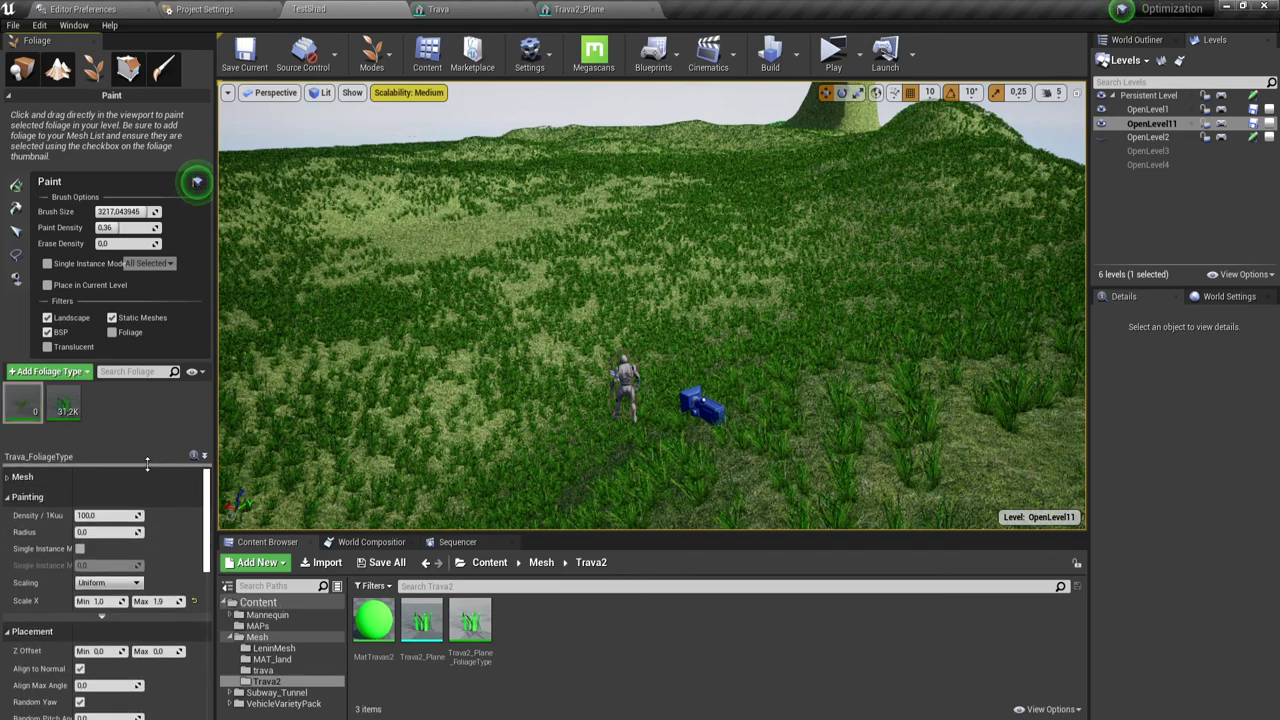
{"action": "left_click", "coordinate": [11, 474]}
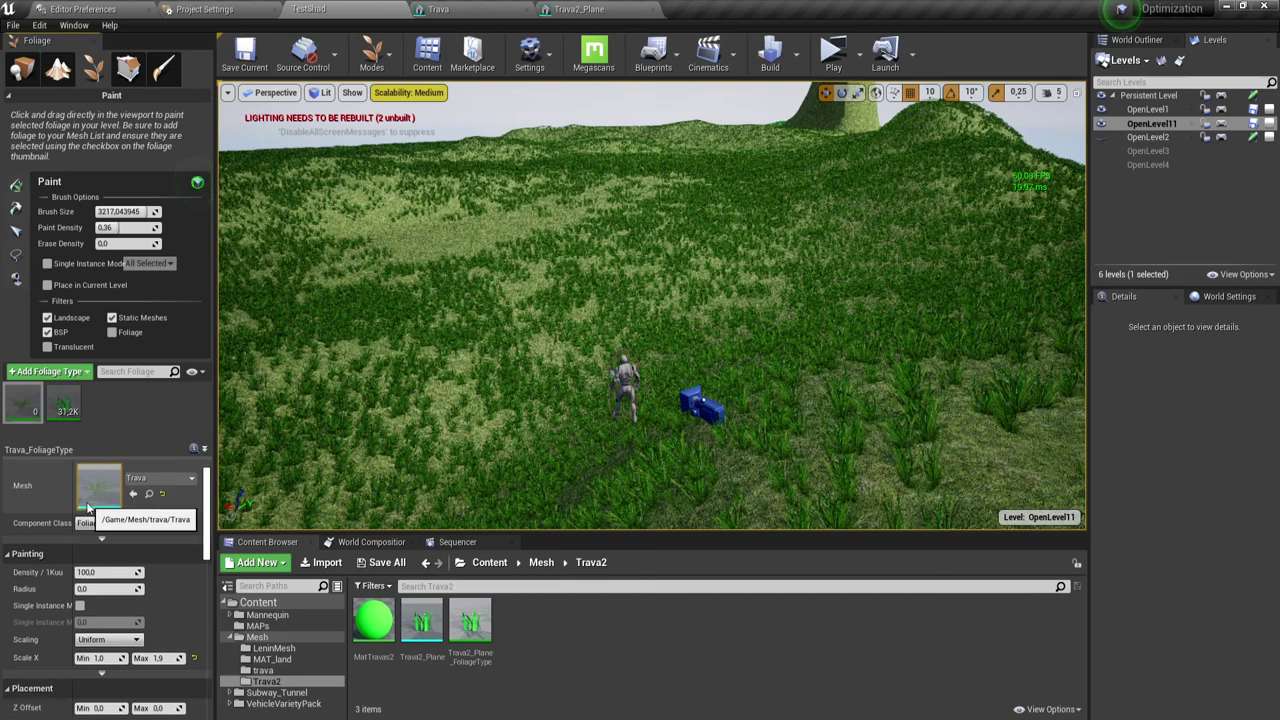
{"action": "scroll", "coordinate": [88, 508], "scroll_direction": "down", "scroll_amount": 2}
{"action": "scroll", "coordinate": [88, 507], "scroll_direction": "down", "scroll_amount": 3}
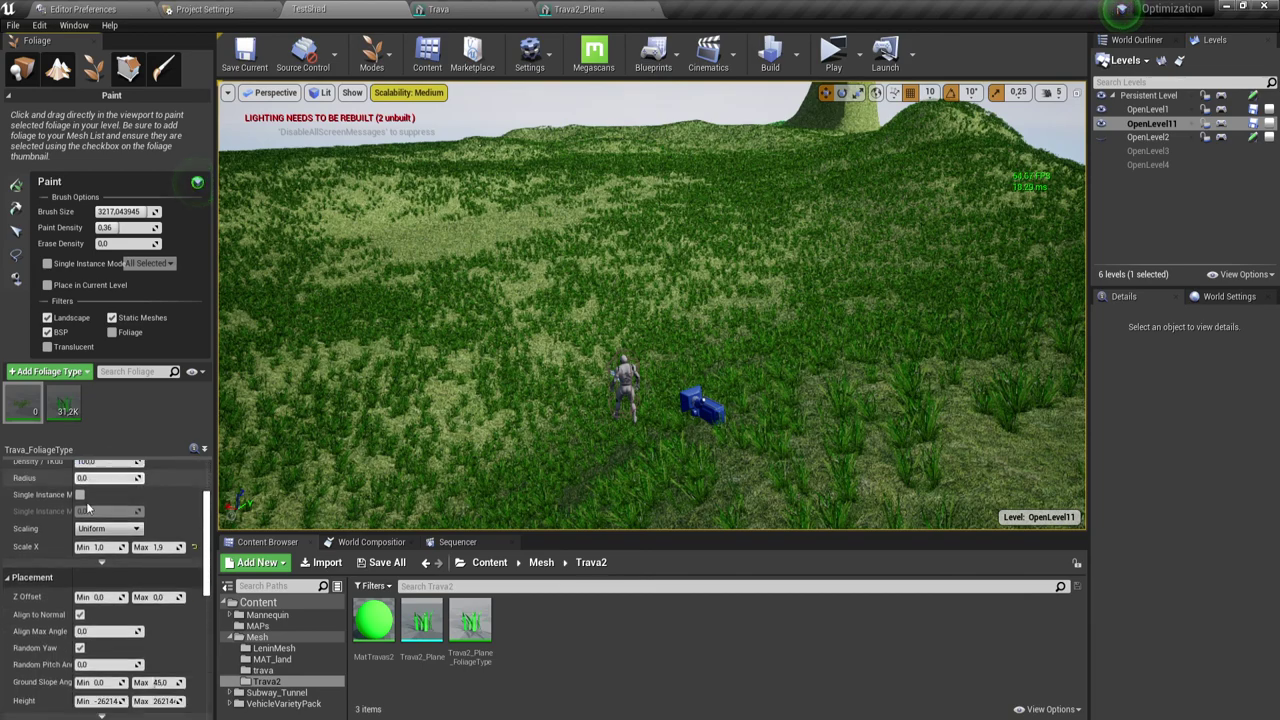
{"action": "scroll", "coordinate": [77, 503], "scroll_direction": "down", "scroll_amount": 1}
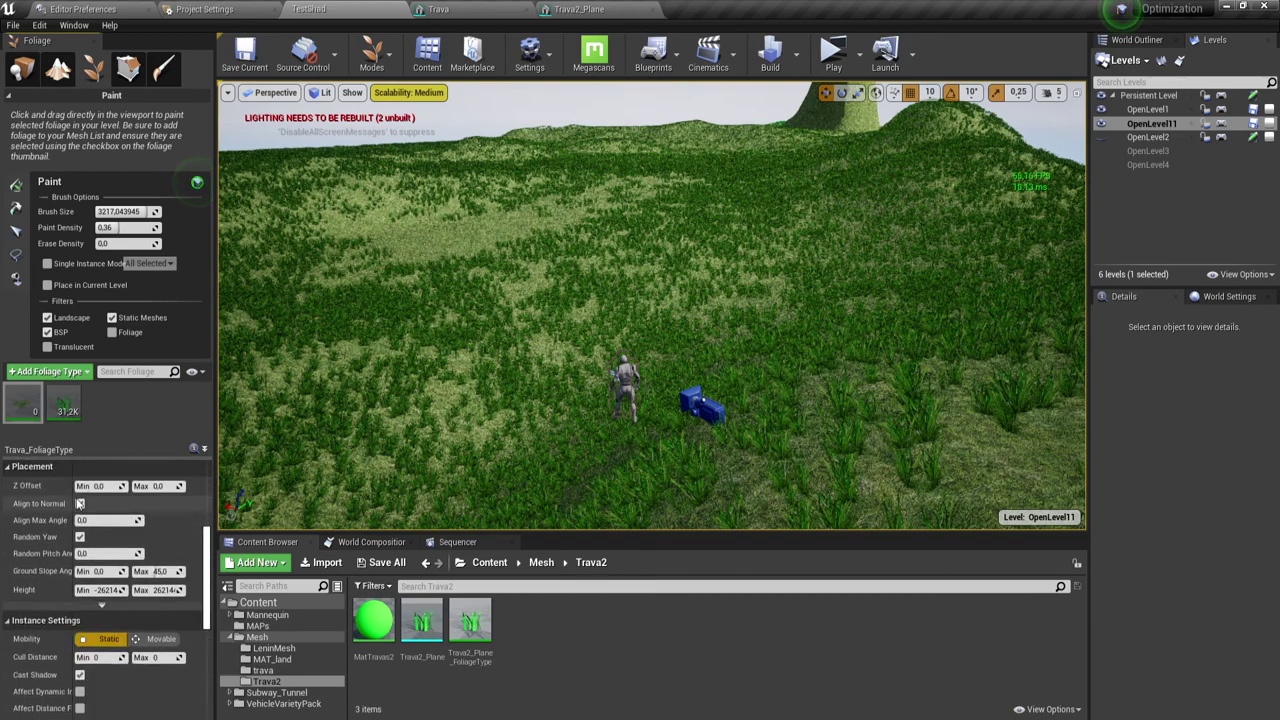
{"action": "scroll", "coordinate": [45, 545], "scroll_direction": "down", "scroll_amount": 3}
{"action": "scroll", "coordinate": [42, 551], "scroll_direction": "down", "scroll_amount": 1}
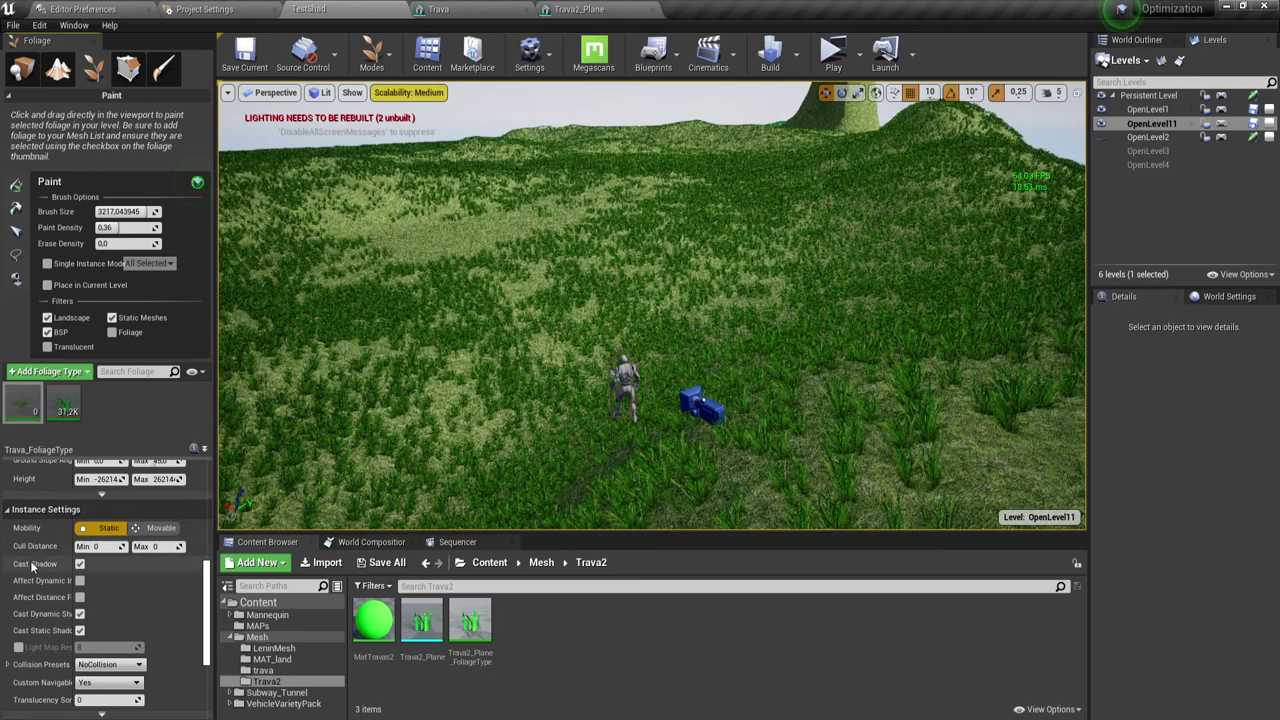
{"action": "left_click", "coordinate": [80, 565]}
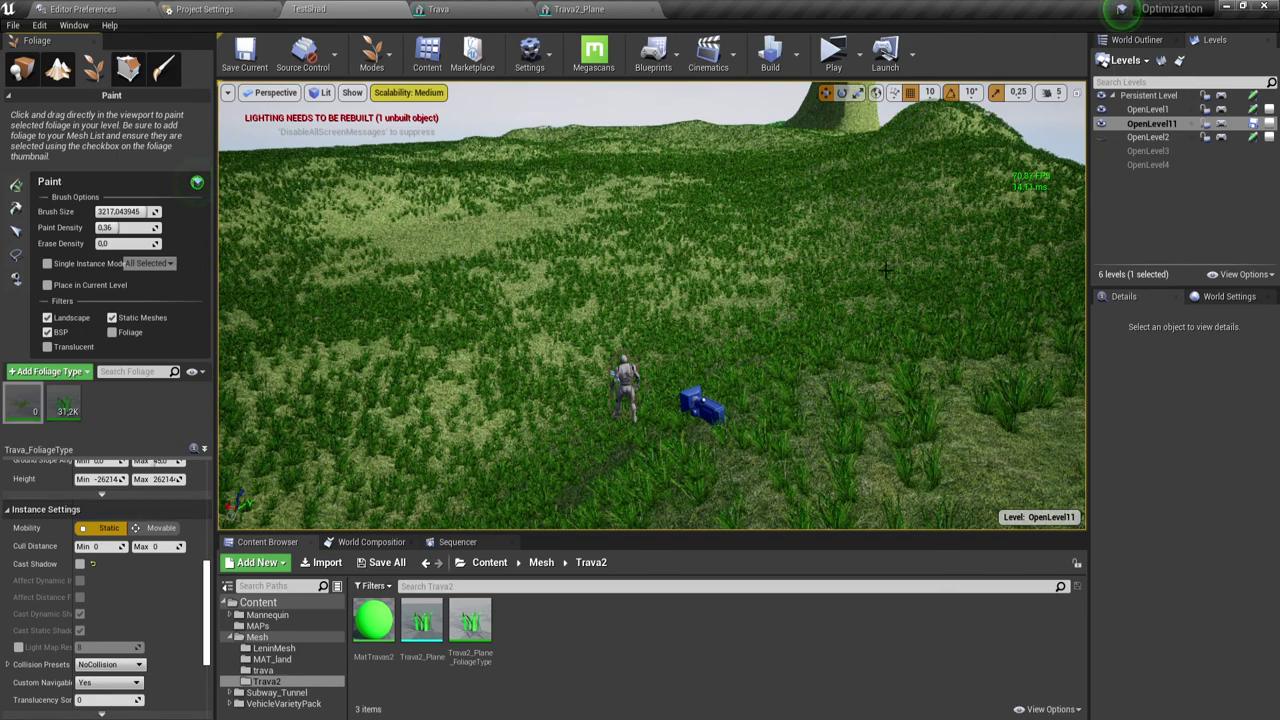
{"action": "left_click", "coordinate": [22, 70]}
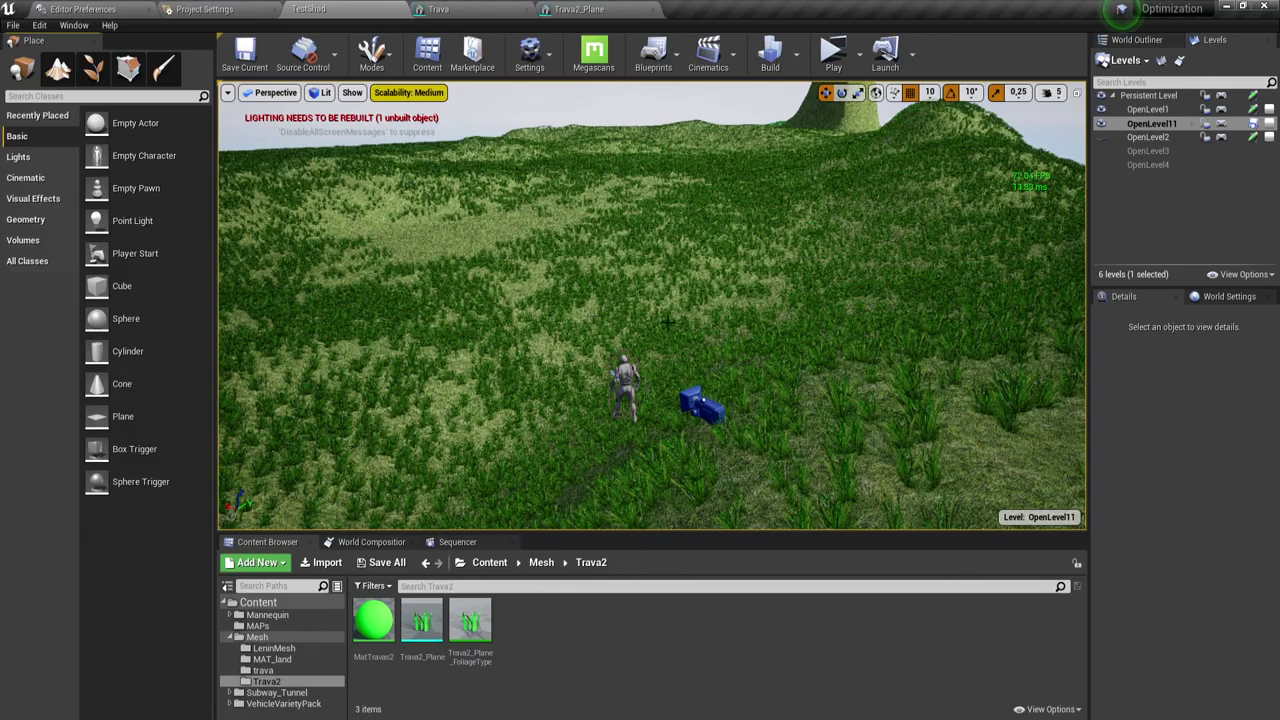
{"action": "left_click", "coordinate": [833, 55]}
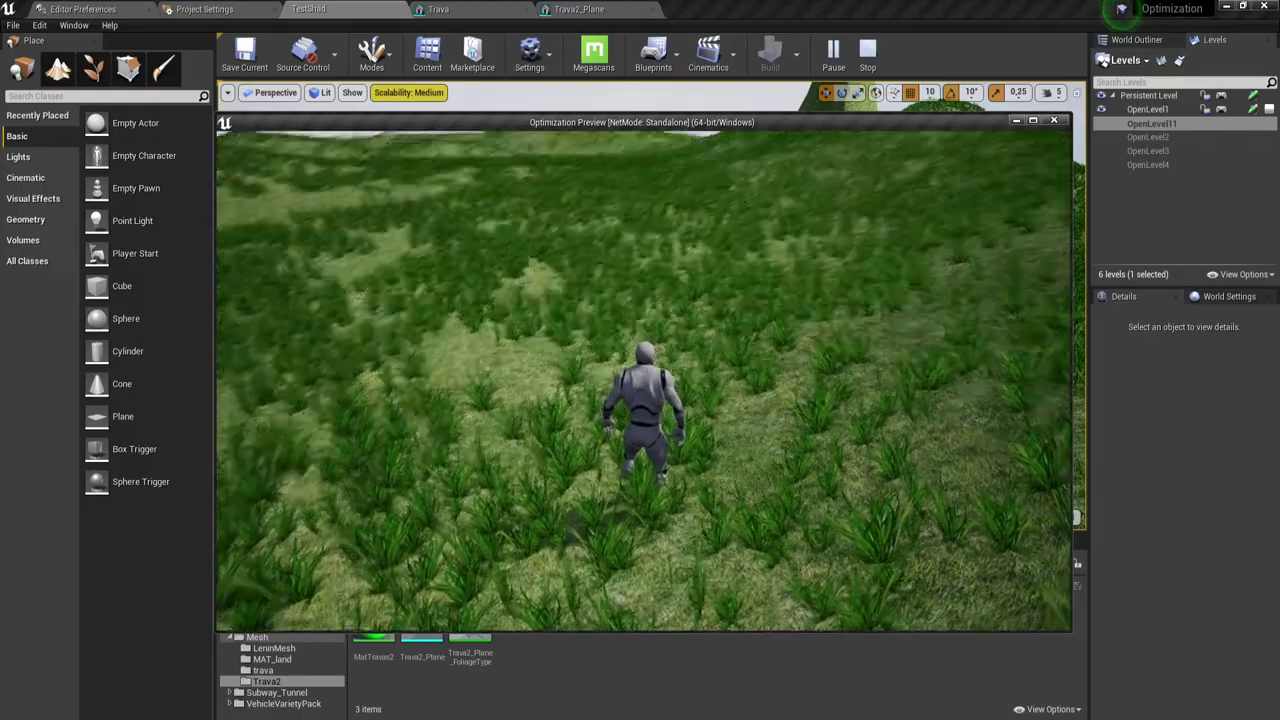
{"action": "key", "text": "w"}
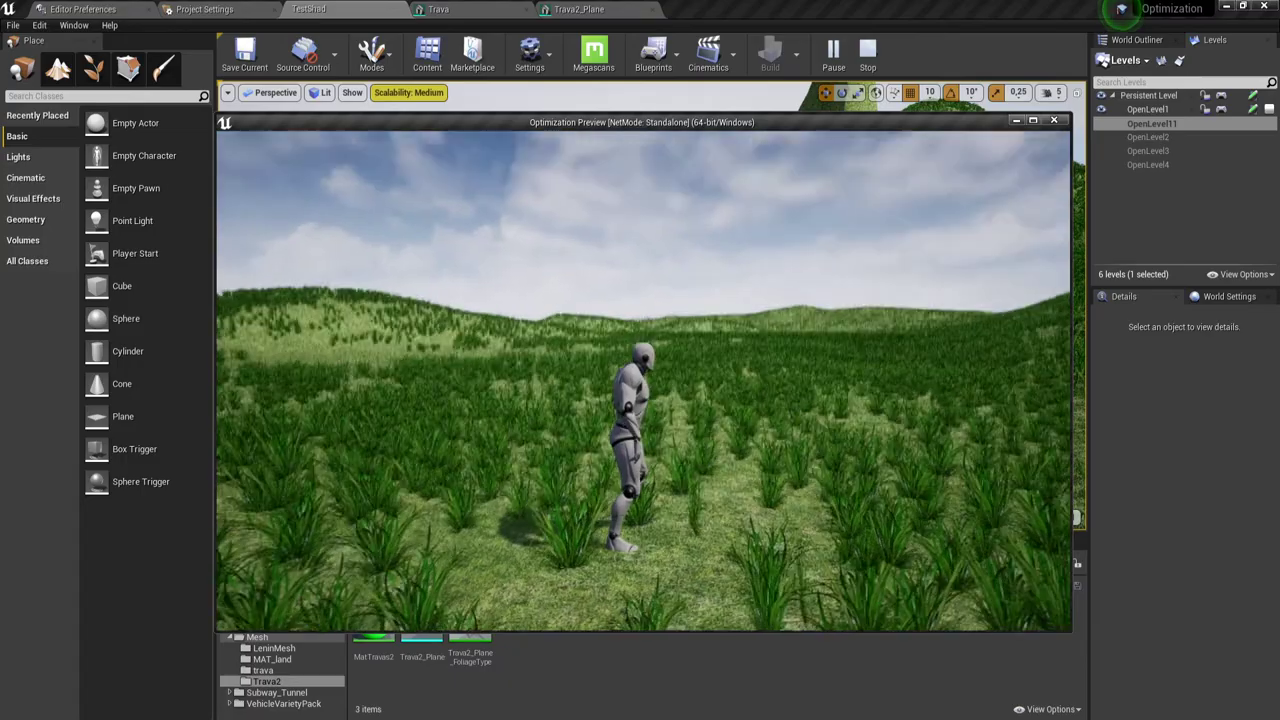
{"action": "key", "text": "w"}
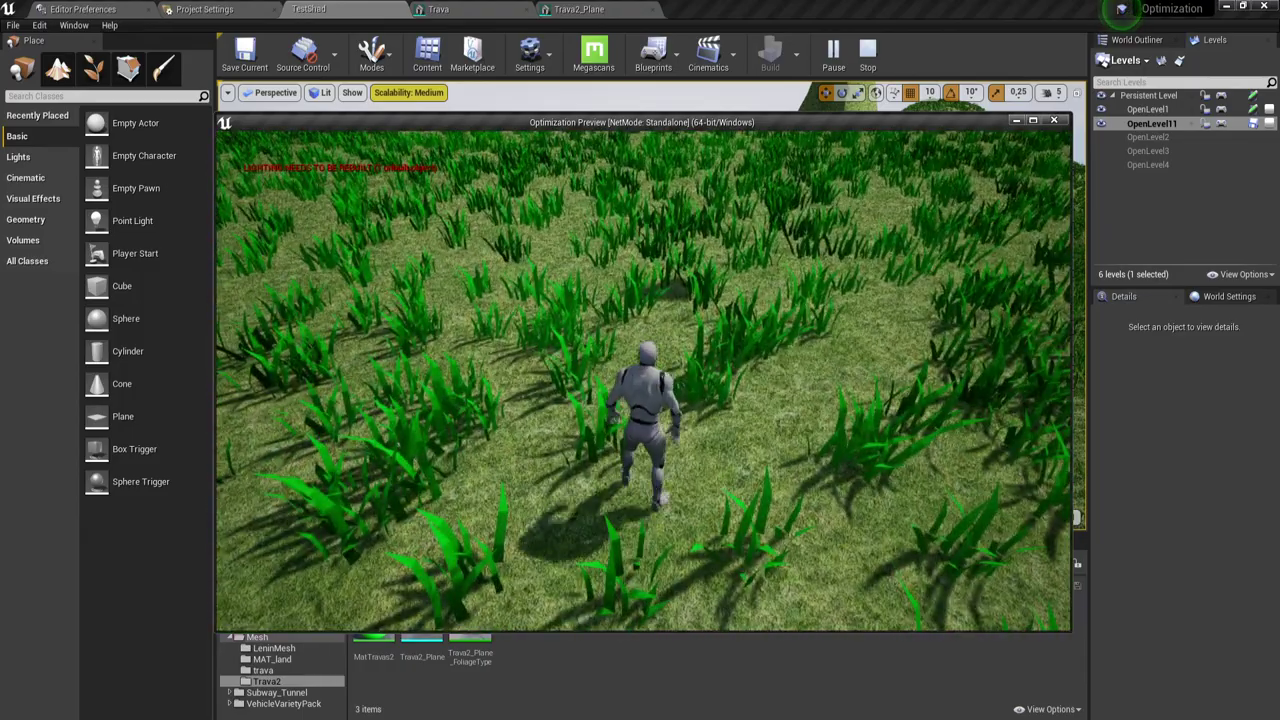
End the play test and bring the viewport down close to the grass clumps.
{"action": "key", "text": "Escape"}
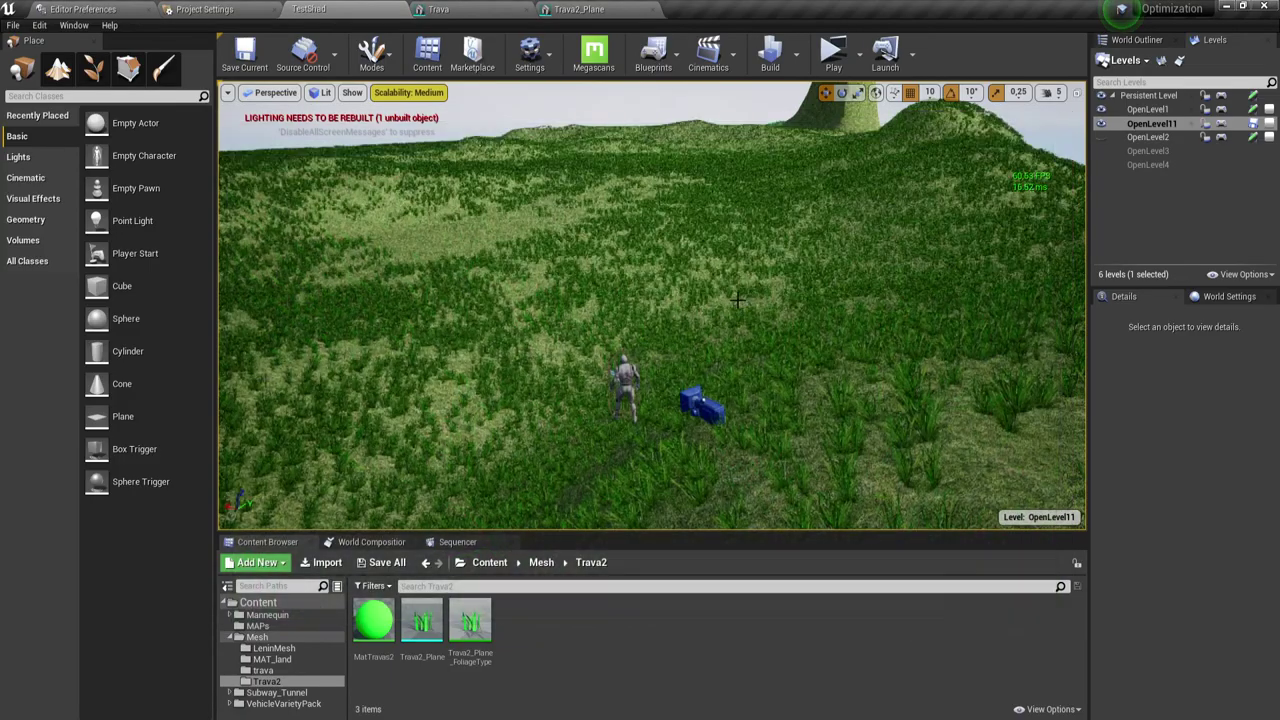
{"action": "mouse_move", "coordinate": [735, 258]}
{"action": "right_mouse_down"}
{"action": "mouse_move", "coordinate": [590, 335]}
{"action": "mouse_move", "coordinate": [443, 255]}
{"action": "mouse_move", "coordinate": [443, 400]}
{"action": "right_mouse_up"}
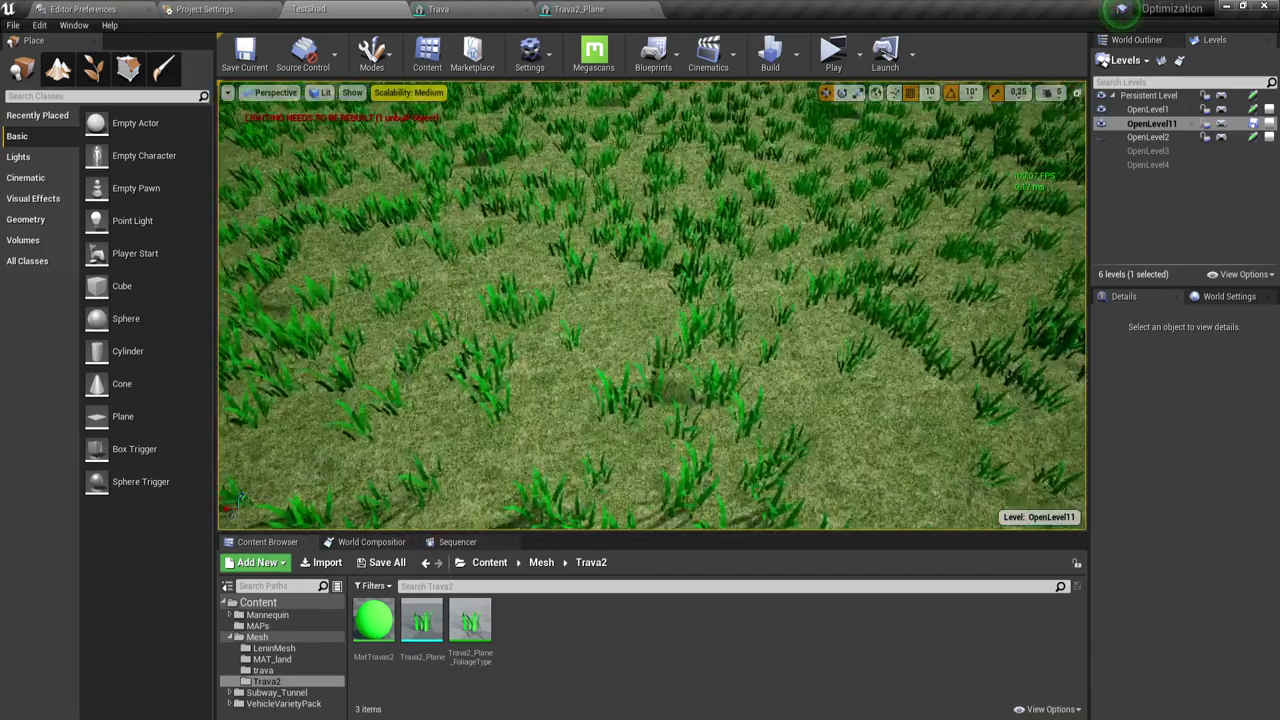
{"action": "left_click_drag", "start_coordinate": [443, 400], "coordinate": [443, 360]}
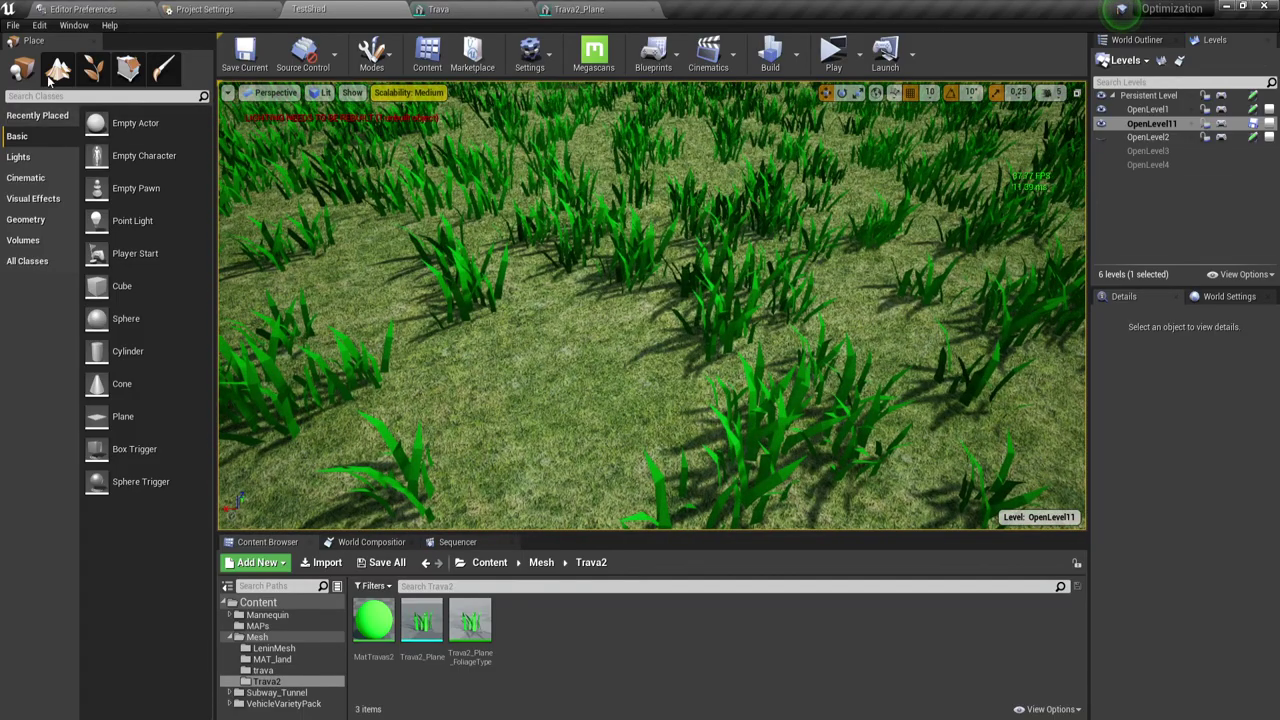
In Foliage mode, open Trava2_Plane_FoliageType's settings and scroll to its shadow options.
{"action": "left_click", "coordinate": [93, 67]}
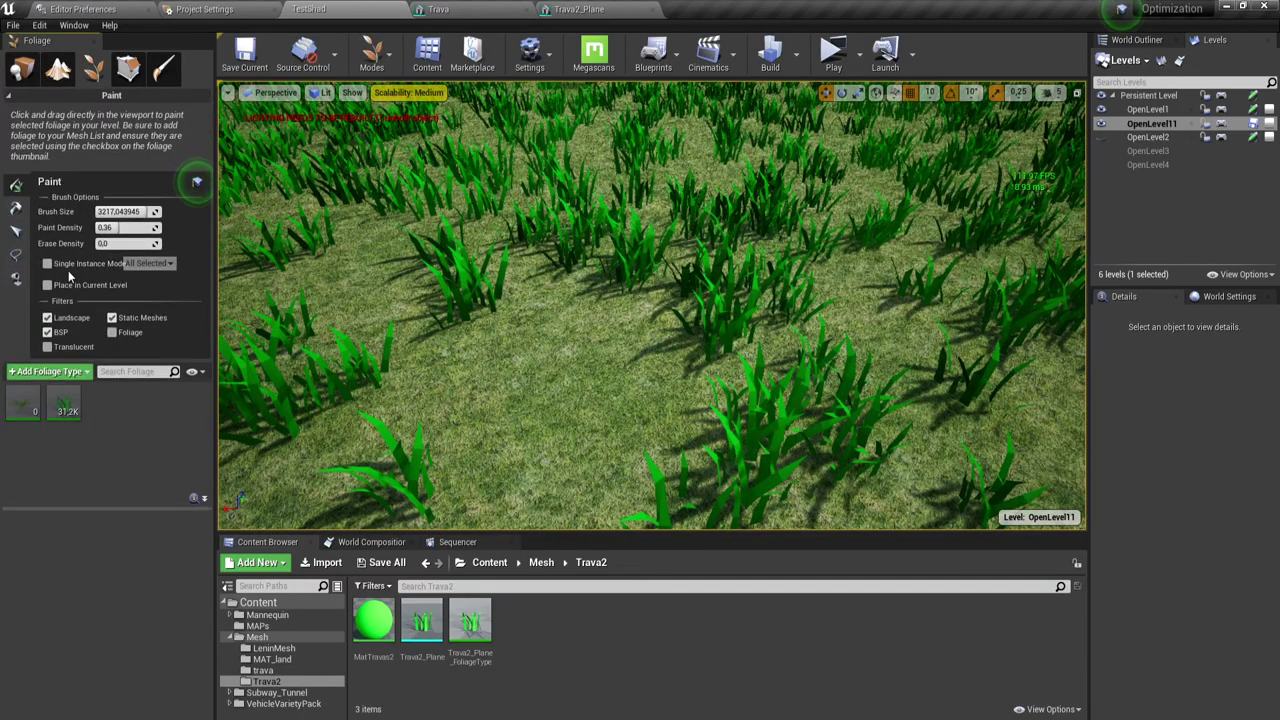
{"action": "left_click", "coordinate": [61, 405]}
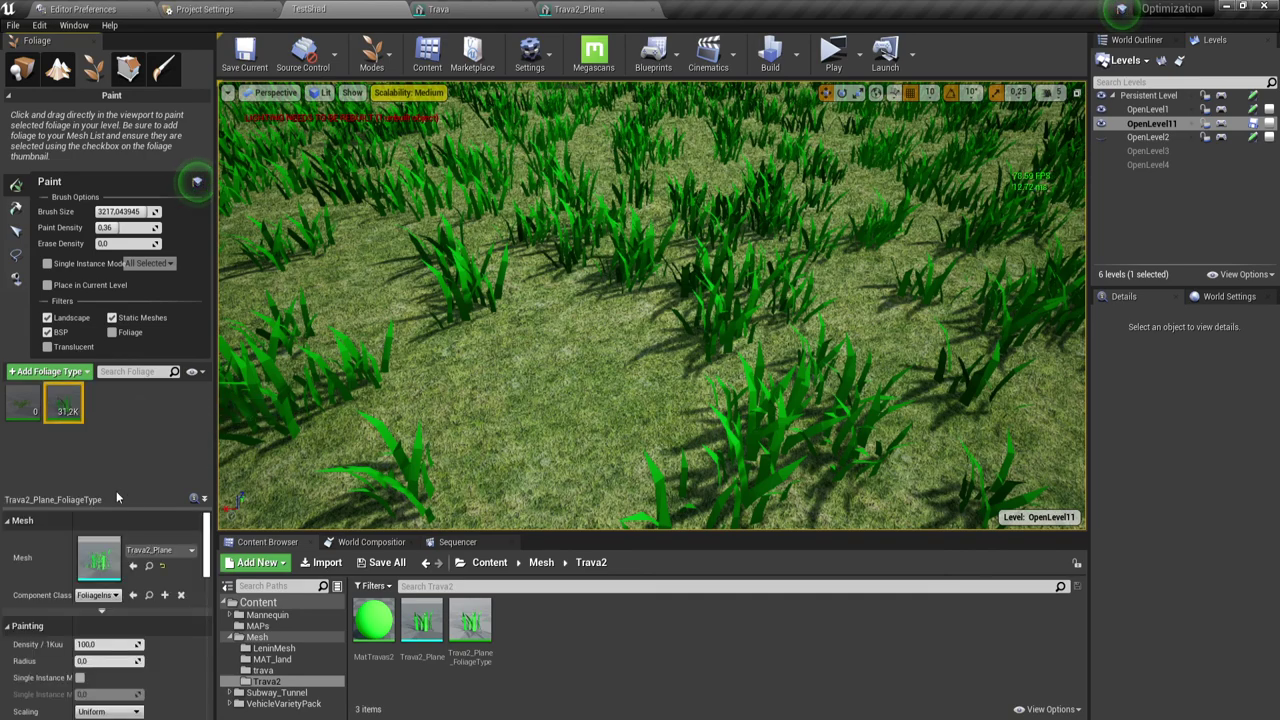
{"action": "scroll", "coordinate": [83, 563], "scroll_direction": "down", "scroll_amount": 8}
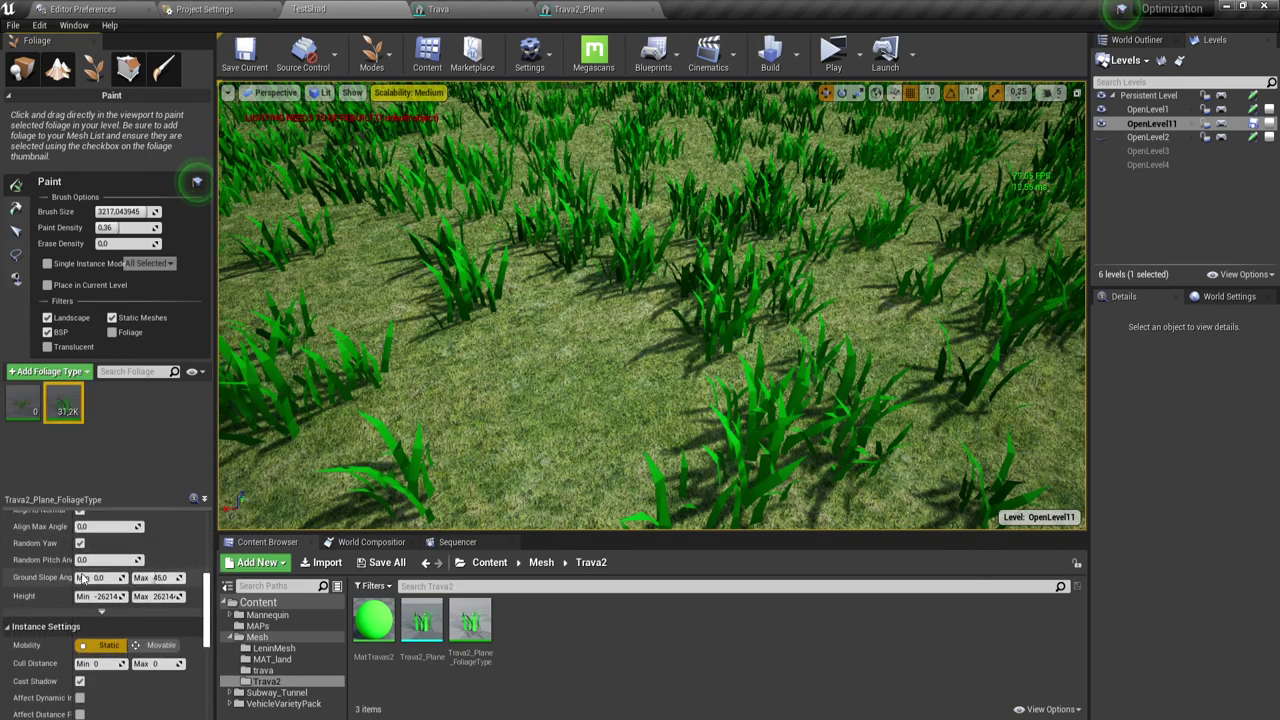
{"action": "scroll", "coordinate": [84, 560], "scroll_direction": "down", "scroll_amount": 2}
{"action": "scroll", "coordinate": [92, 550], "scroll_direction": "down", "scroll_amount": 2}
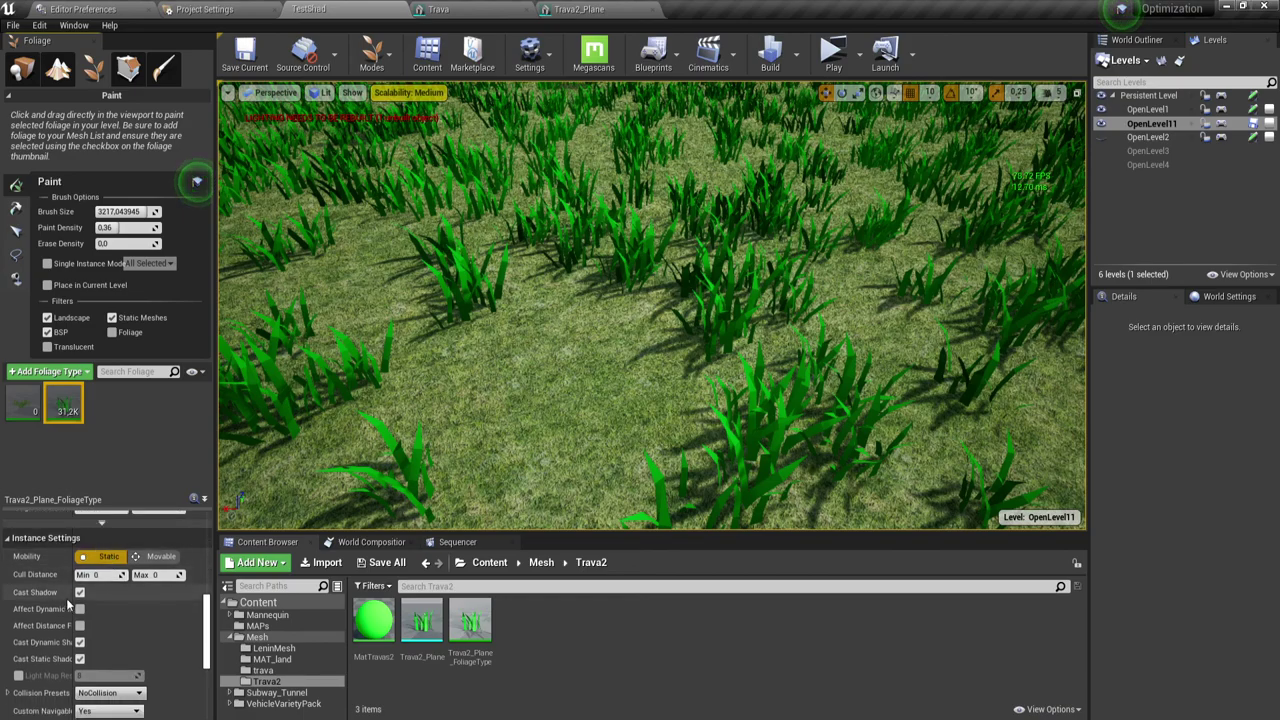
Toggle Cast Shadow on and off to compare, leaving it unchecked.
{"action": "left_click", "coordinate": [80, 593]}
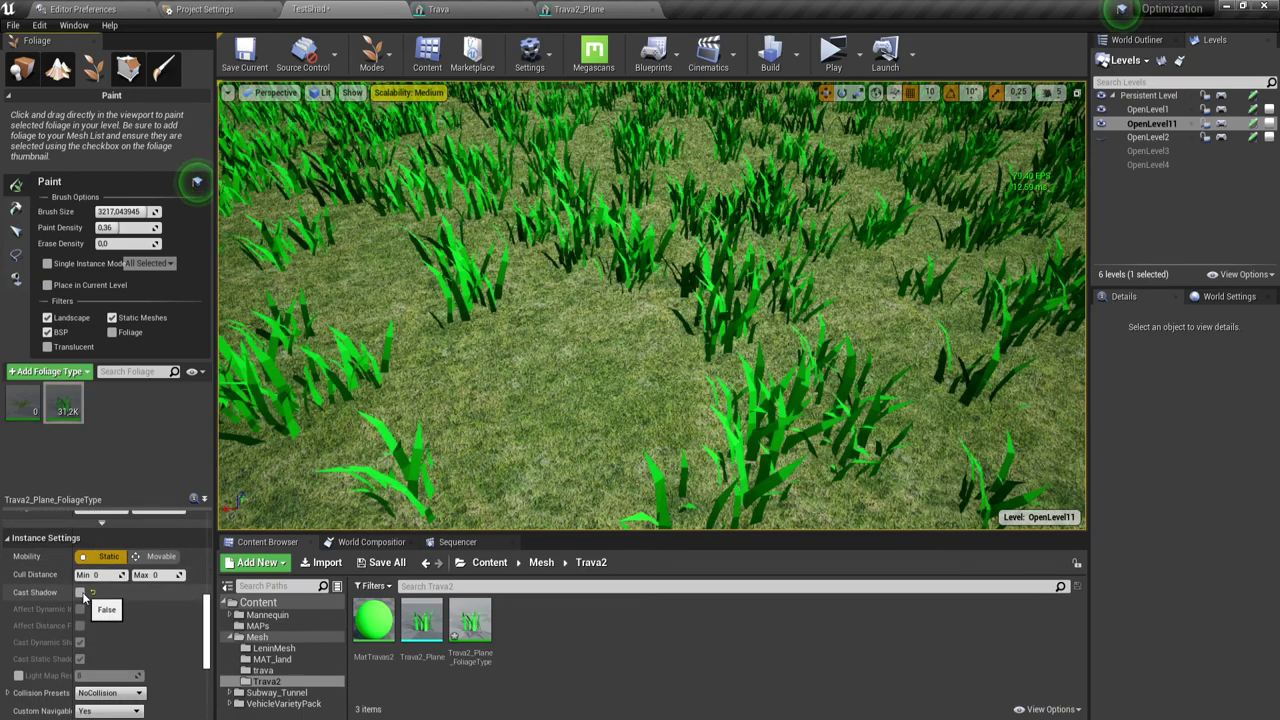
{"action": "left_click", "coordinate": [80, 593]}
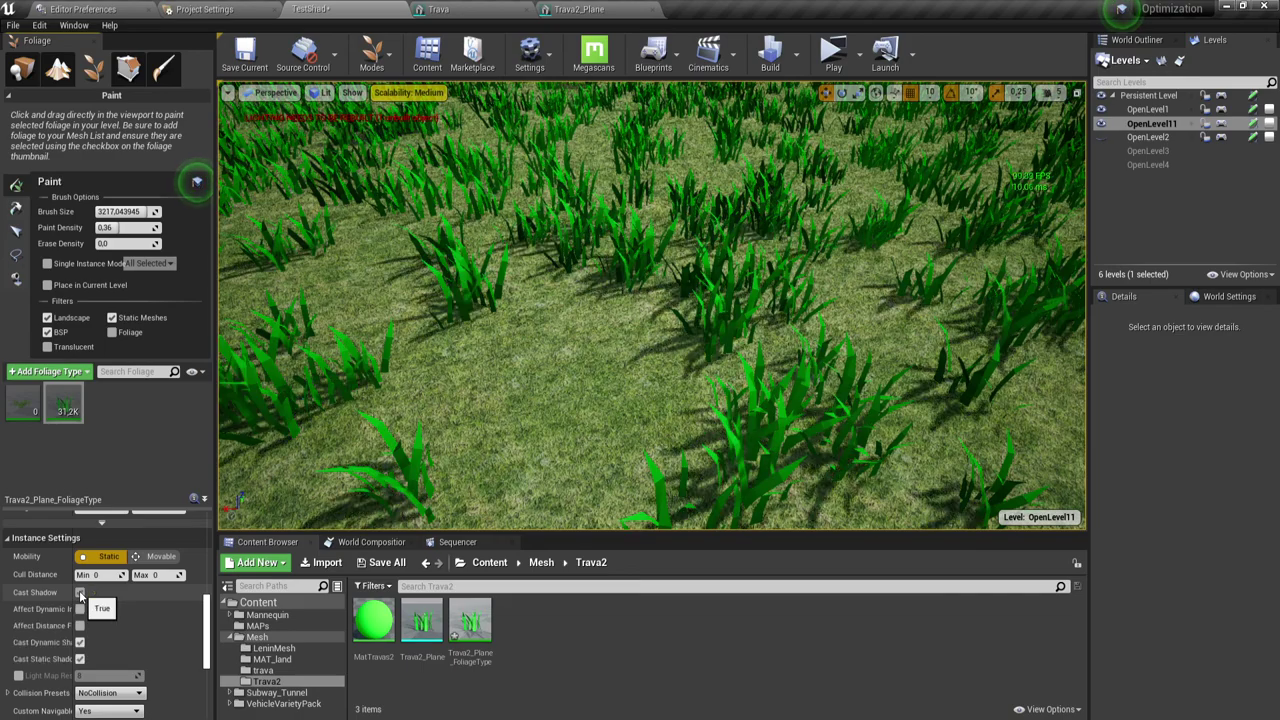
{"action": "left_click", "coordinate": [80, 593]}
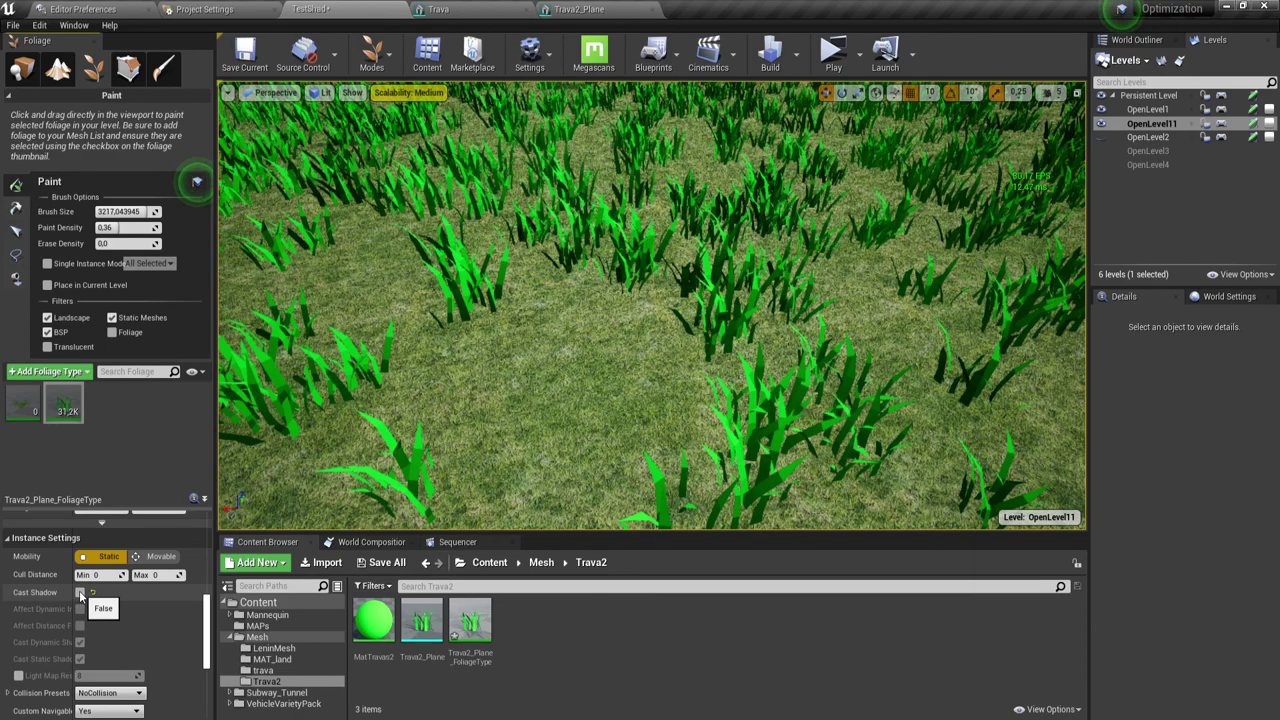
{"action": "left_click", "coordinate": [80, 593]}
{"action": "left_click", "coordinate": [80, 593]}
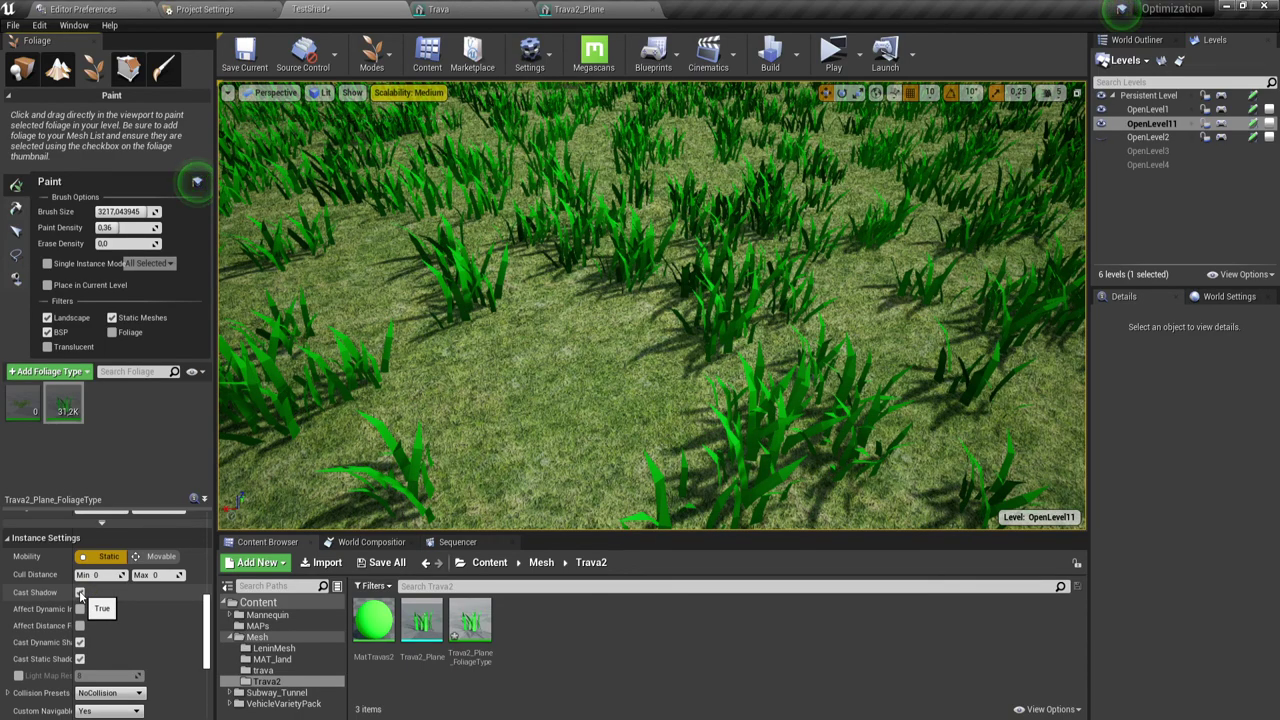
{"action": "left_click", "coordinate": [80, 593]}
{"action": "left_click", "coordinate": [80, 593]}
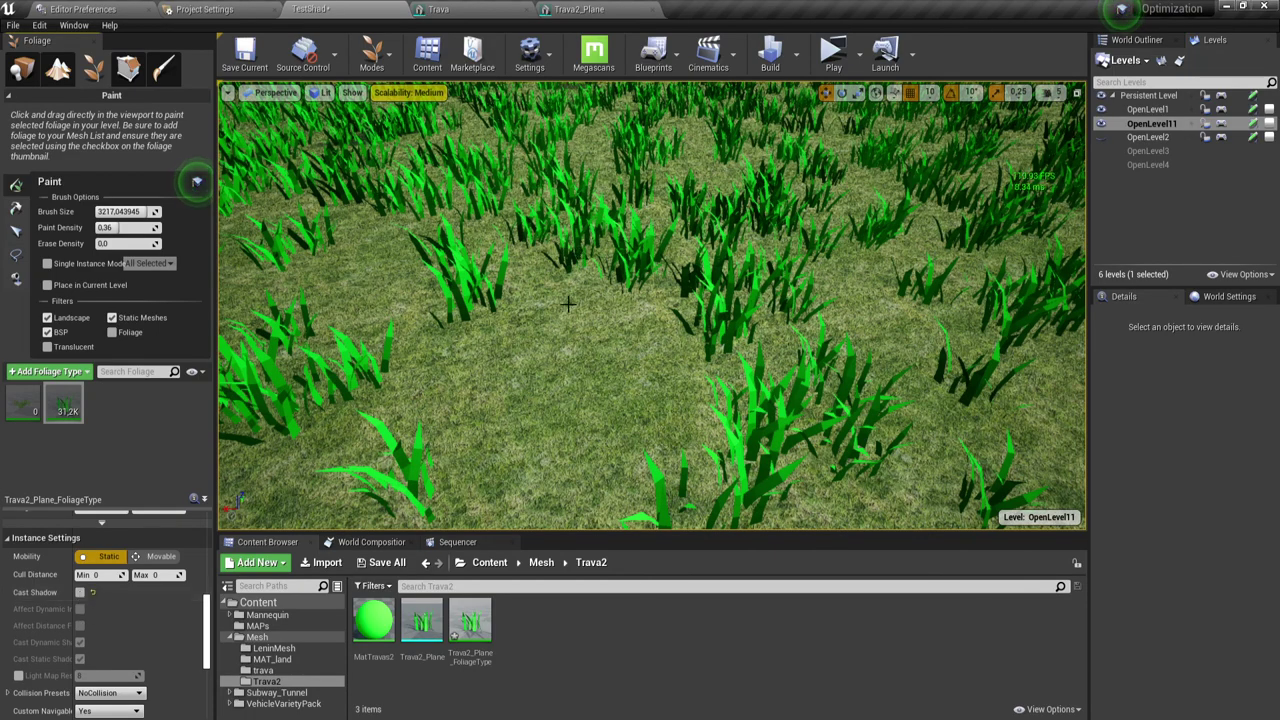
In MatTravas2, set the Specular constant to 0.6, apply, and return to the TestShad level.
{"action": "double_click", "coordinate": [373, 622]}
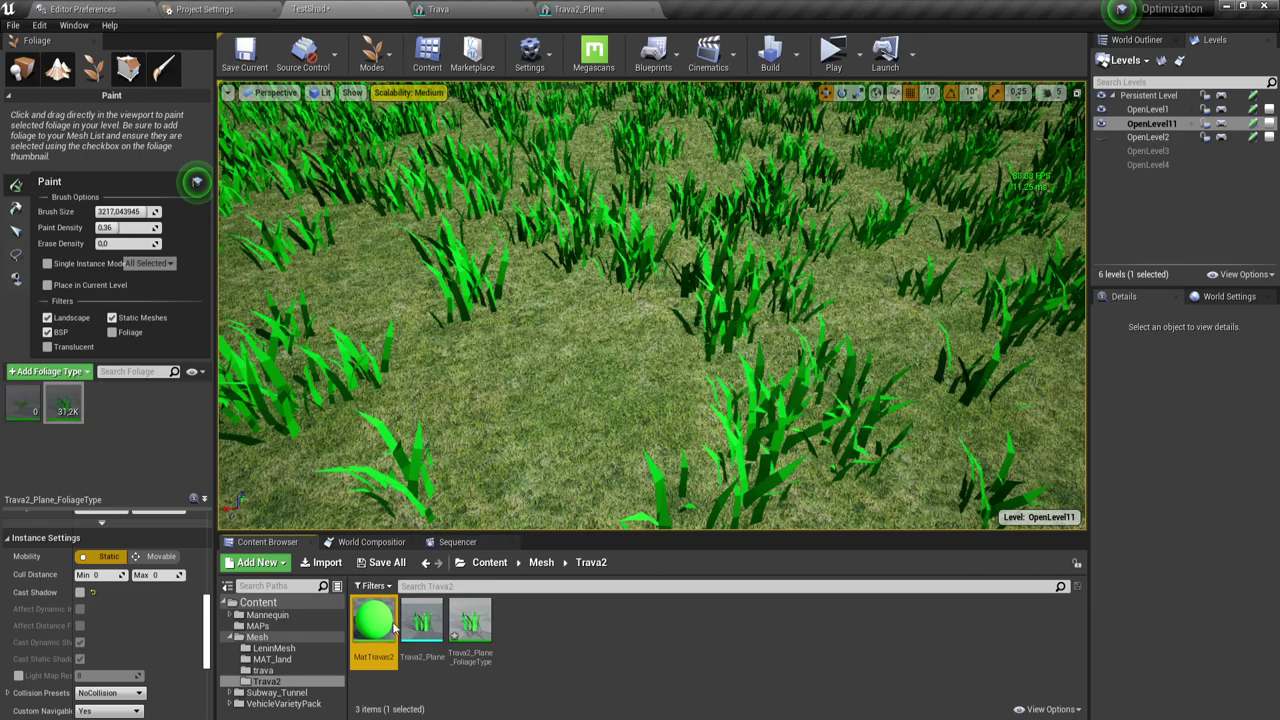
{"action": "left_click", "coordinate": [572, 245]}
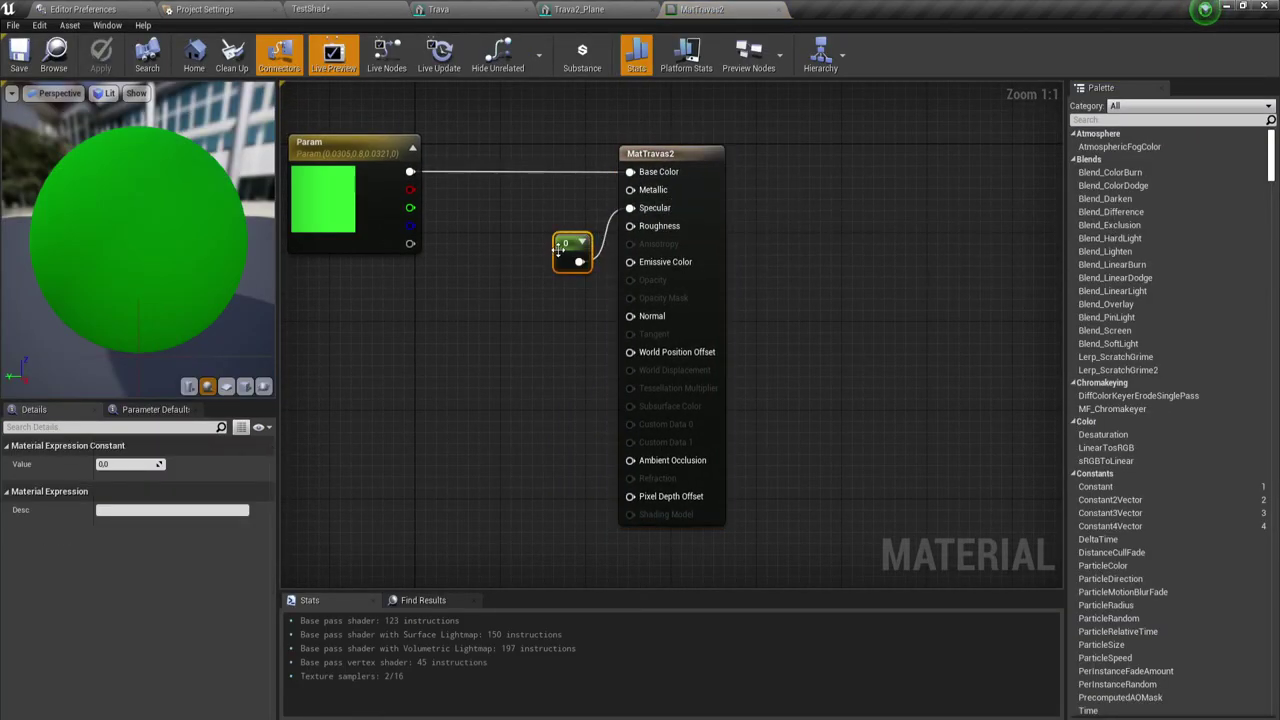
{"action": "left_click_drag", "start_coordinate": [559, 258], "coordinate": [537, 235]}
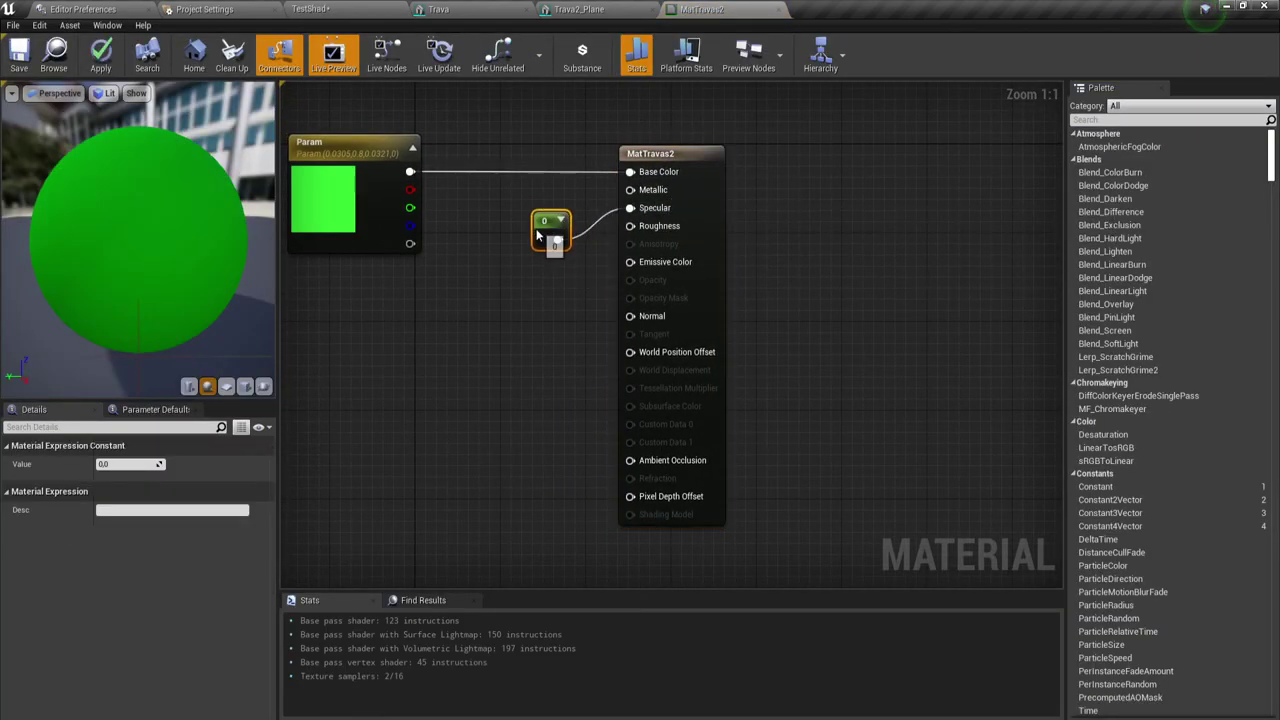
{"action": "left_click", "coordinate": [123, 464]}
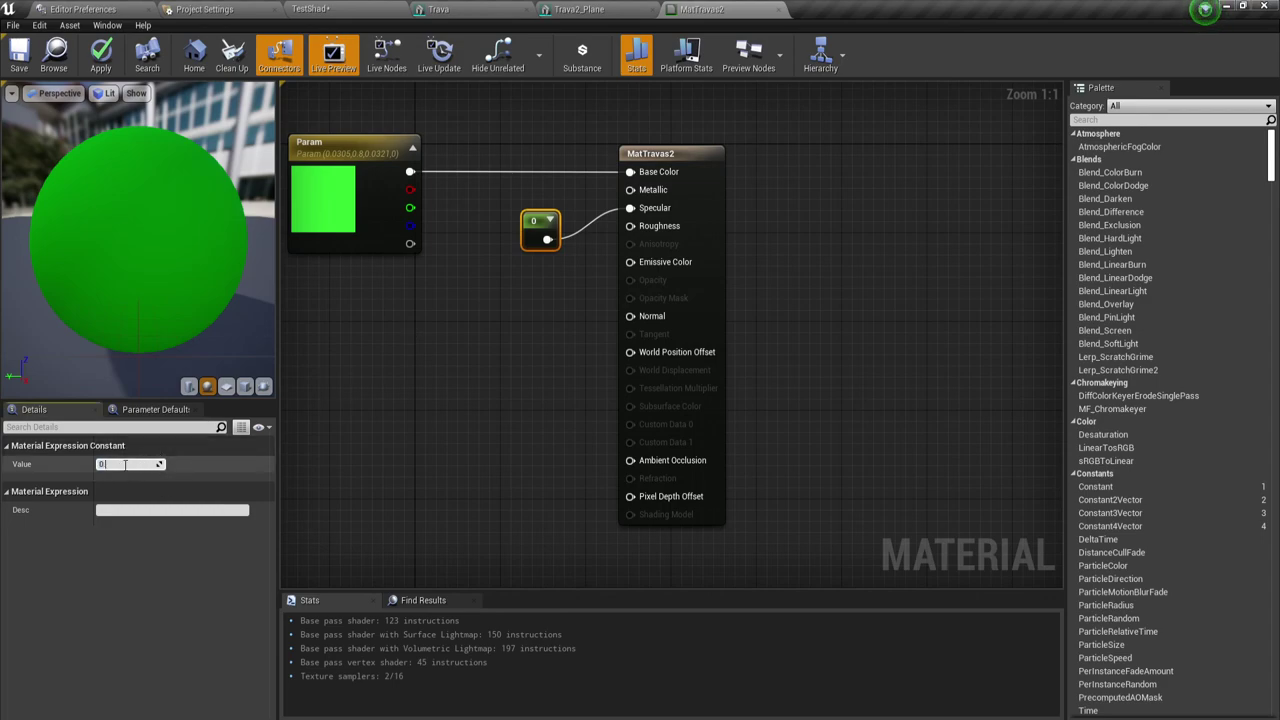
{"action": "type", "text": ".6"}
{"action": "key", "text": "Return"}
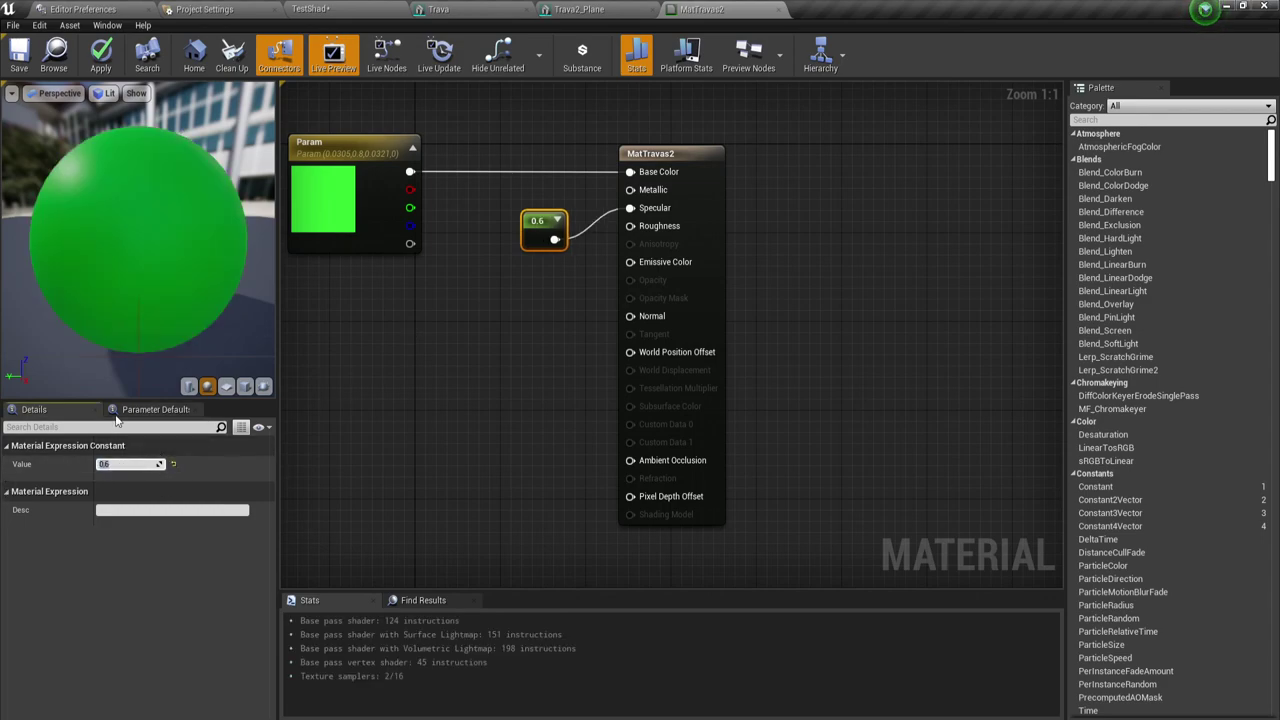
{"action": "left_click", "coordinate": [93, 57]}
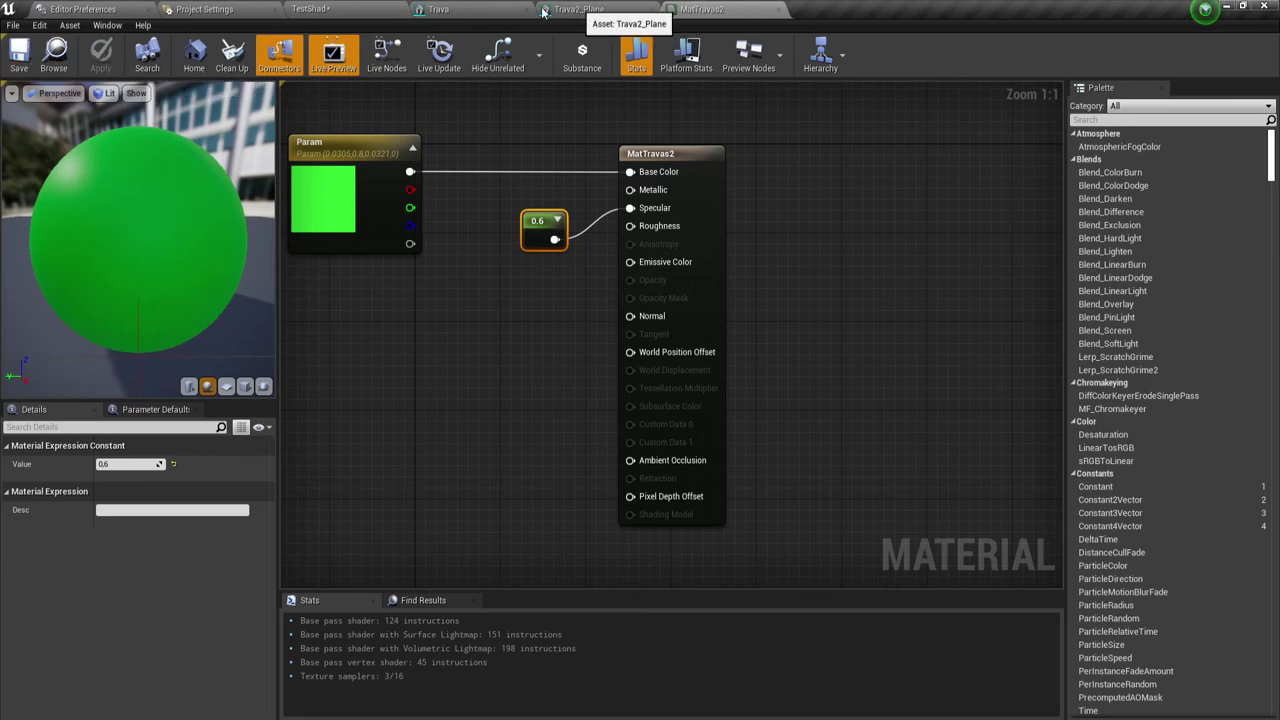
{"action": "left_click", "coordinate": [330, 9]}
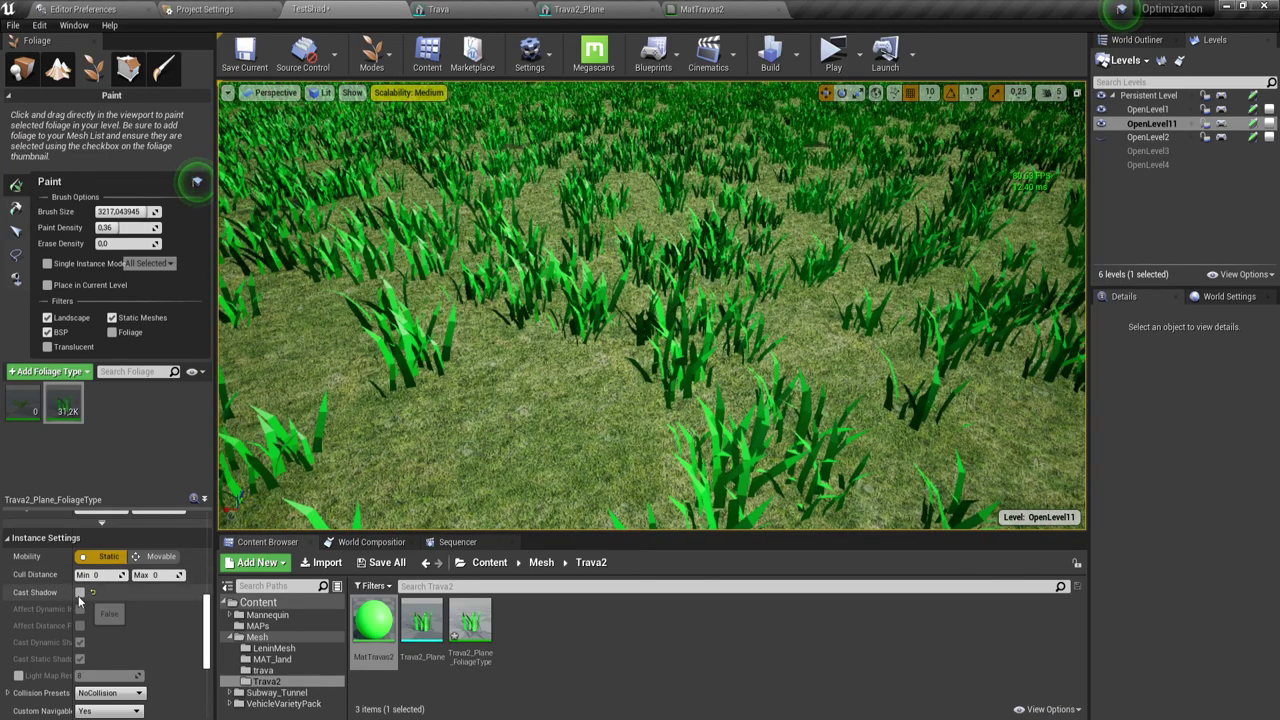
Toggle the grass Cast Shadow repeatedly to compare, finishing with it on.
{"action": "left_click", "coordinate": [79, 595]}
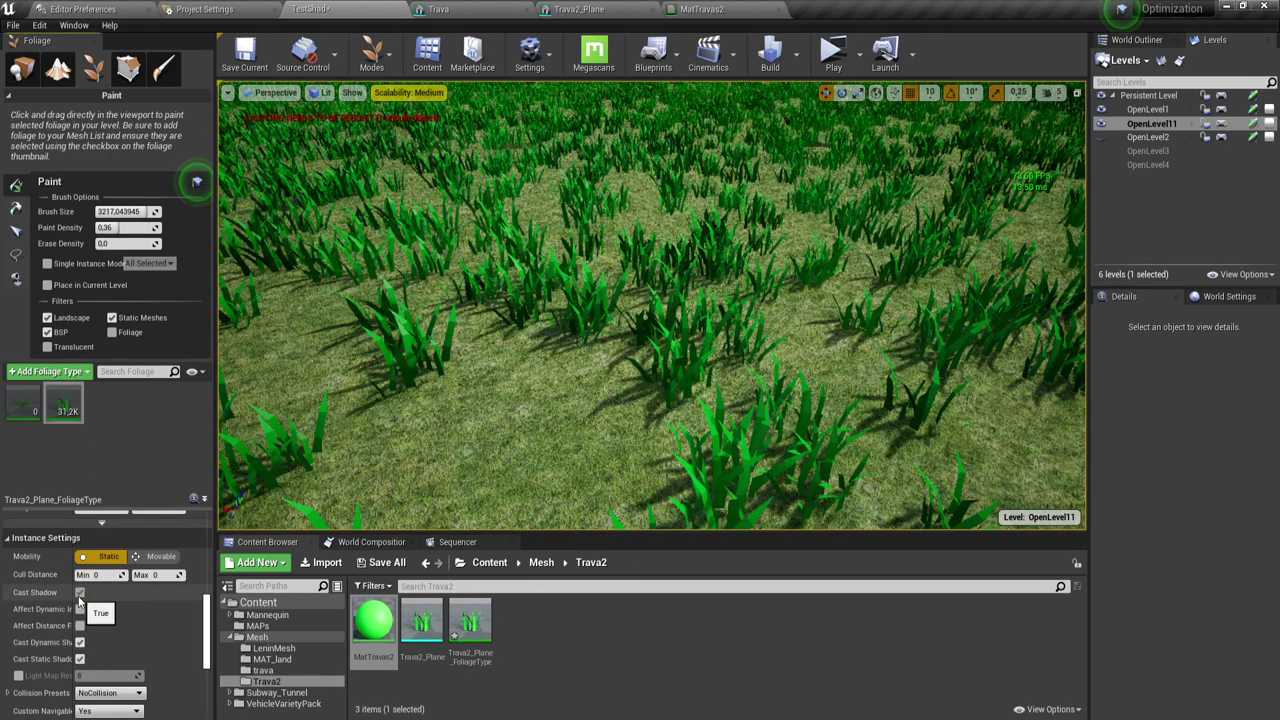
{"action": "left_click", "coordinate": [79, 595]}
{"action": "left_click", "coordinate": [79, 595]}
{"action": "left_click", "coordinate": [79, 595]}
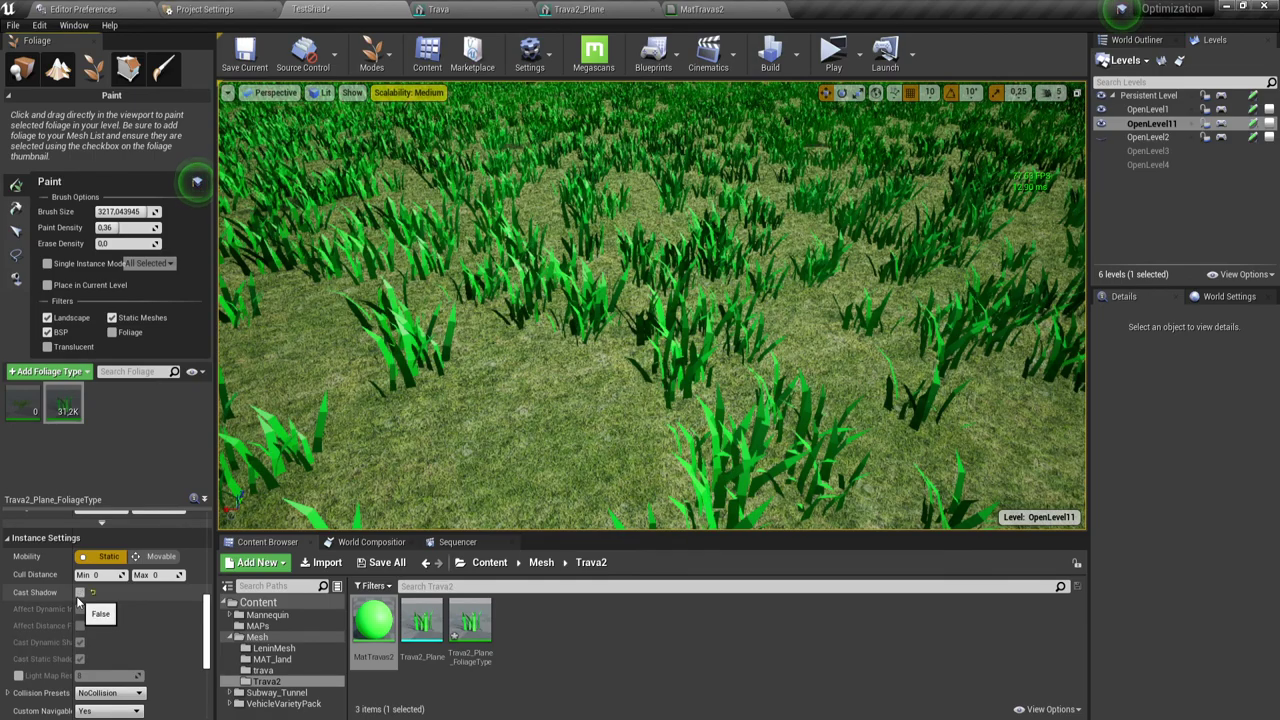
{"action": "left_click", "coordinate": [79, 595]}
{"action": "left_click", "coordinate": [79, 595]}
{"action": "left_click", "coordinate": [78, 594]}
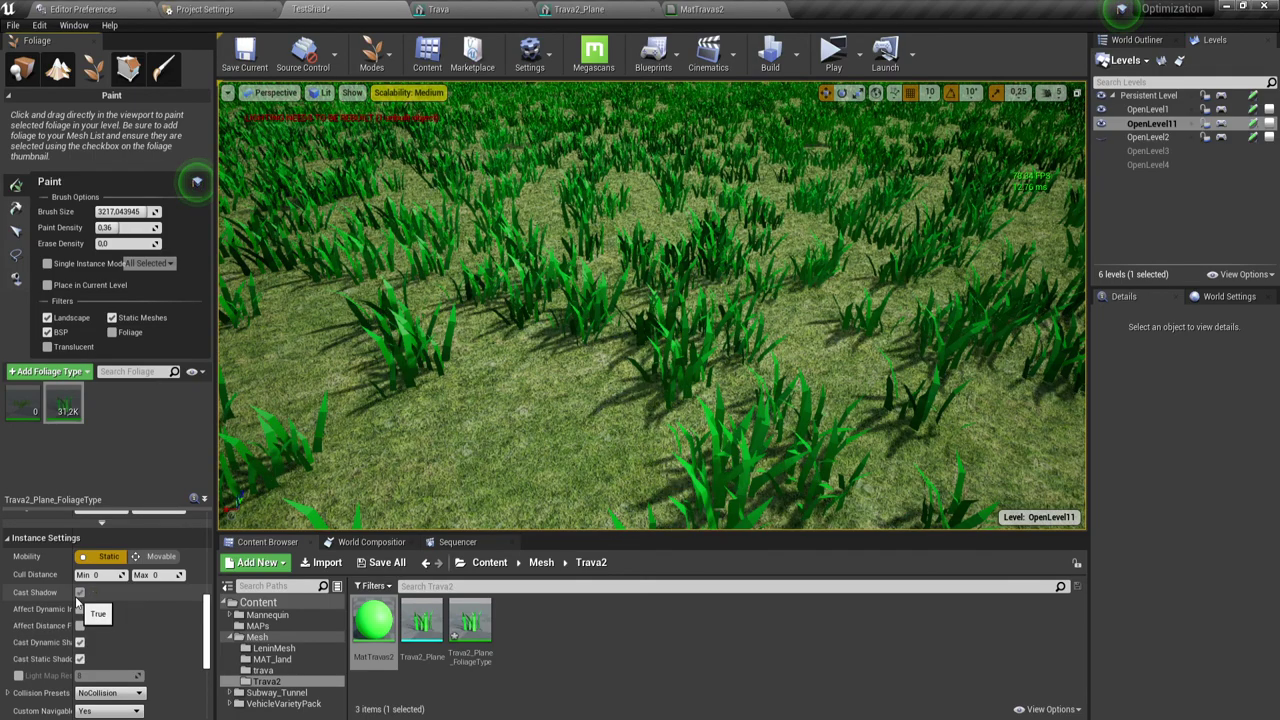
Fly over the field comparing grass shadows off and on, leaving them on, then show World Outliner.
{"action": "right_click_drag", "start_coordinate": [660, 376], "coordinate": [660, 376]}
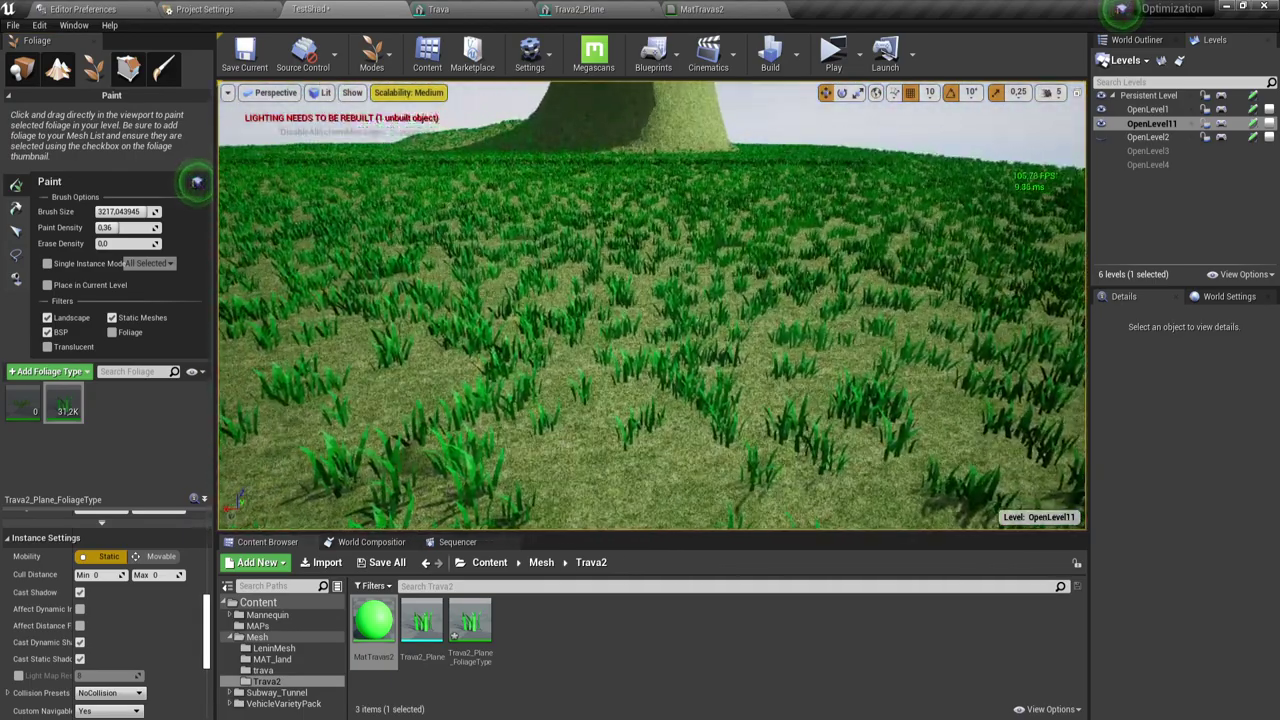
{"action": "right_click_drag", "start_coordinate": [660, 376], "coordinate": [660, 376]}
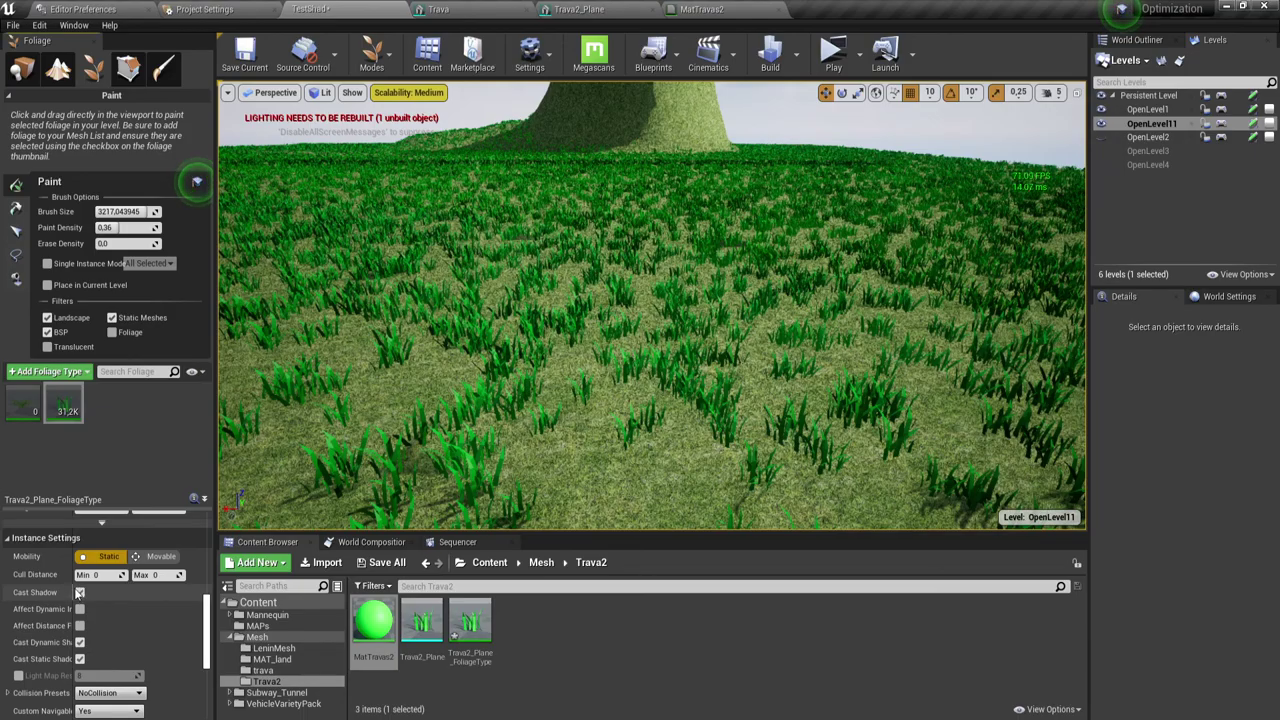
{"action": "left_click", "coordinate": [80, 593]}
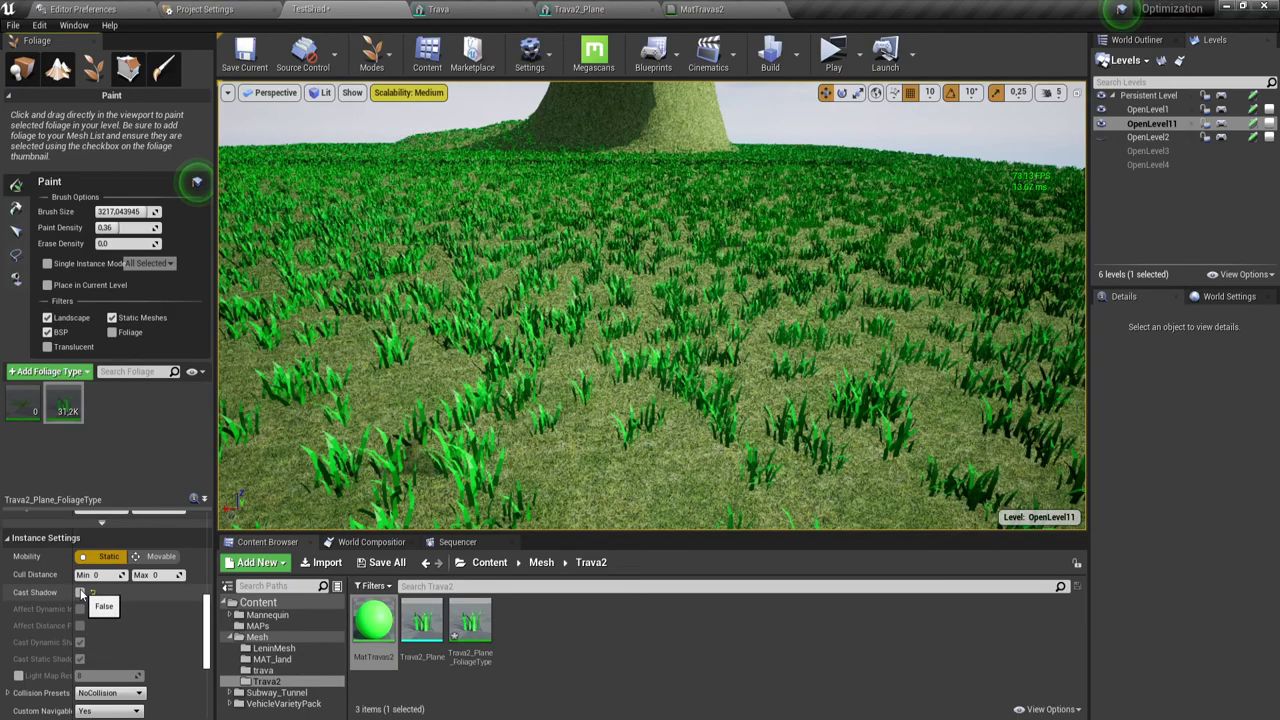
{"action": "right_click_drag", "start_coordinate": [660, 376], "coordinate": [660, 376]}
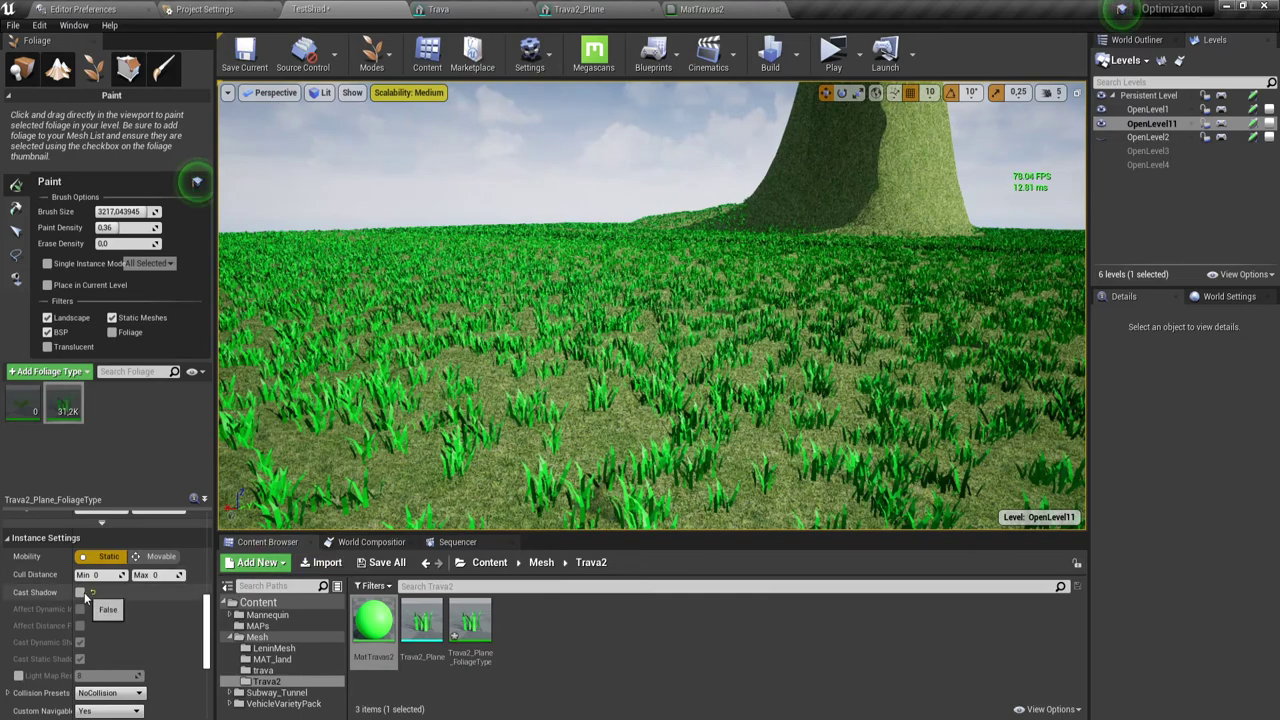
{"action": "left_click", "coordinate": [82, 592]}
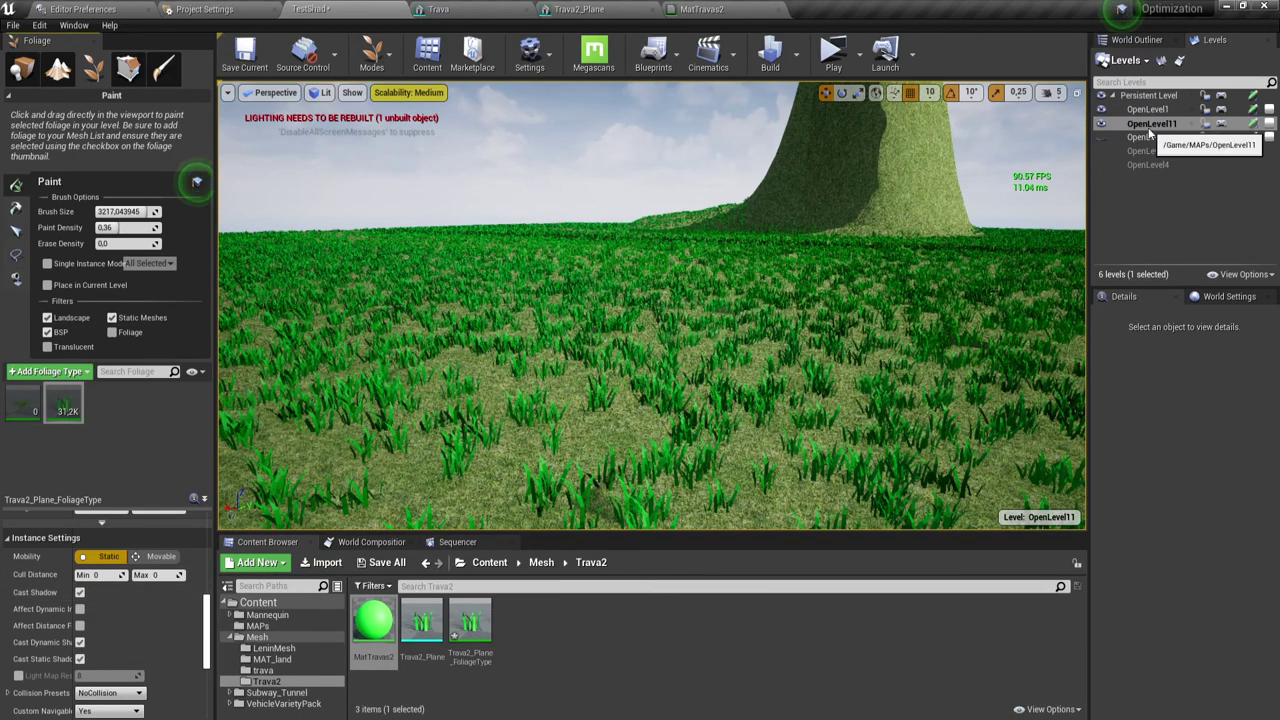
{"action": "left_click", "coordinate": [1135, 40]}
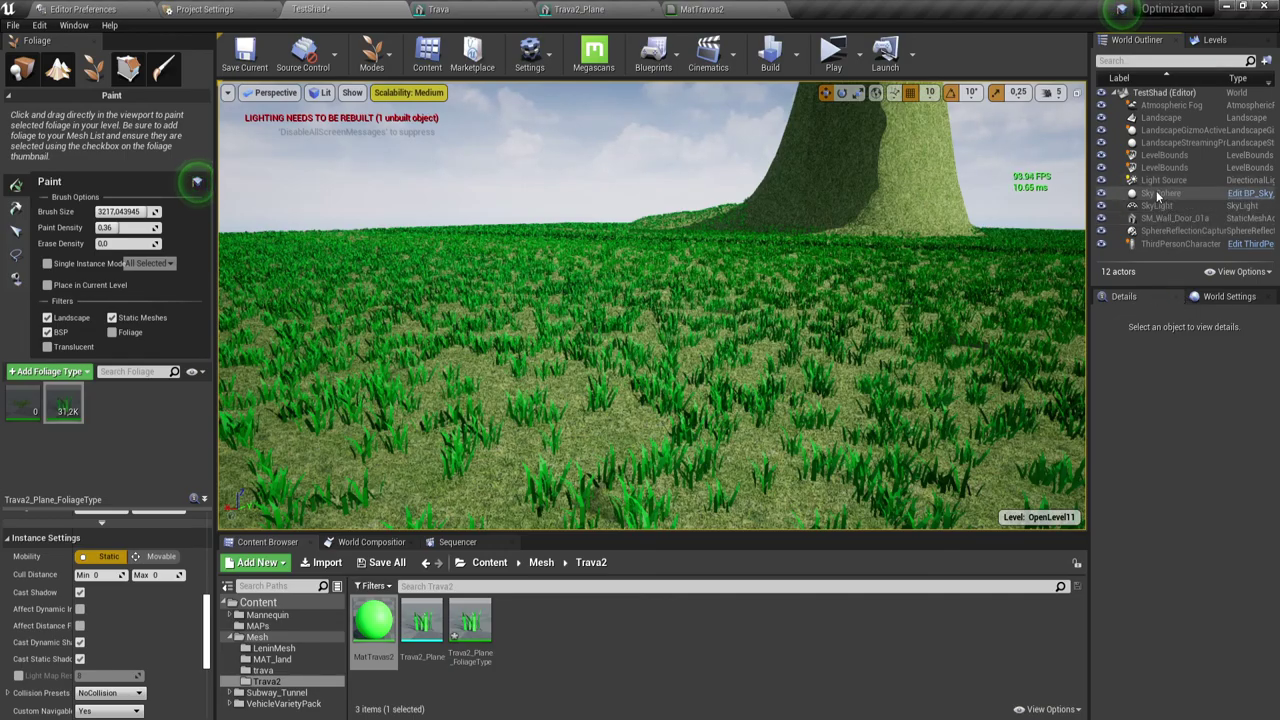
Focus on the Light Source, then make Persistent Level the current level and return to World Outliner.
{"action": "double_click", "coordinate": [1163, 180]}
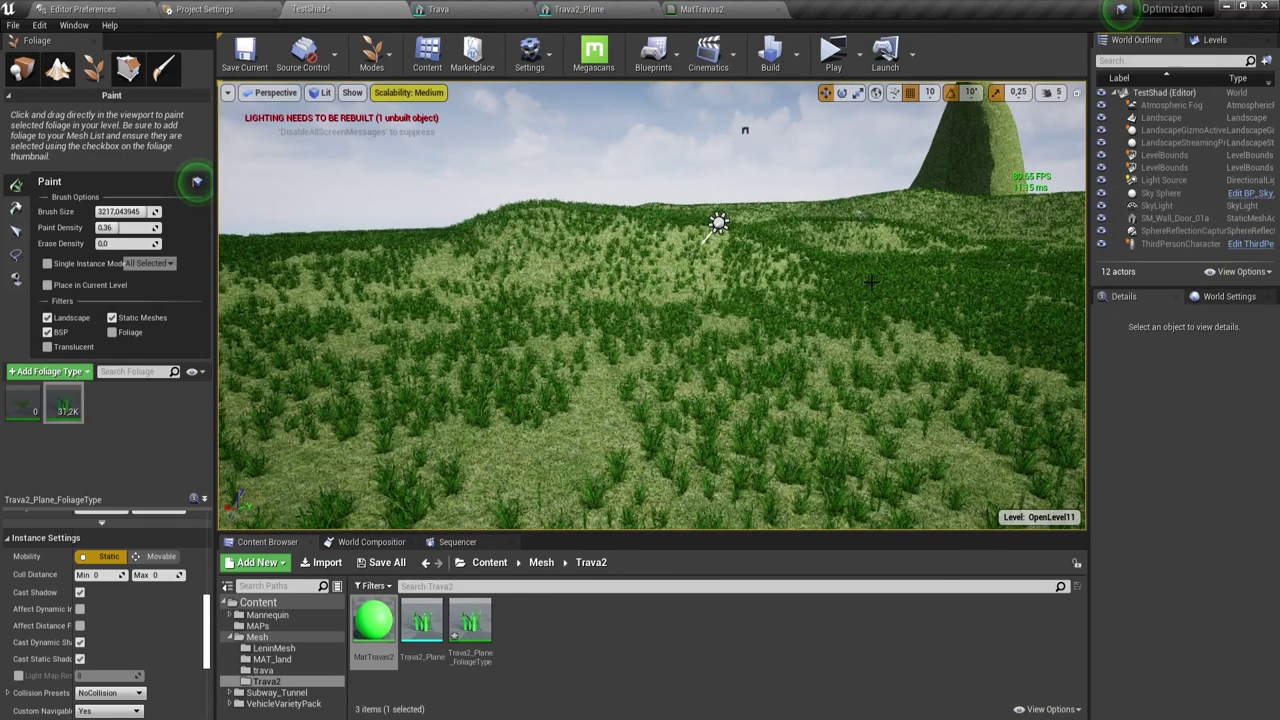
{"action": "left_click_drag", "start_coordinate": [694, 251], "coordinate": [764, 256], "text": "alt"}
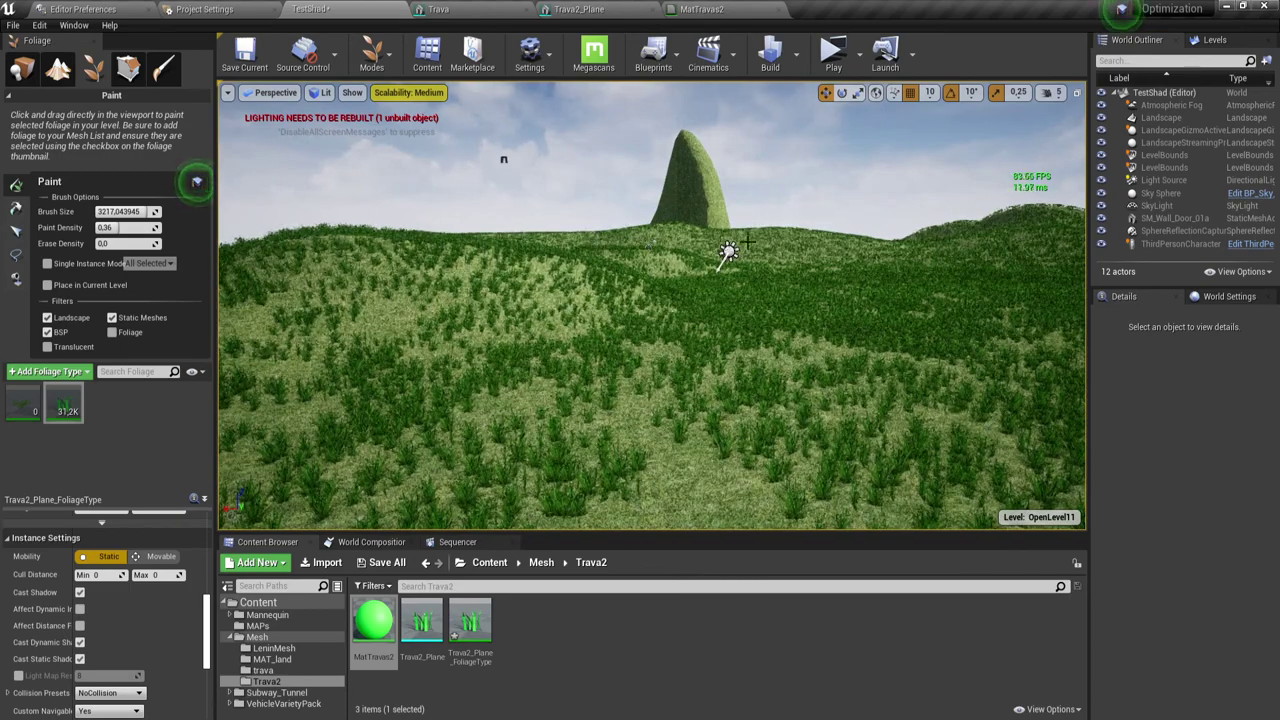
{"action": "left_click", "coordinate": [1199, 38]}
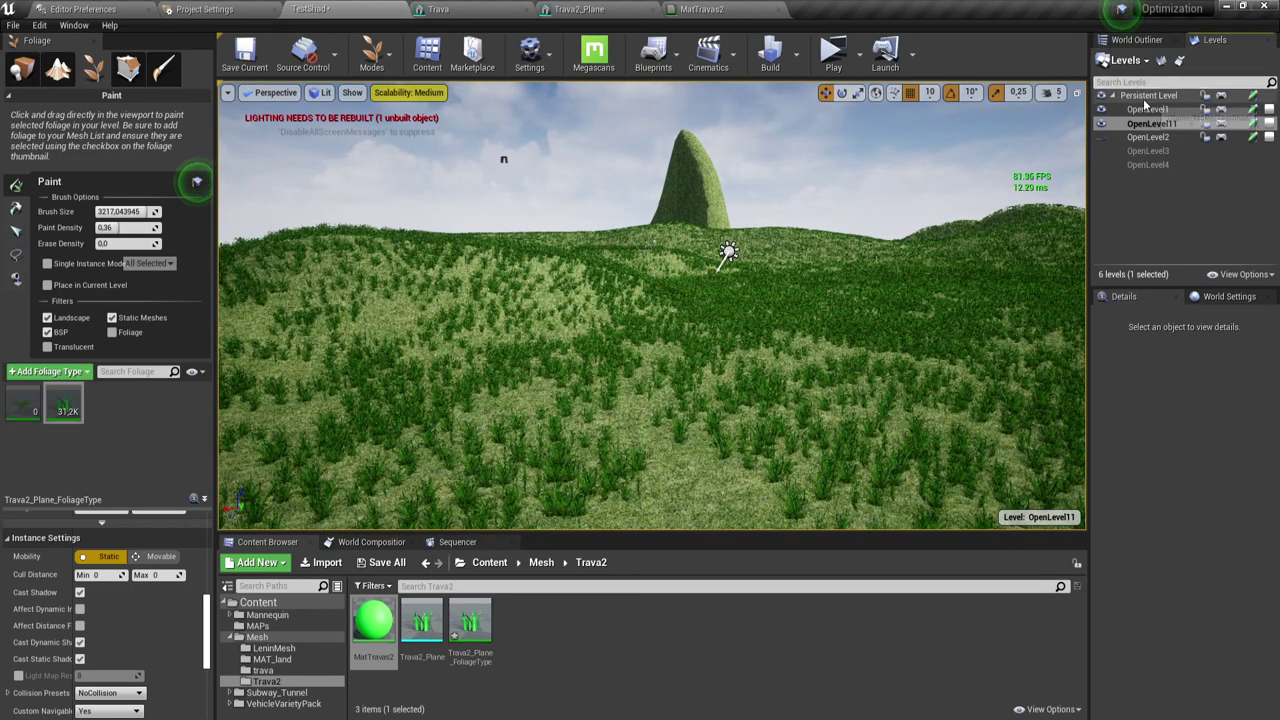
{"action": "double_click", "coordinate": [1150, 95]}
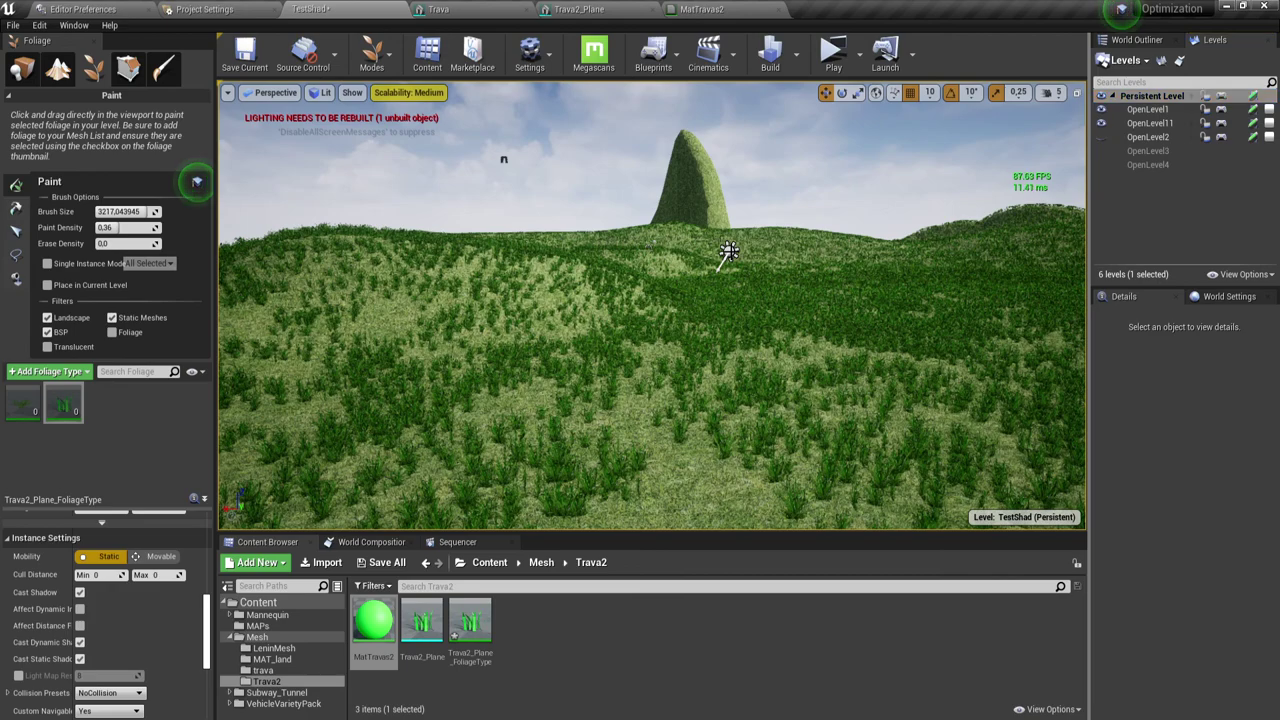
{"action": "left_click", "coordinate": [1137, 39]}
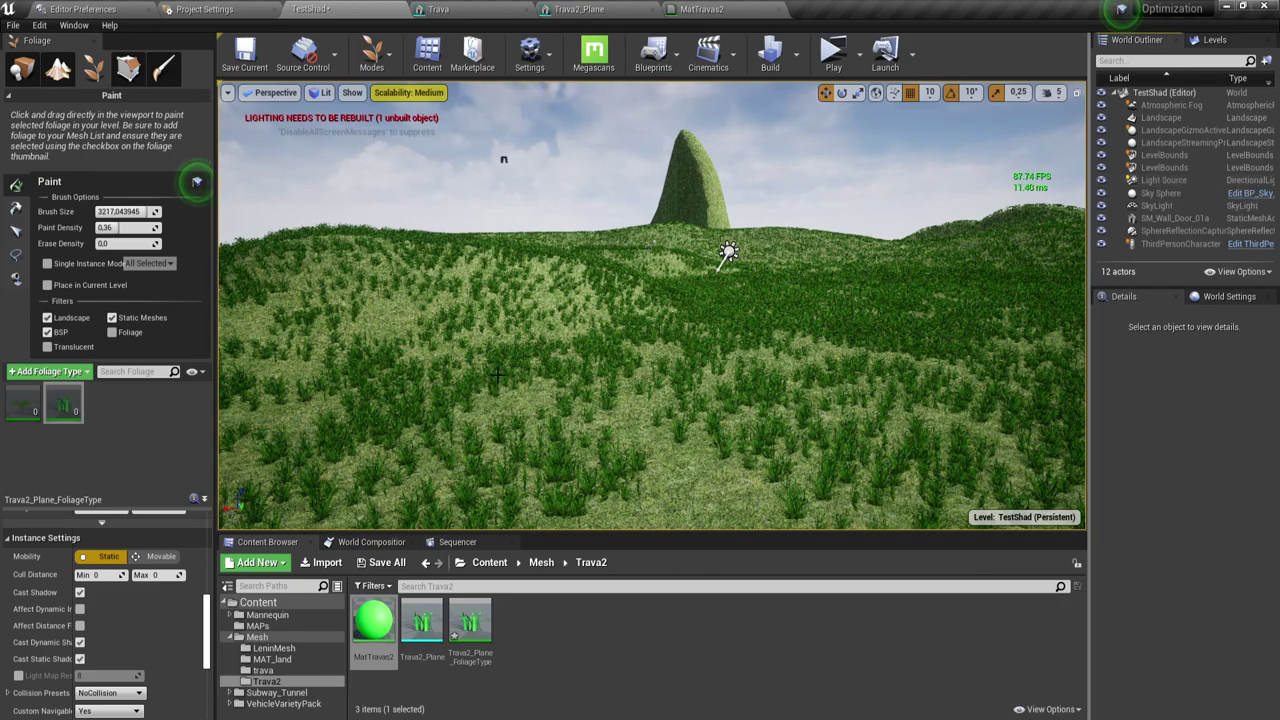
{"action": "scroll", "coordinate": [600, 150], "scroll_direction": "up", "scroll_amount": 3}
Switch to Place mode, dismiss the Chrome pop-up, and select the Light Source.
{"action": "left_click", "coordinate": [25, 74]}
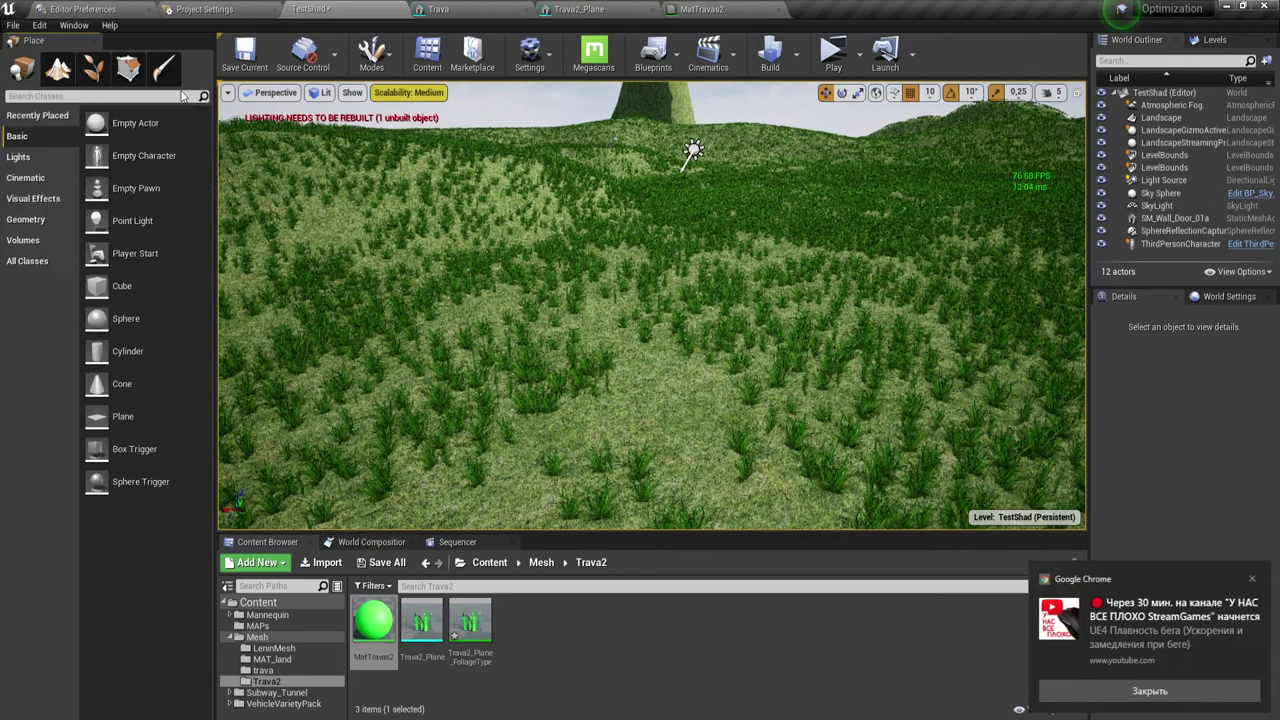
{"action": "left_click", "coordinate": [1249, 582]}
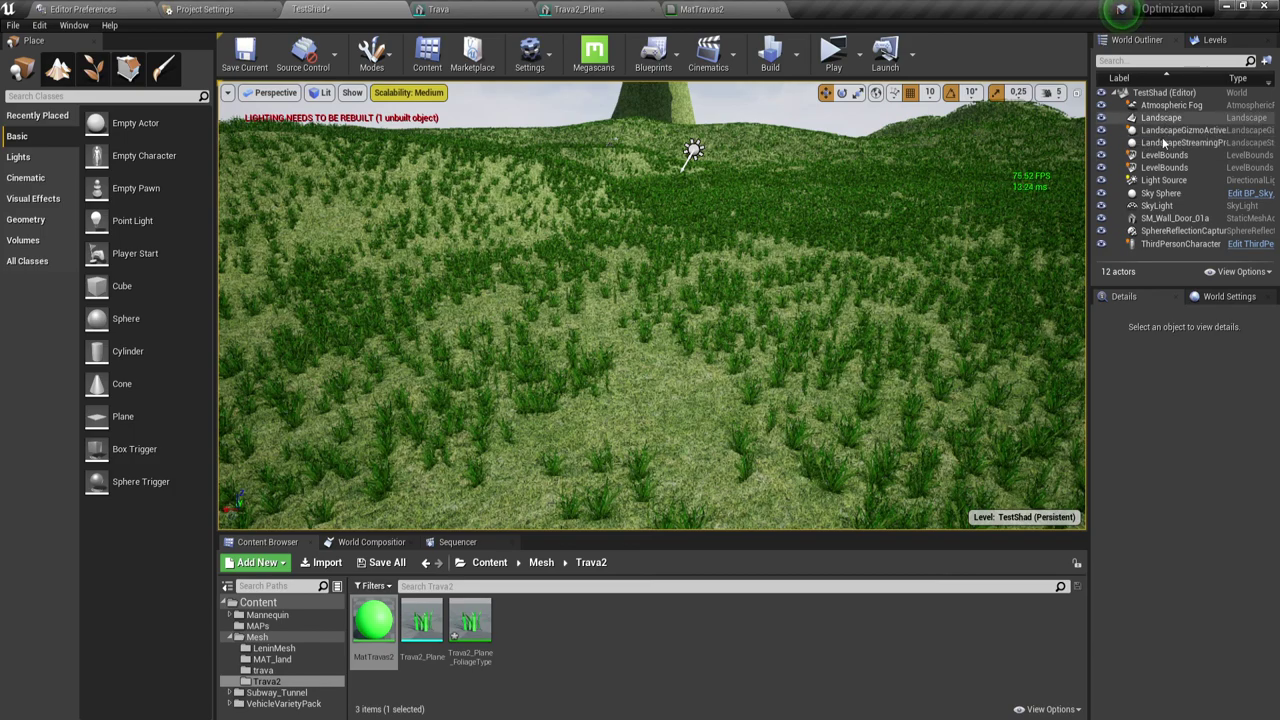
{"action": "left_click", "coordinate": [1160, 181]}
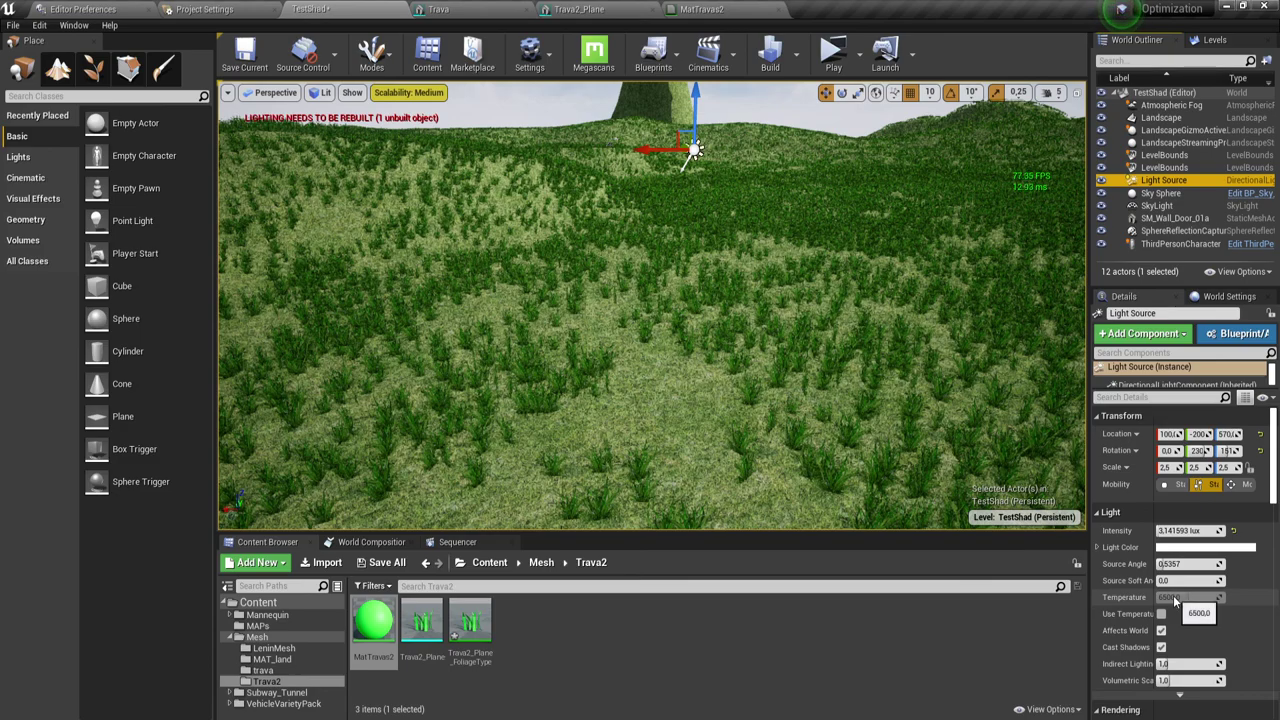
Browse the Stationary light's details, including 3.141593 lux intensity and shadow settings, then show Levels.
{"action": "scroll", "coordinate": [1173, 595], "scroll_direction": "down", "scroll_amount": 3}
{"action": "scroll", "coordinate": [1173, 595], "scroll_direction": "down", "scroll_amount": 3}
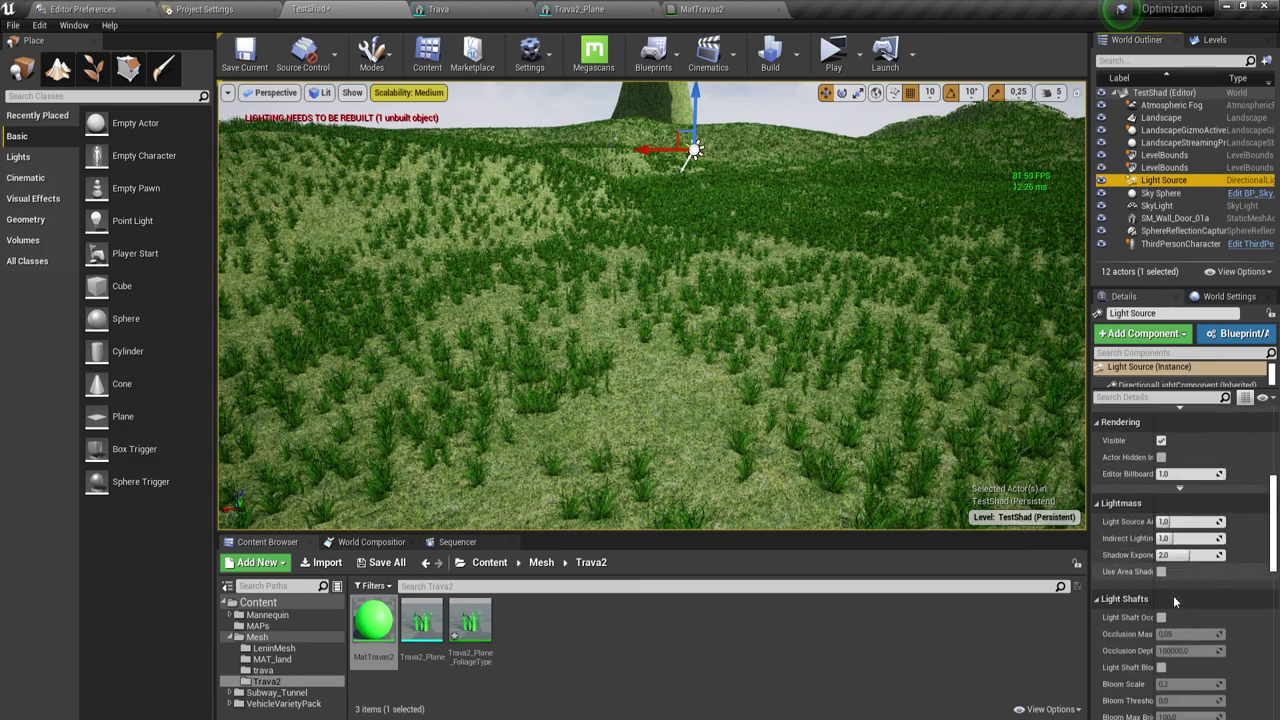
{"action": "scroll", "coordinate": [1173, 595], "scroll_direction": "down", "scroll_amount": 3}
{"action": "scroll", "coordinate": [1173, 595], "scroll_direction": "down", "scroll_amount": 3}
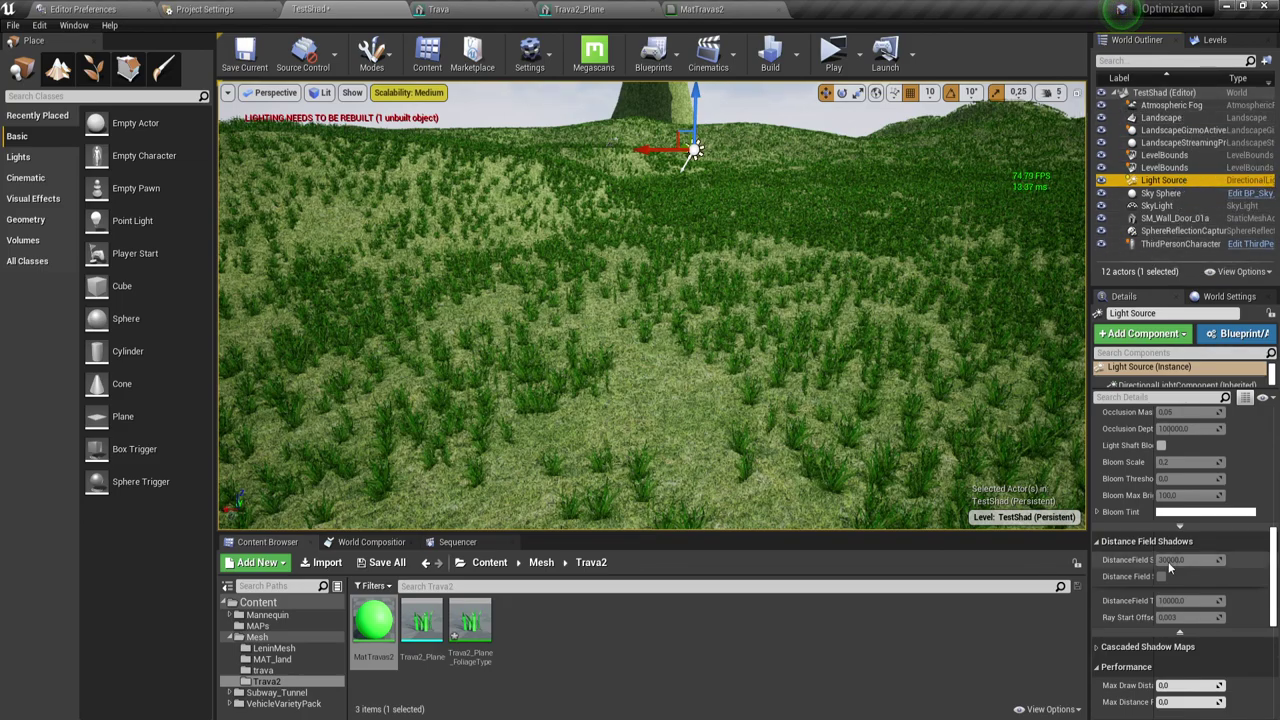
{"action": "scroll", "coordinate": [1186, 507], "scroll_direction": "up", "scroll_amount": 3}
{"action": "scroll", "coordinate": [1186, 507], "scroll_direction": "up", "scroll_amount": 2}
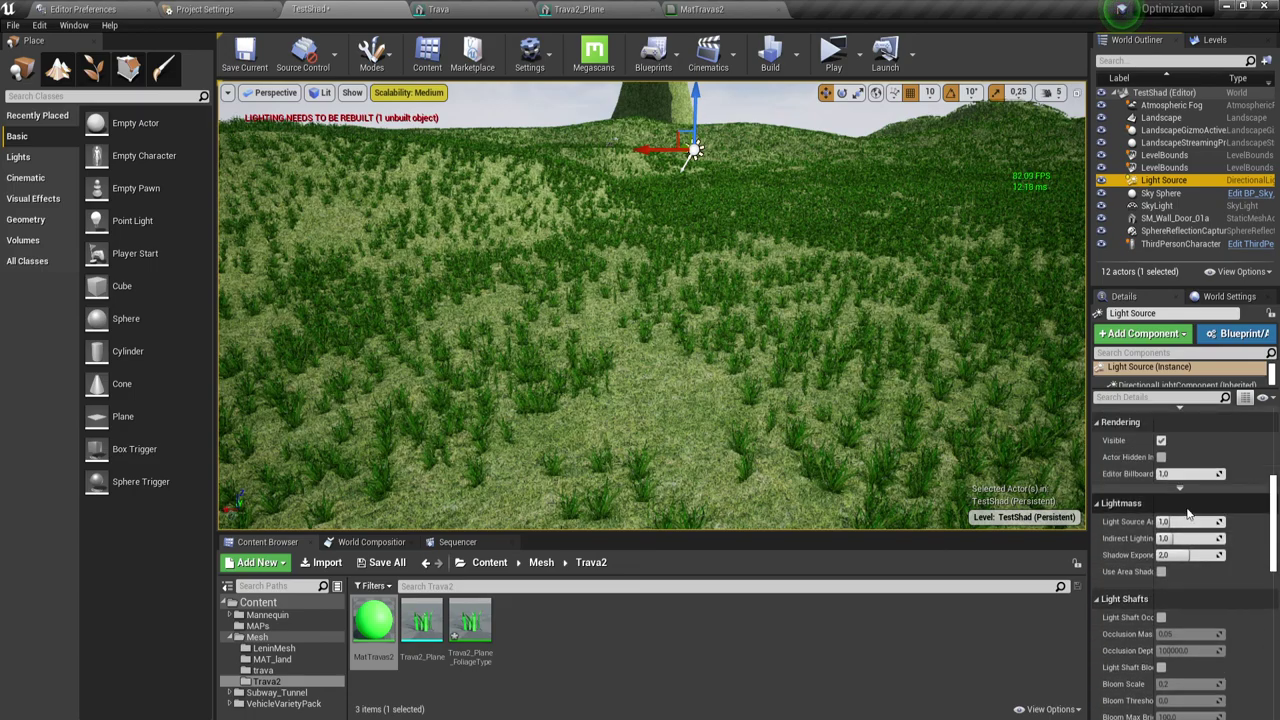
{"action": "scroll", "coordinate": [1187, 513], "scroll_direction": "up", "scroll_amount": 3}
{"action": "scroll", "coordinate": [1187, 513], "scroll_direction": "up", "scroll_amount": 3}
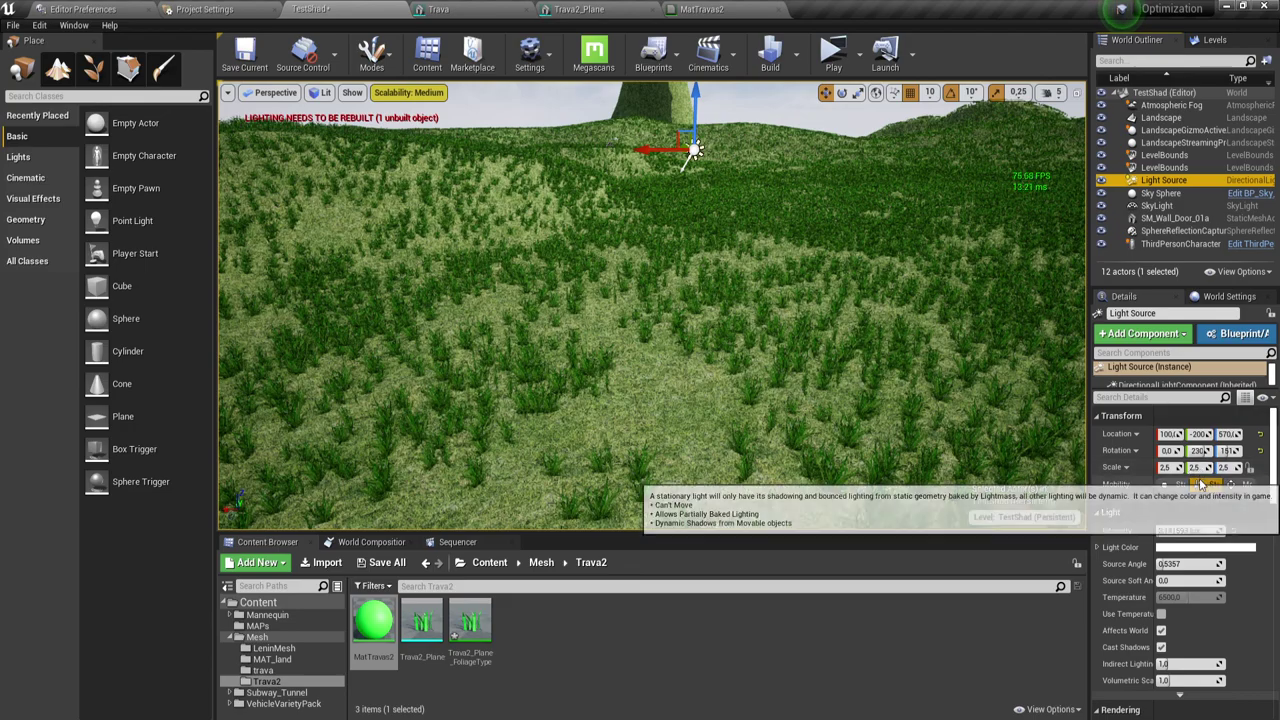
{"action": "left_click", "coordinate": [1214, 40]}
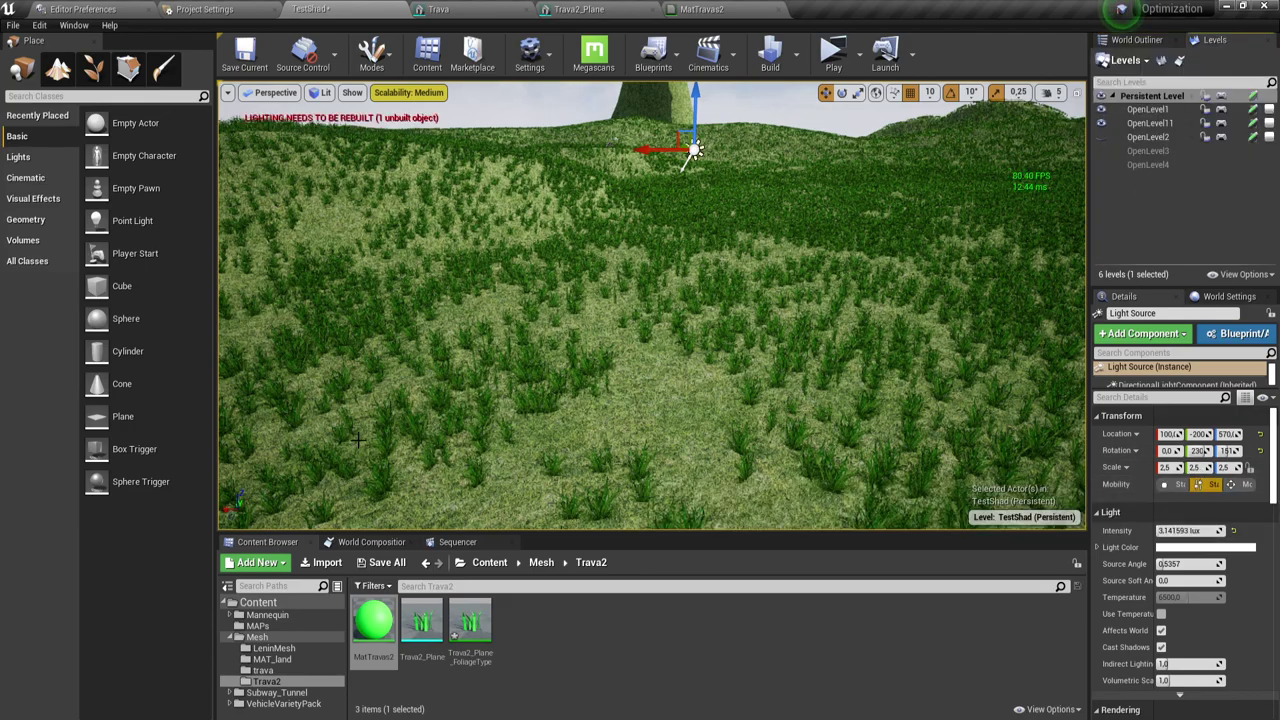
{"action": "left_click", "coordinate": [128, 67]}
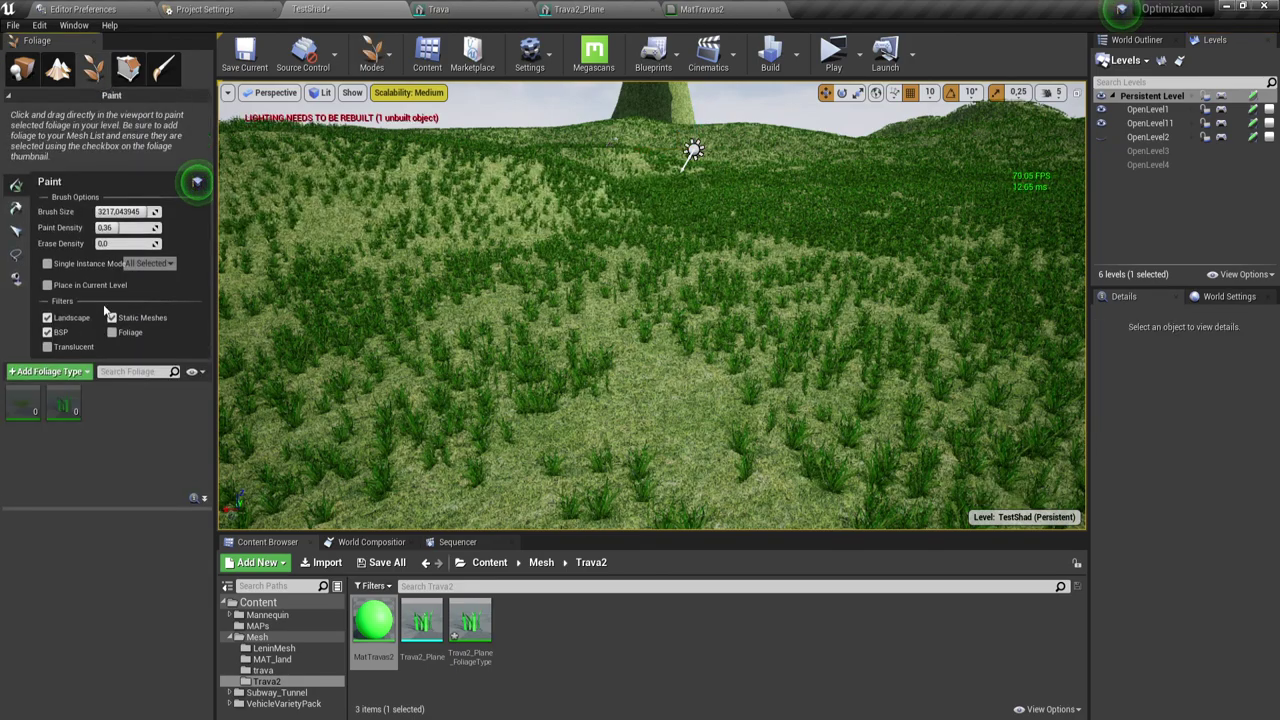
{"action": "left_click", "coordinate": [62, 402]}
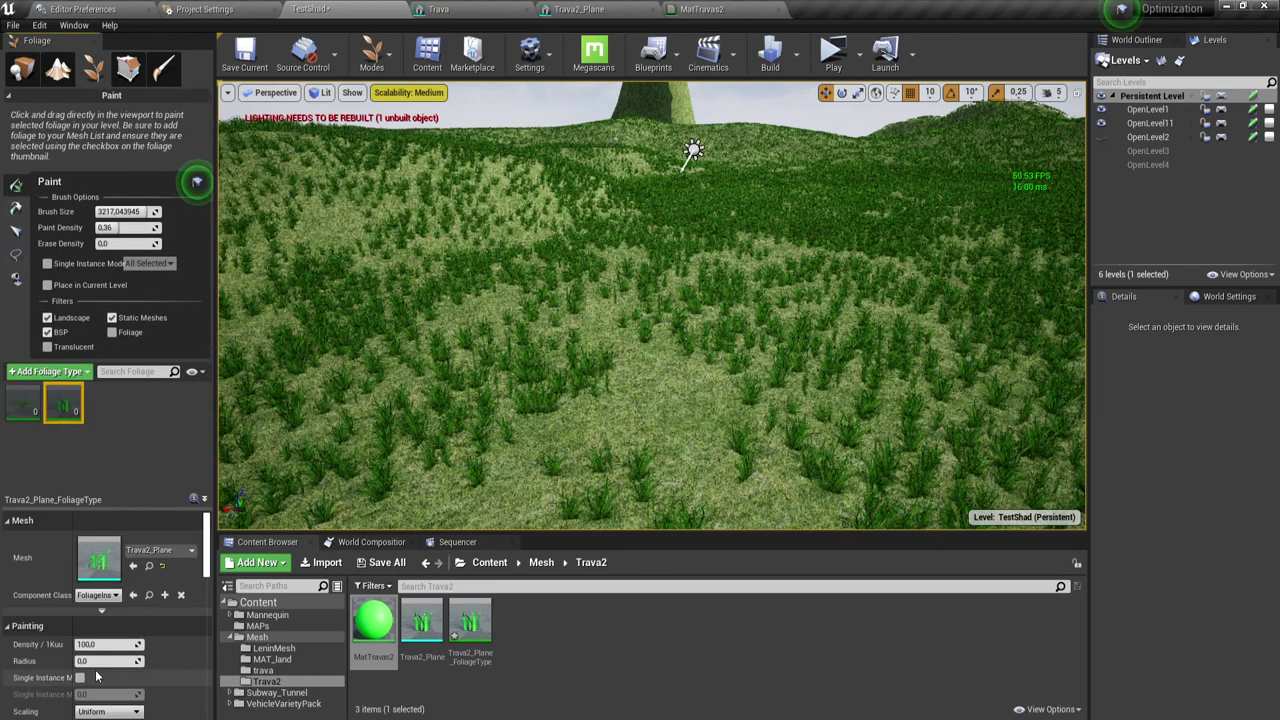
{"action": "scroll", "coordinate": [95, 669], "scroll_direction": "down", "scroll_amount": 3}
{"action": "scroll", "coordinate": [95, 669], "scroll_direction": "down", "scroll_amount": 2}
{"action": "scroll", "coordinate": [110, 650], "scroll_direction": "down", "scroll_amount": 2}
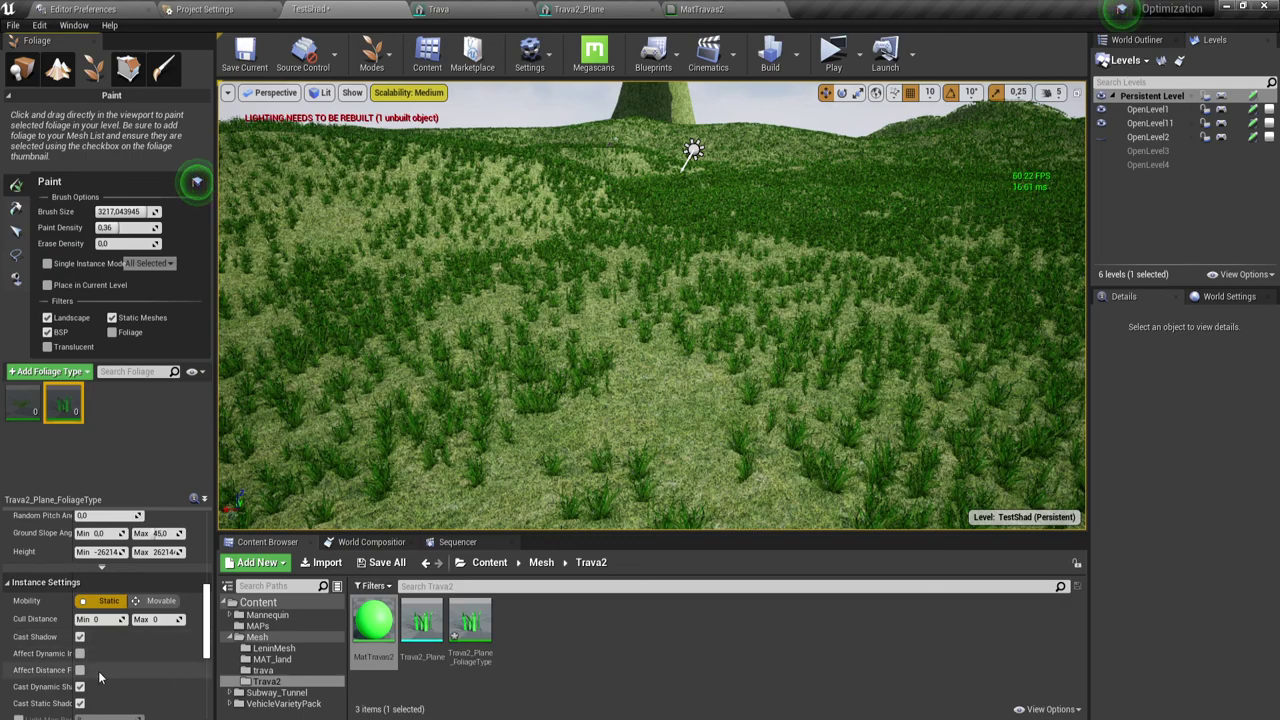
{"action": "scroll", "coordinate": [98, 671], "scroll_direction": "down", "scroll_amount": 2}
{"action": "scroll", "coordinate": [111, 627], "scroll_direction": "up", "scroll_amount": 3}
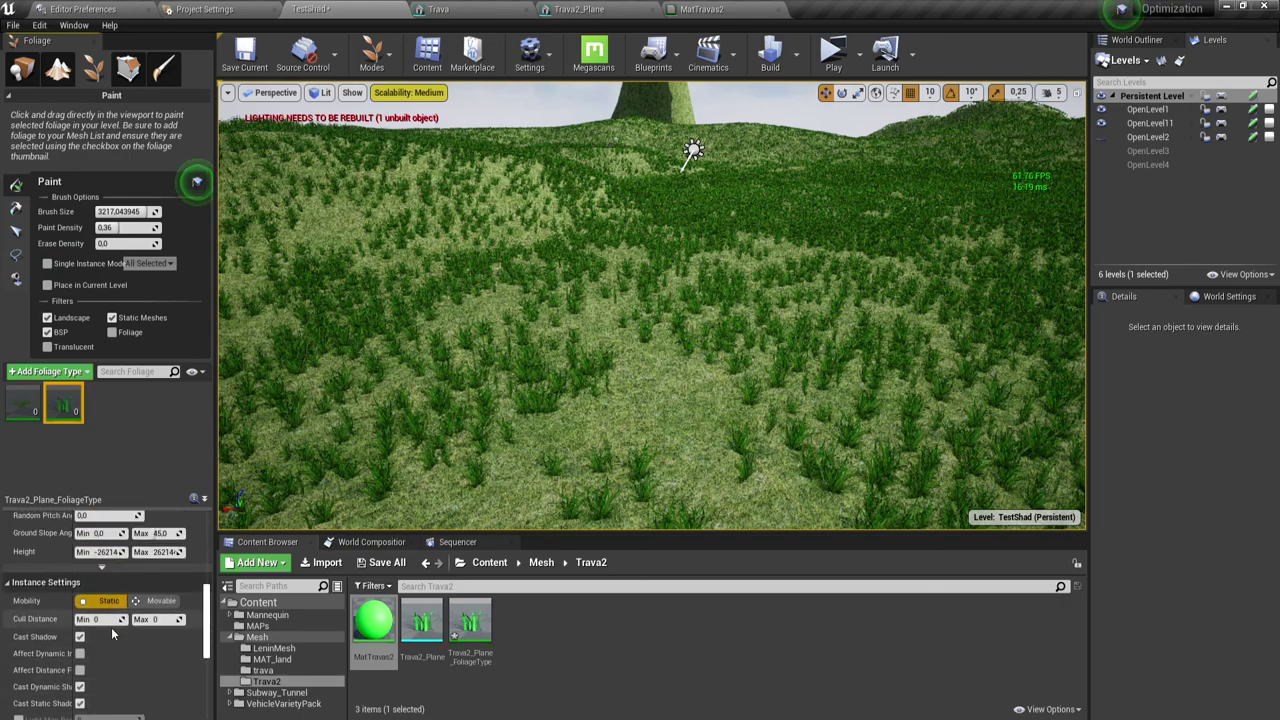
{"action": "scroll", "coordinate": [112, 632], "scroll_direction": "up", "scroll_amount": 2}
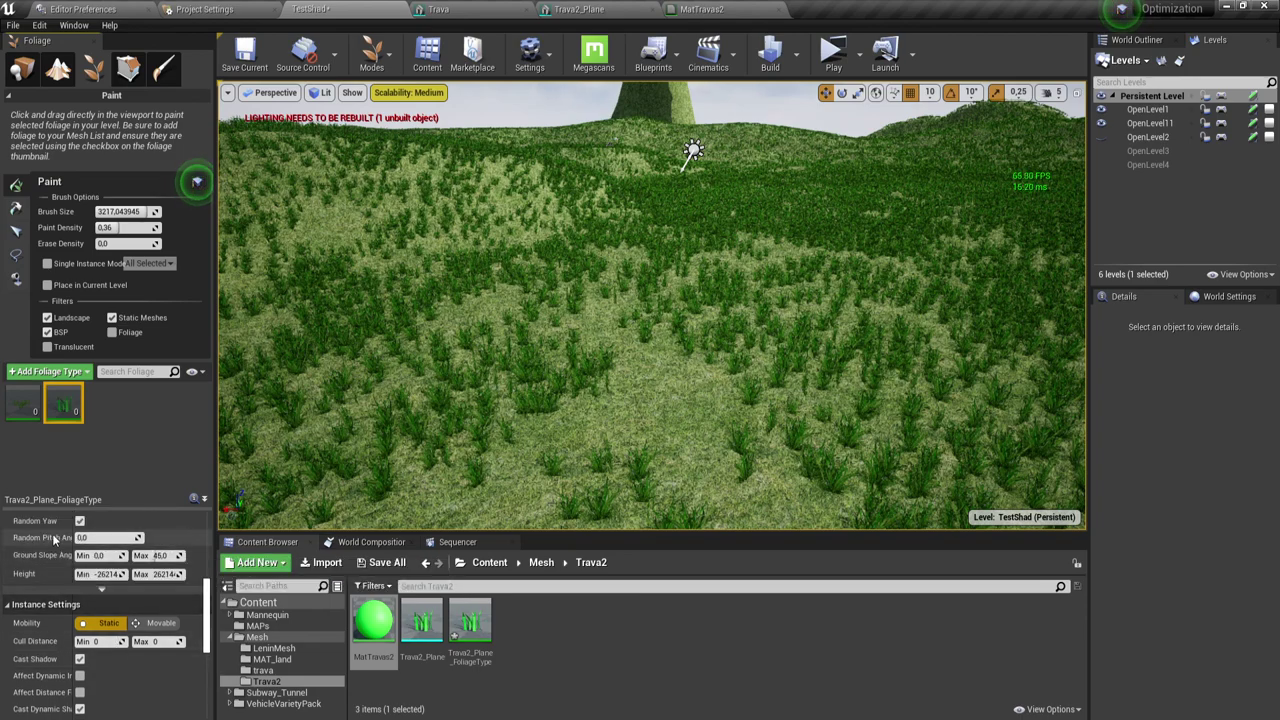
{"action": "right_click_drag", "start_coordinate": [716, 309], "coordinate": [714, 240]}
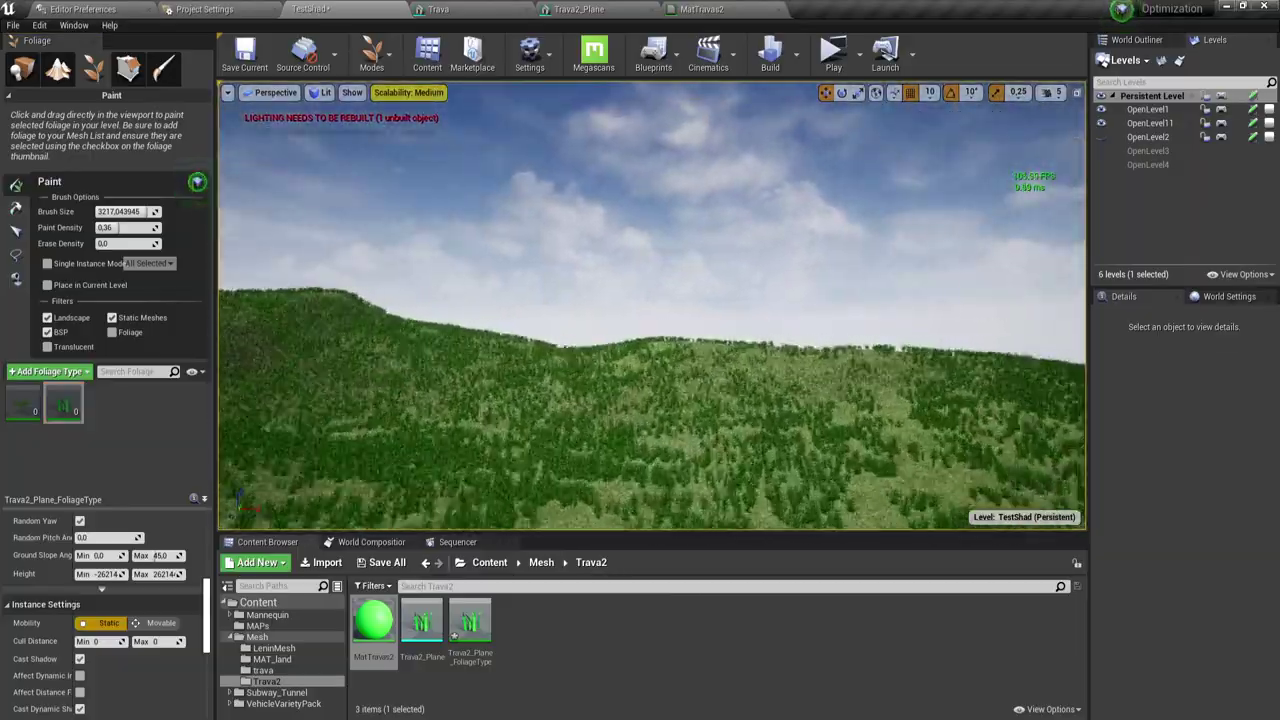
{"action": "right_click_drag", "start_coordinate": [277, 207], "coordinate": [371, 249]}
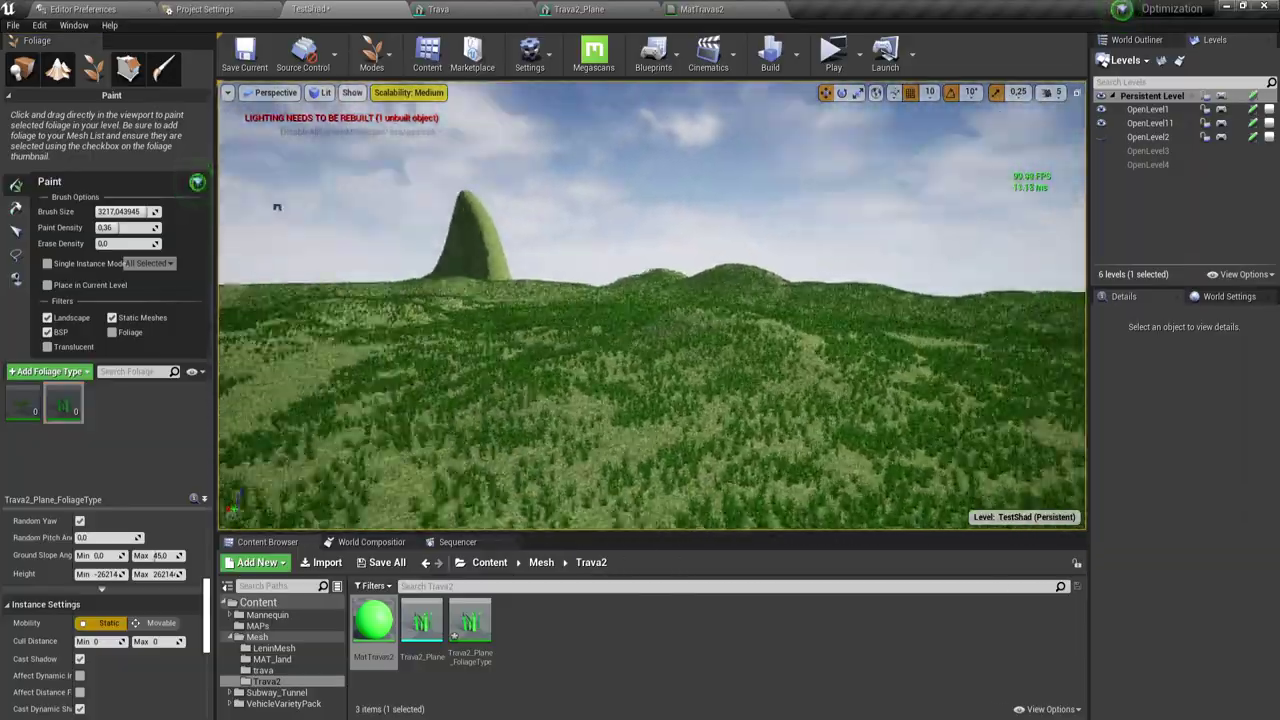
{"action": "right_click_drag", "start_coordinate": [277, 207], "coordinate": [394, 191]}
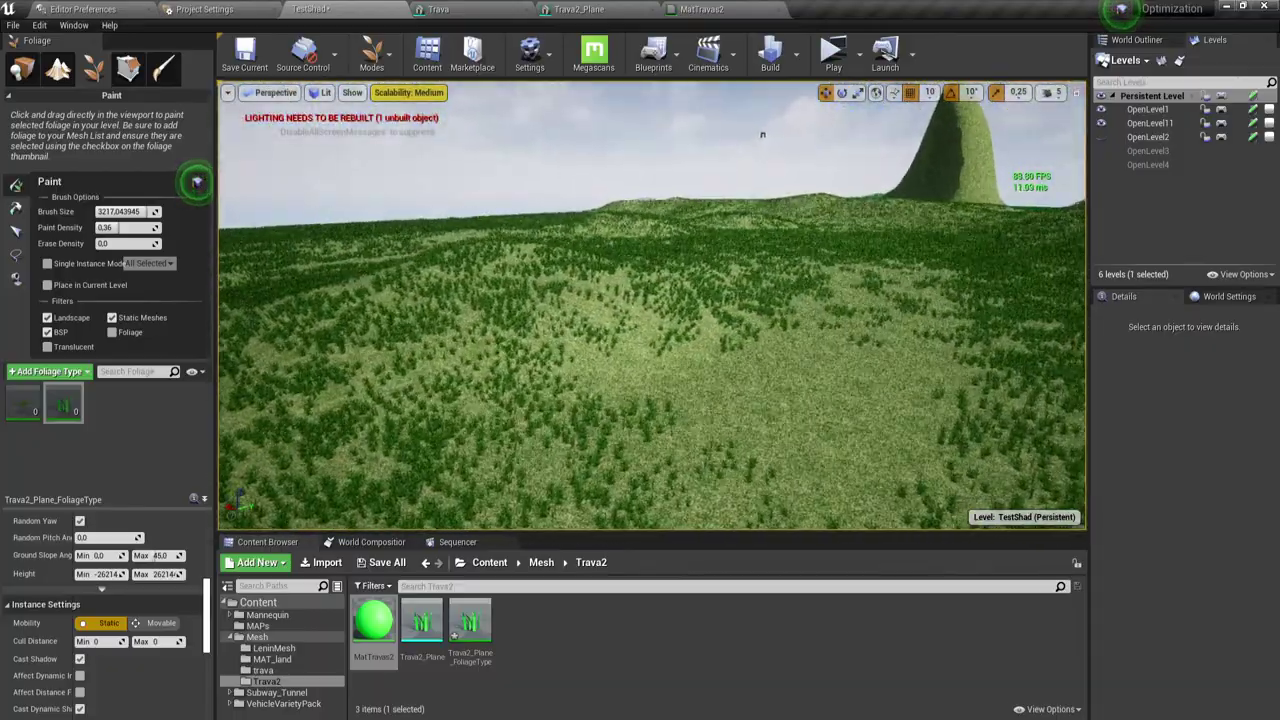
{"action": "right_click_drag", "start_coordinate": [394, 191], "coordinate": [761, 137]}
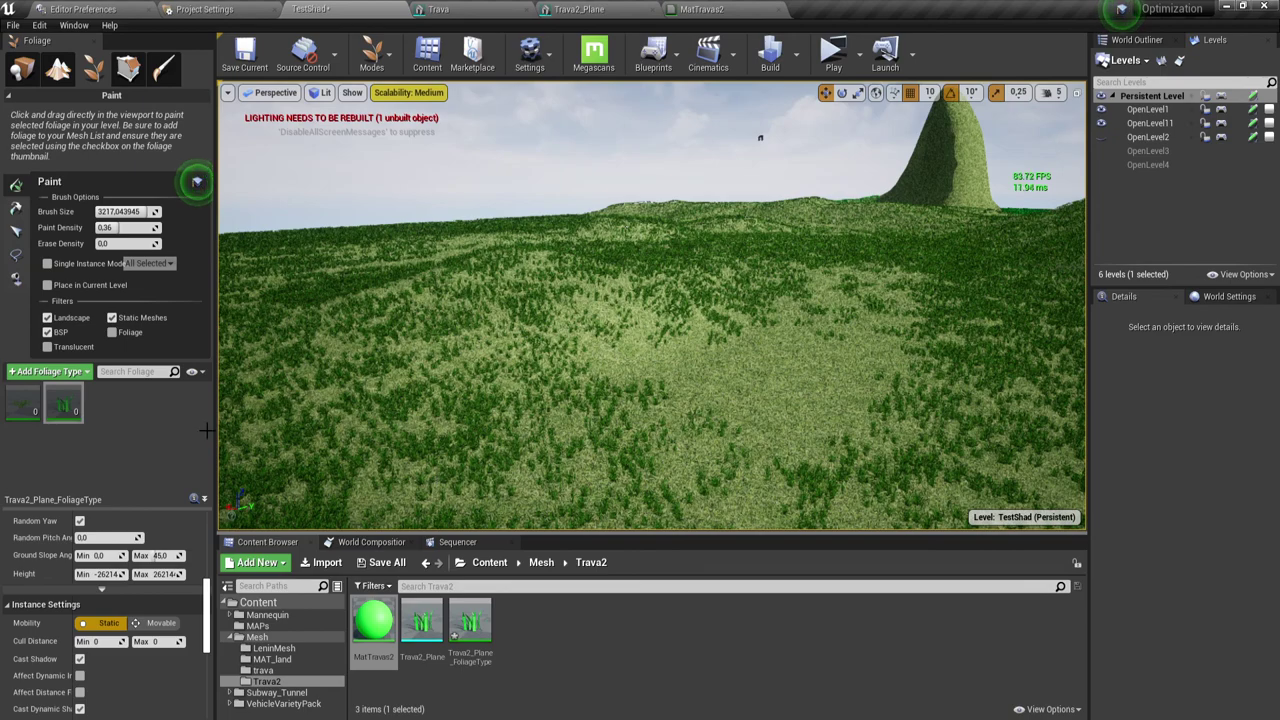
Set Trava_FoliageType's Cull Distance Min and Max to 500, then fly over the grass to check.
{"action": "left_click", "coordinate": [23, 403]}
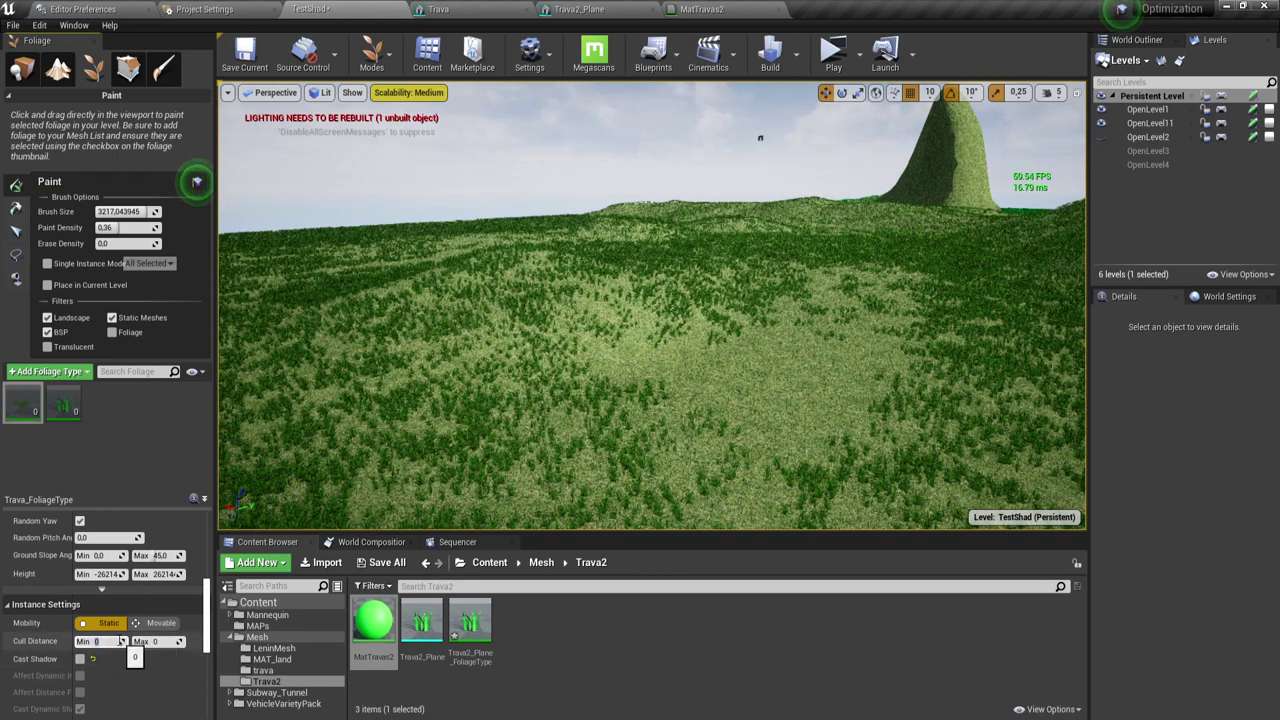
{"action": "type", "text": "500"}
{"action": "key", "text": "Return"}
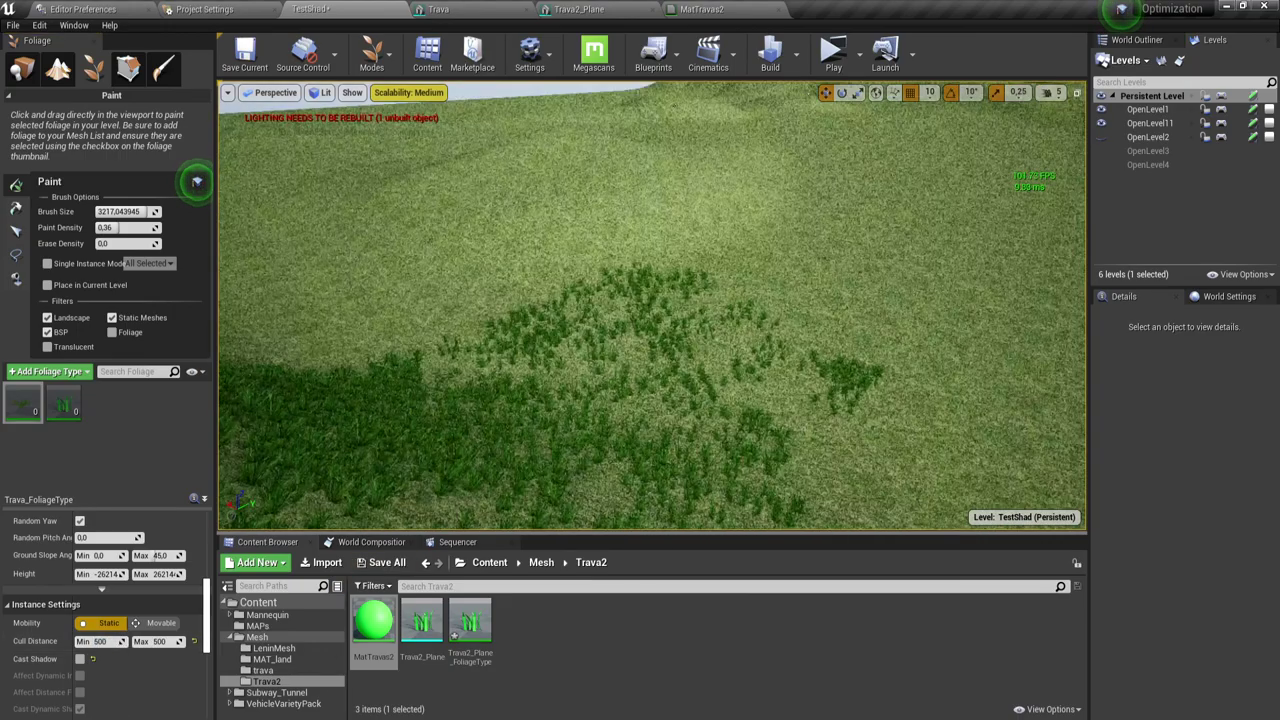
{"action": "mouse_move", "coordinate": [760, 137]}
{"action": "right_mouse_down"}
{"action": "mouse_move", "coordinate": [760, 300]}
{"action": "mouse_move", "coordinate": [760, 200]}
{"action": "mouse_move", "coordinate": [760, 260]}
{"action": "mouse_move", "coordinate": [760, 200]}
{"action": "mouse_move", "coordinate": [838, 183]}
{"action": "right_mouse_up"}
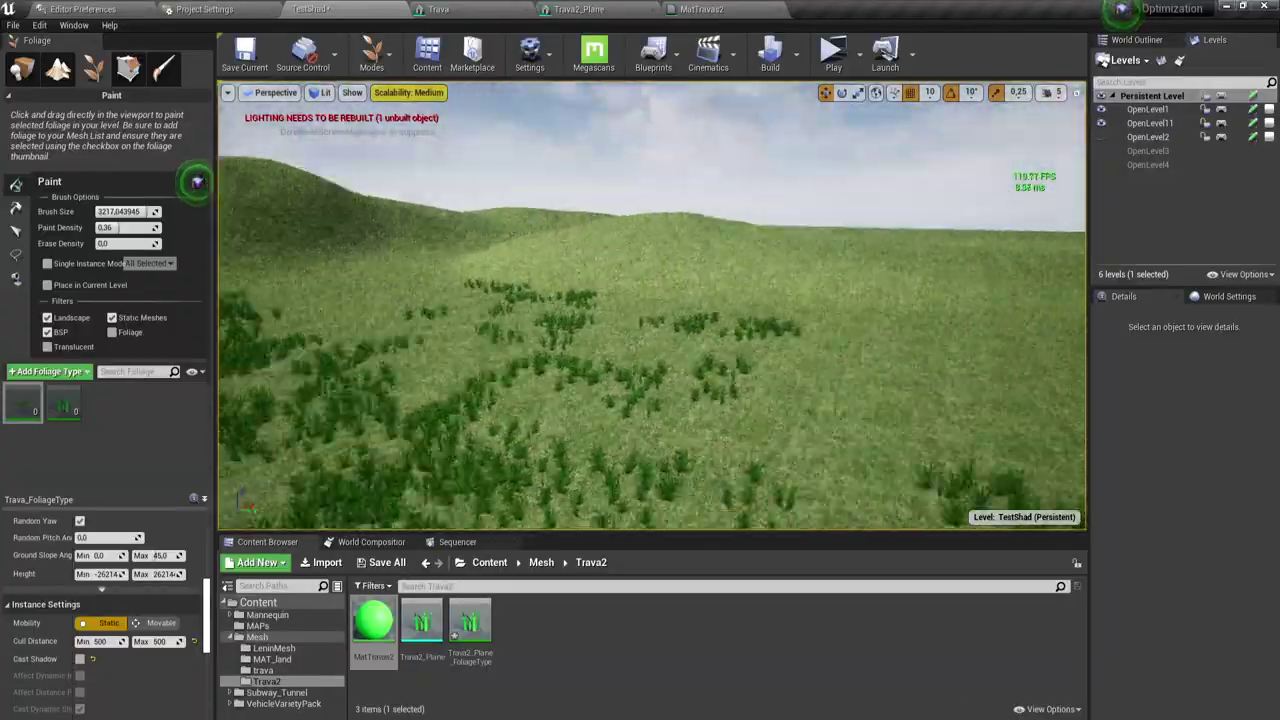
{"action": "right_click_drag", "start_coordinate": [449, 194], "coordinate": [449, 220]}
{"action": "right_click_drag", "start_coordinate": [783, 288], "coordinate": [783, 288]}
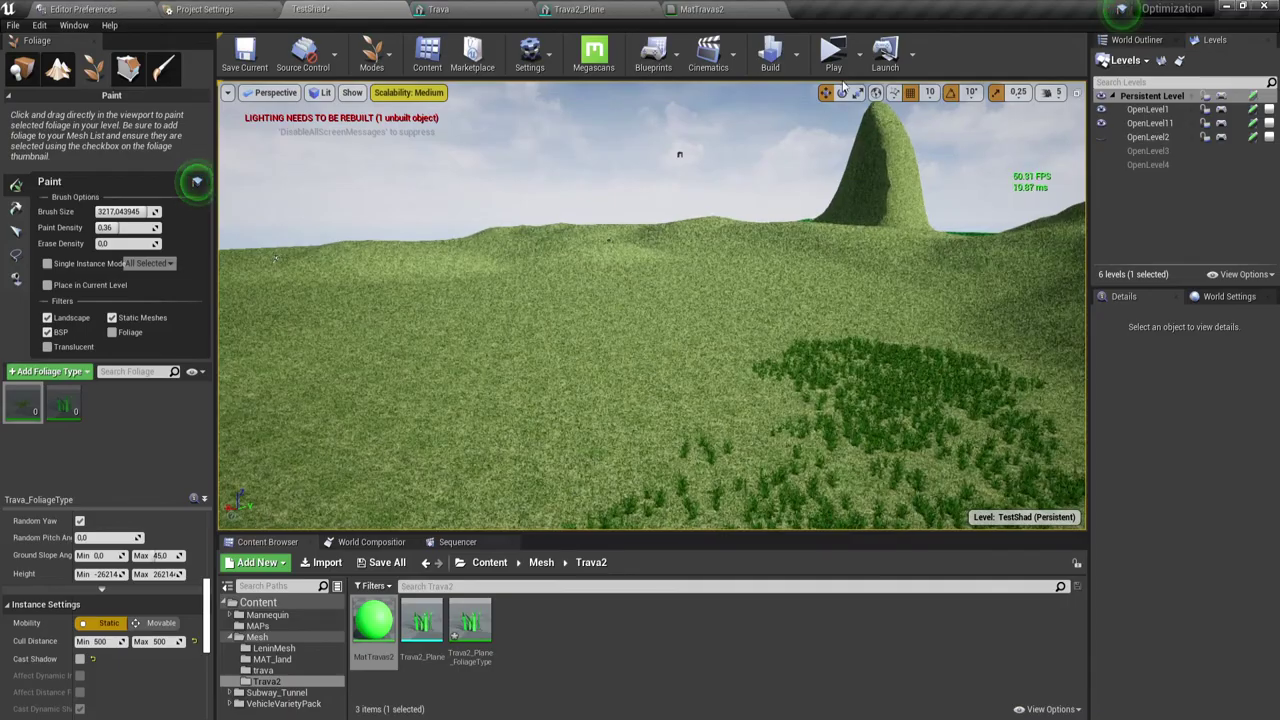
{"action": "left_click", "coordinate": [833, 52]}
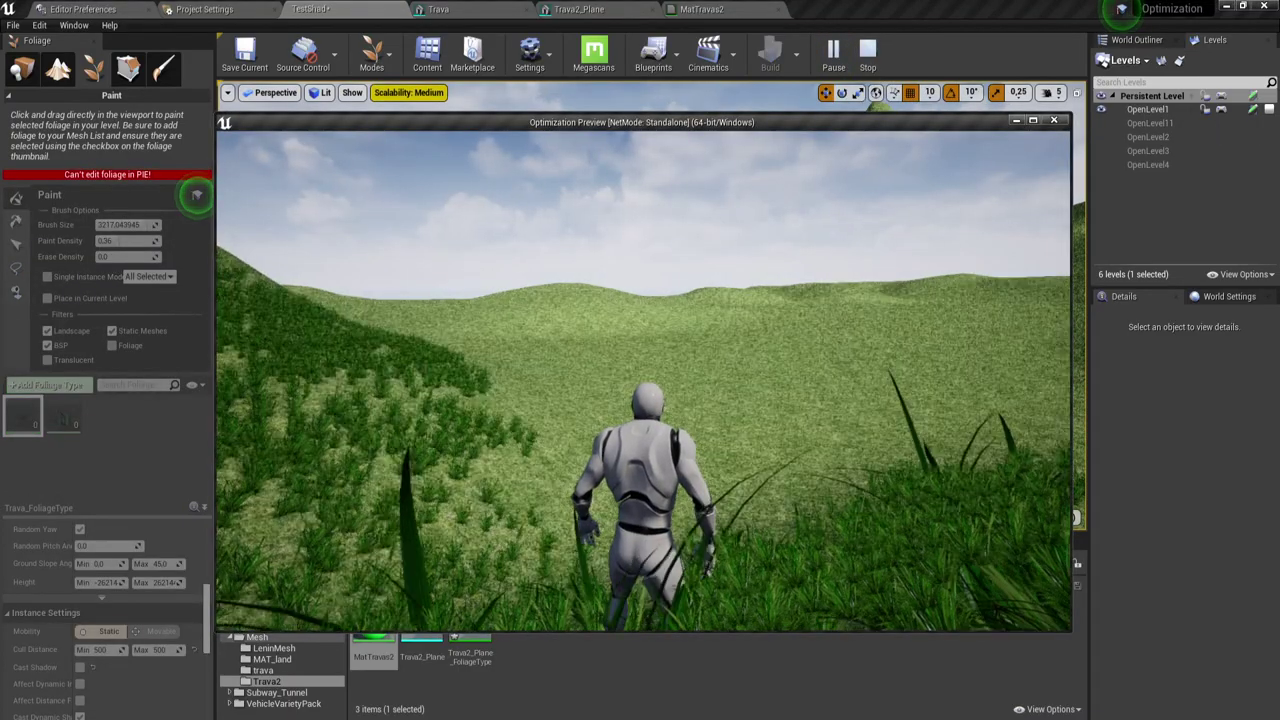
{"action": "key", "text": "w"}
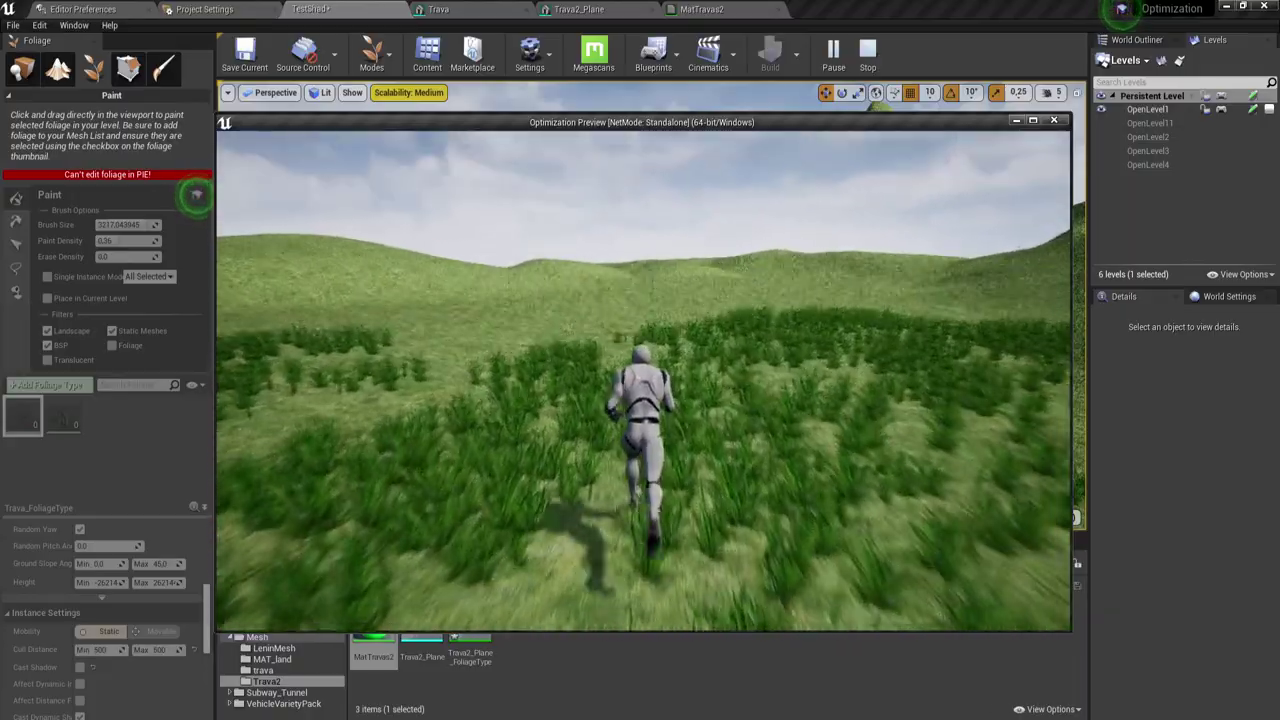
{"action": "key", "text": "a"}
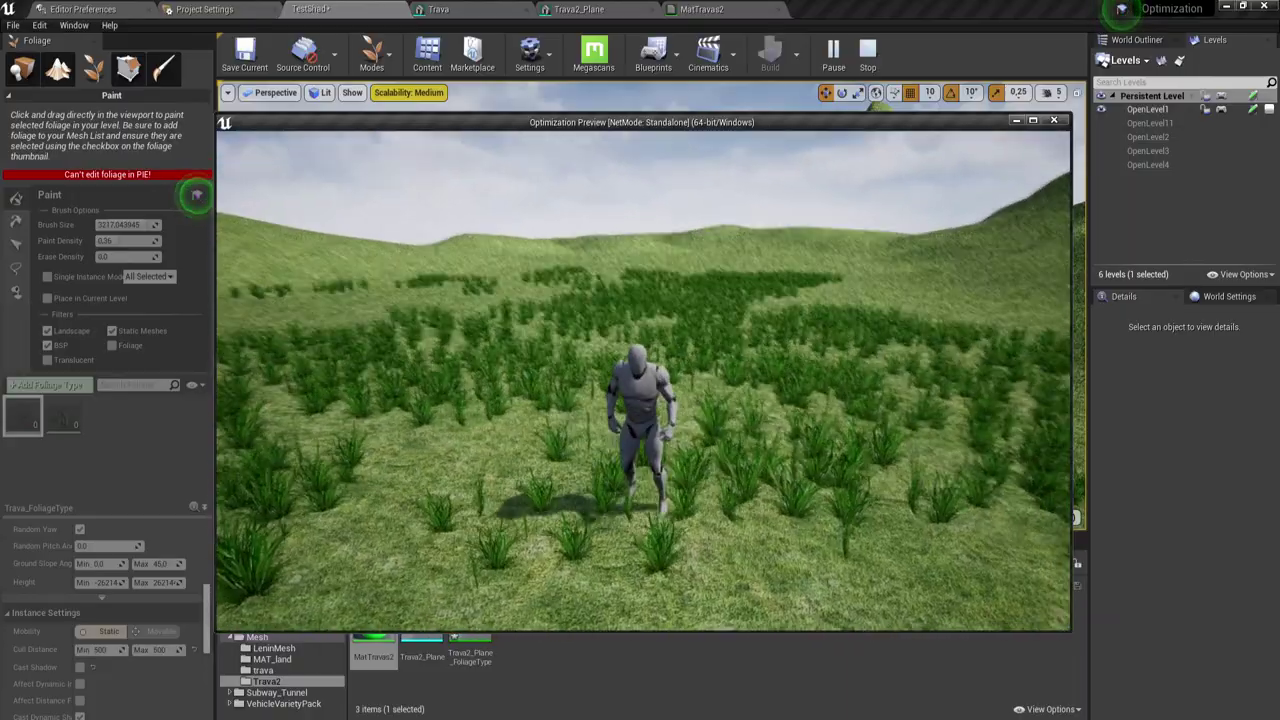
{"action": "key", "text": "Escape"}
{"action": "left_click", "coordinate": [168, 651]}
{"action": "type", "text": "25000"}
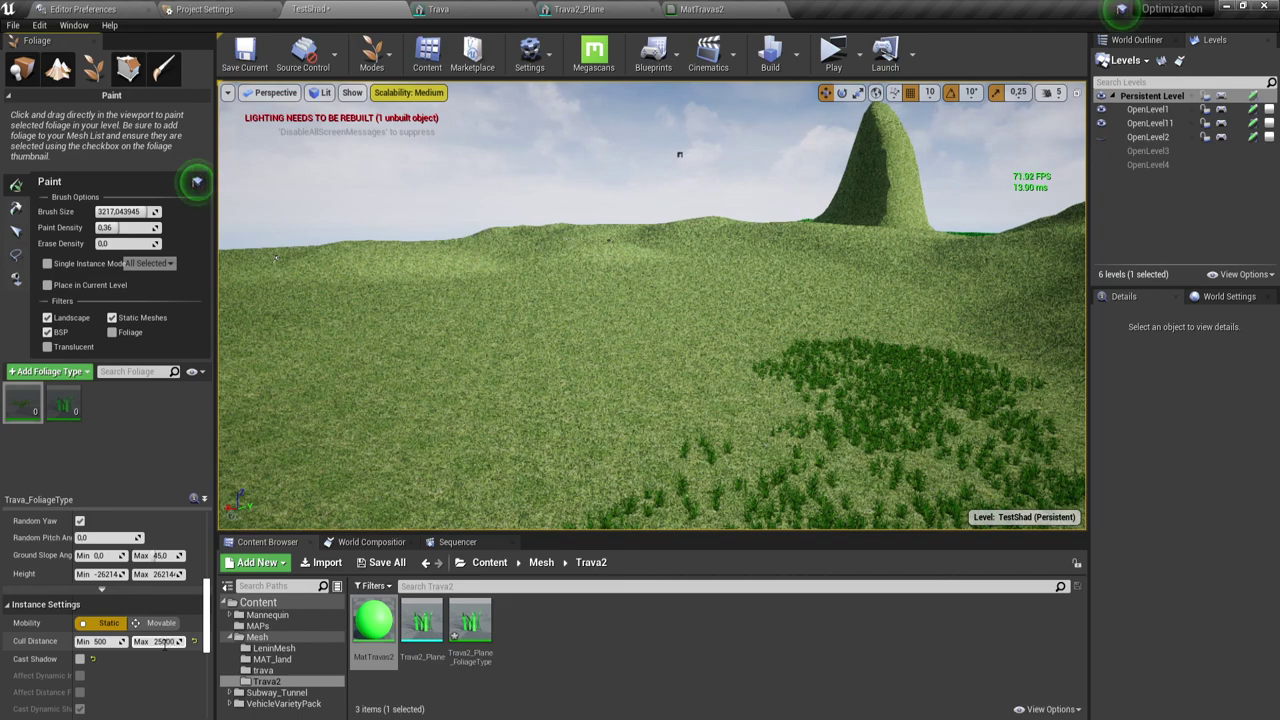
Set Cull Distance Max to 25000, fly toward the large hill, then run and stop a Play test.
{"action": "key", "text": "Return"}
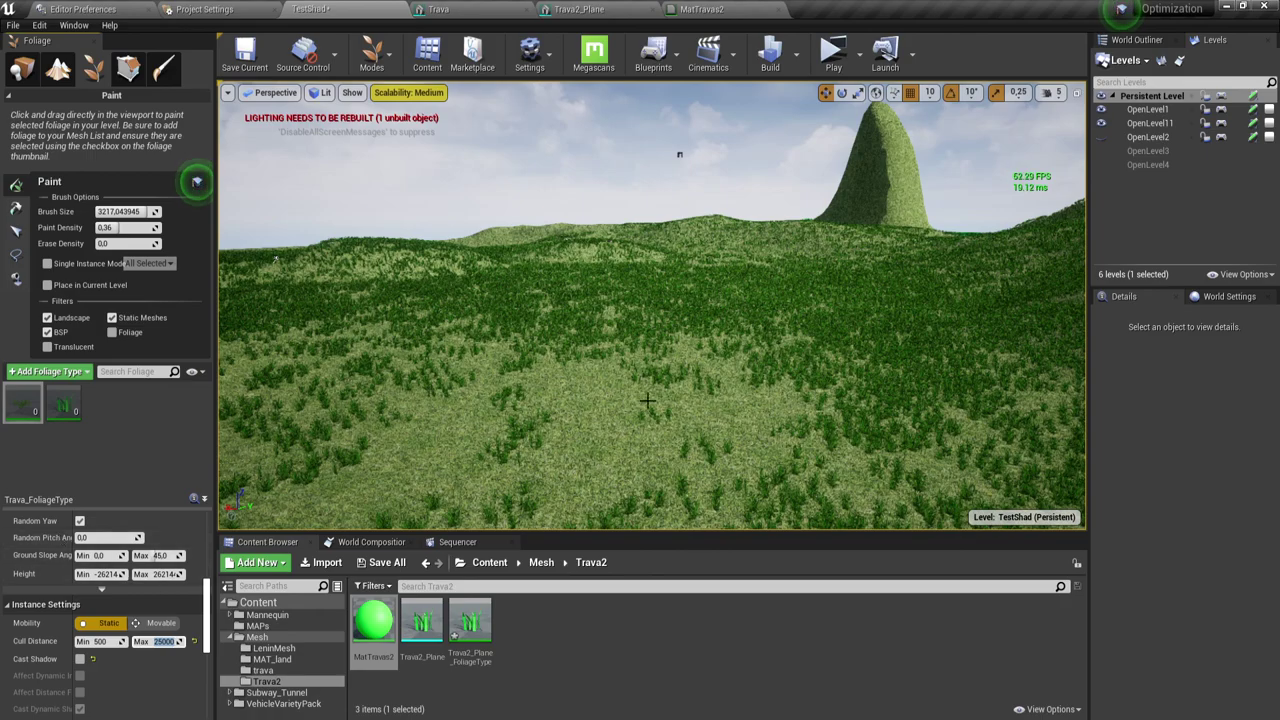
{"action": "right_click_drag", "start_coordinate": [679, 328], "coordinate": [560, 330]}
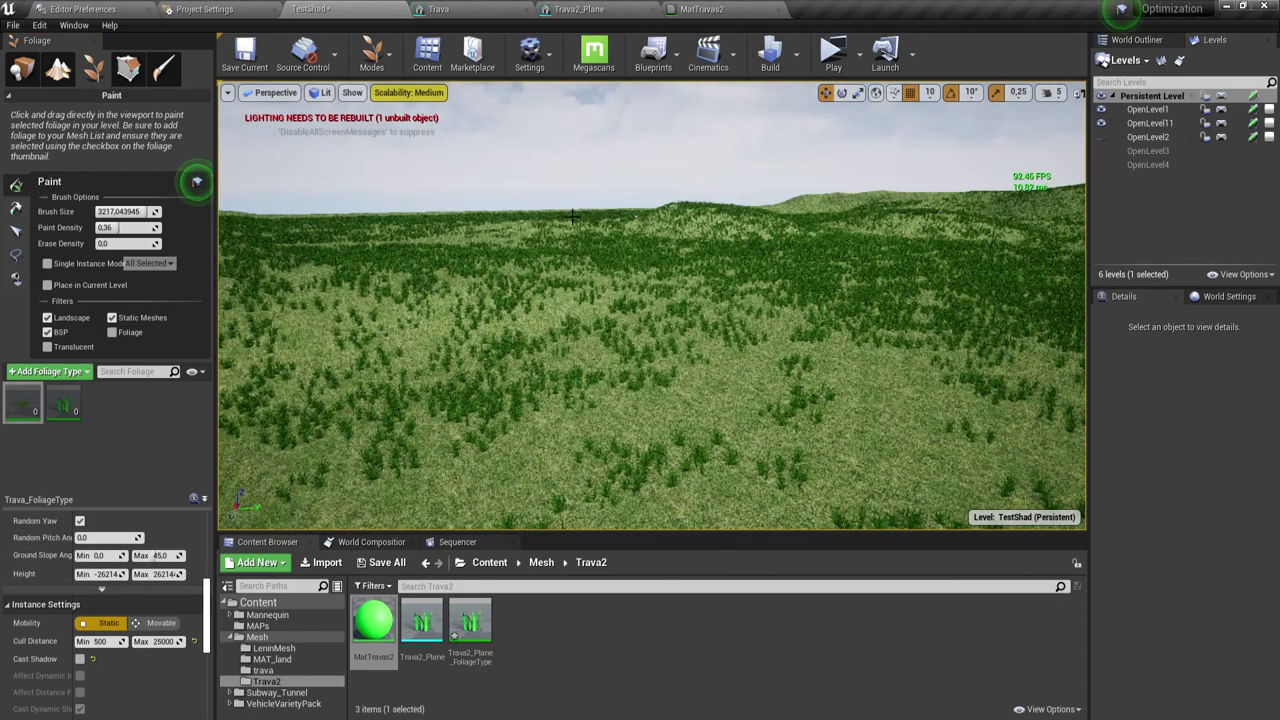
{"action": "right_click_drag", "start_coordinate": [834, 292], "coordinate": [827, 290]}
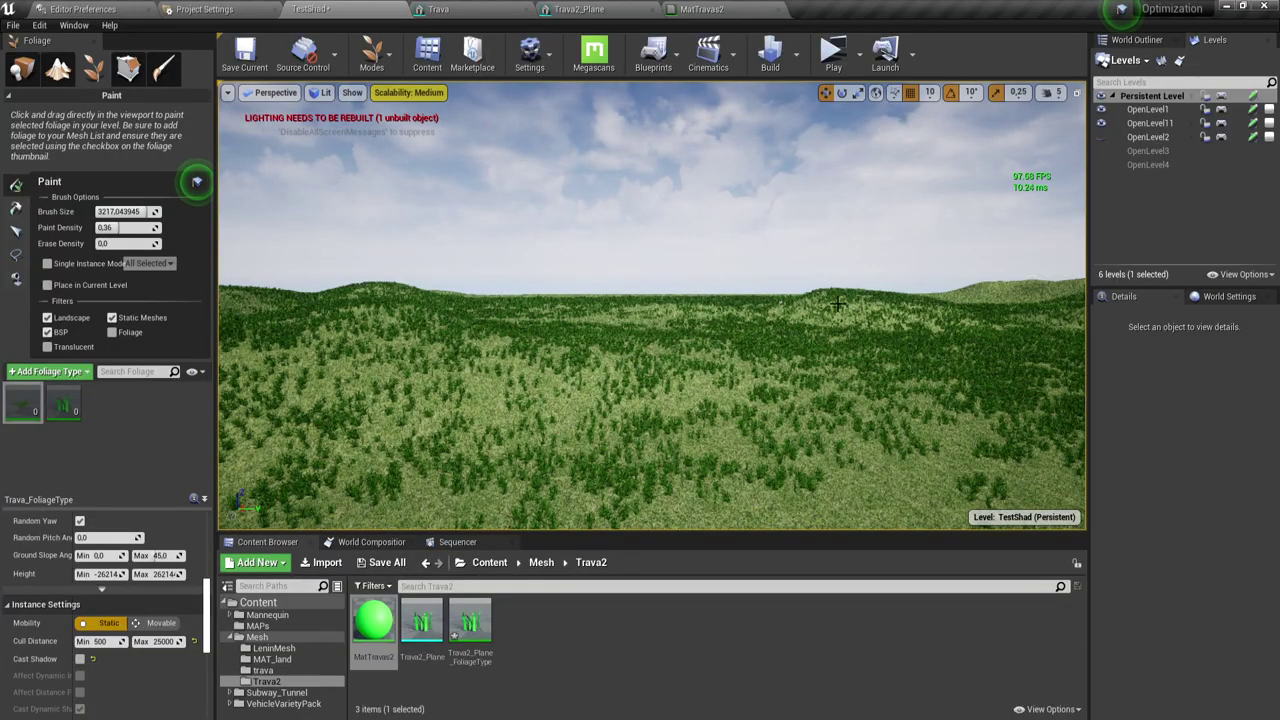
{"action": "mouse_move", "coordinate": [834, 306]}
{"action": "right_mouse_down"}
{"action": "mouse_move", "coordinate": [825, 139]}
{"action": "mouse_move", "coordinate": [742, 172]}
{"action": "mouse_move", "coordinate": [506, 177]}
{"action": "right_mouse_up"}
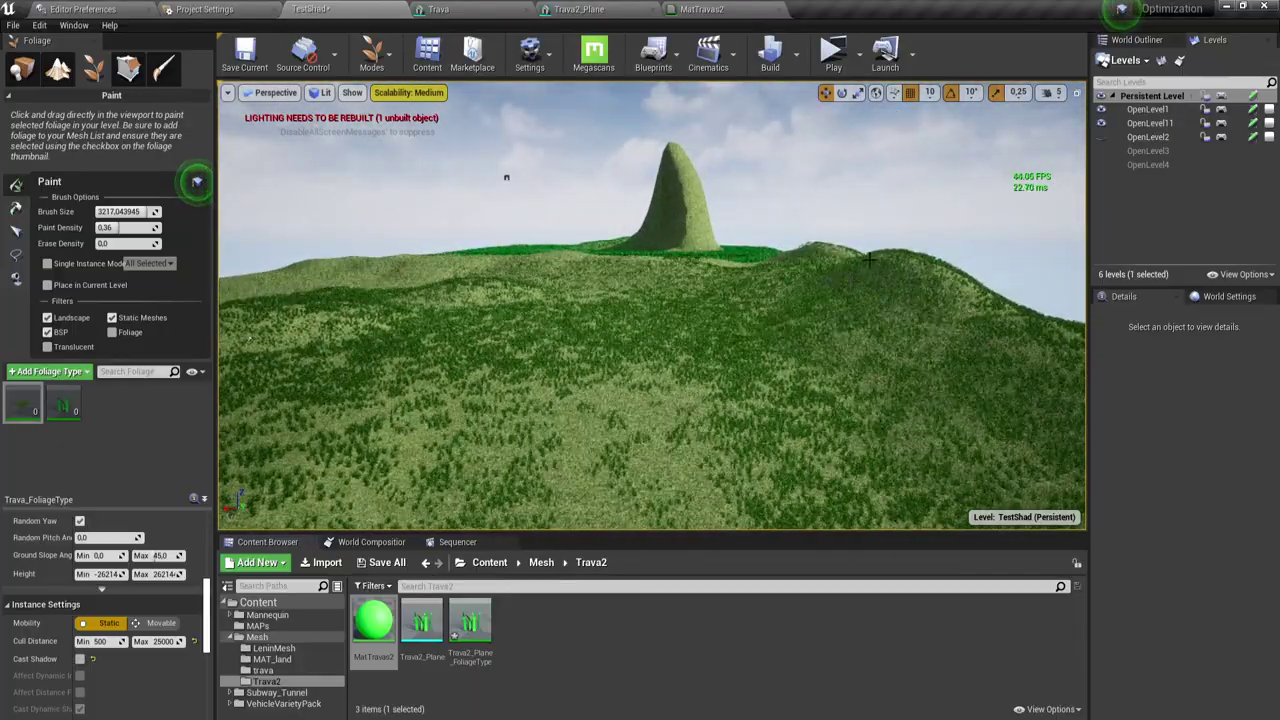
{"action": "left_click", "coordinate": [831, 51]}
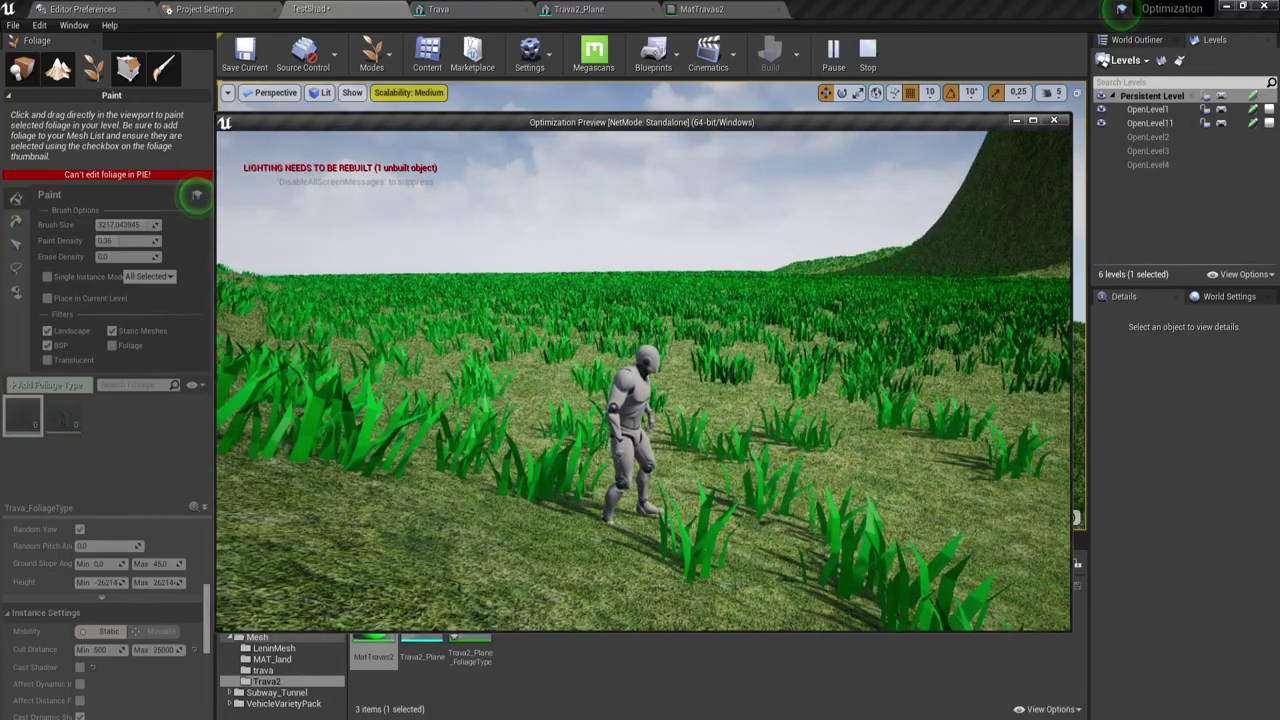
{"action": "key", "text": "Escape"}
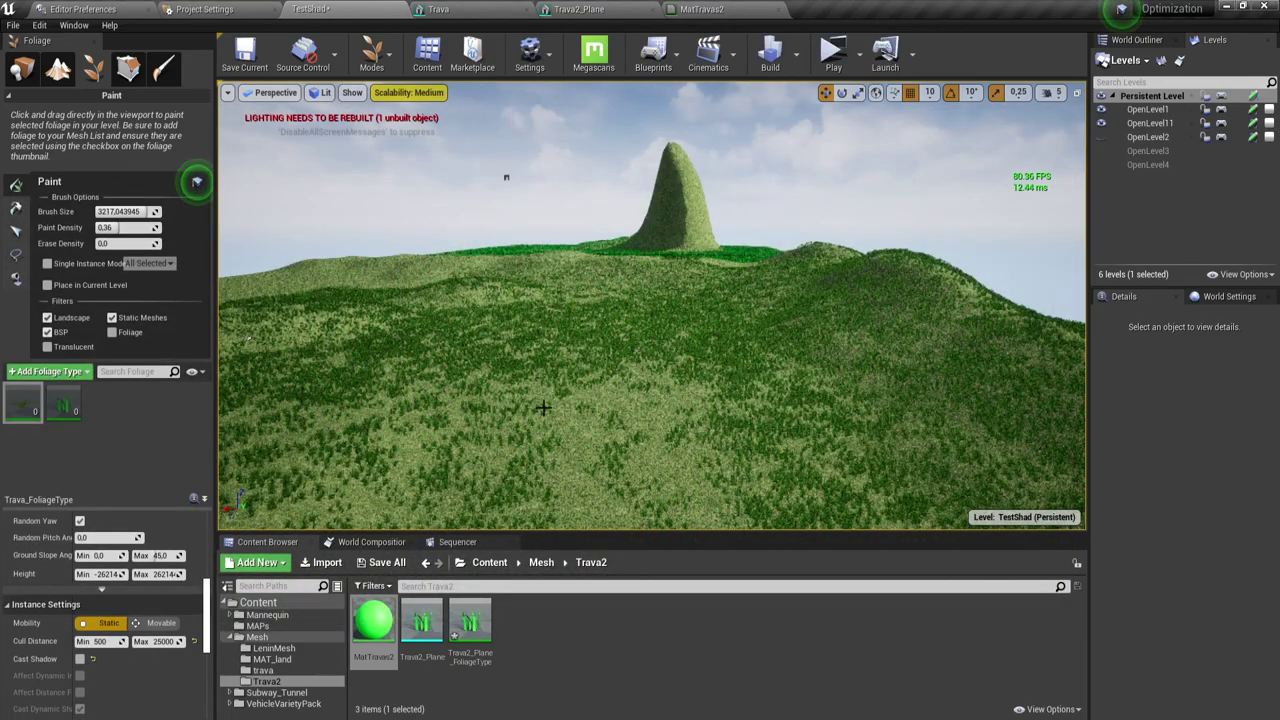
Select Trava2_Plane_FoliageType and set its Cull Distance Max to 25000.
{"action": "left_click", "coordinate": [63, 405]}
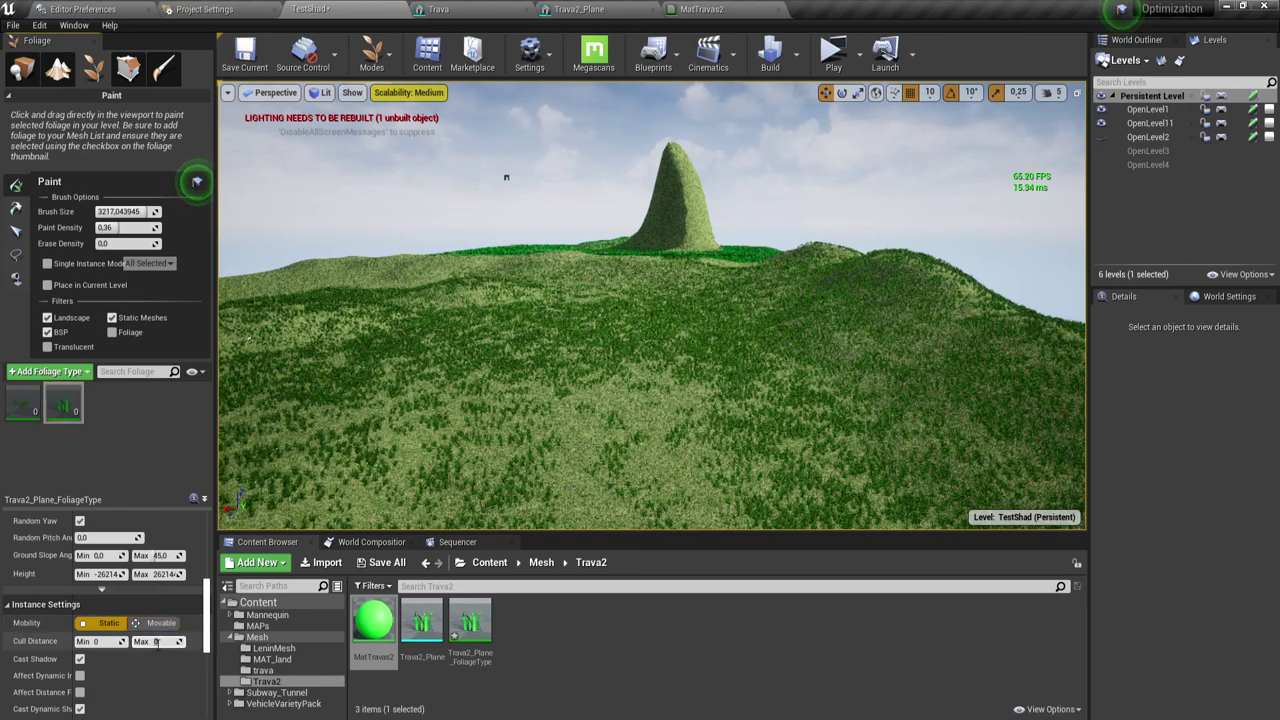
{"action": "type", "text": "2500"}
{"action": "key", "text": "Return"}
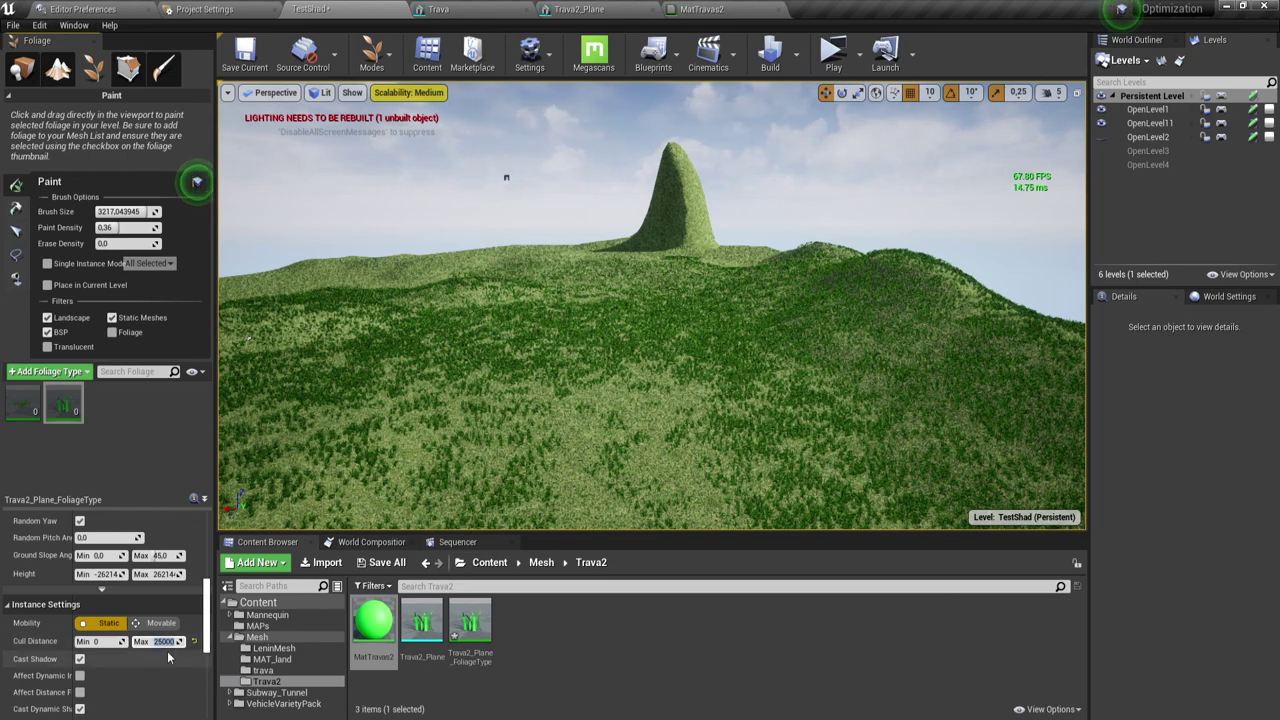
{"action": "left_click", "coordinate": [24, 78]}
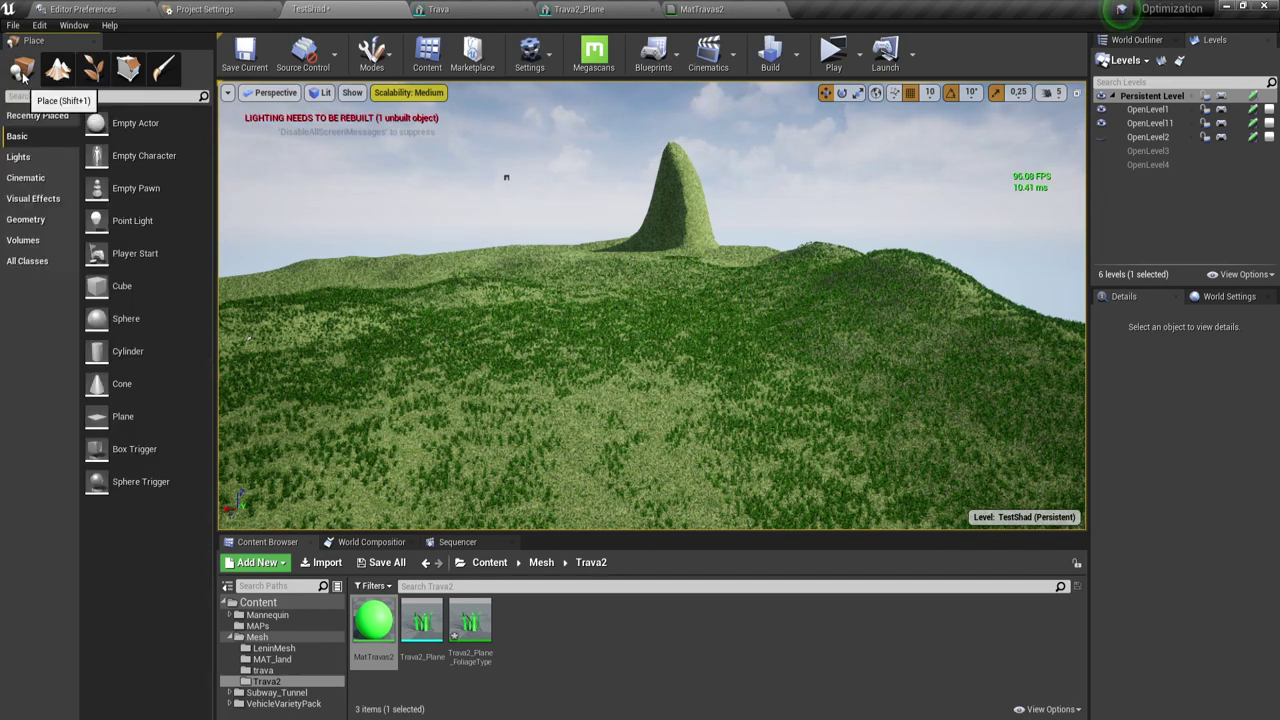
{"action": "left_click", "coordinate": [834, 55]}
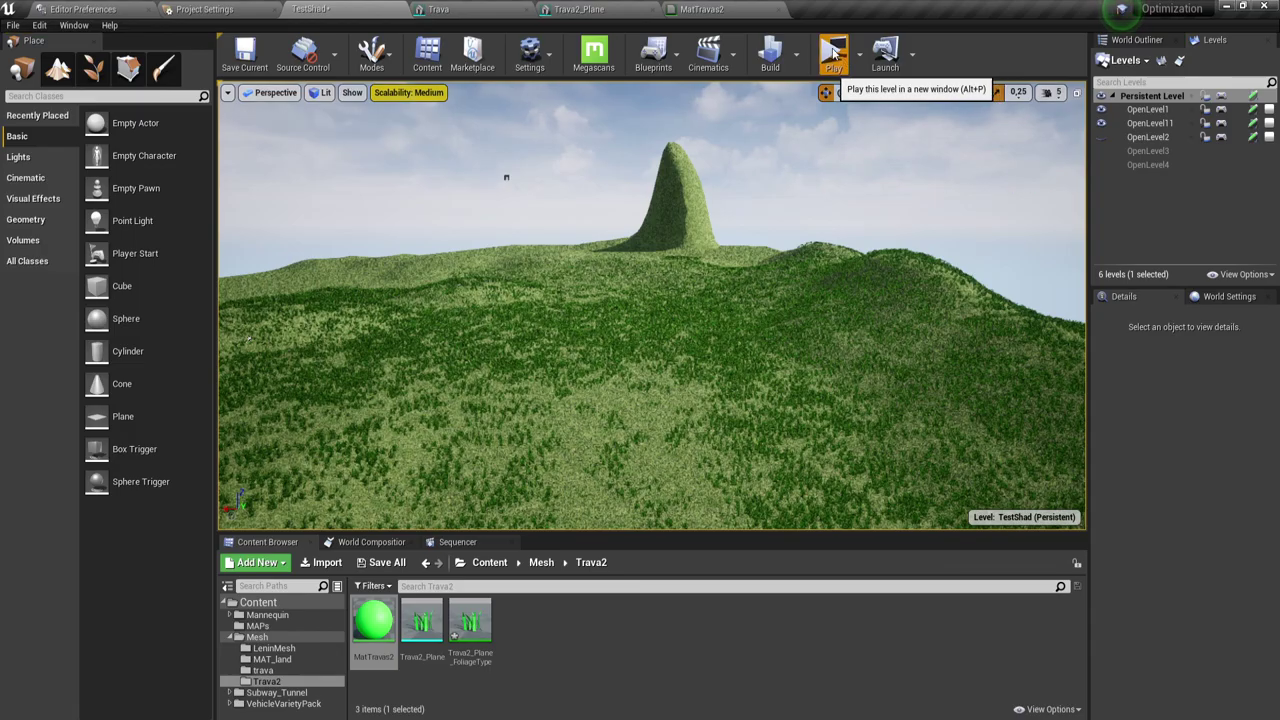
{"action": "key", "text": "w"}
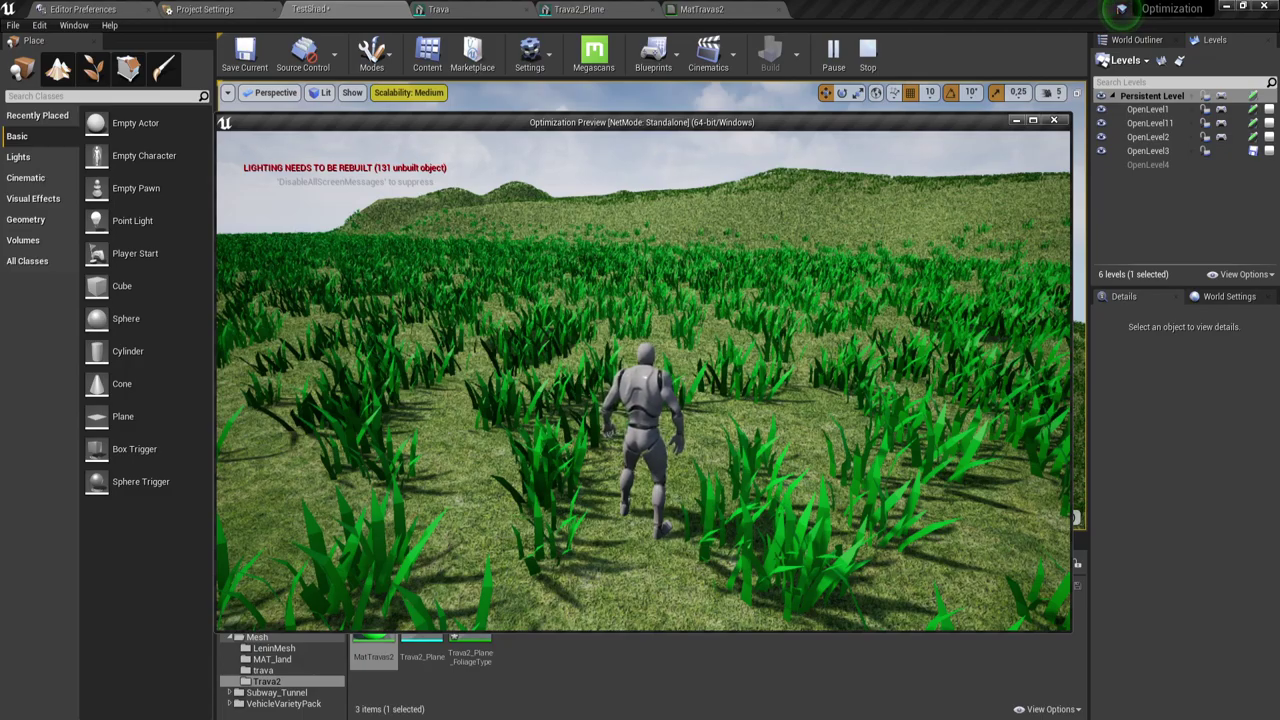
{"action": "key", "text": "Escape"}
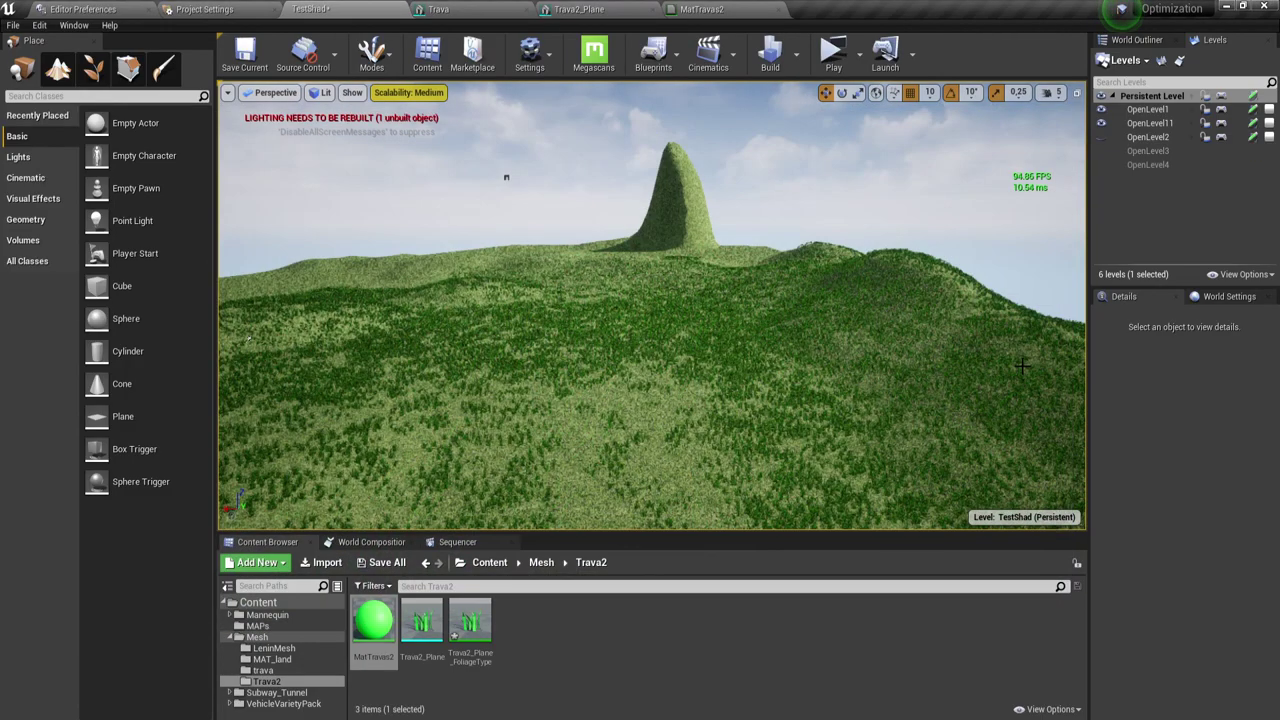